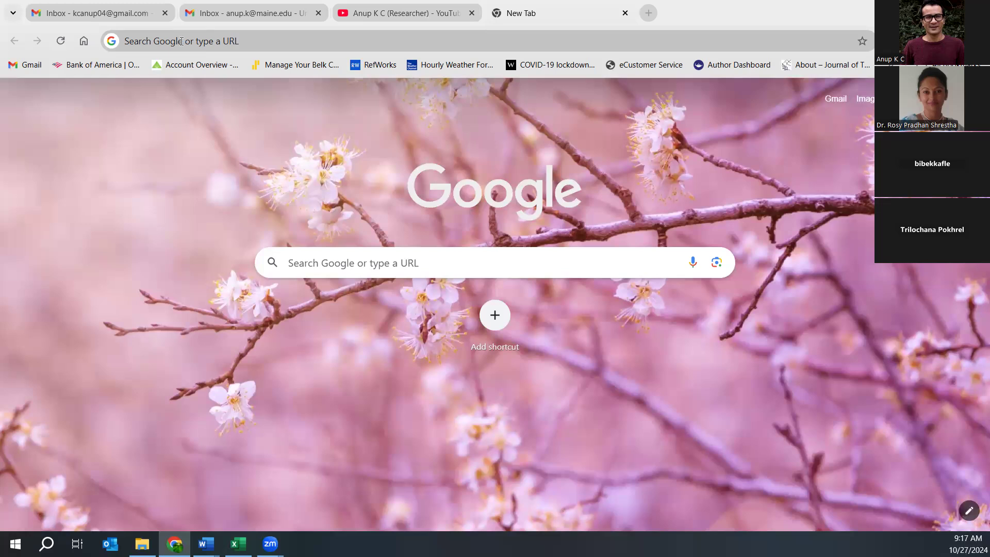
# - Go to taguette.org from the 'ta' address suggestion and scroll through its home page
pyautogui.click(170, 46)
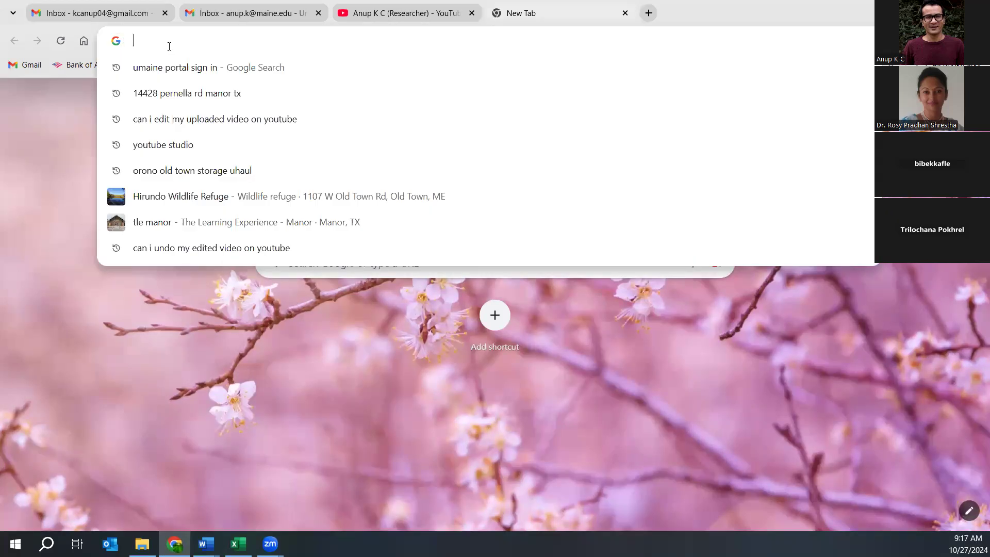
pyautogui.write('ta')
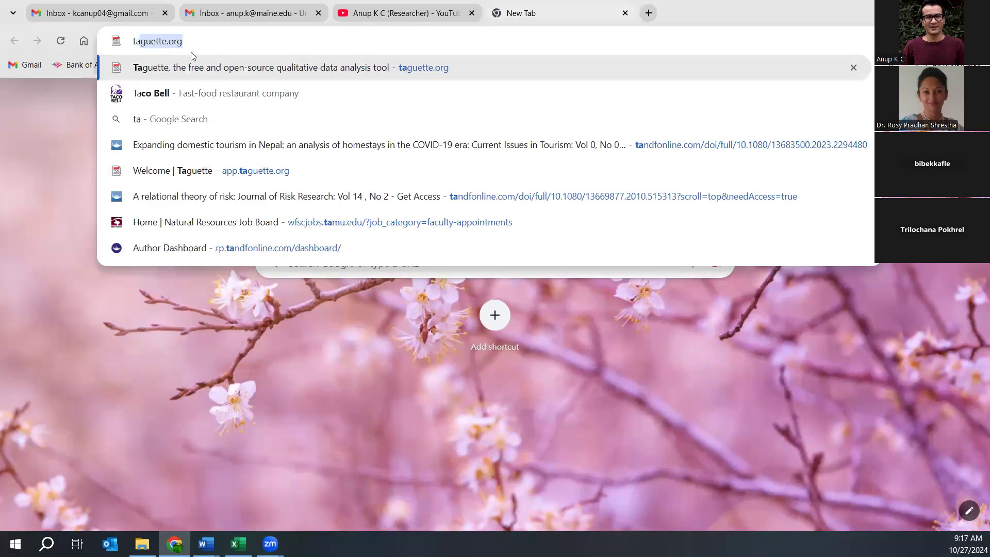
pyautogui.click(242, 69)
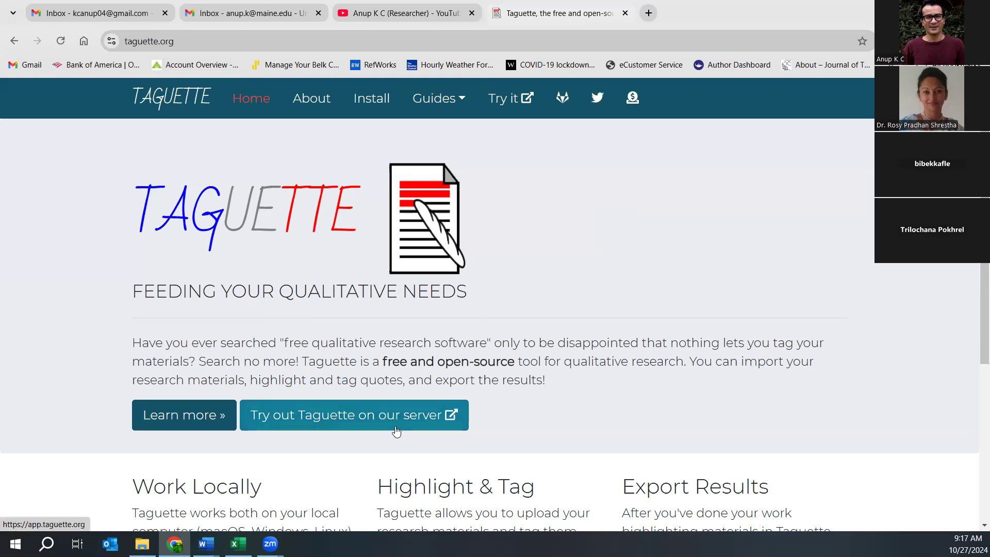
pyautogui.scroll(-3, 495, 305)
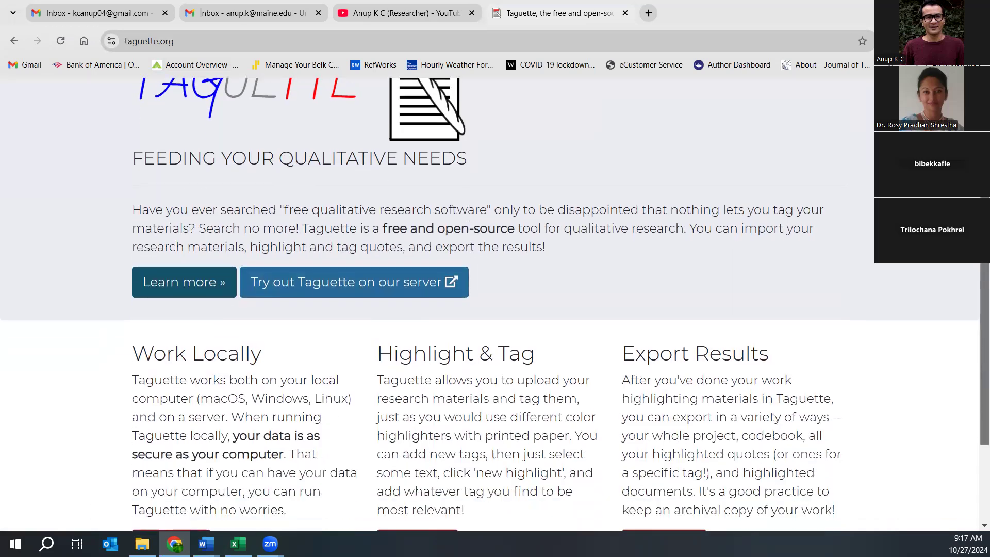
pyautogui.scroll(3, 248, 333)
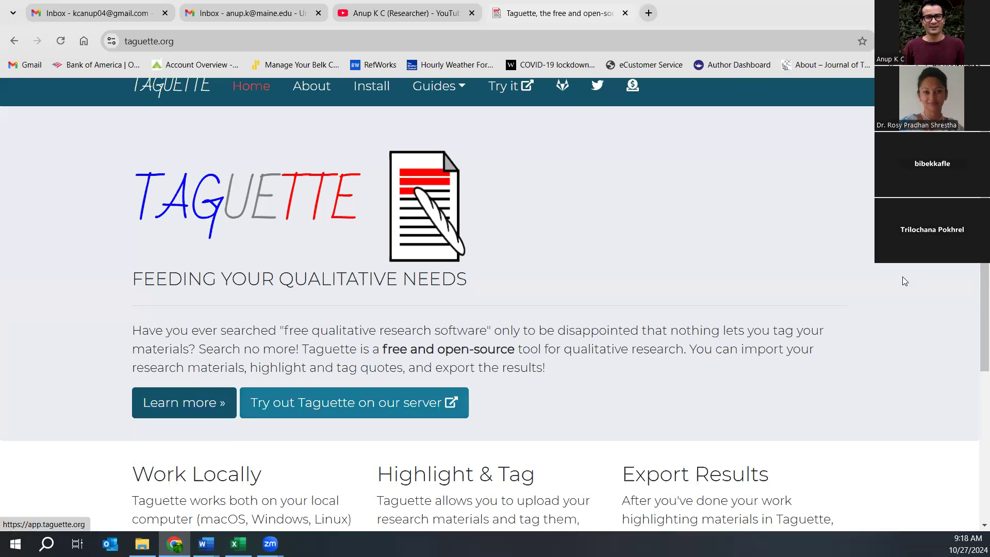
pyautogui.scroll(-5, 940, 354)
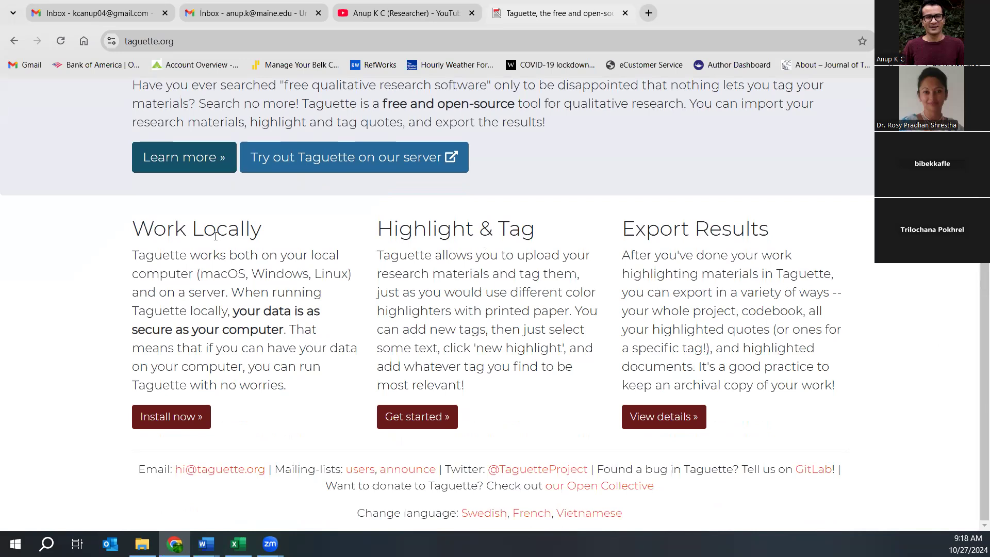
# - Follow Install now and the On Windows instructions to the v1.4.1 release page
pyautogui.click(158, 417)
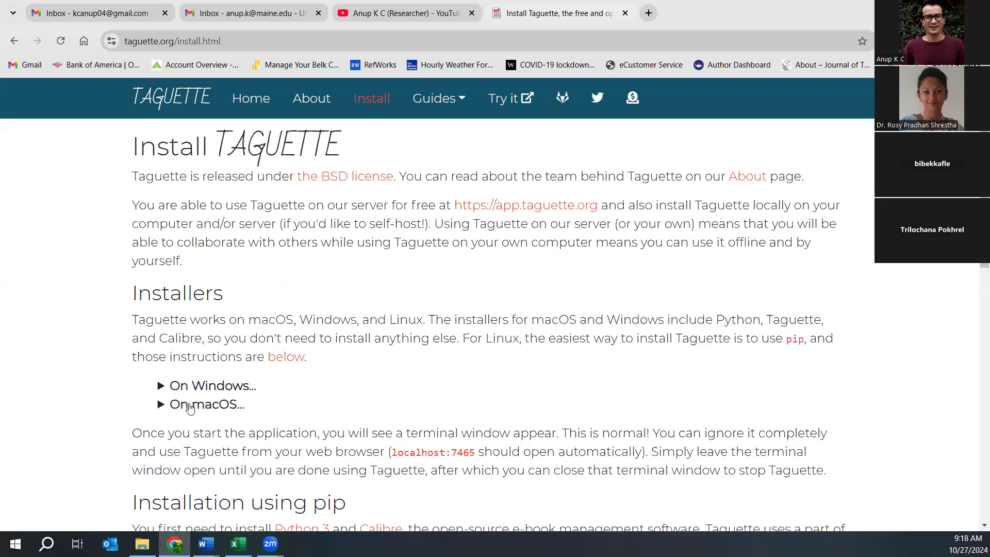
pyautogui.scroll(-4, 976, 287)
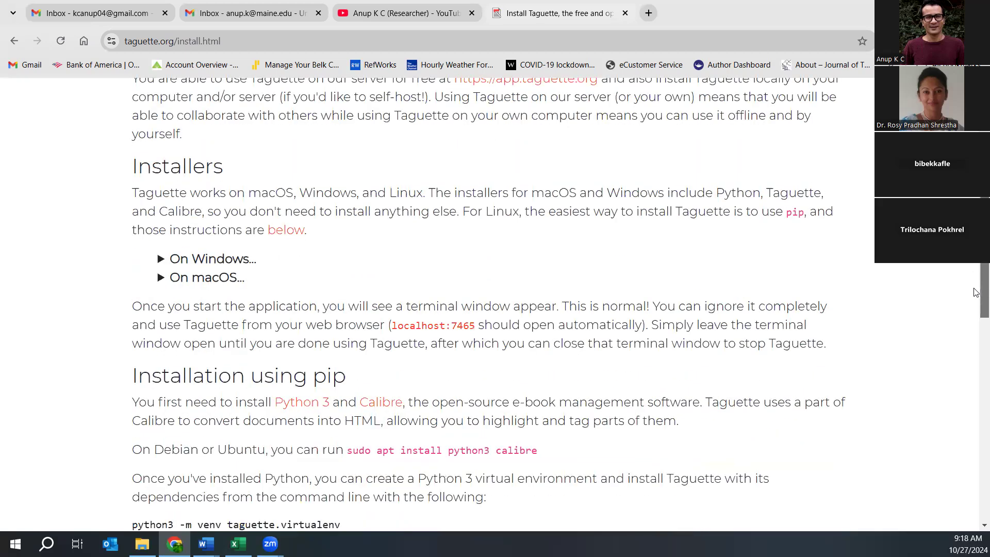
pyautogui.scroll(3, 976, 287)
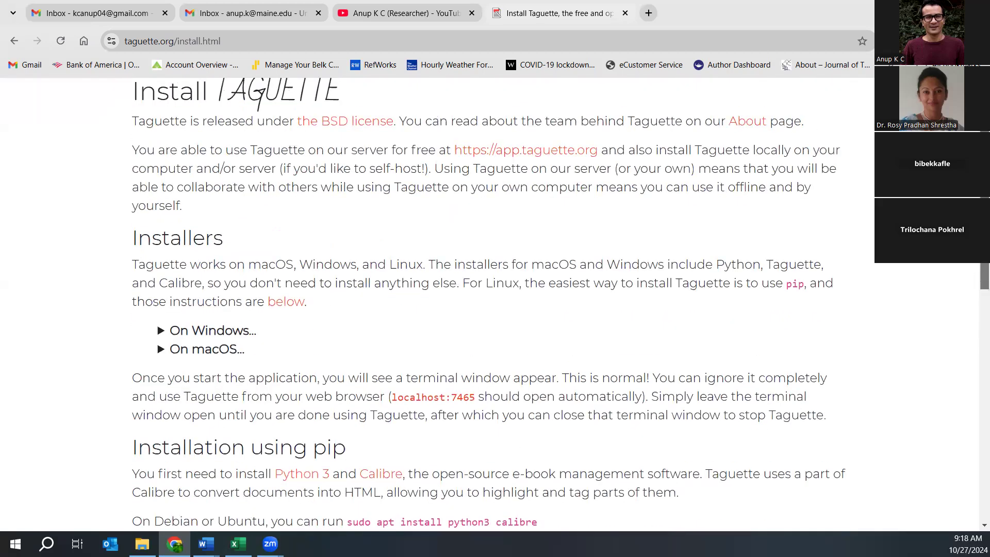
pyautogui.click(201, 336)
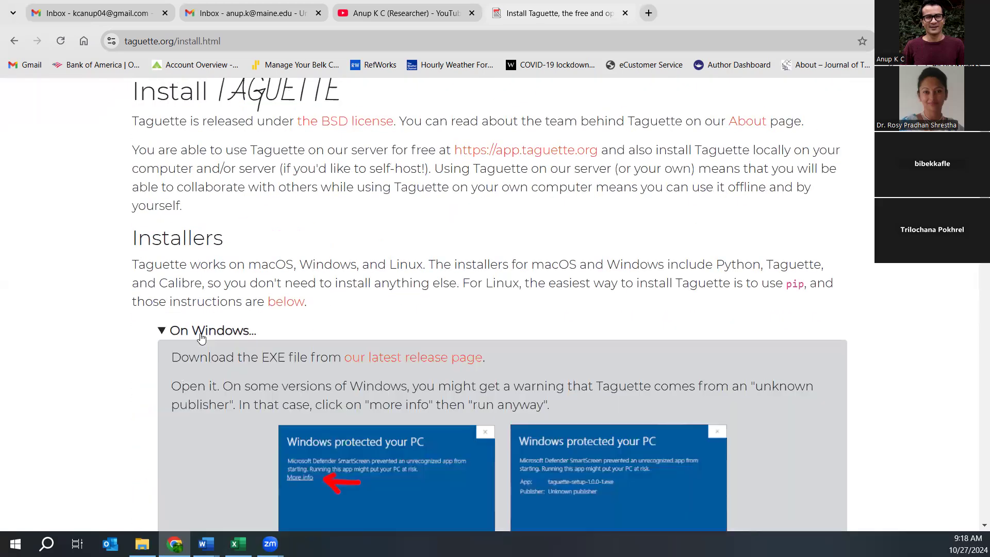
pyautogui.scroll(-4, 495, 304)
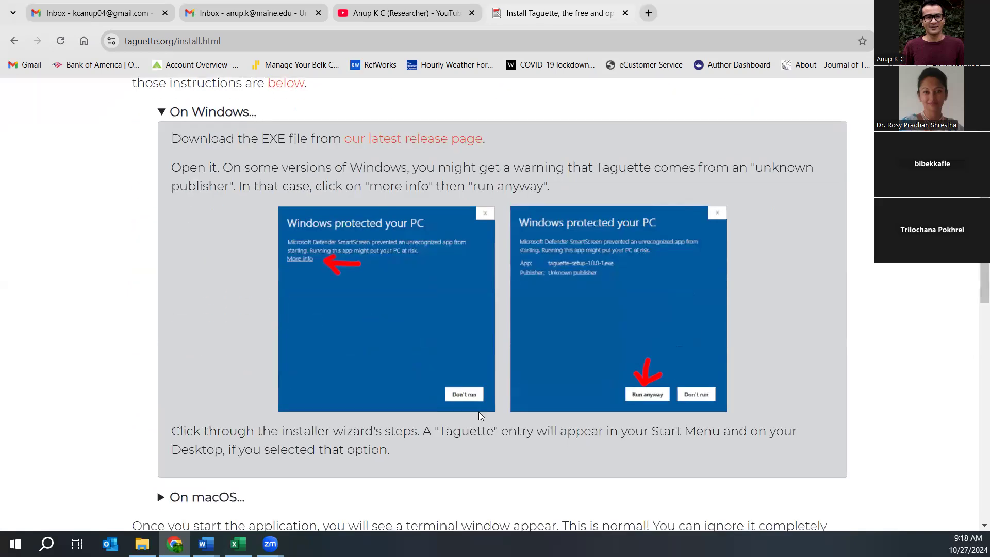
pyautogui.click(407, 143)
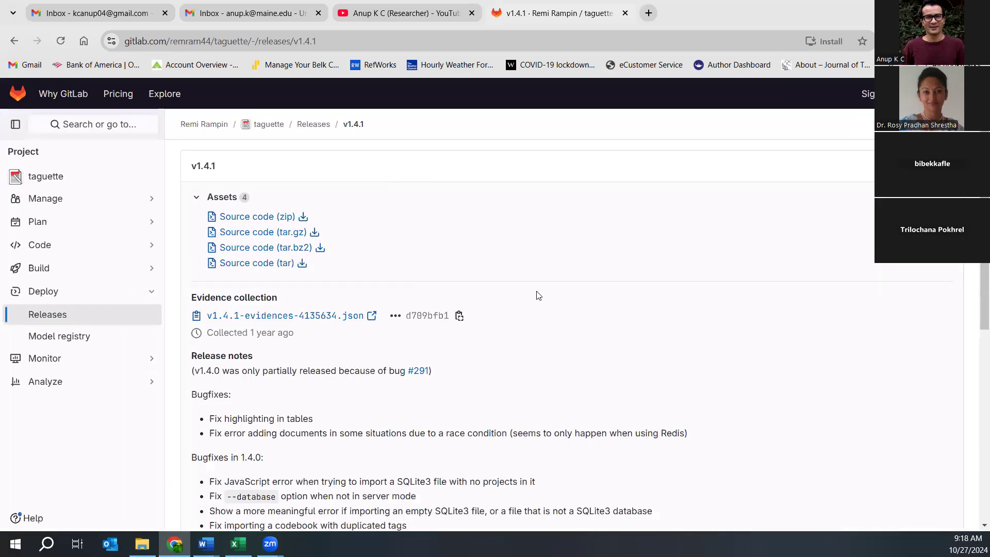
pyautogui.scroll(-7, 539, 295)
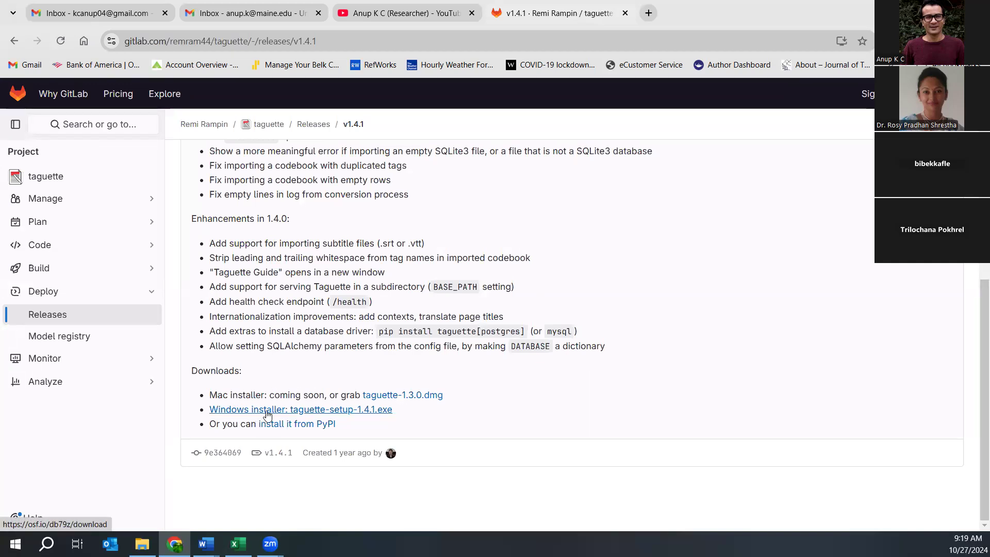
pyautogui.scroll(7, 678, 294)
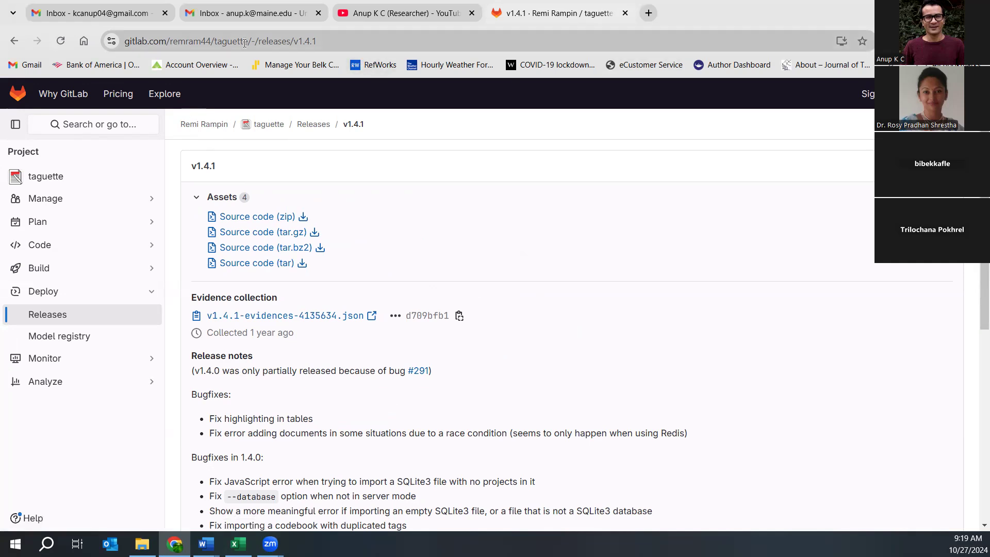
# - Go back through the installation page to the Taguette home page
pyautogui.click(14, 41)
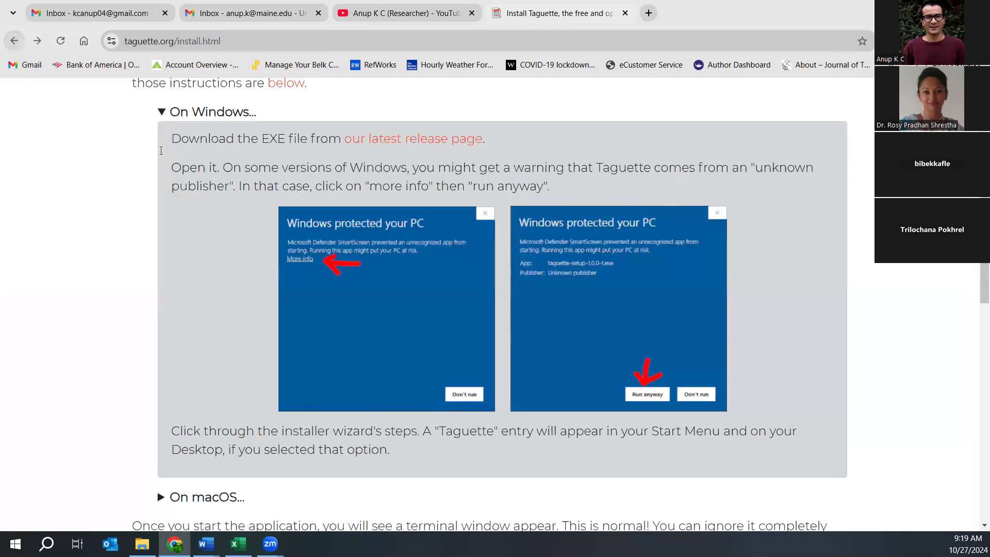
pyautogui.scroll(5, 319, 247)
pyautogui.click(14, 41)
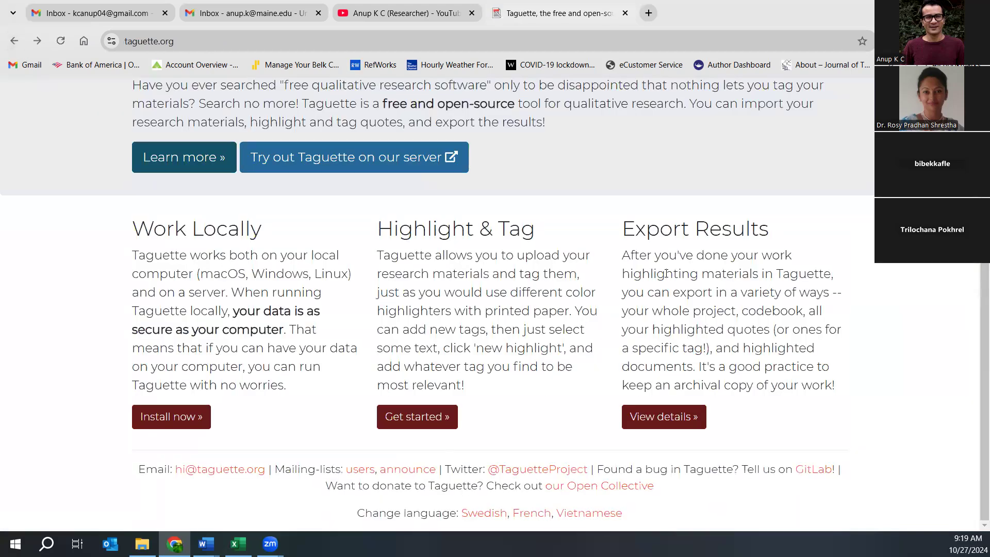
pyautogui.scroll(5, 666, 274)
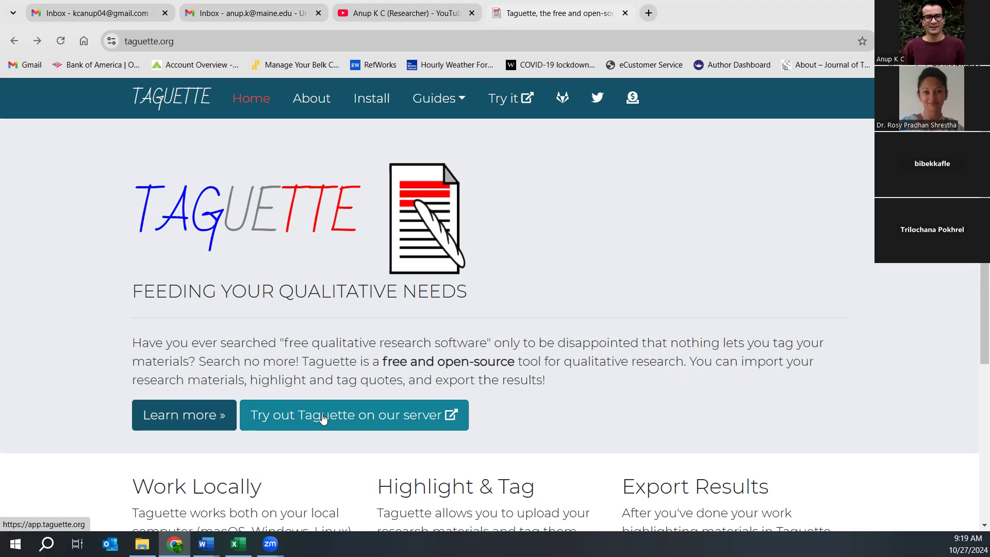
# - Open the hosted server at app.taguette.org and its Register now page
pyautogui.moveTo(976, 281); pyautogui.dragTo(876, 496)
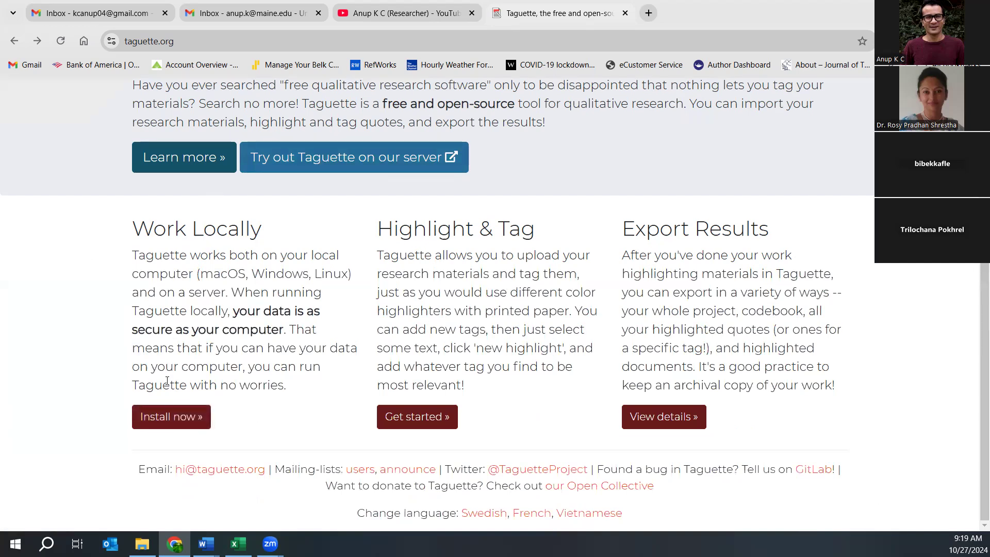
pyautogui.scroll(5, 835, 347)
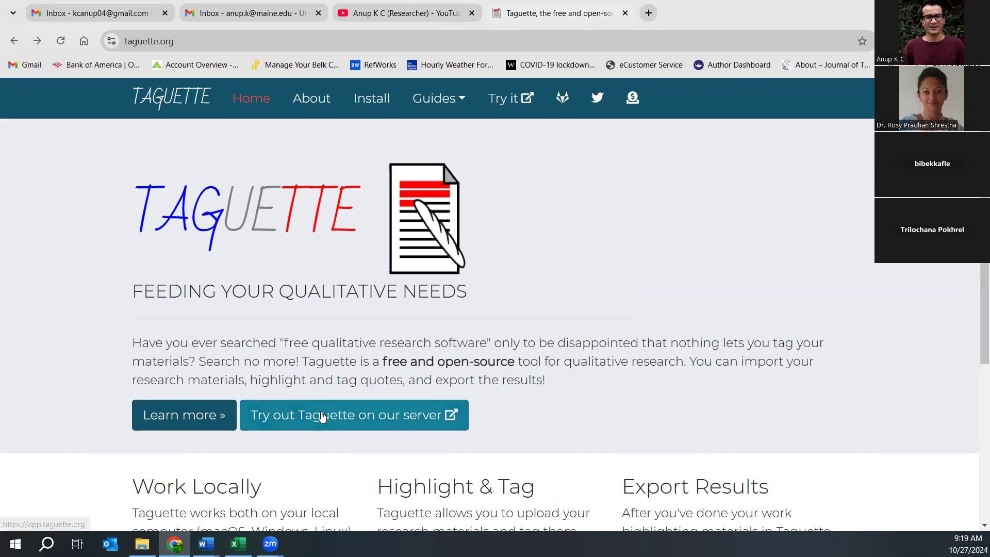
pyautogui.click(322, 417)
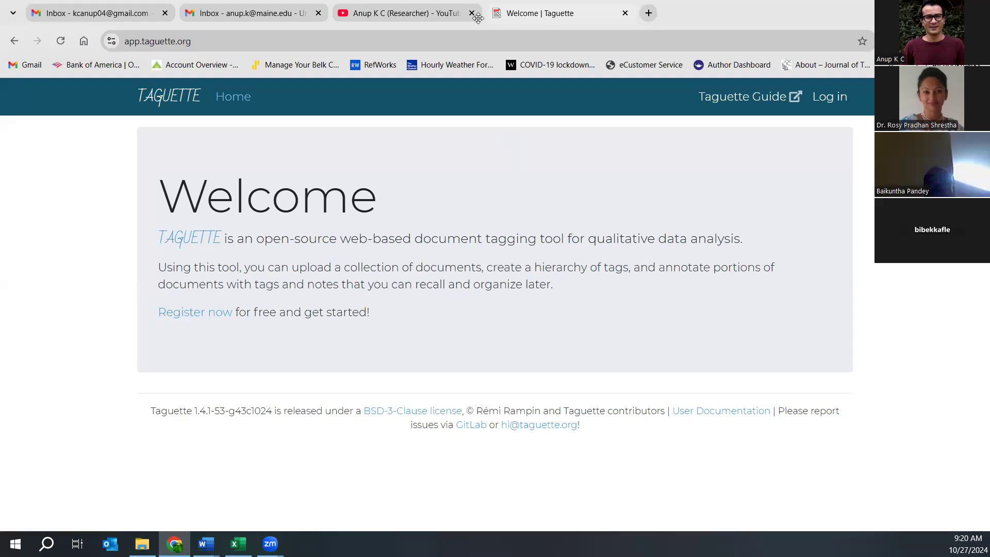
pyautogui.click(188, 311)
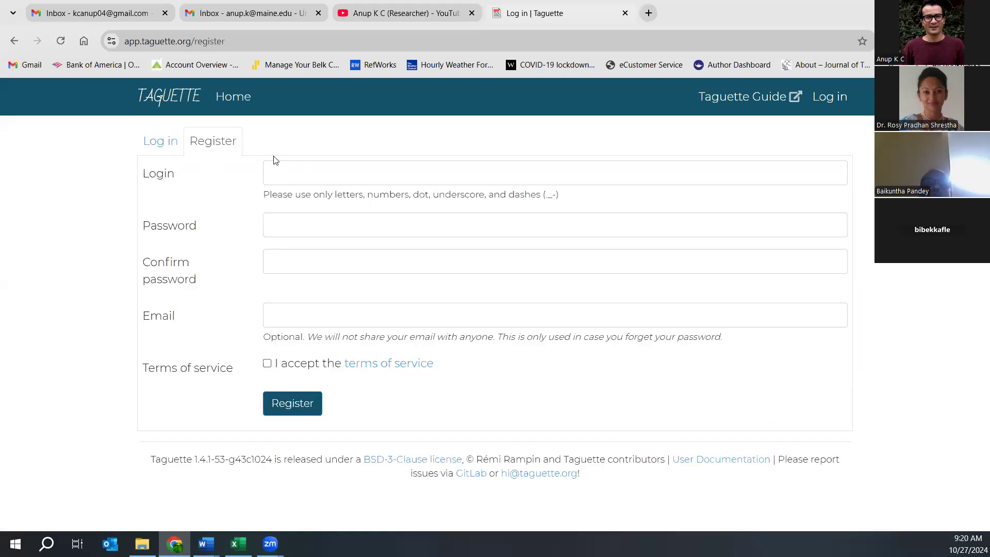
# - Enter a login name and e-mail address for registration and accept the terms of service
pyautogui.click(283, 165)
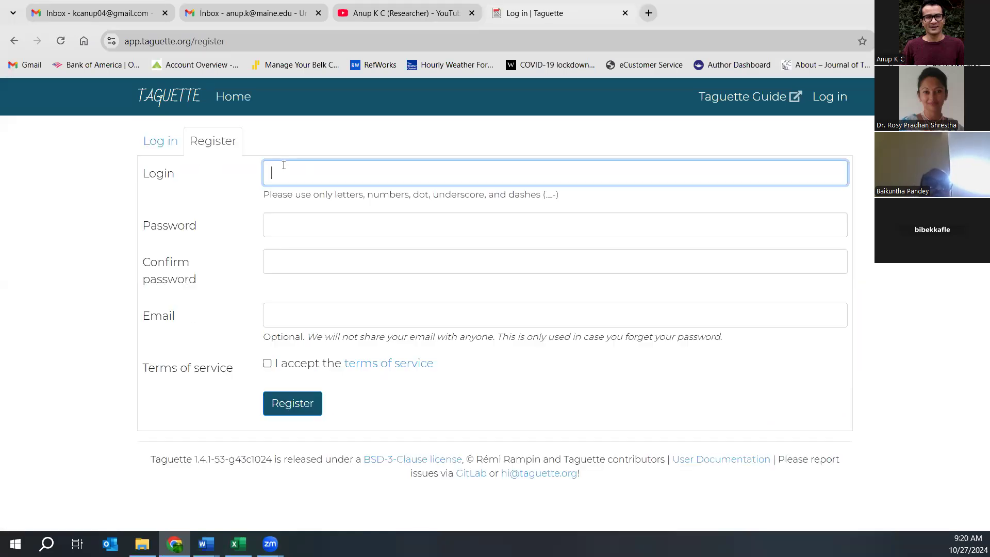
pyautogui.write('kcanup04')
pyautogui.click(389, 229)
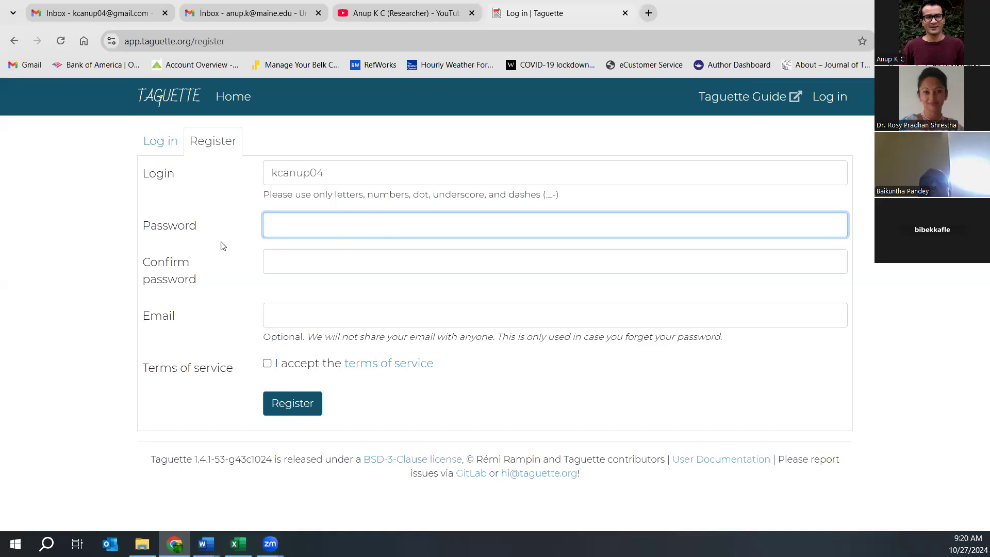
pyautogui.click(299, 313)
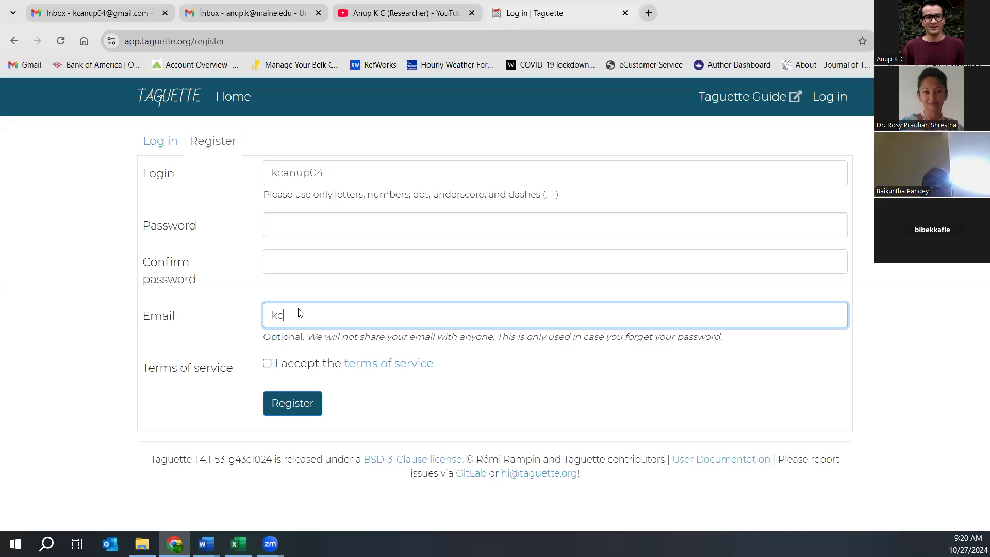
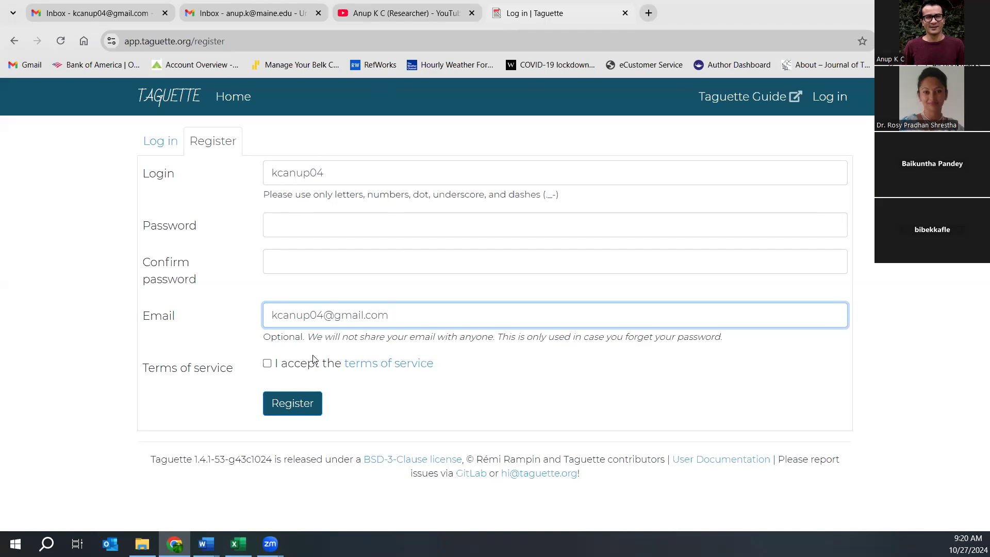
pyautogui.click(267, 363)
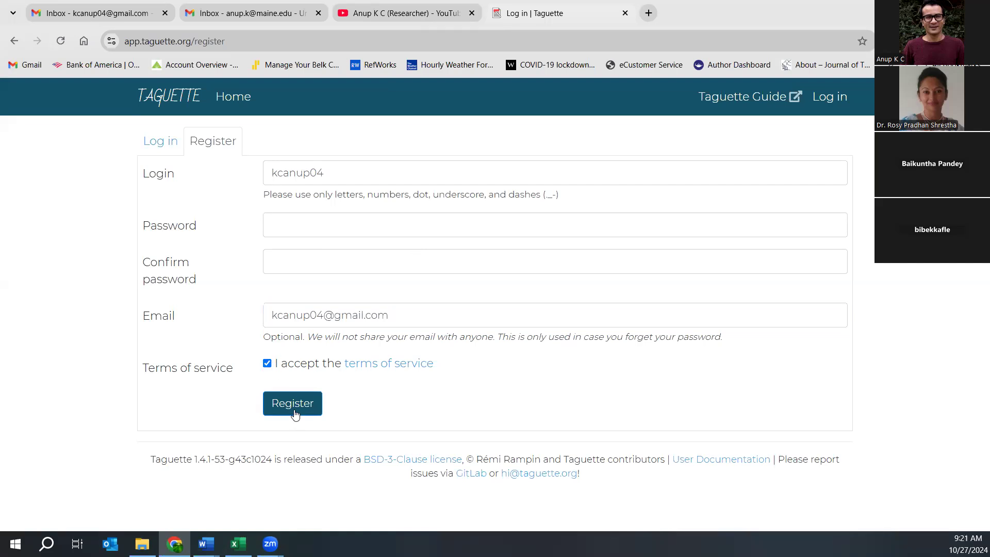
# - Log in on the Log in tab with the account's login name and password
pyautogui.click(154, 143)
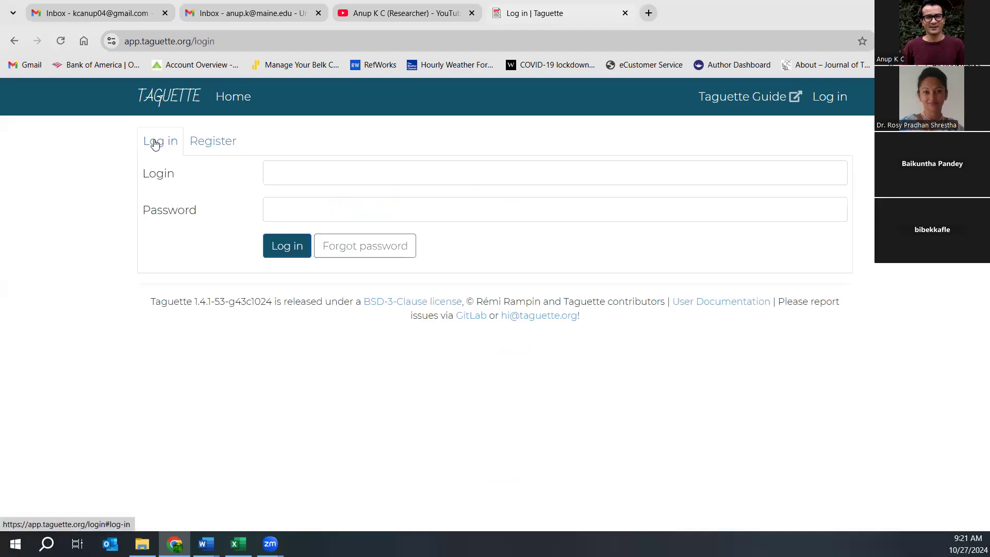
pyautogui.click(280, 165)
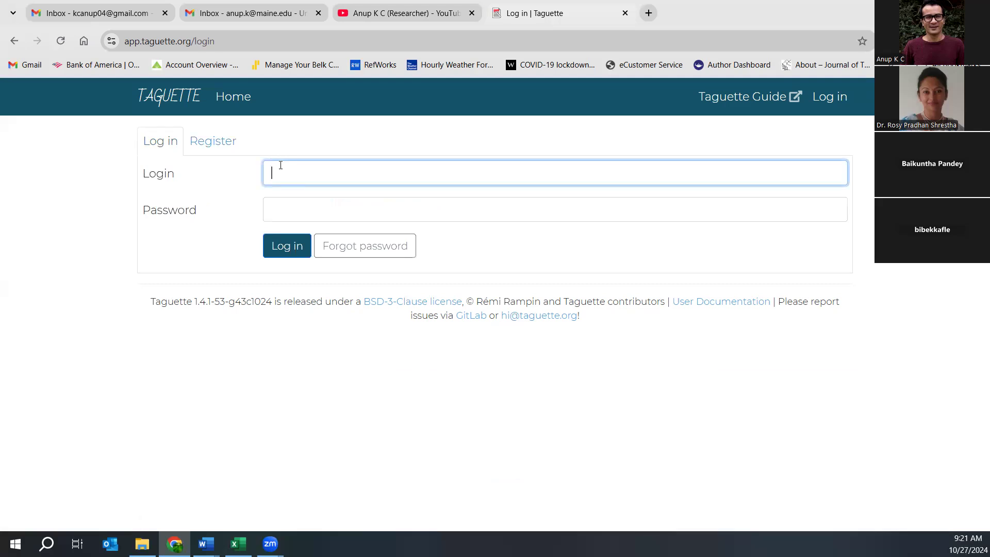
pyautogui.write('kcanup04')
pyautogui.click(289, 215)
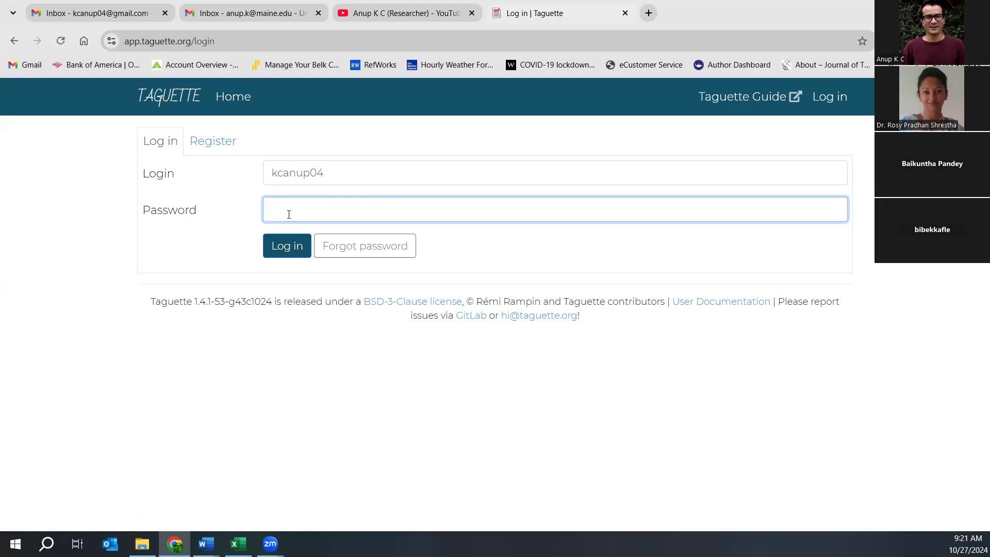
pyautogui.write('••••••••••••••')
pyautogui.click(278, 254)
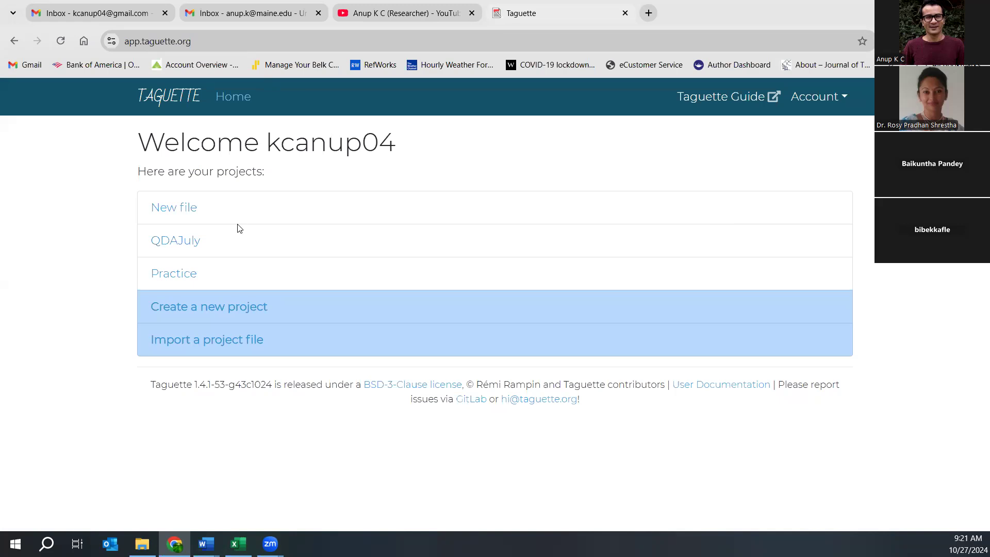
pyautogui.click(189, 246)
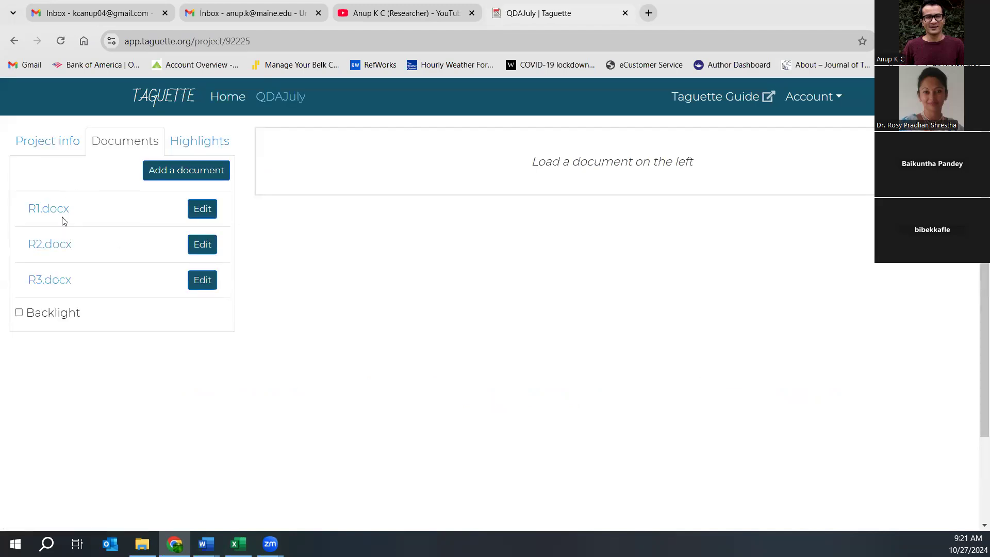
pyautogui.click(192, 143)
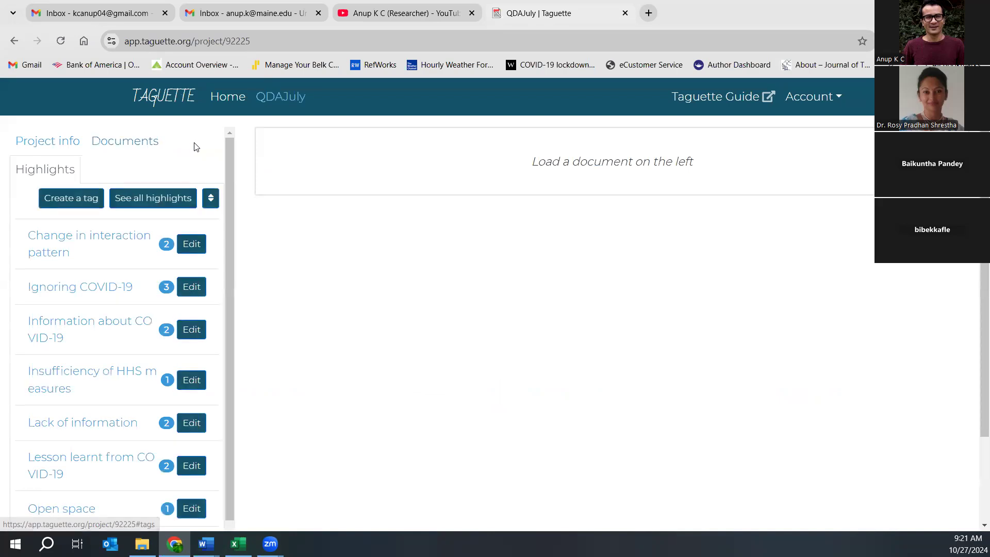
pyautogui.click(155, 198)
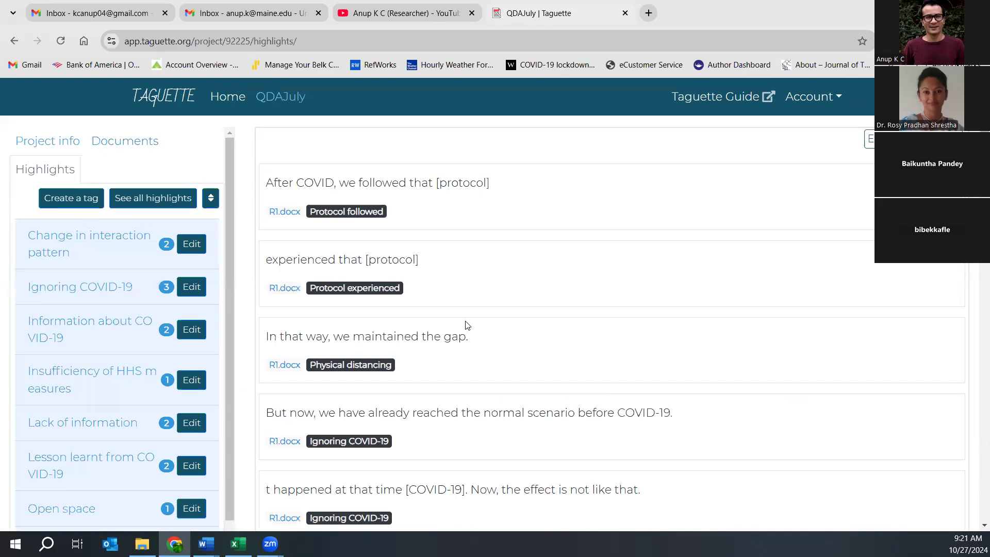
pyautogui.click(13, 44)
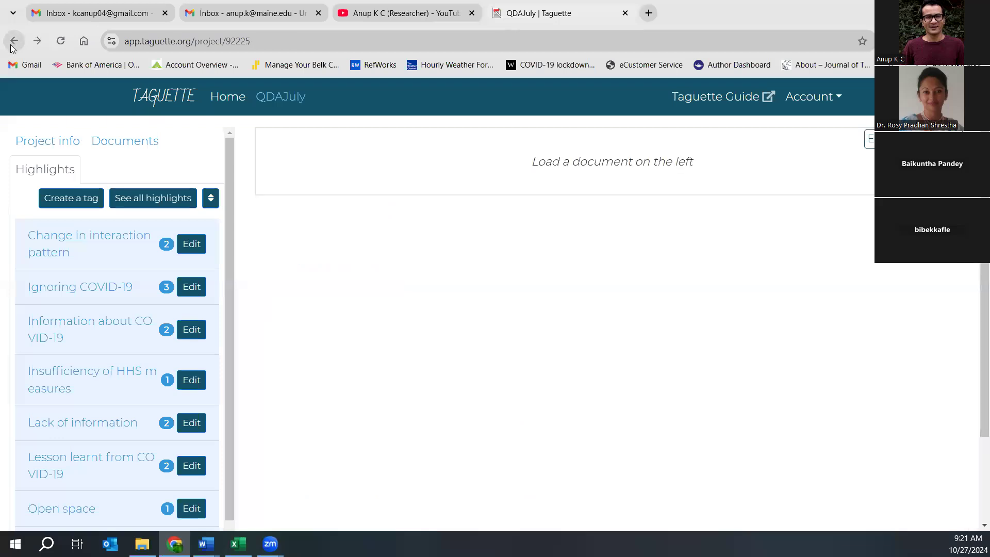
pyautogui.click(13, 43)
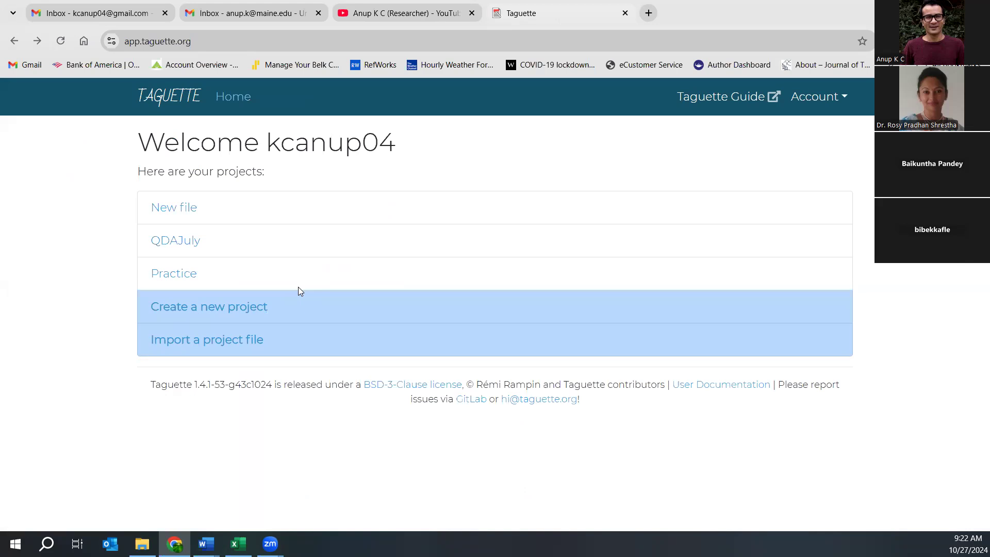
# - Create project QualcodingOct27 described as 'Learning Qual Coding in Taguette'
pyautogui.click(231, 309)
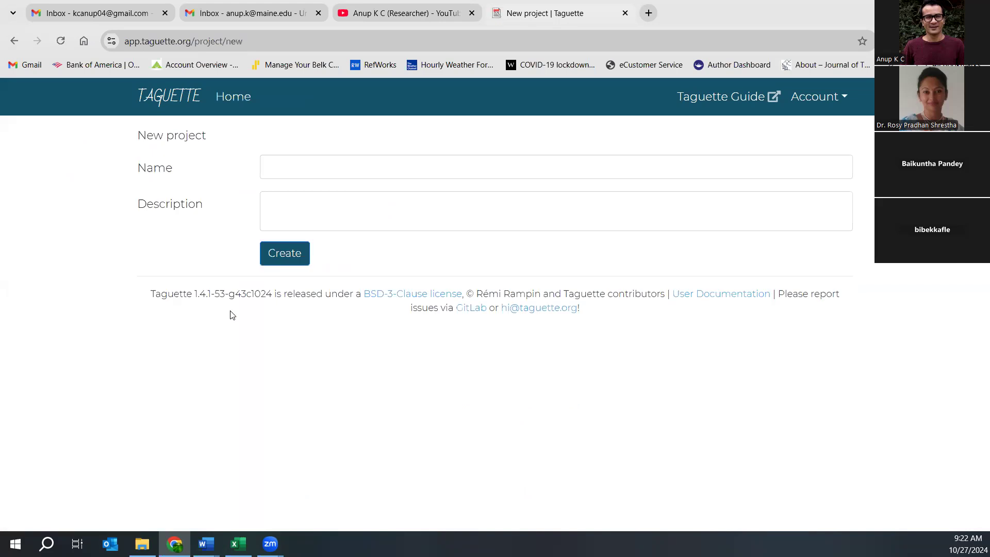
pyautogui.click(331, 165)
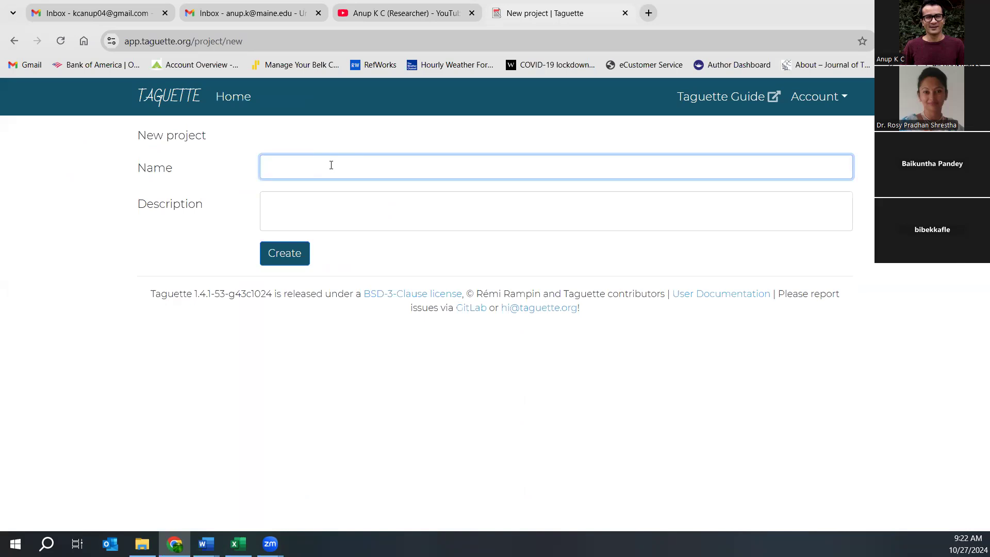
pyautogui.write('QualcodingOct27')
pyautogui.click(305, 195)
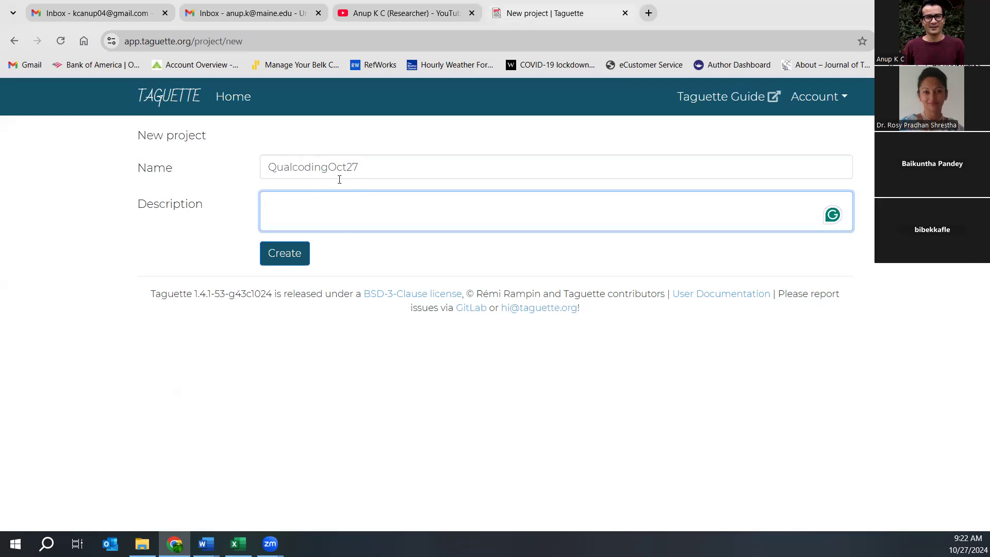
pyautogui.moveTo(359, 167); pyautogui.dragTo(268, 166)
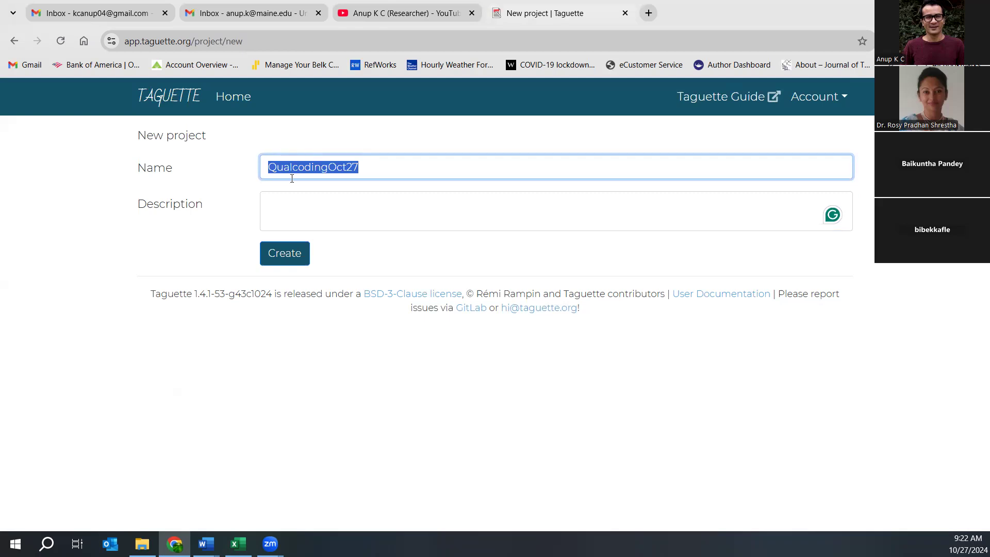
pyautogui.click(305, 194)
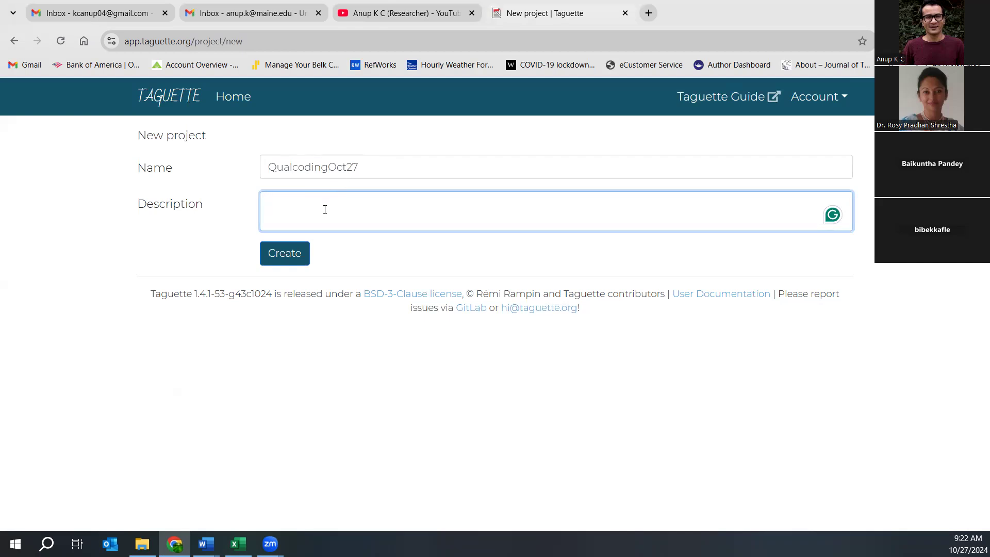
pyautogui.write('Learning Qual Coding in Taguette')
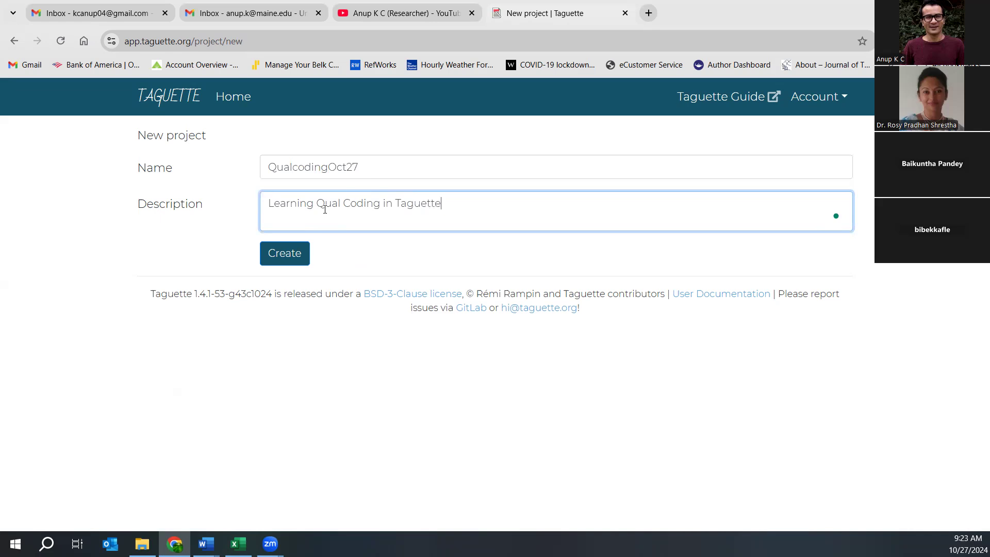
pyautogui.click(292, 253)
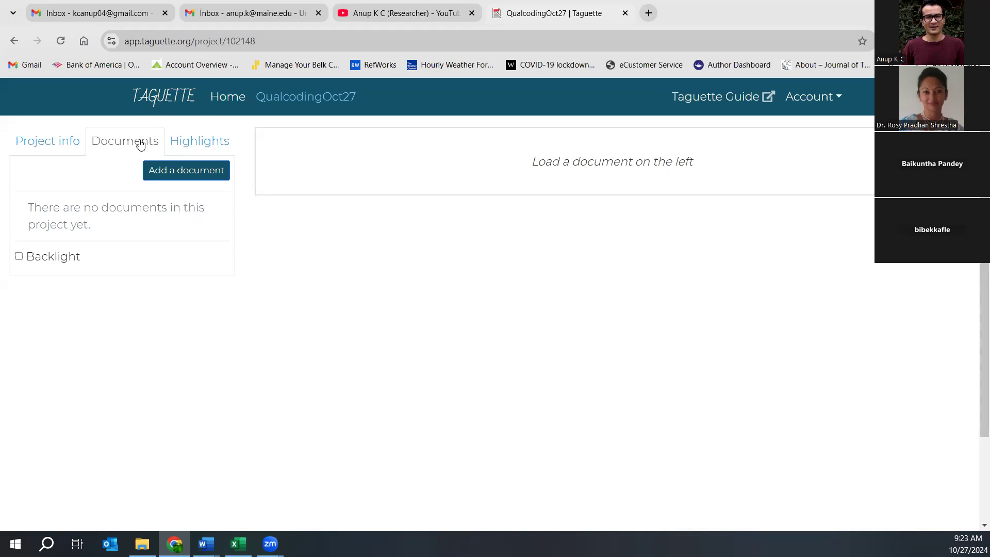
pyautogui.click(193, 175)
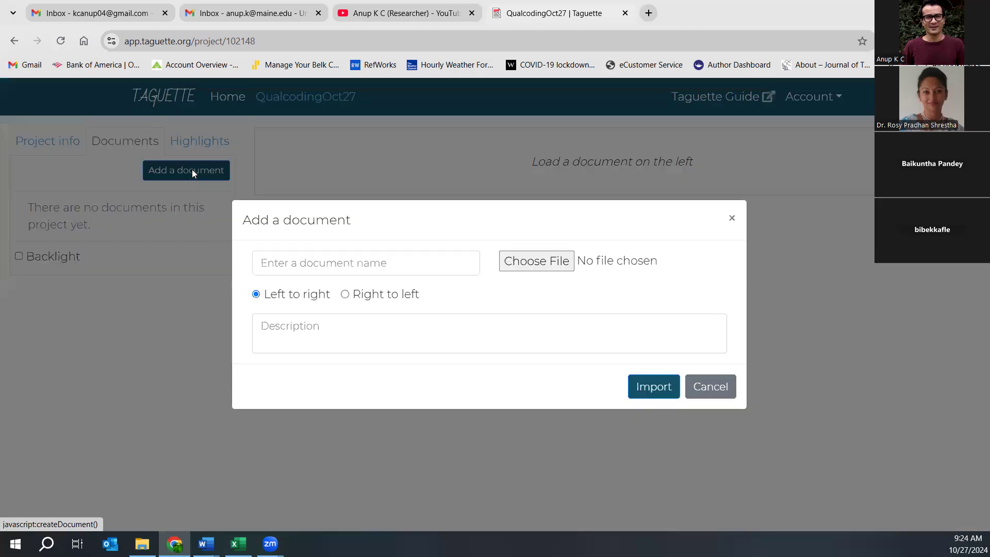
# - Choose R1 from the Qual in taguette folder as the file to upload
pyautogui.click(552, 262)
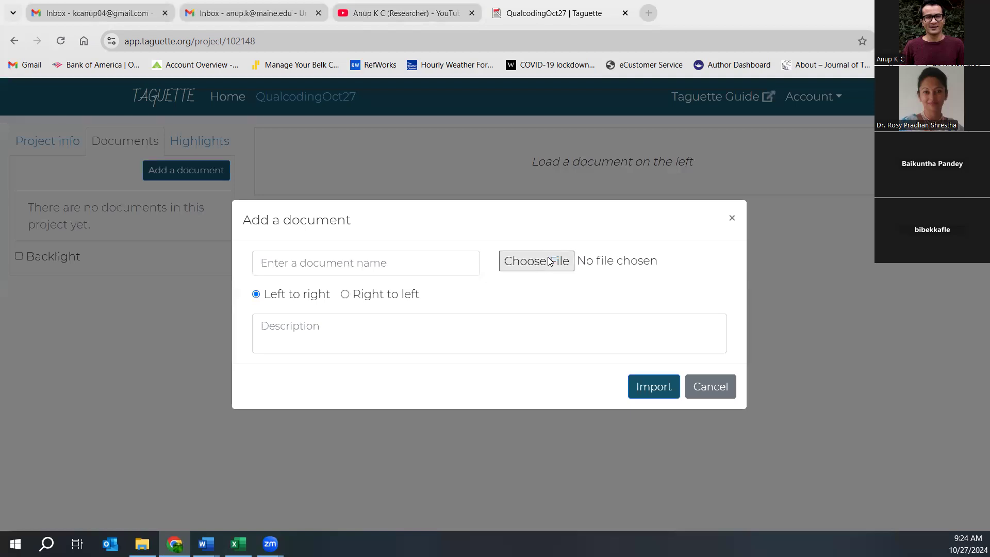
pyautogui.click(553, 258)
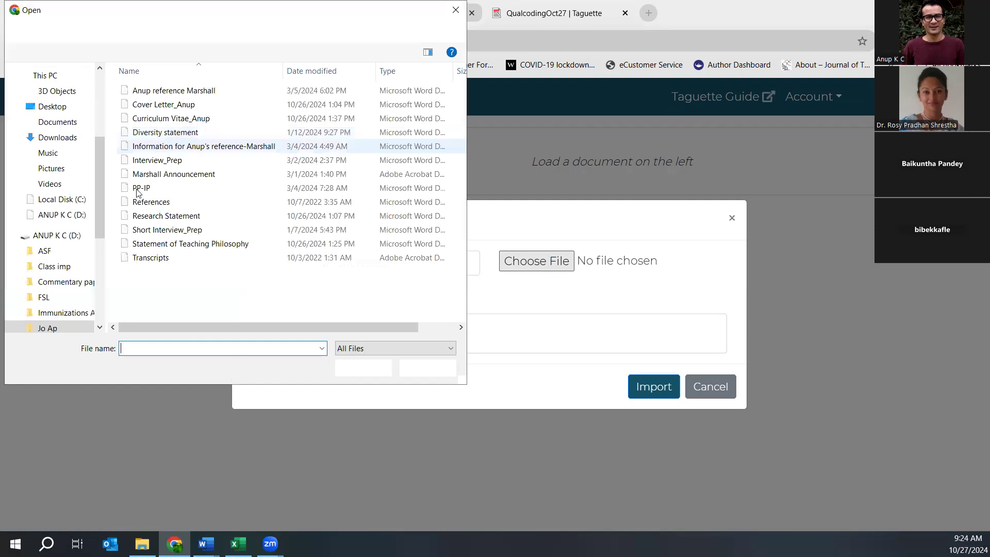
pyautogui.click(58, 215)
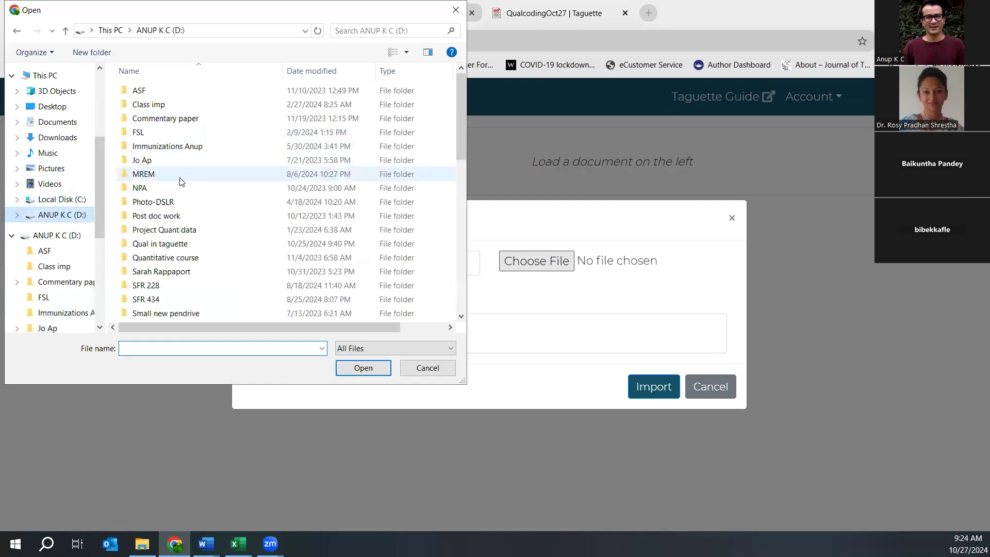
pyautogui.doubleClick(173, 244)
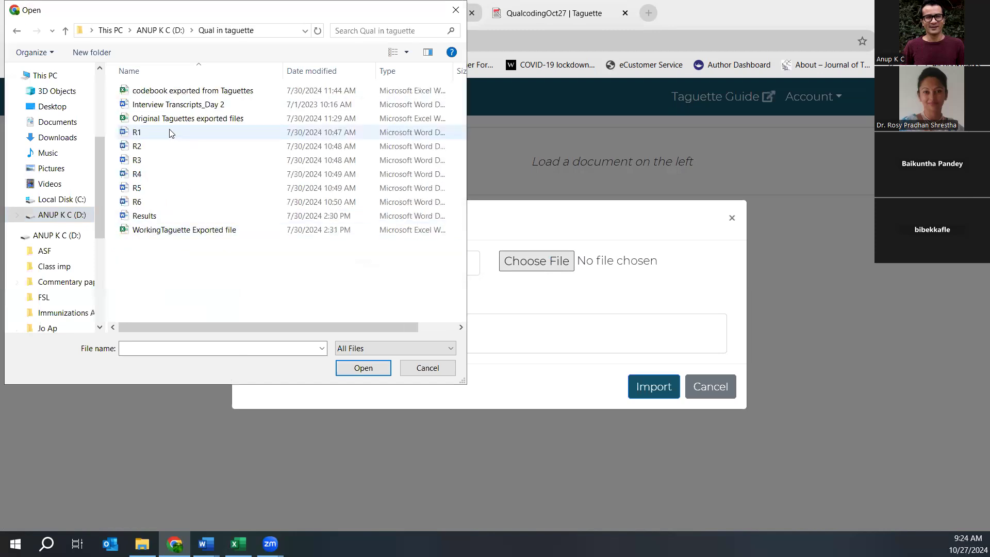
pyautogui.click(161, 132)
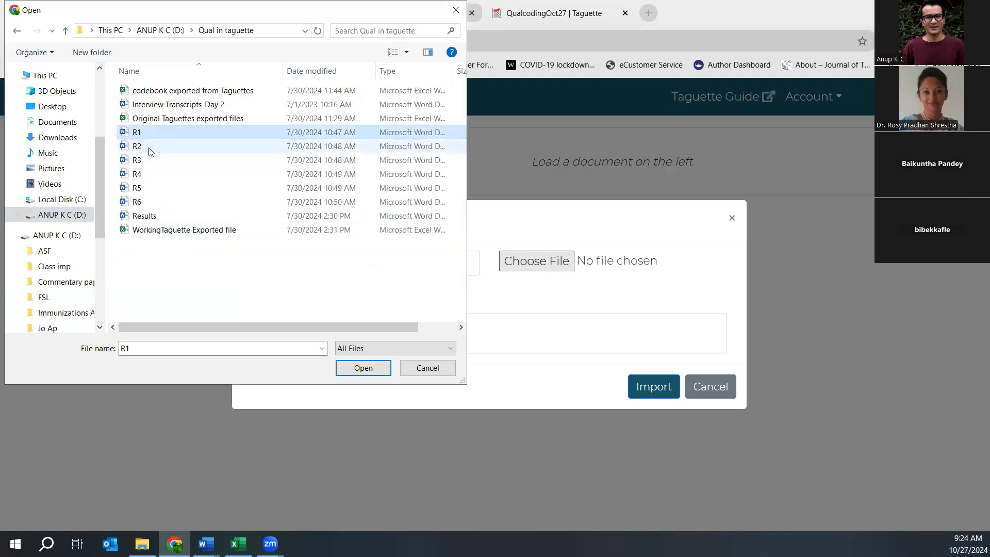
pyautogui.click(151, 147)
pyautogui.click(147, 160)
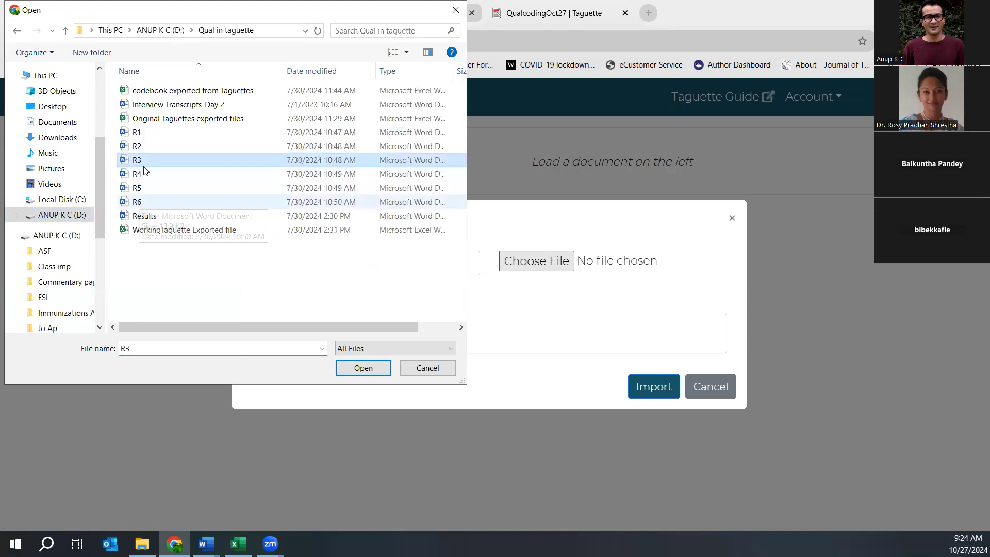
pyautogui.click(148, 135)
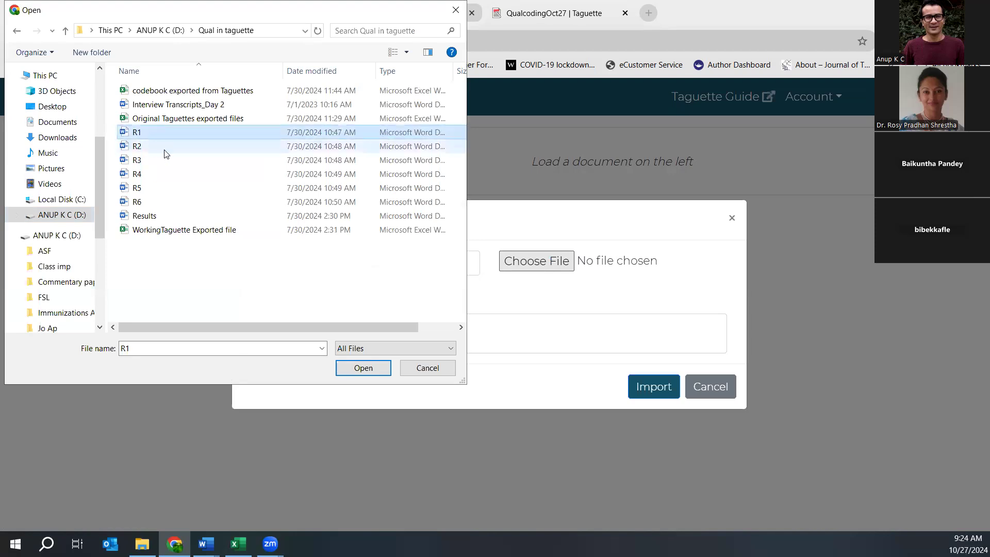
pyautogui.click(154, 161)
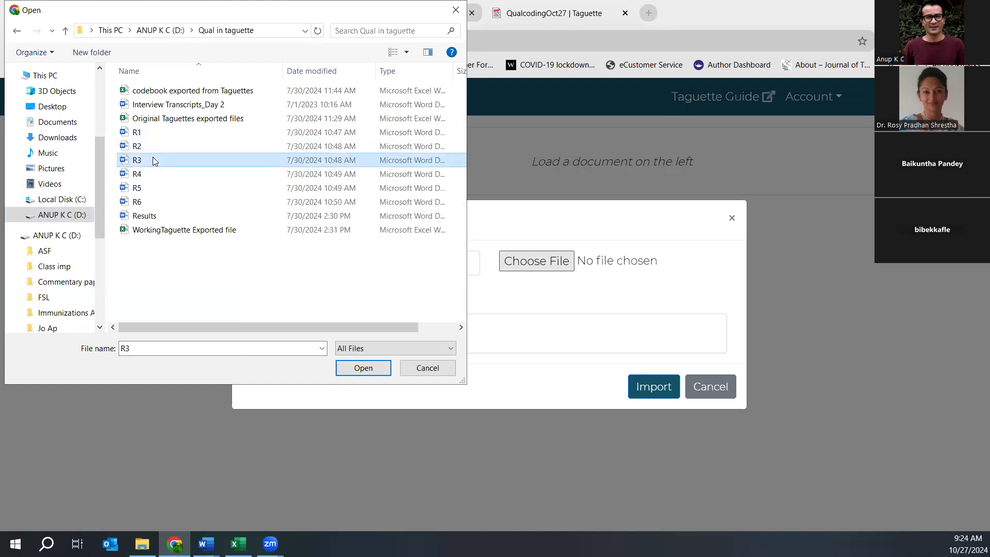
pyautogui.click(155, 132)
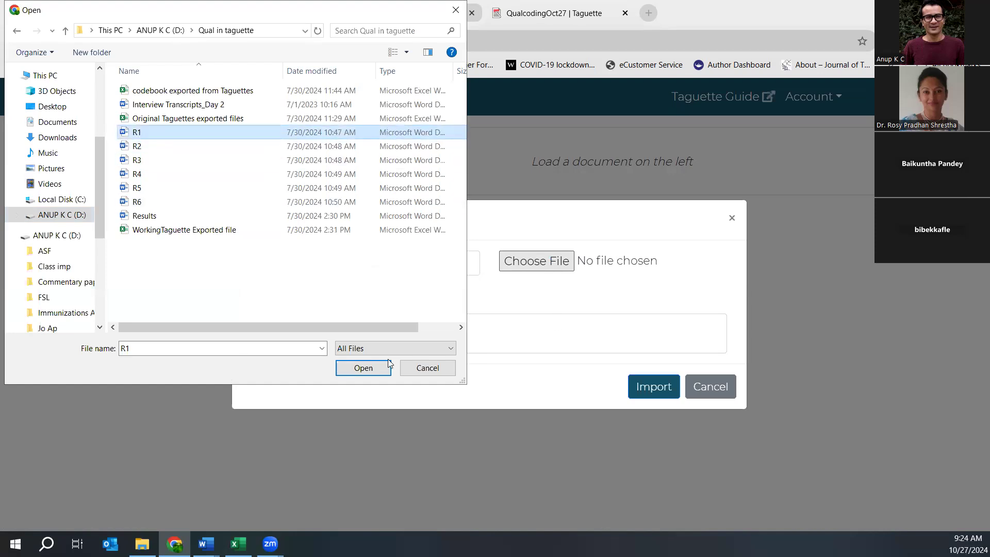
pyautogui.click(367, 366)
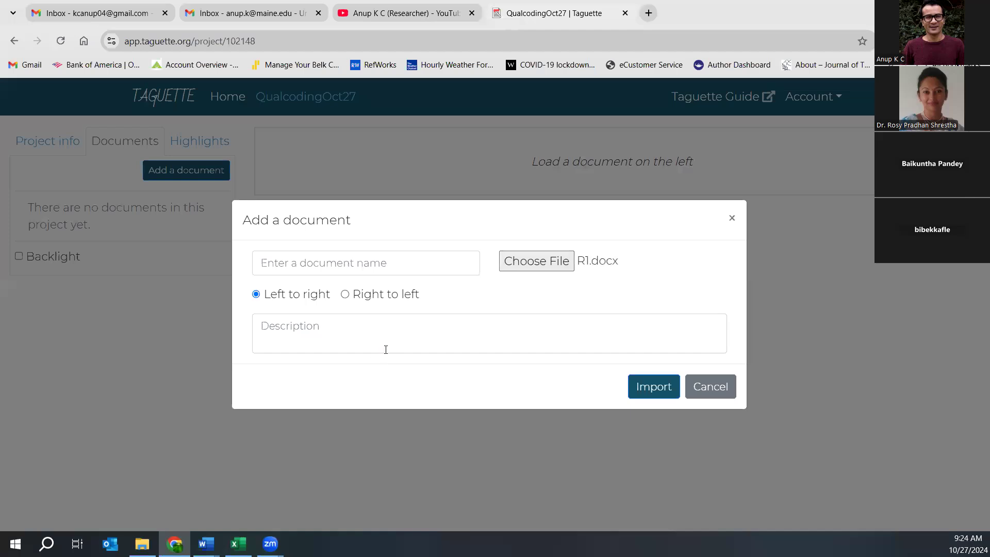
# - Name the document 'Interview 1' and import it
pyautogui.click(329, 257)
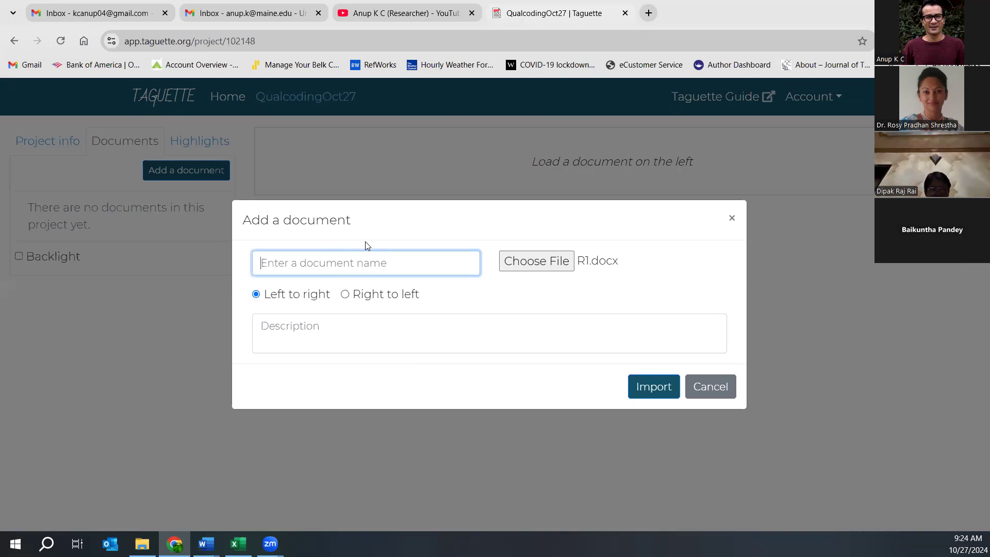
pyautogui.write('Interview 1')
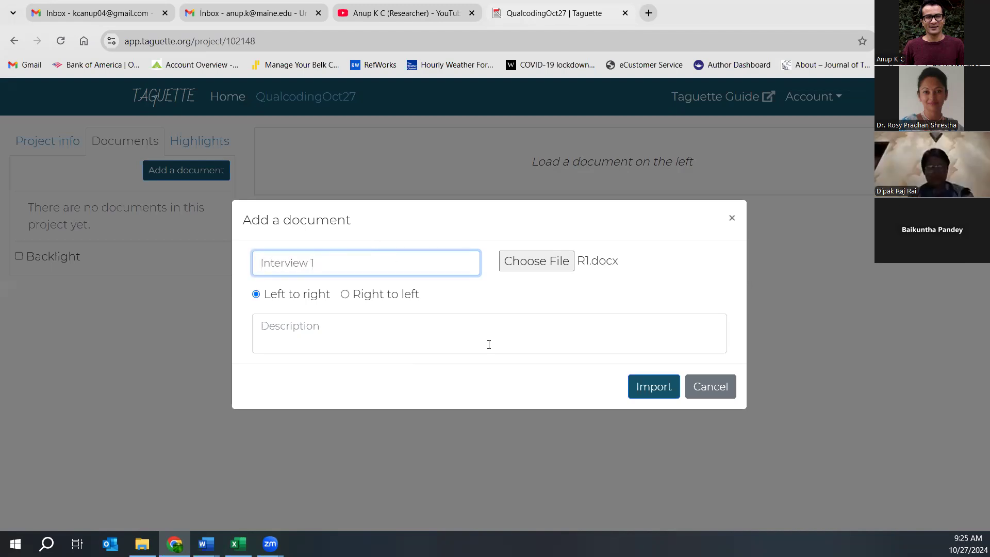
pyautogui.click(640, 387)
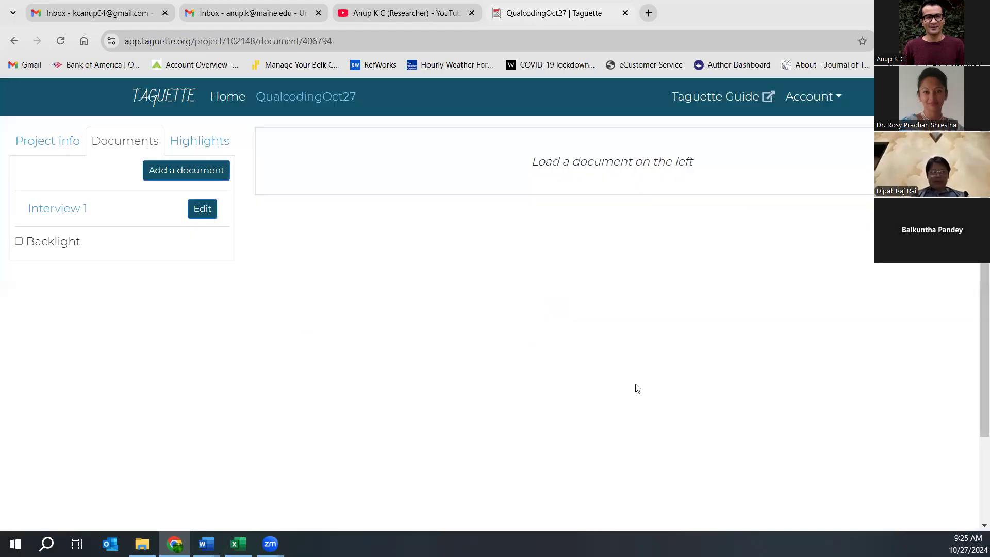
# - Import the R2 transcript as document 'Interview 2'
pyautogui.click(166, 169)
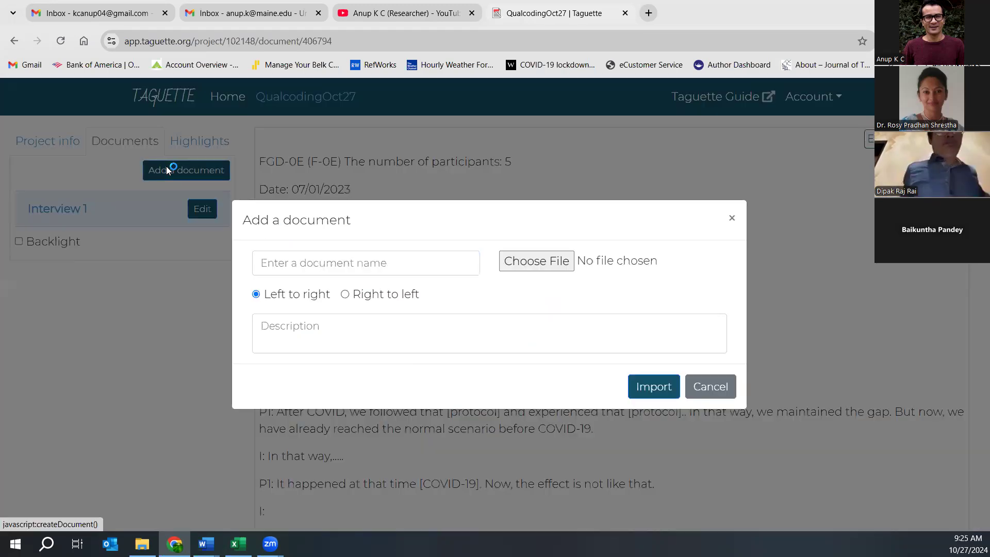
pyautogui.click(375, 264)
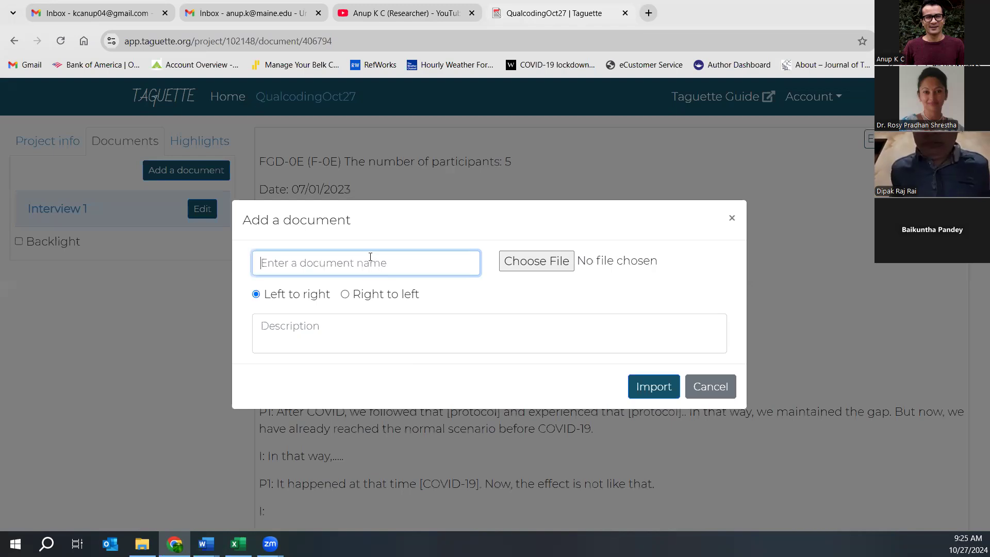
pyautogui.click(512, 254)
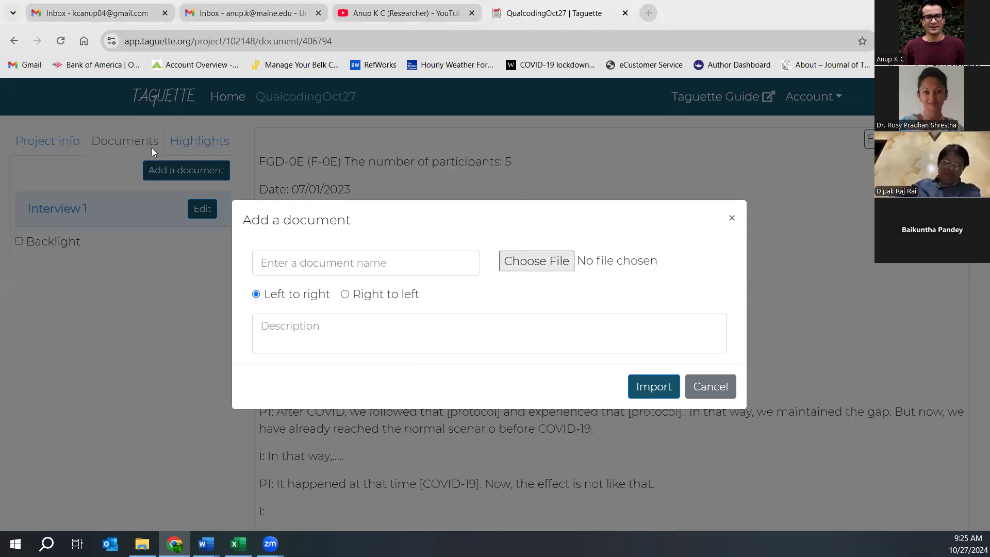
pyautogui.click(170, 146)
pyautogui.click(644, 388)
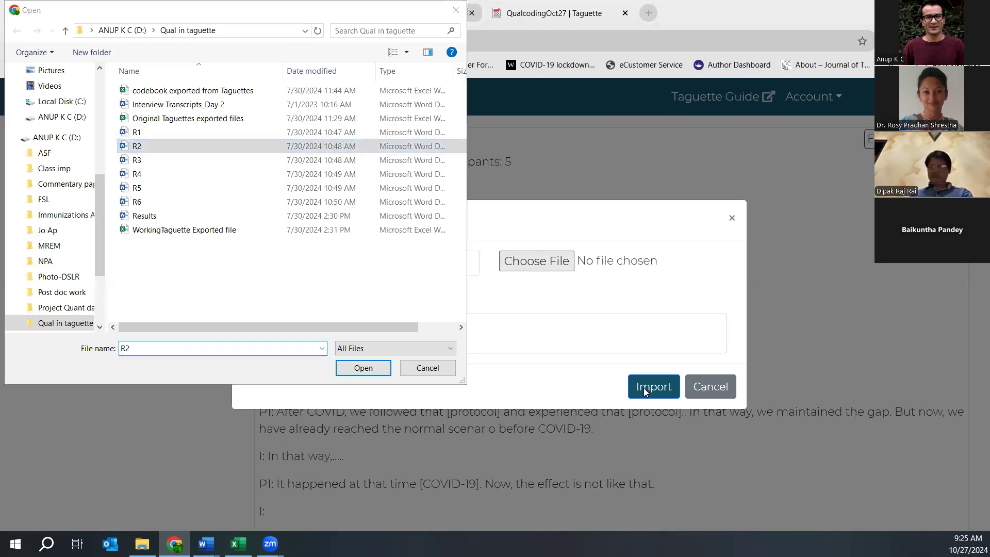
pyautogui.click(364, 367)
pyautogui.write('Interview 2')
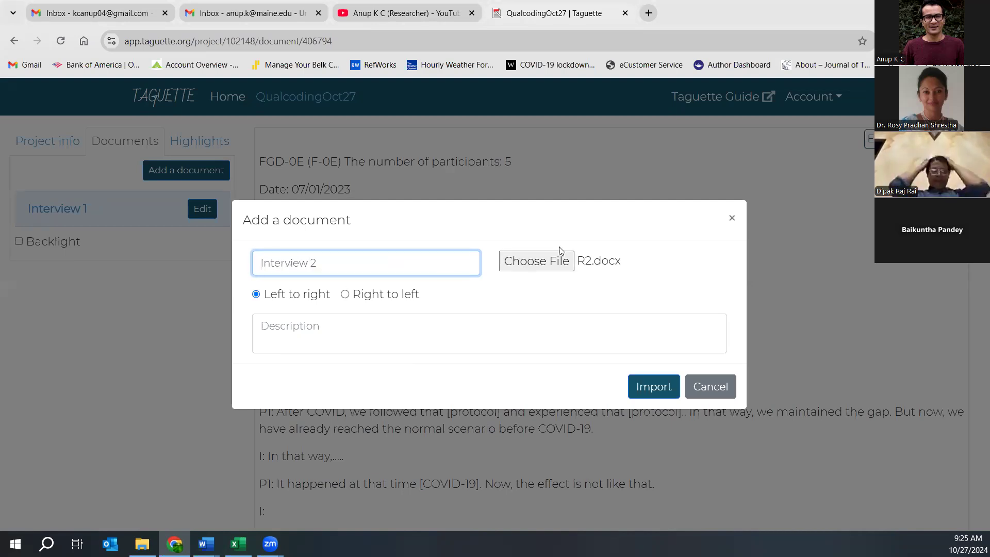
pyautogui.click(640, 387)
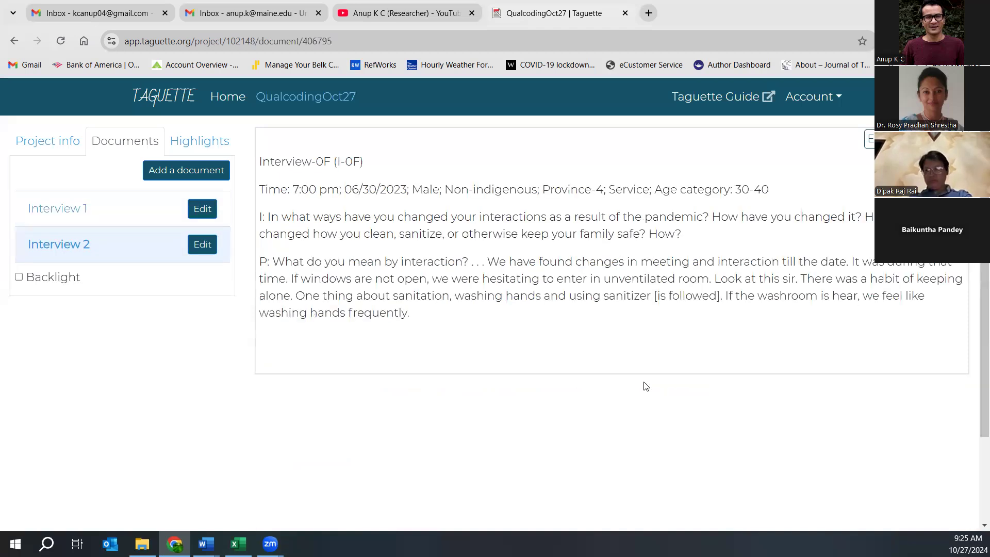
# - Import the R3 transcript as document 'Interview 3'
pyautogui.click(165, 170)
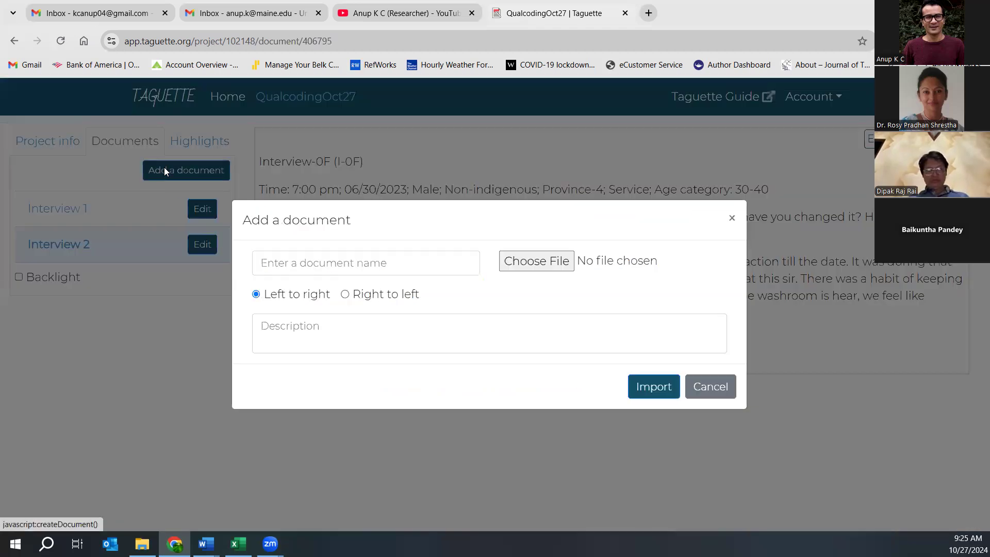
pyautogui.click(530, 262)
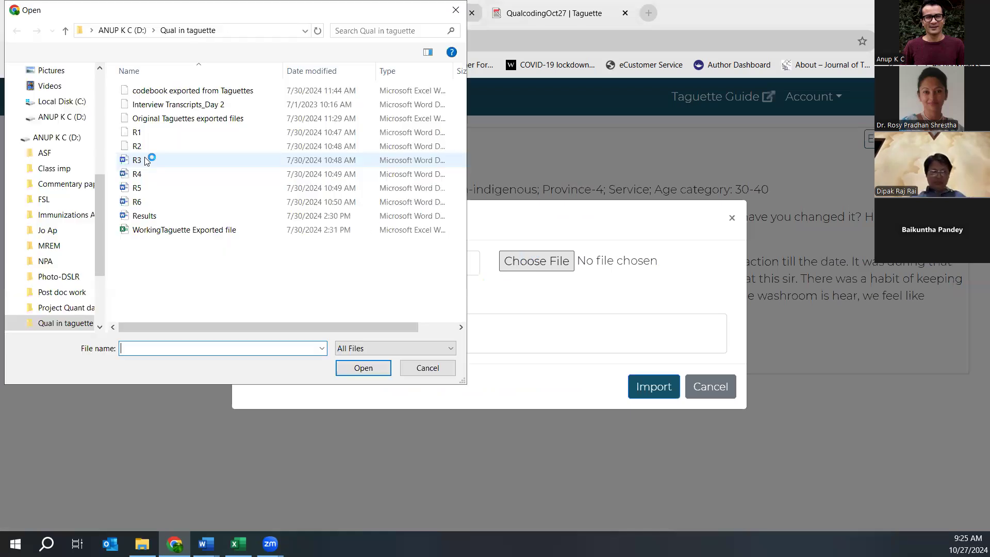
pyautogui.click(145, 161)
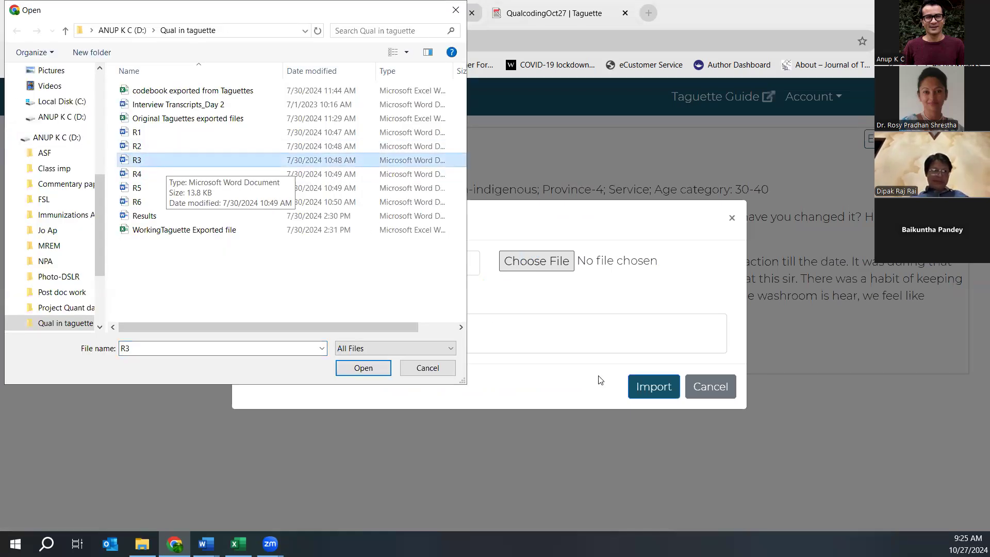
pyautogui.click(351, 369)
pyautogui.click(320, 254)
pyautogui.write('Interview 3')
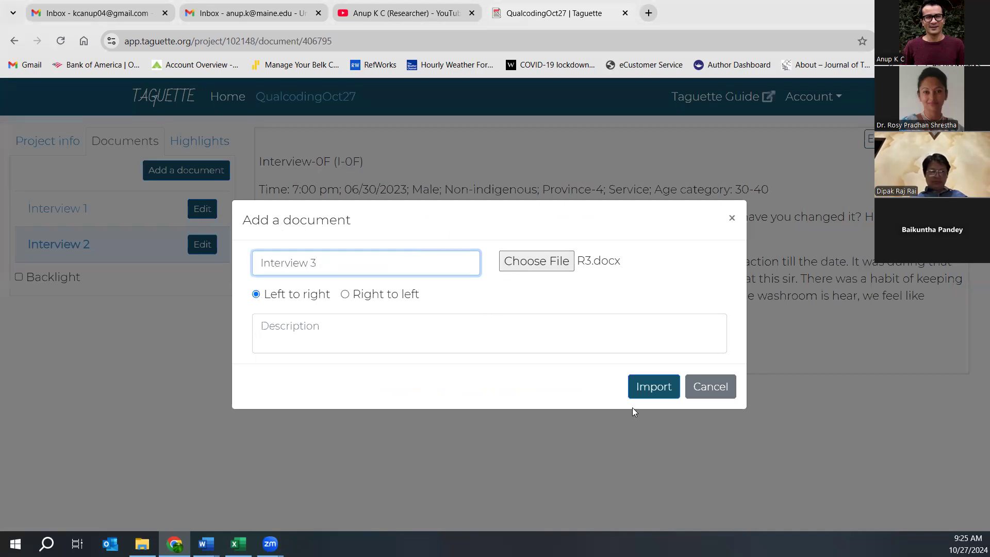
pyautogui.click(649, 387)
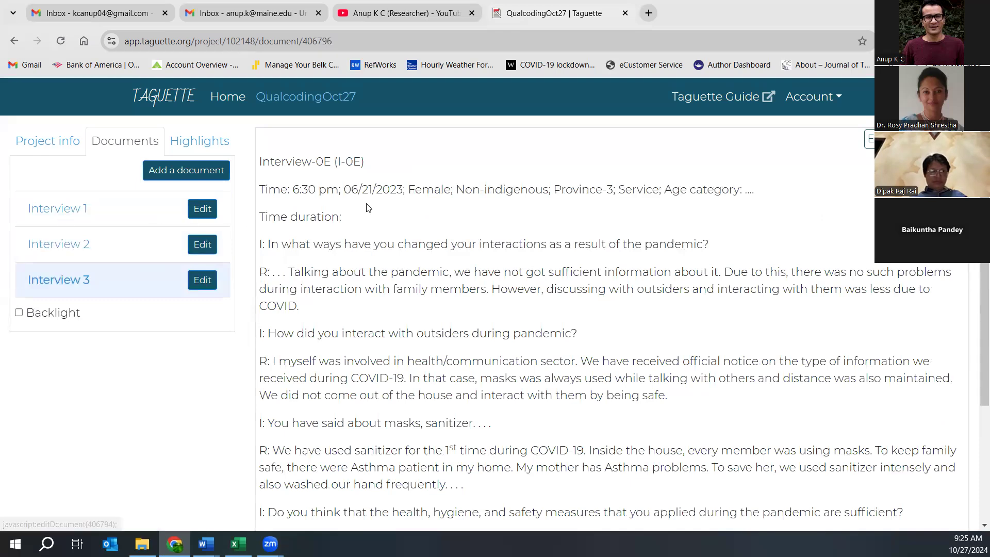
# - Look over the Interview 1 and Interview 2 transcripts, then bring up the Add a document form
pyautogui.scroll(-5, 471, 240)
pyautogui.scroll(5, 467, 227)
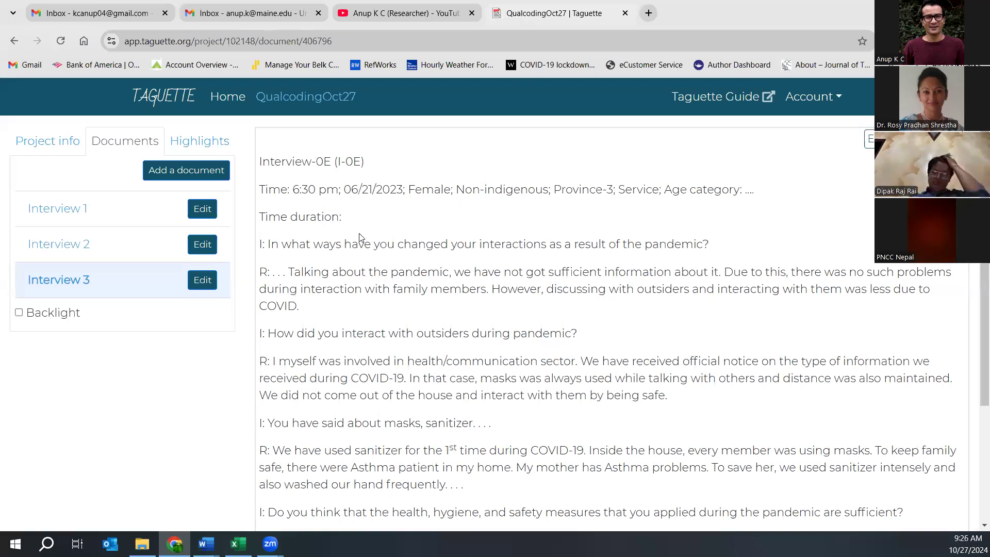
pyautogui.click(65, 213)
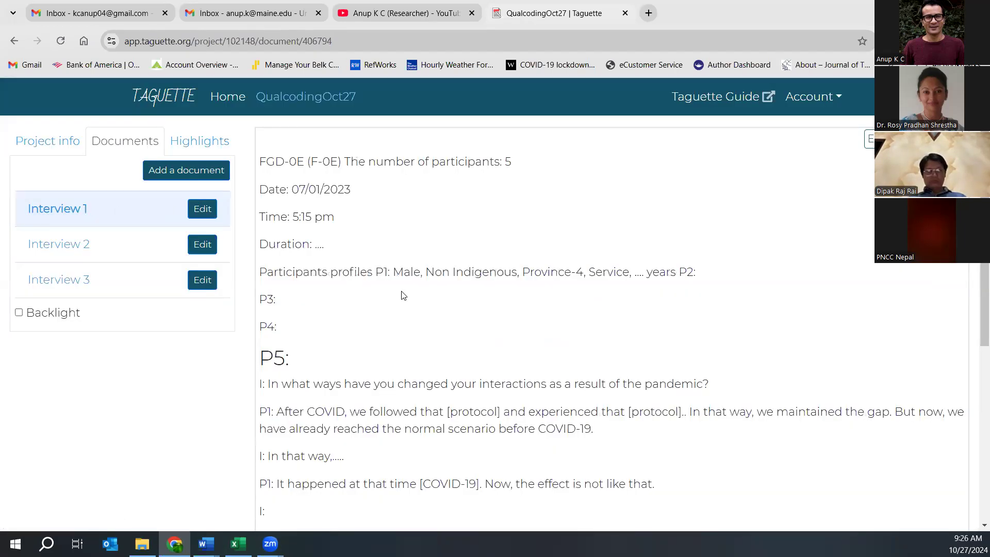
pyautogui.scroll(-5, 402, 295)
pyautogui.scroll(5, 18, 236)
pyautogui.click(167, 256)
pyautogui.scroll(-3, 419, 281)
pyautogui.scroll(3, 418, 264)
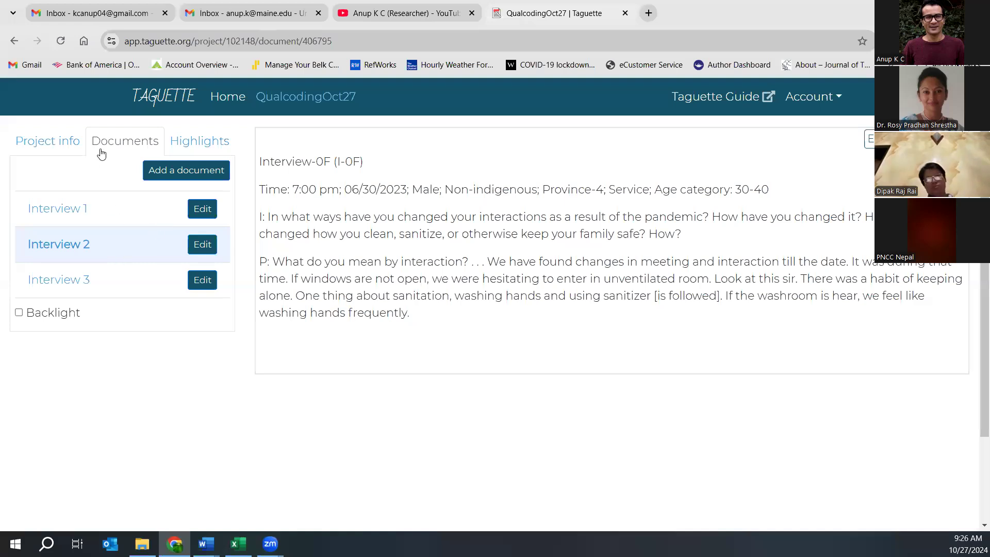
pyautogui.click(168, 167)
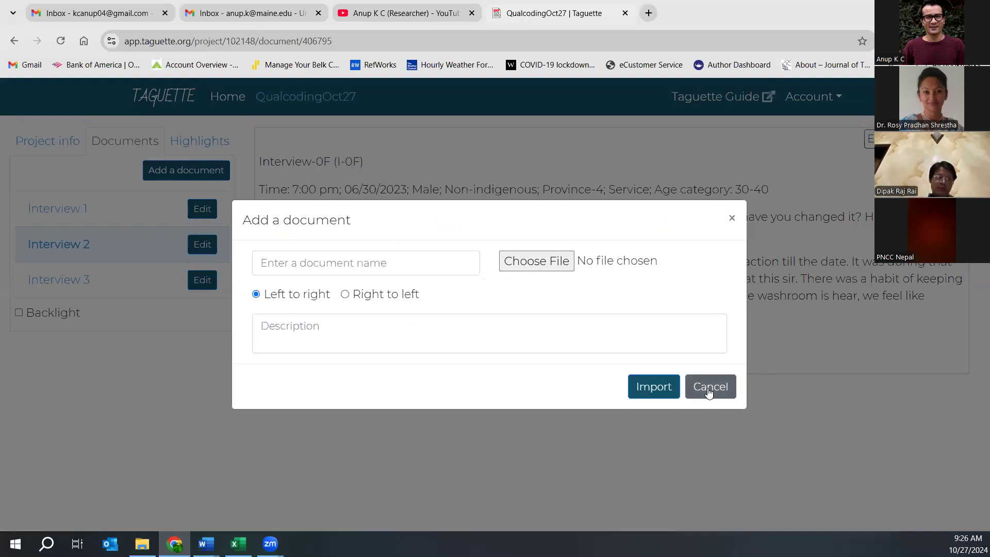
# - Import the R4 transcript file as document 'Interview 4'
pyautogui.click(519, 262)
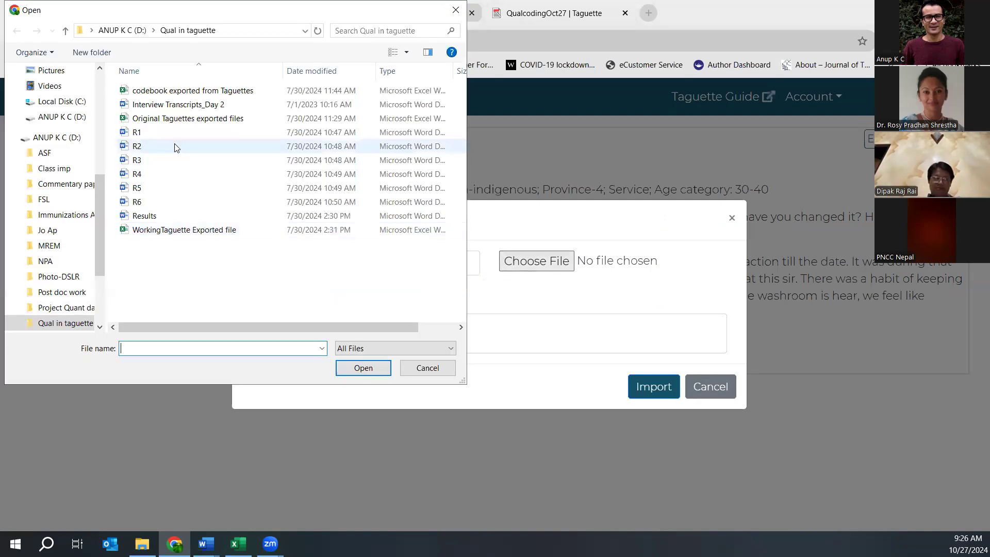
pyautogui.click(149, 175)
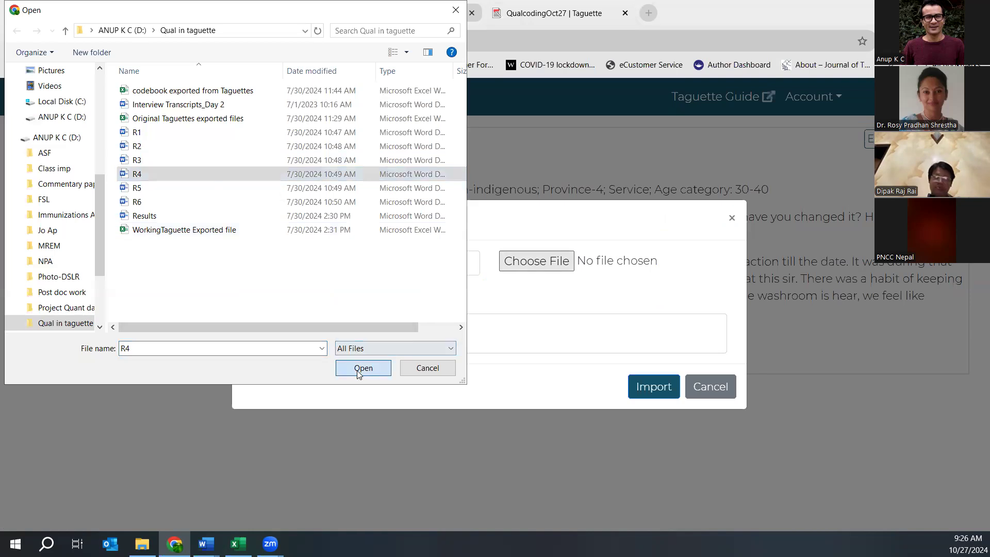
pyautogui.click(359, 372)
pyautogui.click(462, 266)
pyautogui.write('Interview')
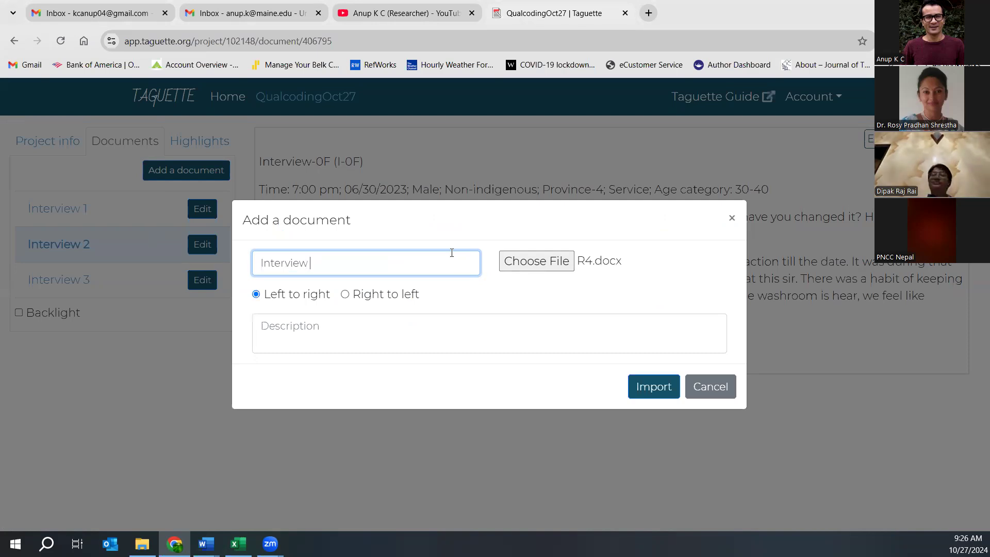
pyautogui.write(' 4')
pyautogui.click(653, 395)
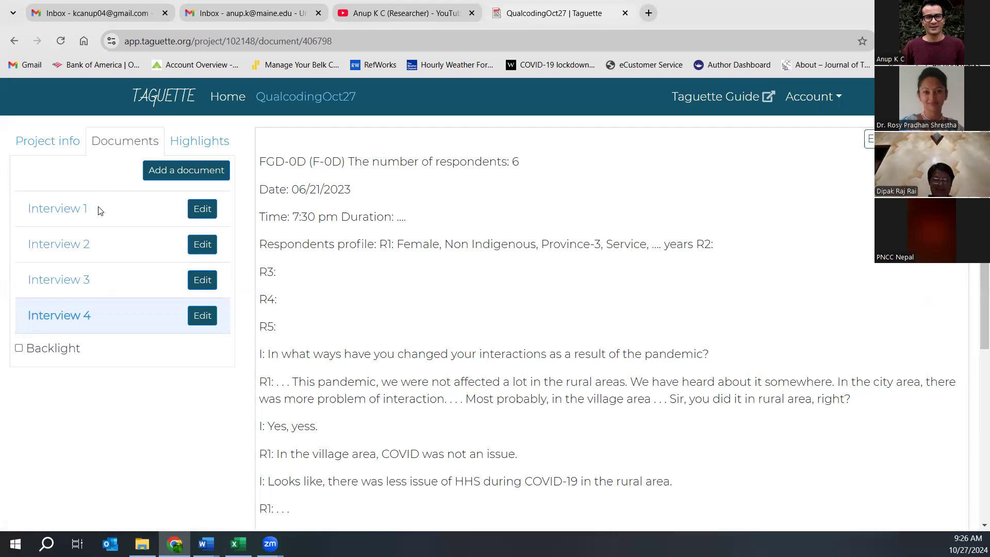
# - Show Interview 1's transcript and scroll through it to the P5 section
pyautogui.click(72, 217)
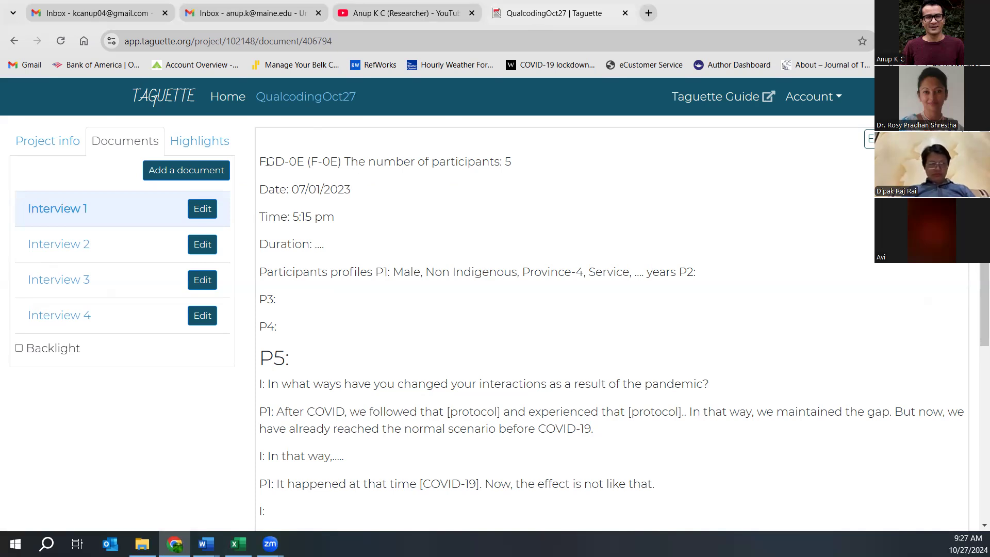
pyautogui.scroll(-5, 632, 283)
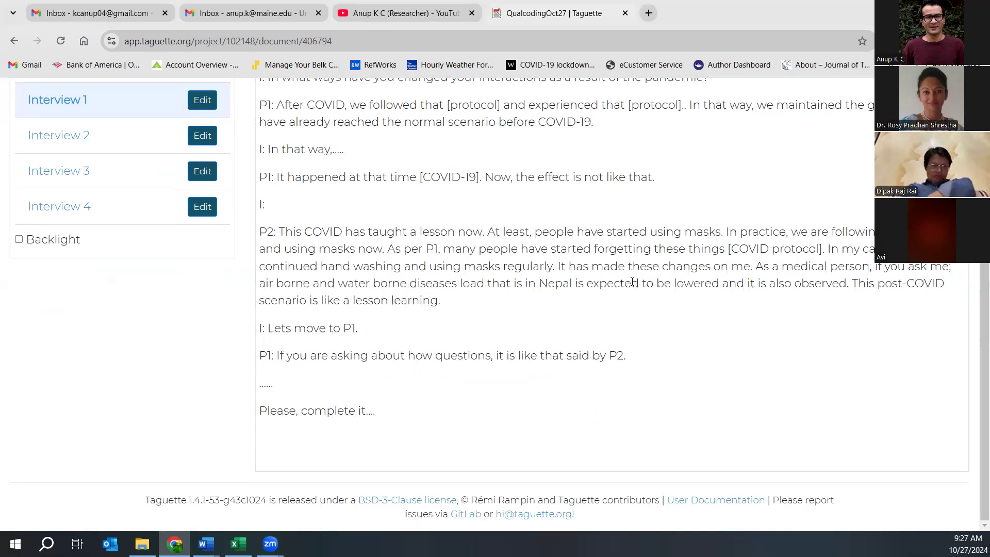
pyautogui.scroll(6, 601, 283)
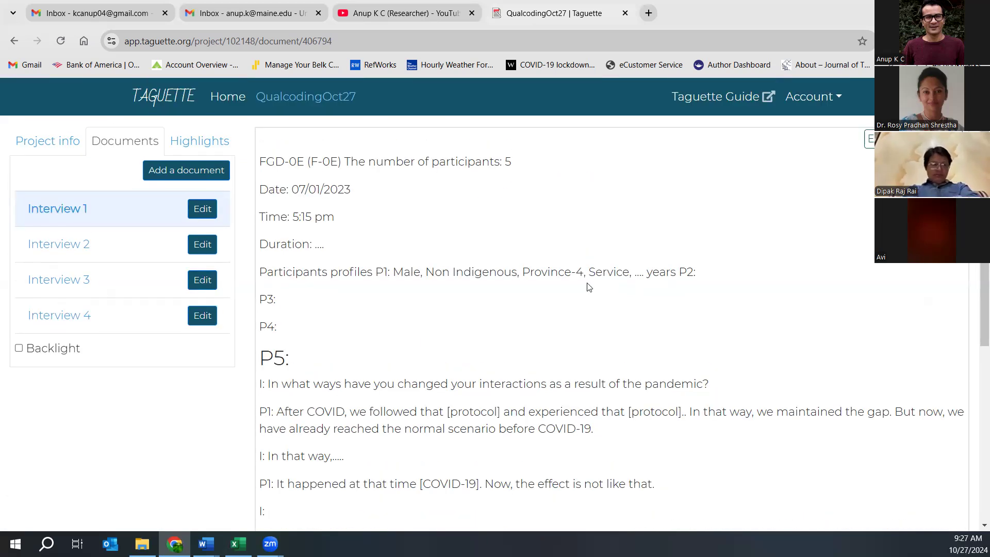
pyautogui.scroll(-6, 589, 287)
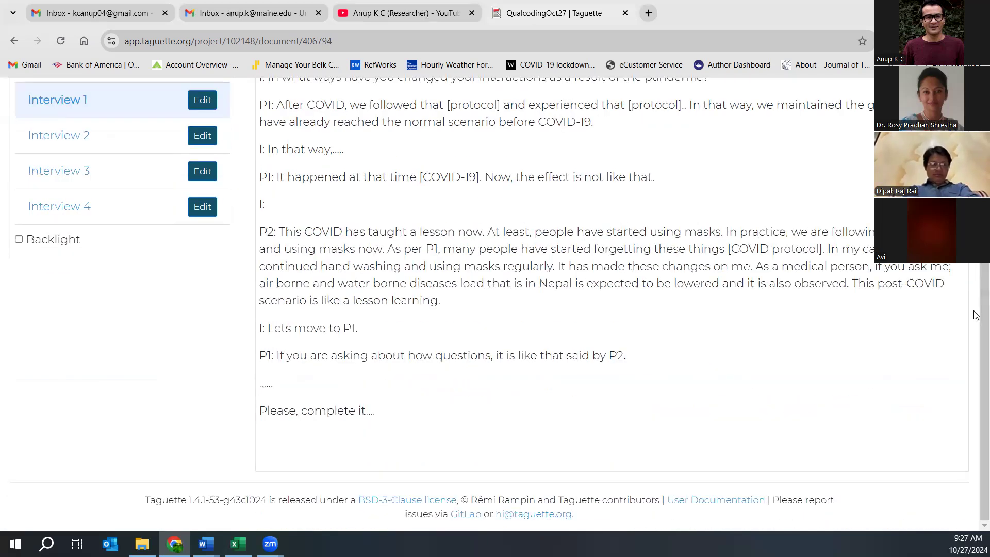
pyautogui.scroll(1, 976, 279)
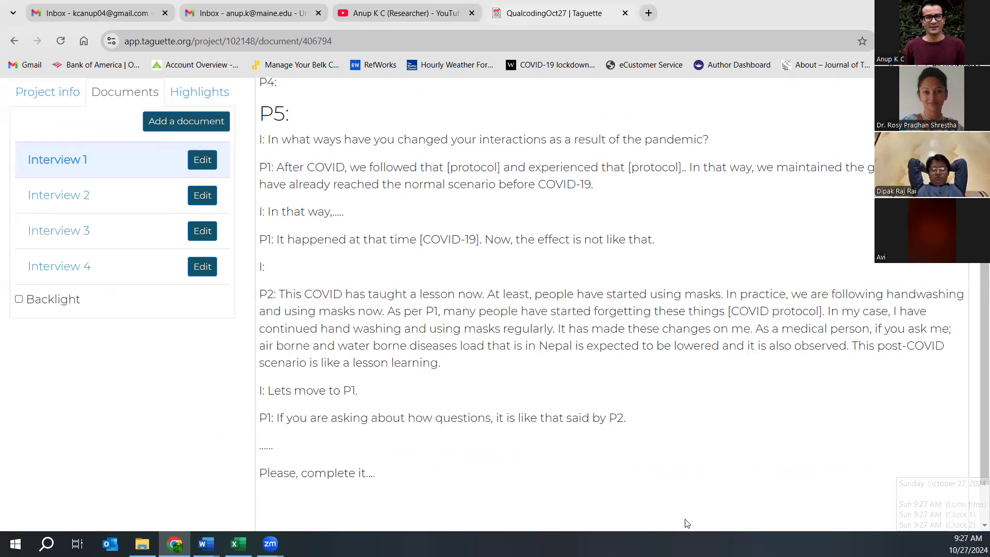
# - Select P1's opening sentence about following the protocol and make it a new highlight
pyautogui.moveTo(267, 139)
pyautogui.mouseDown()
pyautogui.moveTo(302, 140)
pyautogui.moveTo(258, 139)
pyautogui.mouseUp()
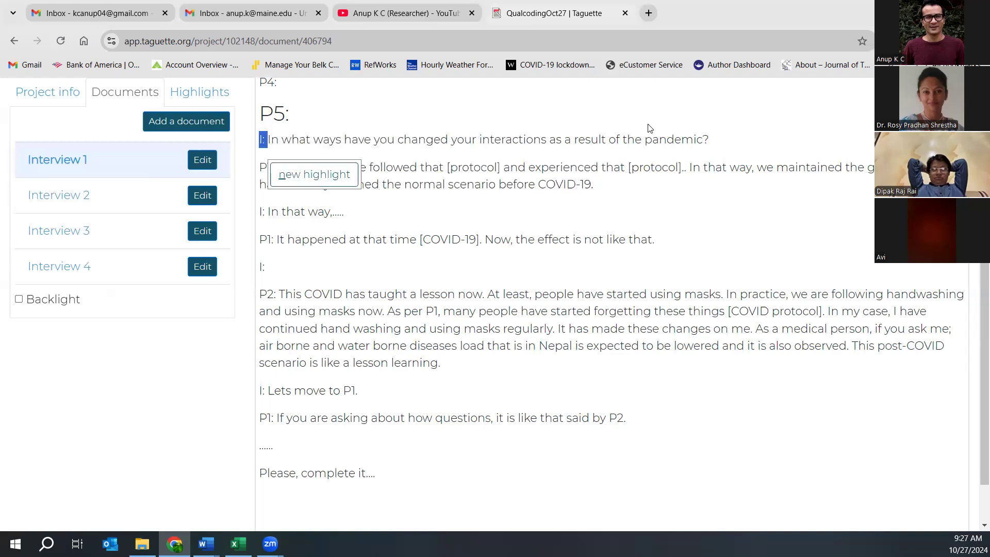
pyautogui.click(344, 192)
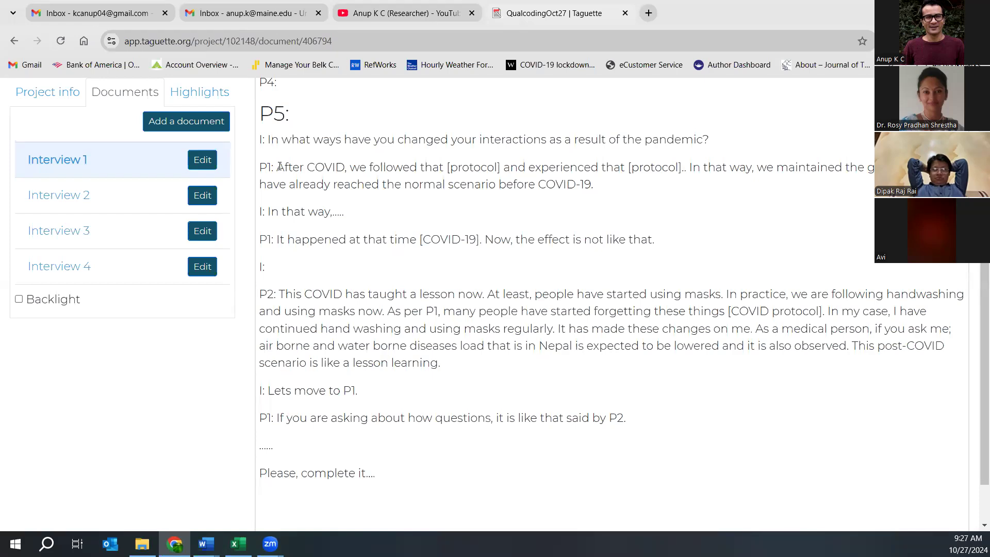
pyautogui.moveTo(291, 166); pyautogui.dragTo(682, 161)
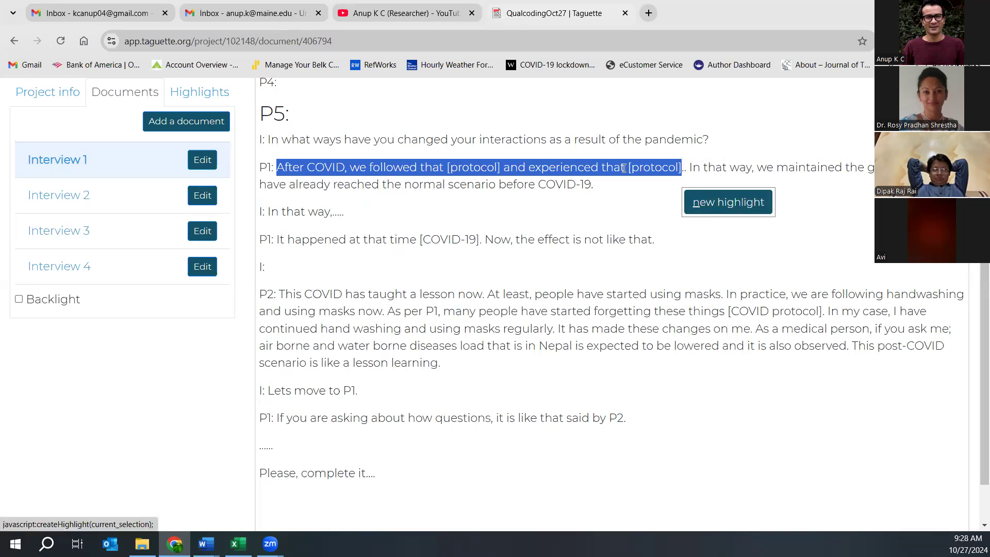
pyautogui.click(340, 197)
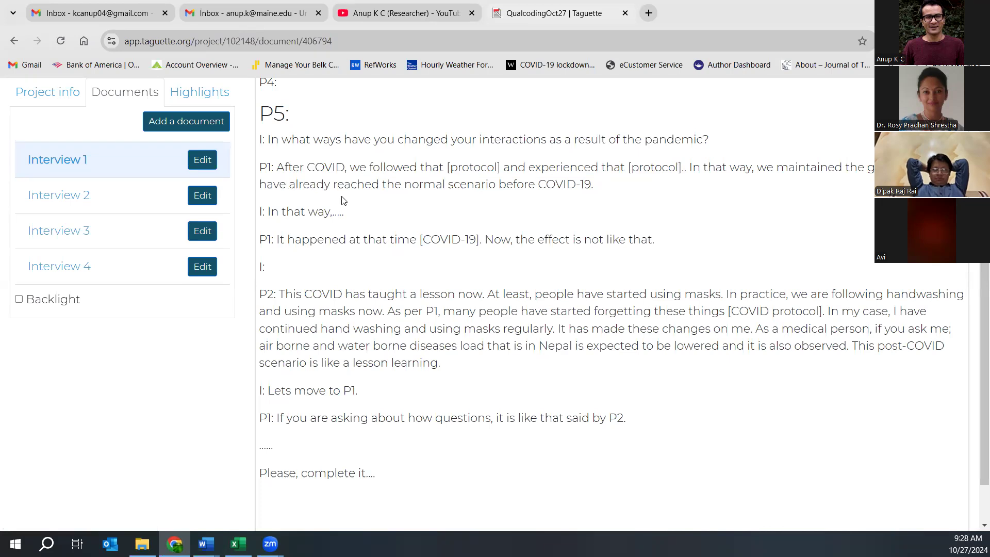
pyautogui.moveTo(277, 167); pyautogui.dragTo(680, 168)
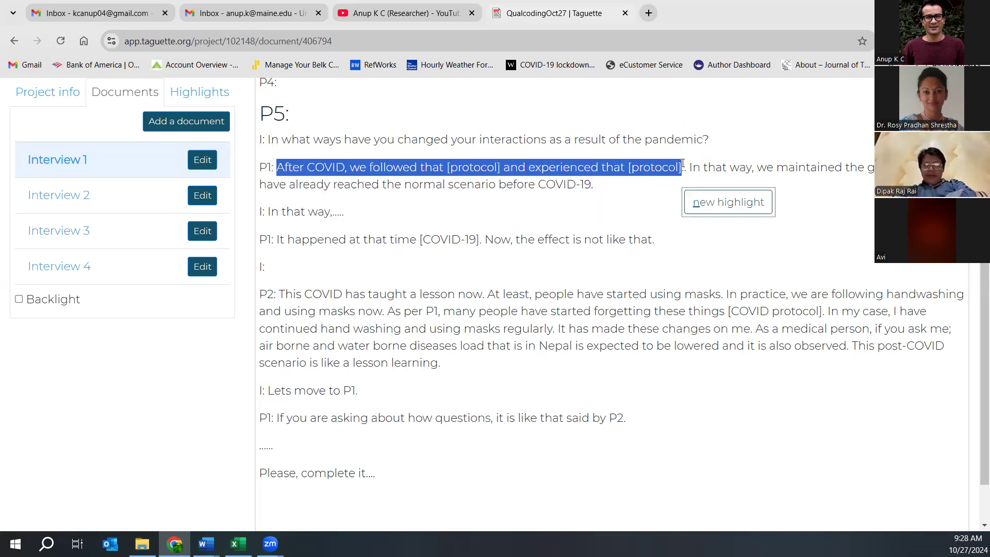
pyautogui.click(715, 203)
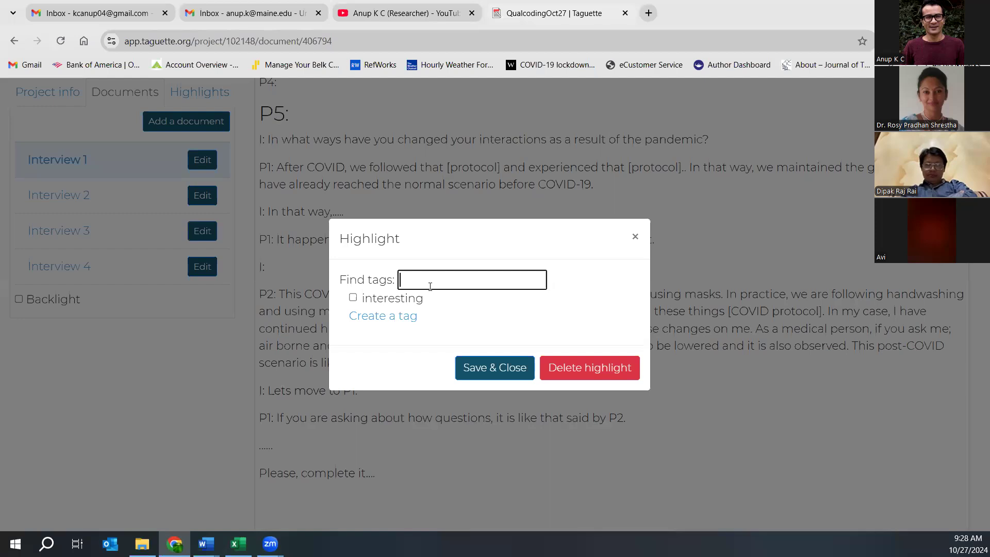
# - Create a new tag named 'Followed protocol'
pyautogui.click(386, 319)
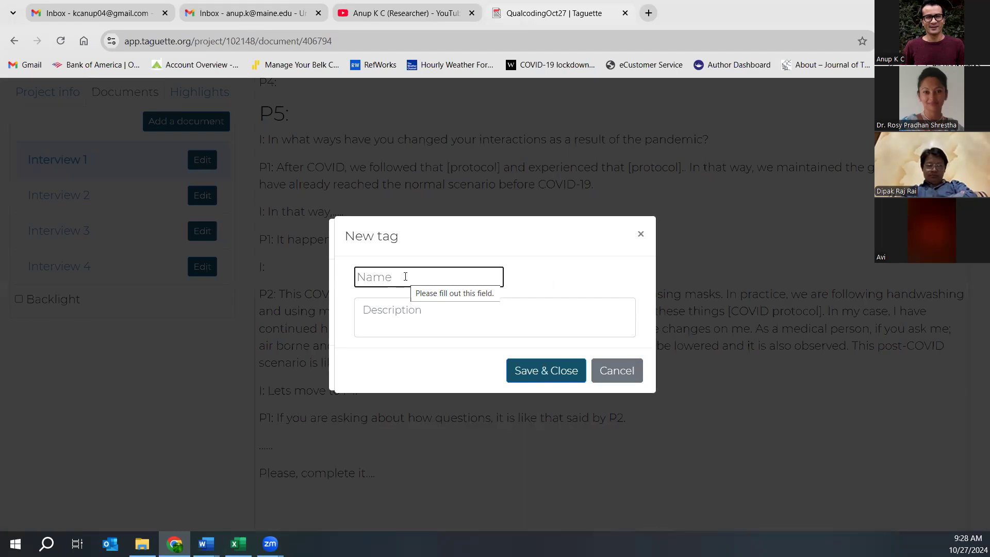
pyautogui.write('Protocol')
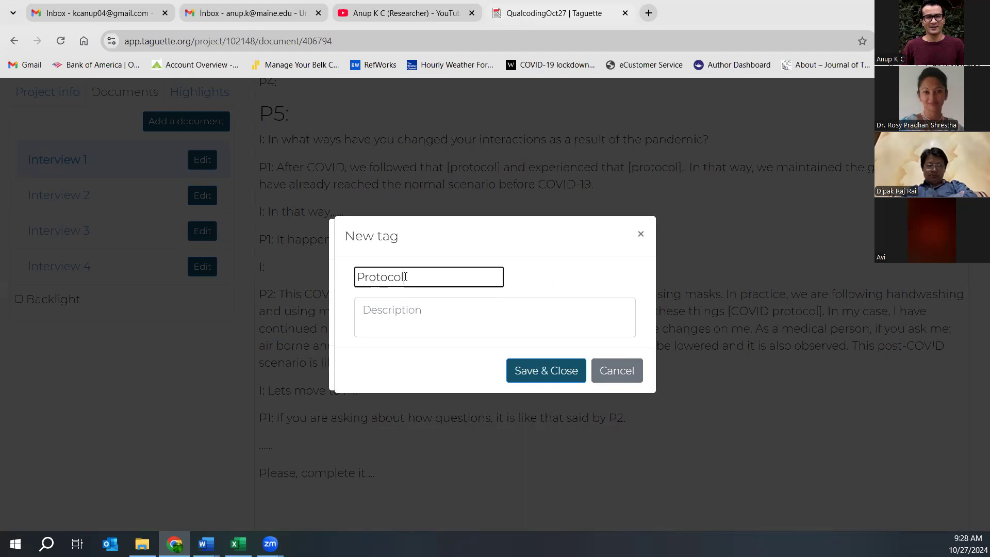
pyautogui.press('Home')
pyautogui.write('Followed')
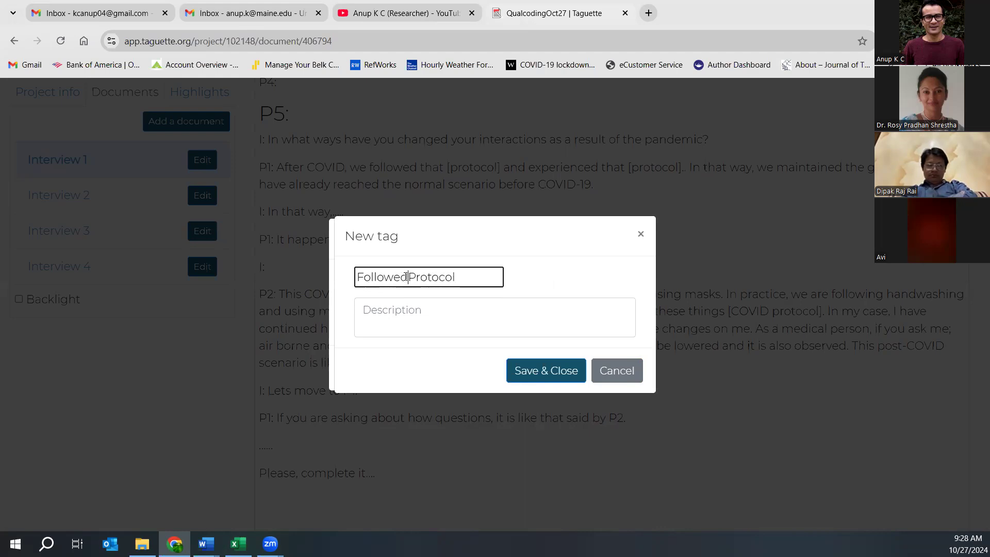
pyautogui.press('Delete')
pyautogui.write('p')
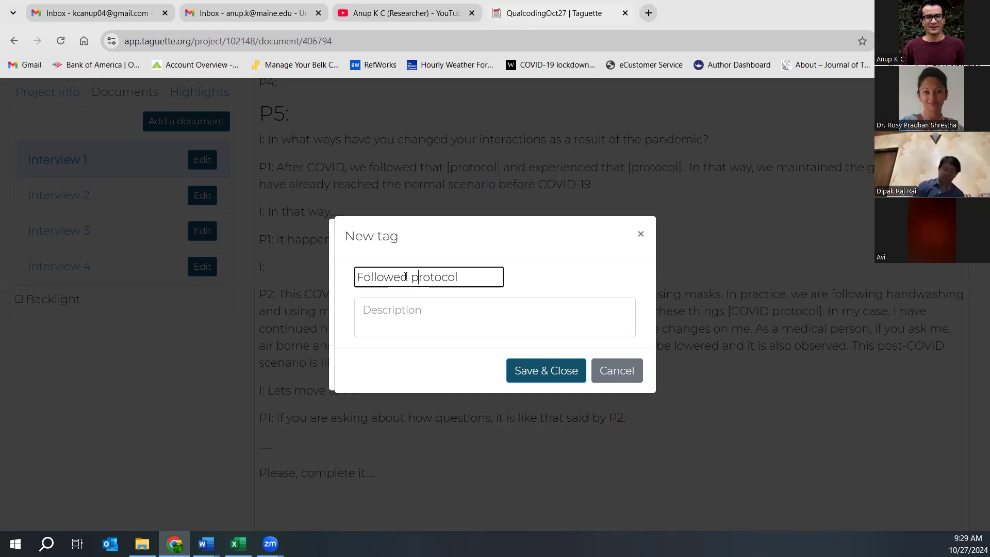
pyautogui.click(416, 313)
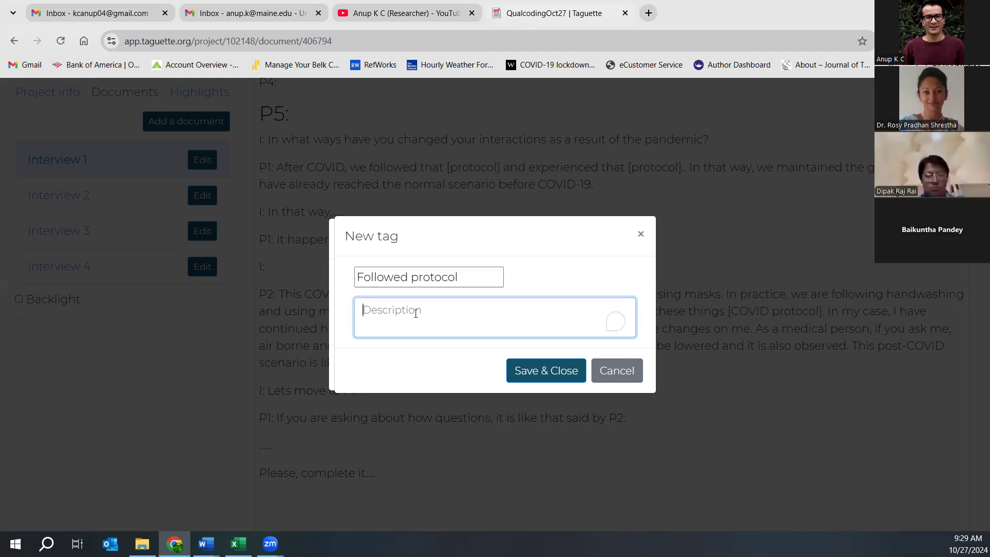
pyautogui.click(522, 379)
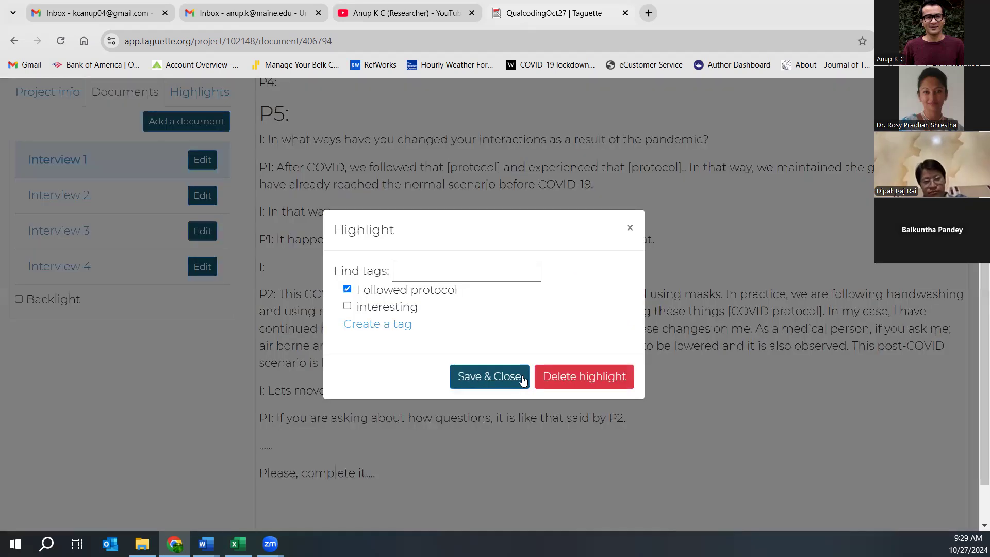
# - Save the P1 highlight with Followed protocol, then reopen it to check its tags
pyautogui.click(398, 275)
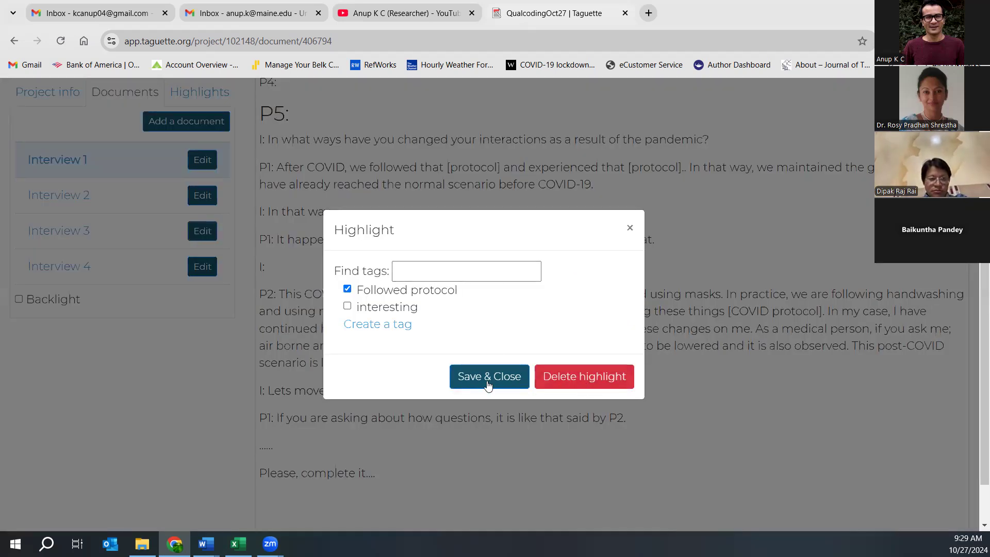
pyautogui.click(469, 378)
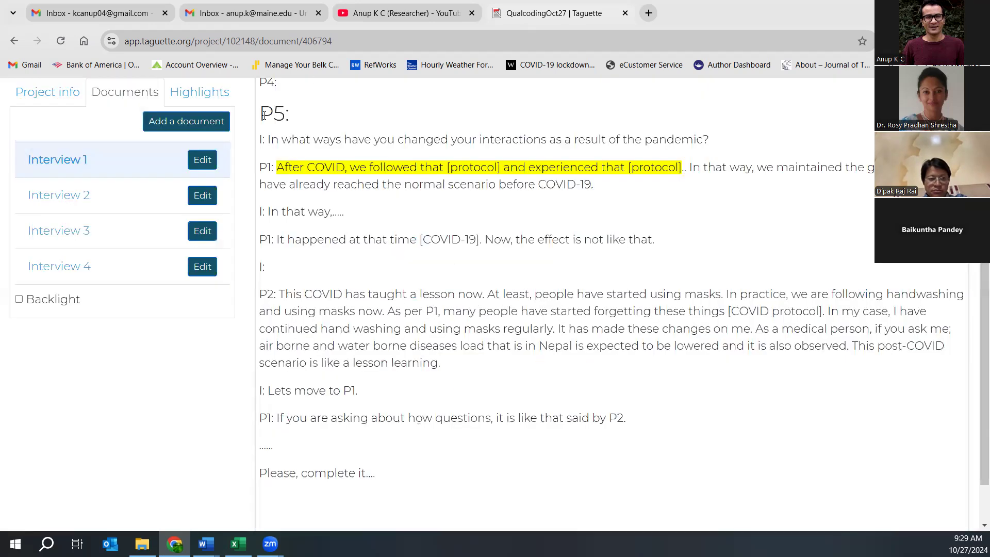
pyautogui.click(294, 165)
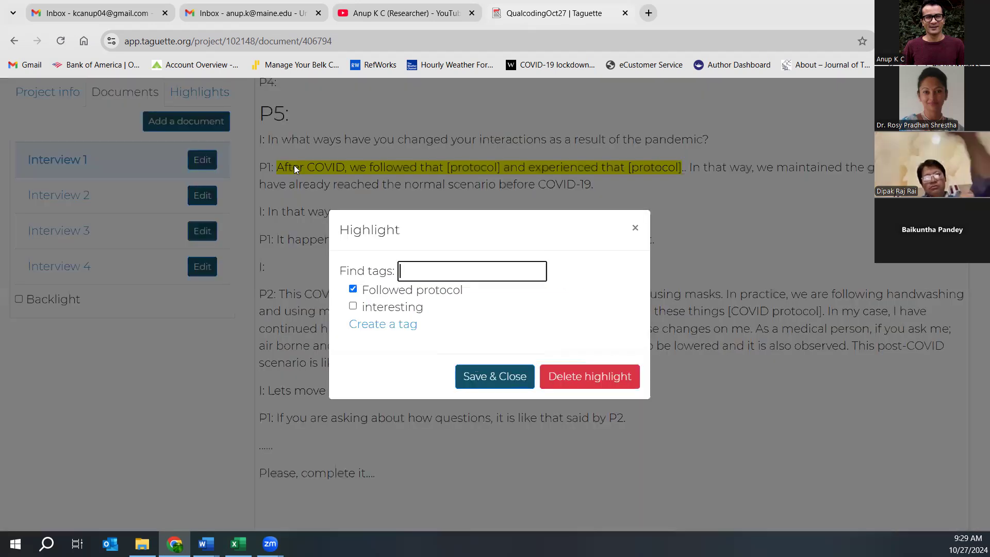
# - Reselect P1's answer up to the second [protocol] as a highlight, leaving its tags unchanged
pyautogui.click(634, 228)
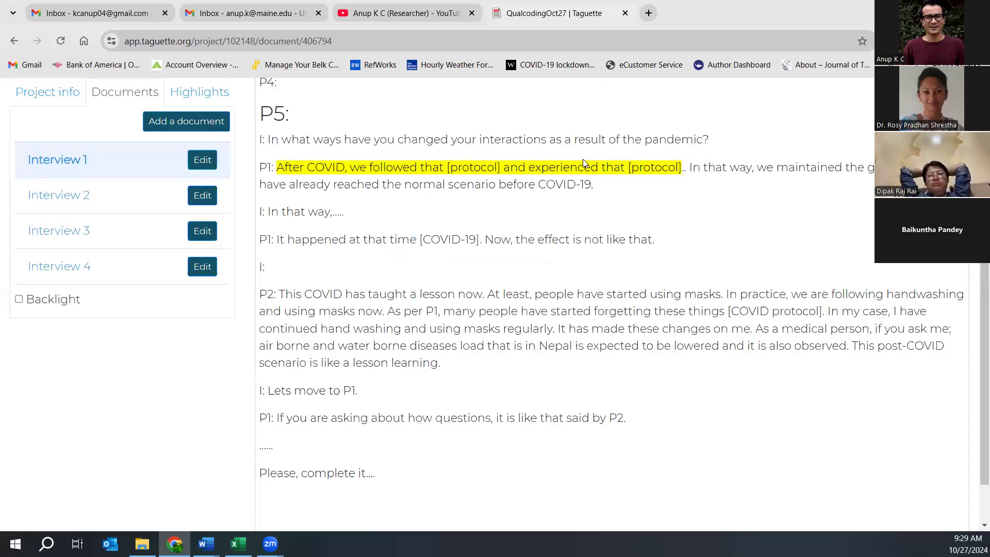
pyautogui.moveTo(290, 165); pyautogui.dragTo(686, 168)
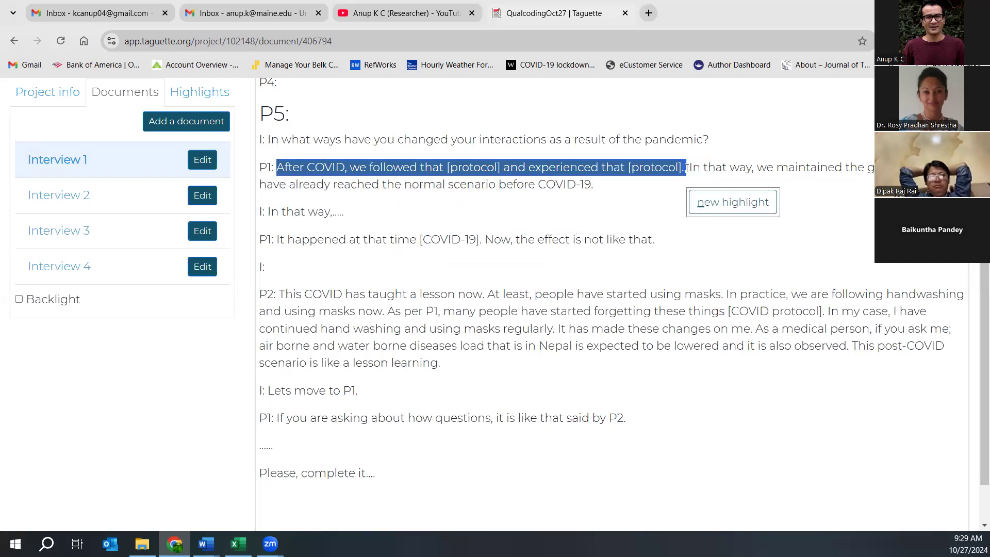
pyautogui.press('n')
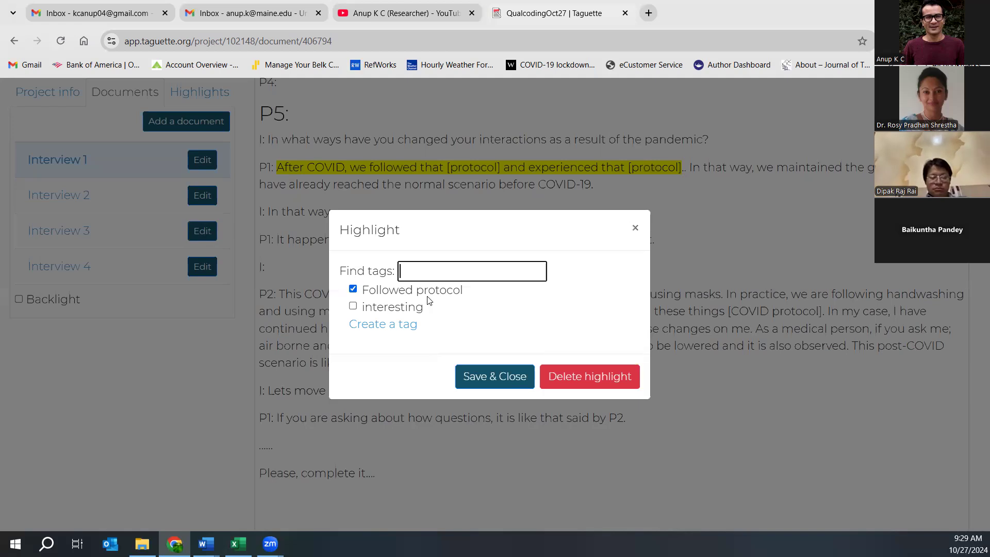
pyautogui.click(635, 228)
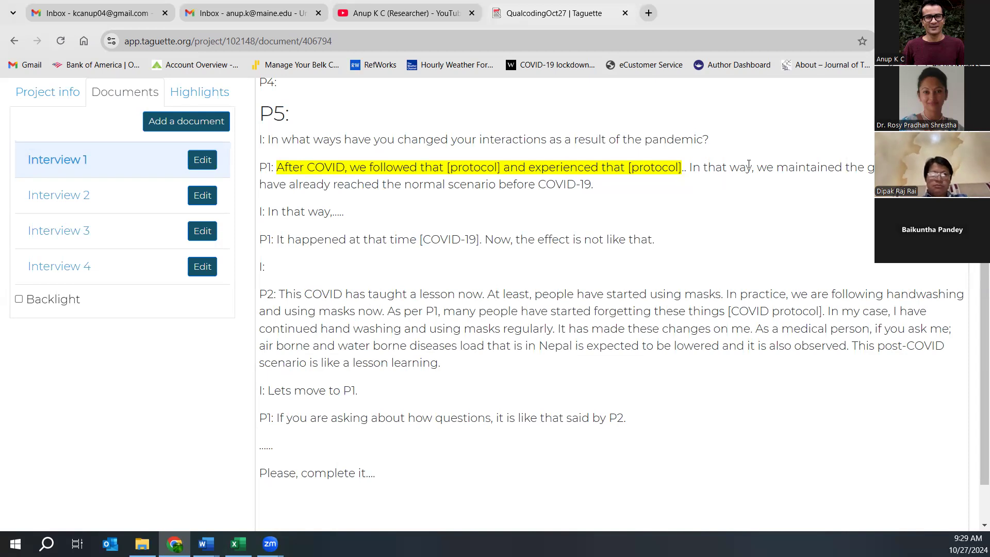
# - Highlight the sentence 'In that way, we maintained…' with a new Physical distancing tag
pyautogui.moveTo(690, 165); pyautogui.dragTo(892, 167)
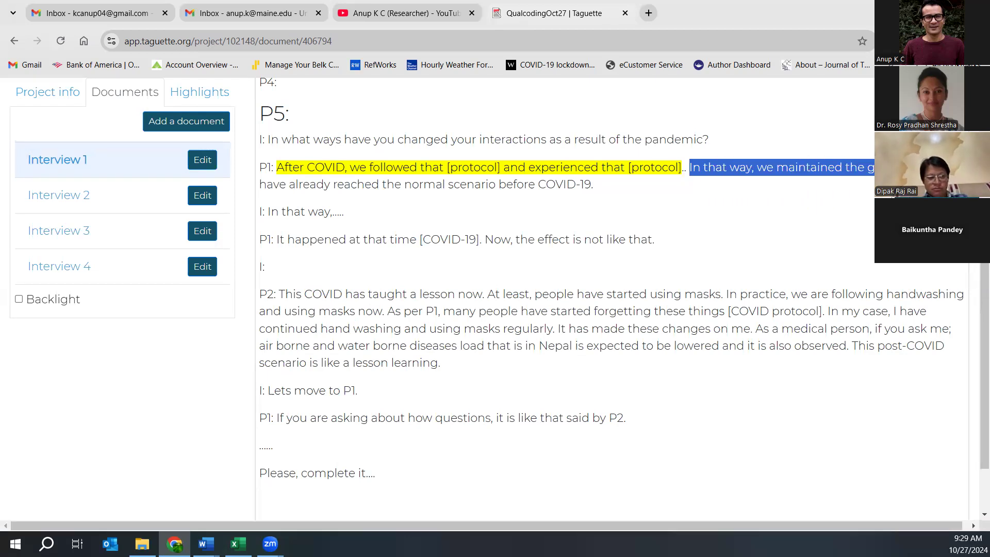
pyautogui.click(934, 187)
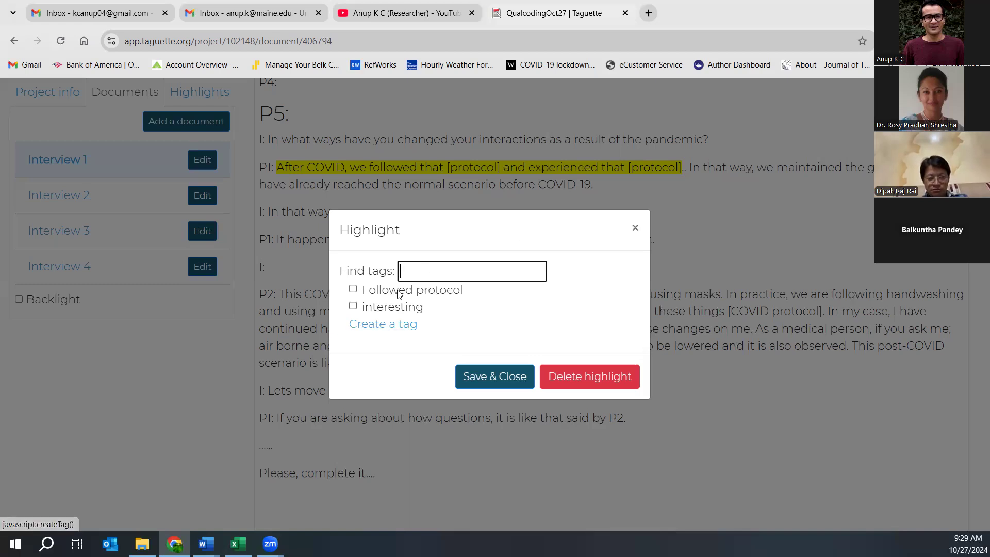
pyautogui.click(388, 323)
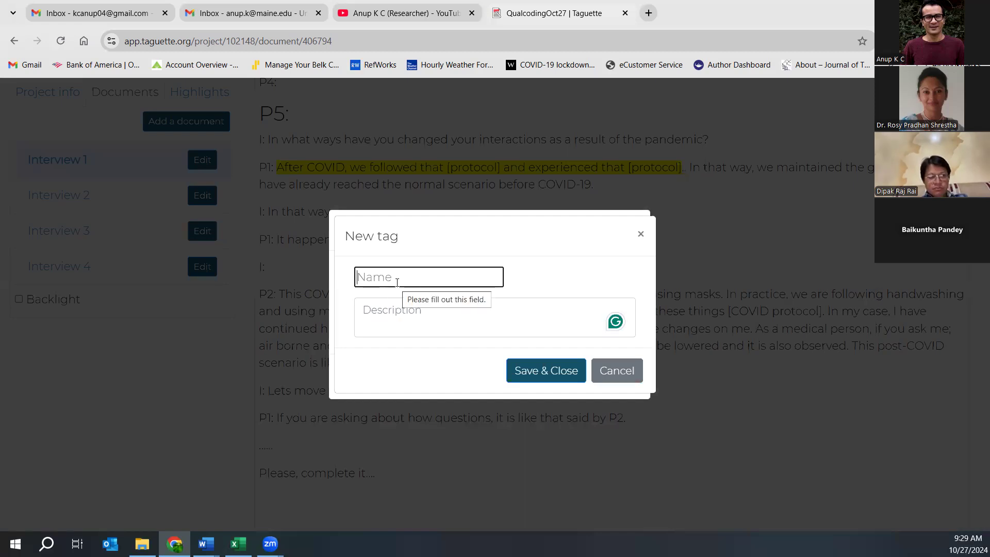
pyautogui.write('P')
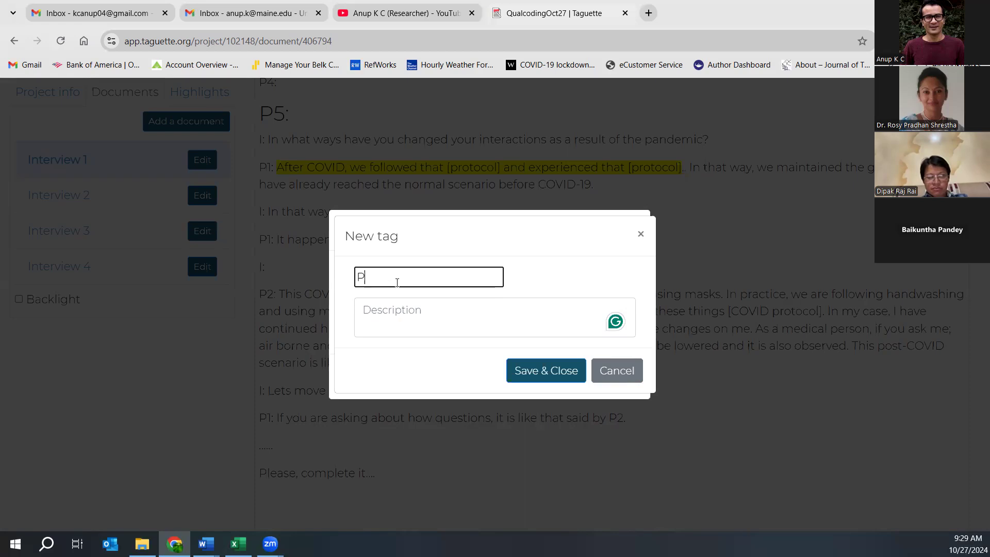
pyautogui.write('hysical distancing')
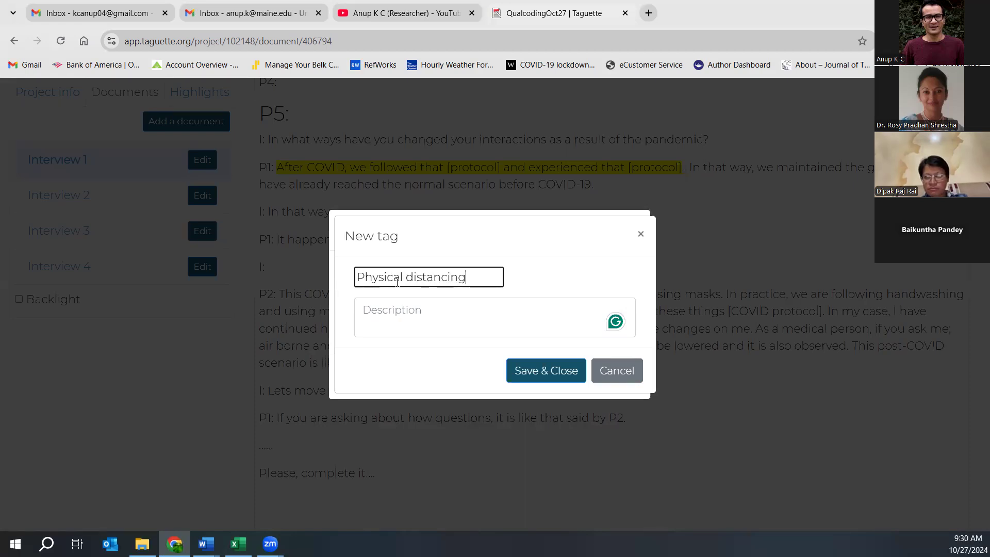
pyautogui.click(539, 372)
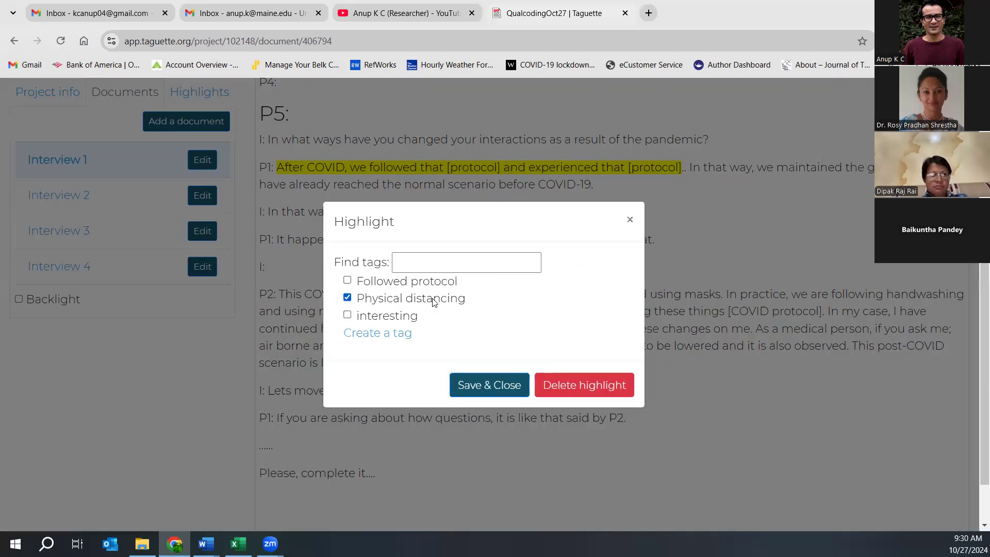
pyautogui.click(479, 390)
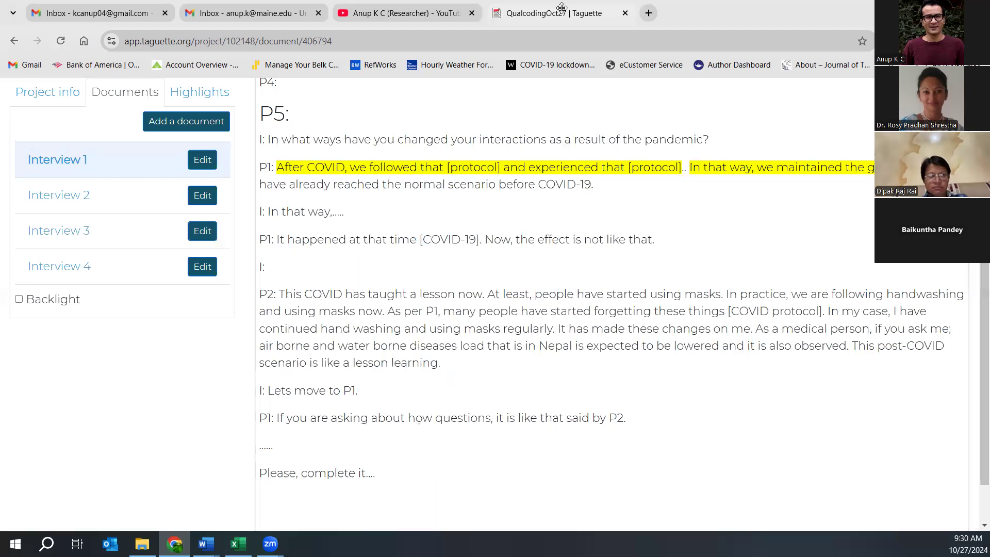
# - Check the tags on both P1 highlights, Followed protocol and Physical distancing
pyautogui.click(381, 172)
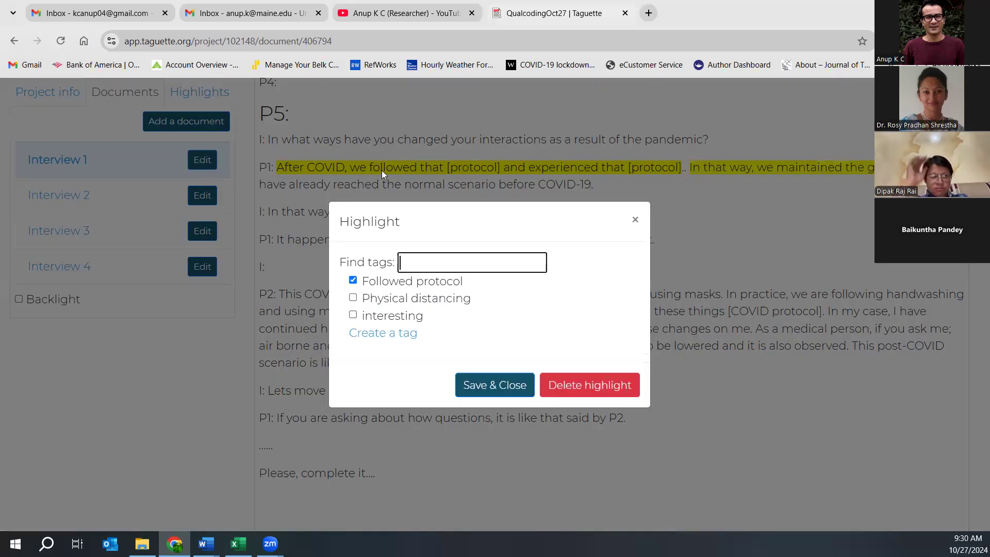
pyautogui.click(636, 220)
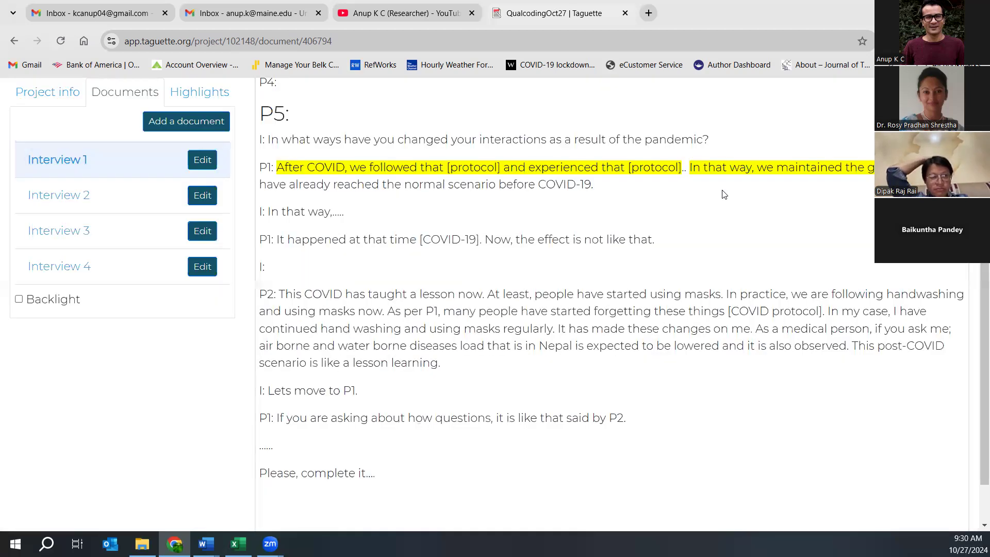
pyautogui.click(730, 169)
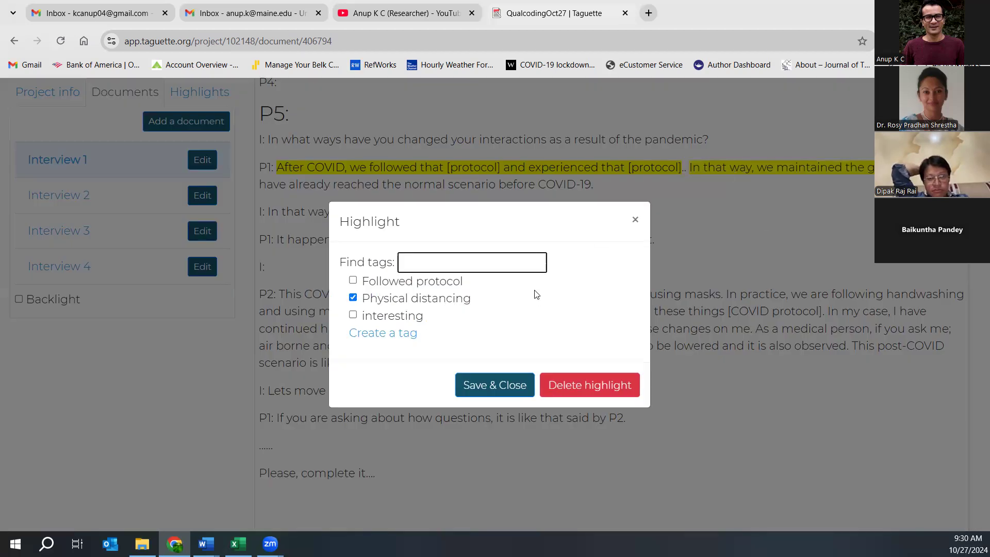
pyautogui.click(632, 219)
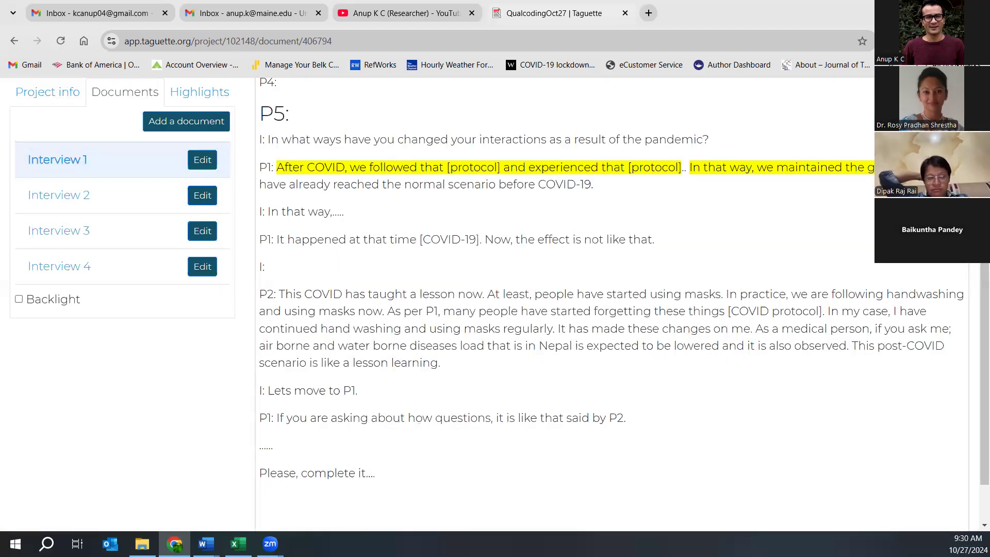
# - Highlight the rest of P1's answer on the second line with a new Normal condition tag
pyautogui.moveTo(260, 185); pyautogui.dragTo(597, 183)
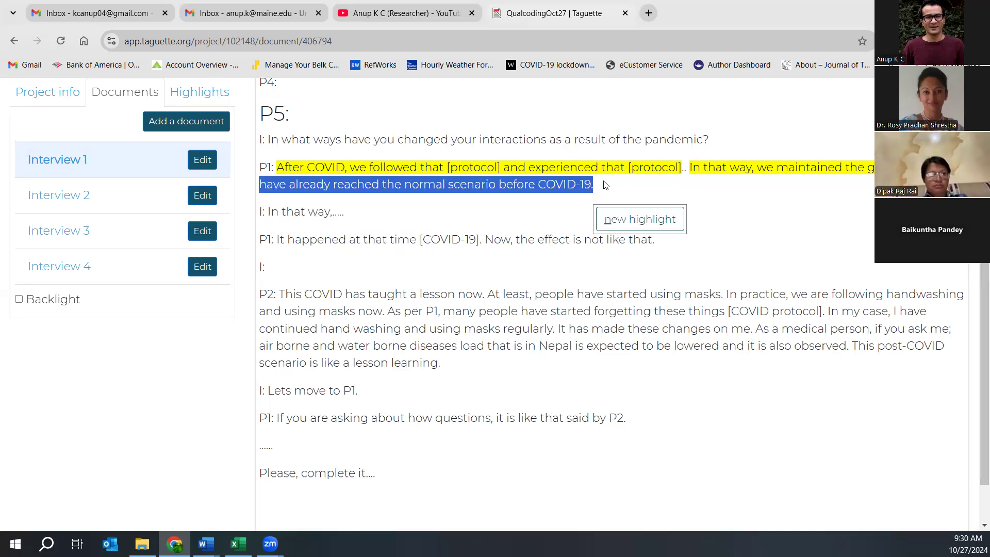
pyautogui.click(626, 220)
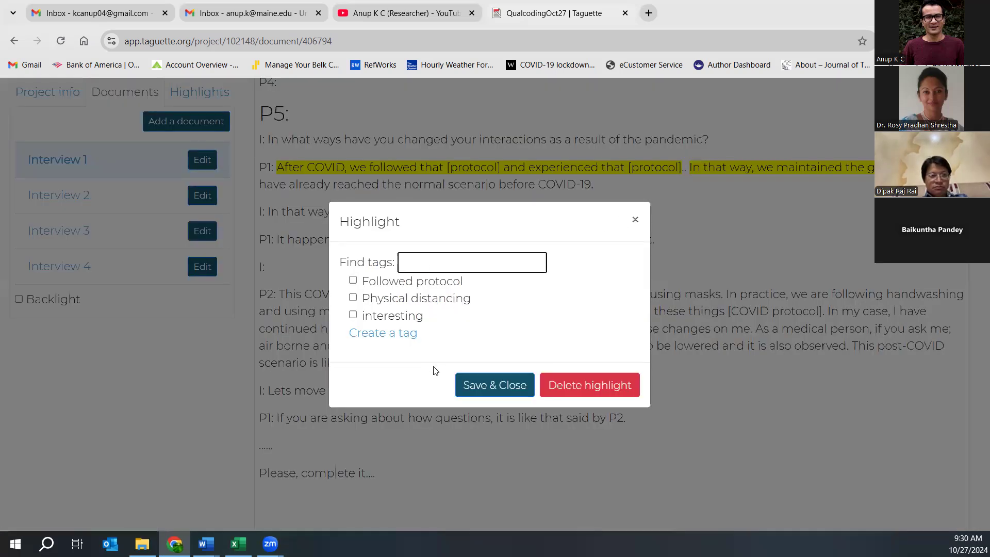
pyautogui.click(377, 335)
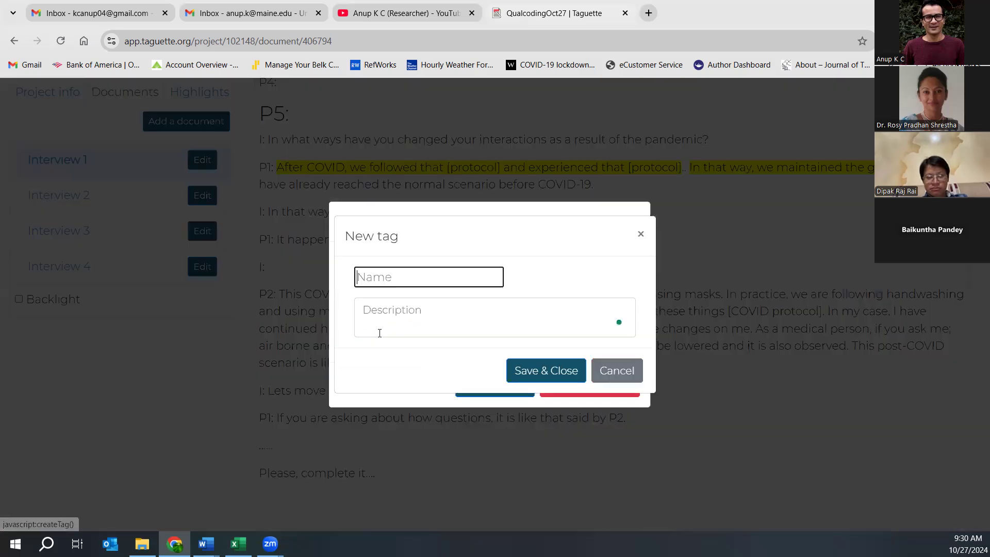
pyautogui.write('N')
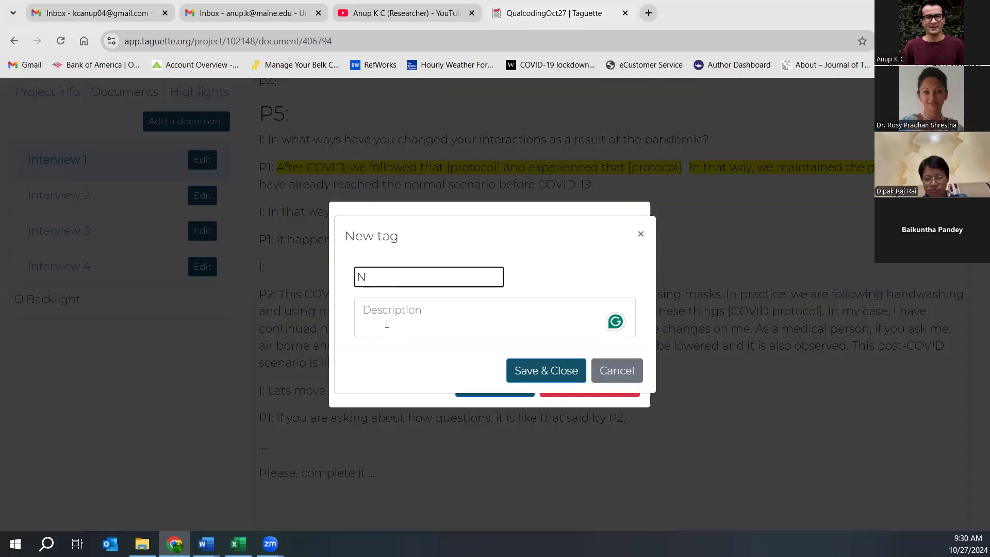
pyautogui.write('ormal')
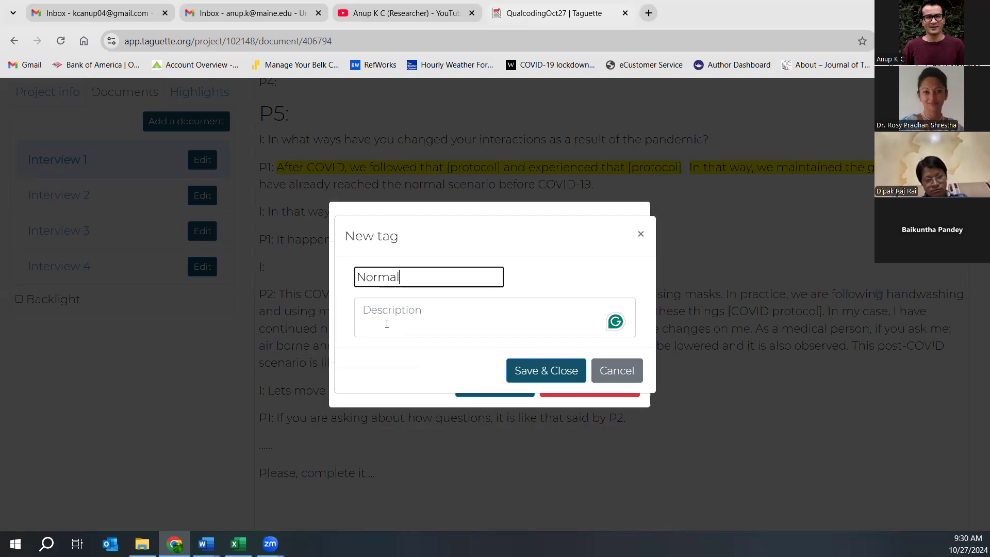
pyautogui.write(' condition')
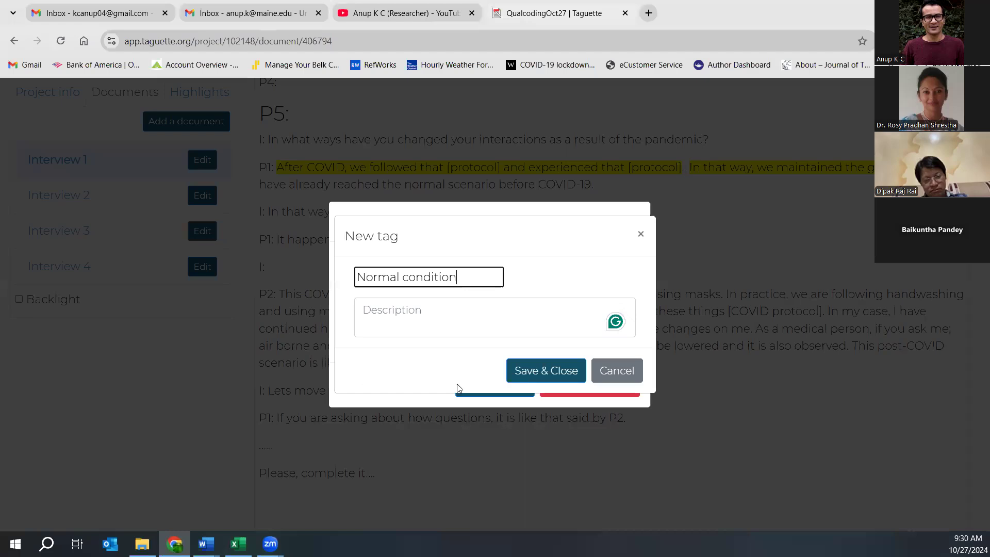
pyautogui.click(536, 381)
pyautogui.click(510, 388)
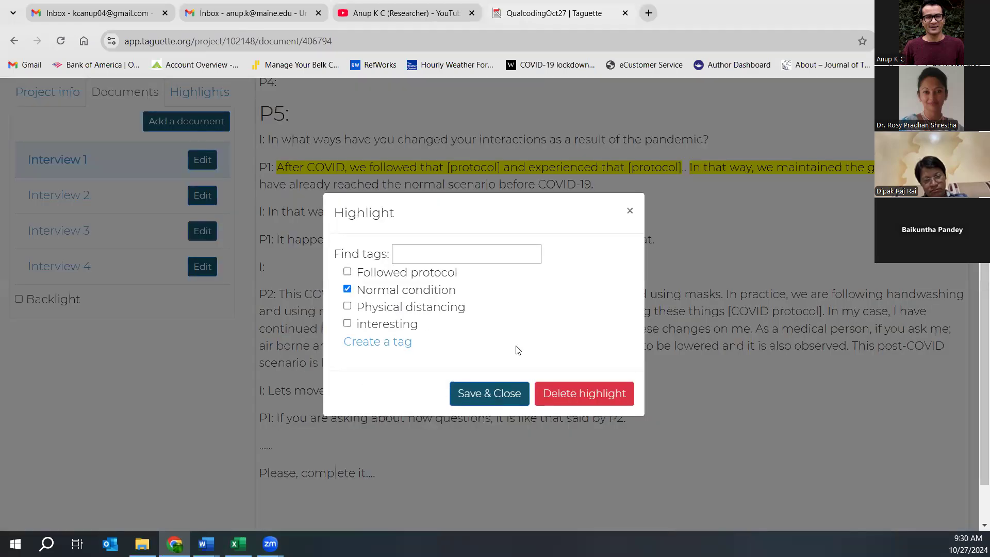
# - Review the P1 highlight, then reselect the start of P1's answer as a new highlight
pyautogui.click(349, 170)
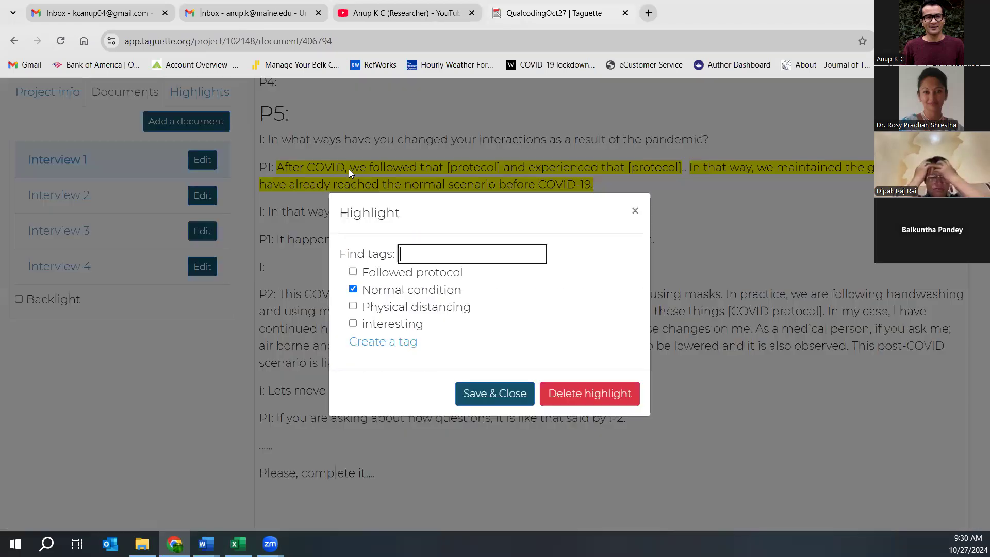
pyautogui.click(384, 167)
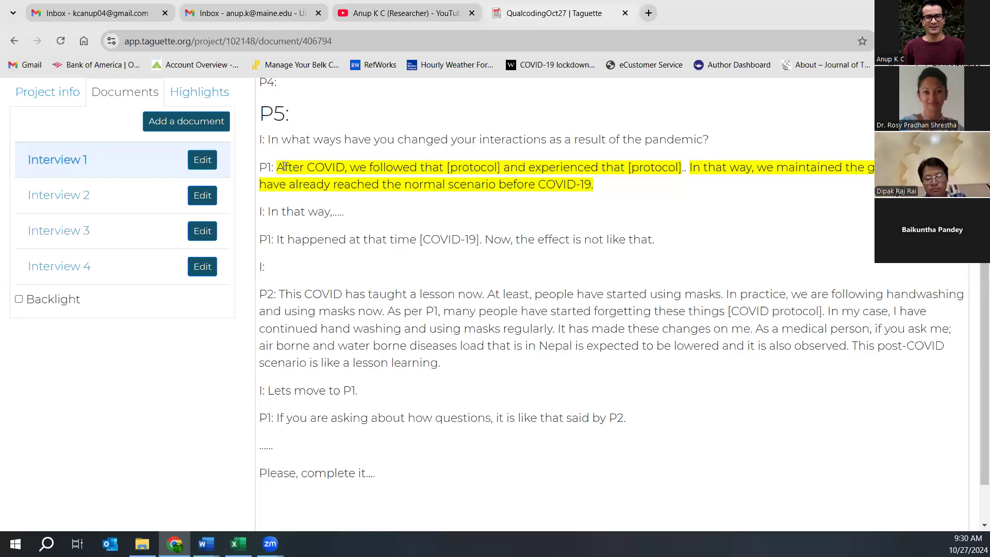
pyautogui.moveTo(279, 166); pyautogui.dragTo(682, 158)
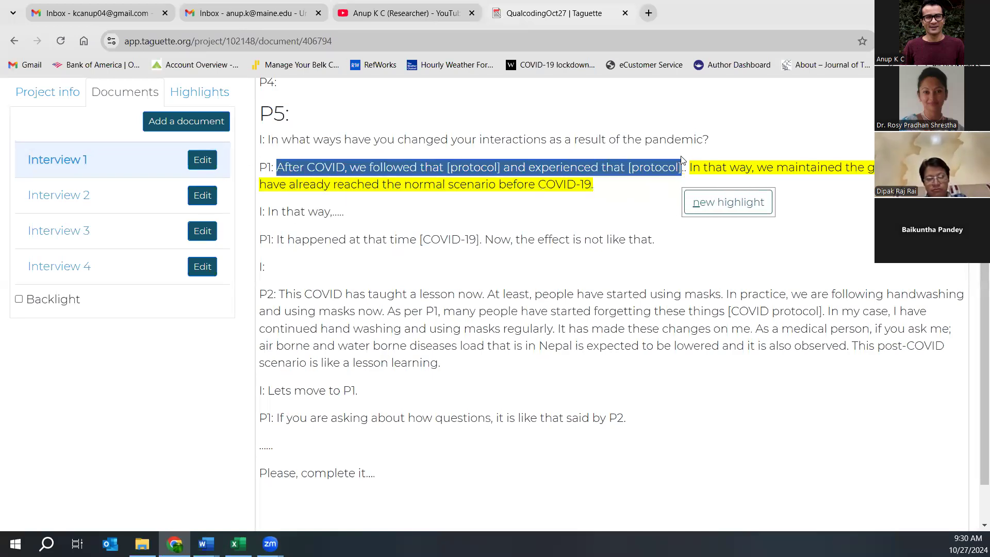
pyautogui.click(727, 203)
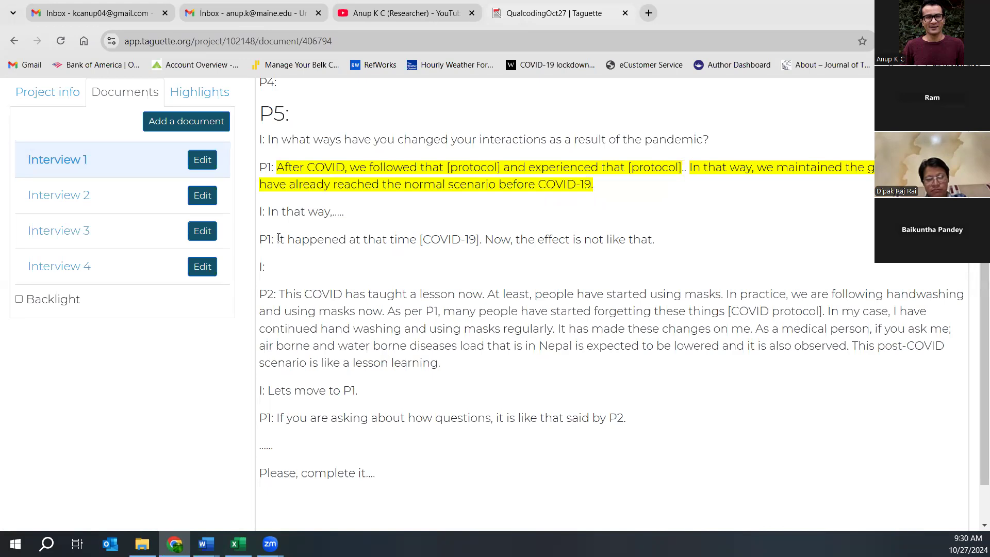
# - Tag 'It happened at that time [COVID-19]. Now, the effect is not like that.' as Normal condition, then view tag counts
pyautogui.moveTo(279, 236); pyautogui.dragTo(666, 233)
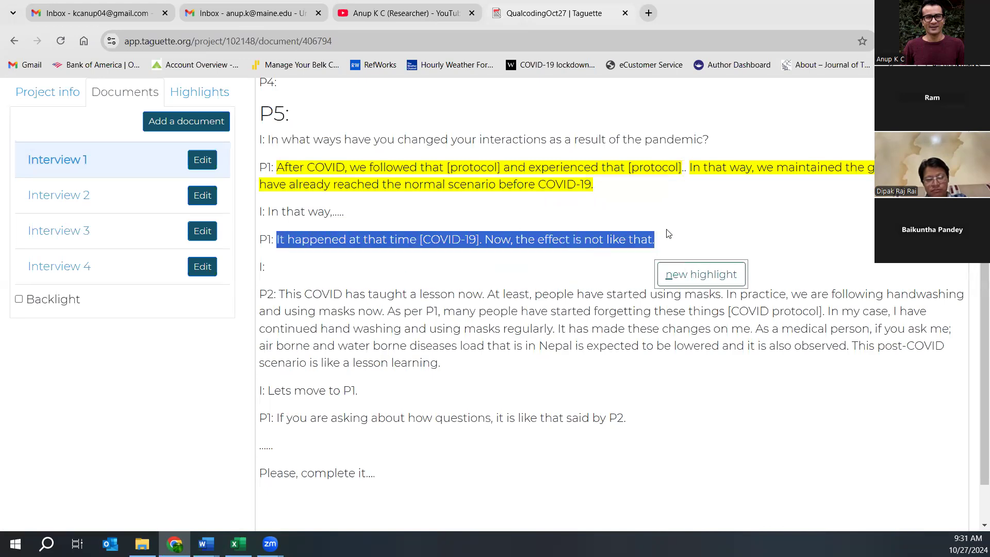
pyautogui.click(671, 281)
pyautogui.click(353, 289)
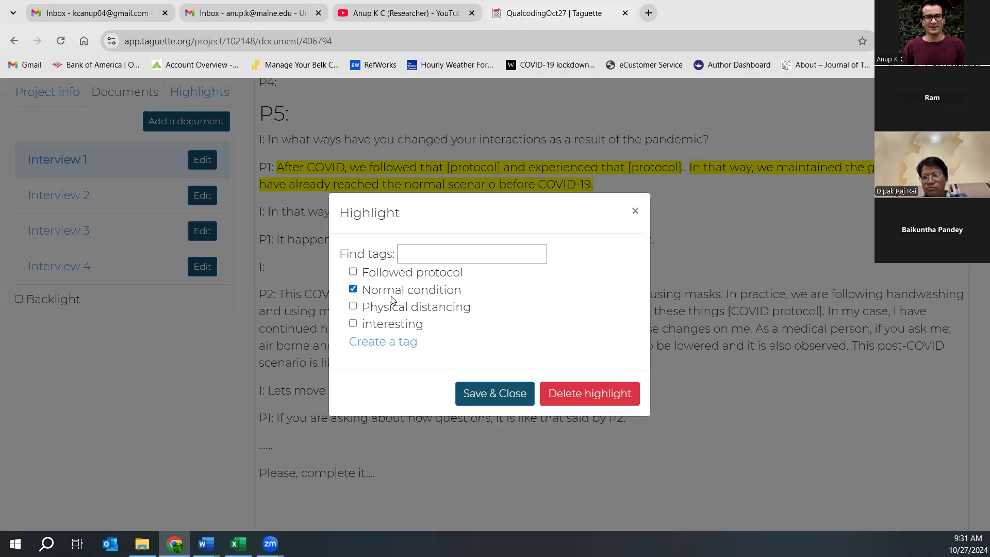
pyautogui.click(474, 394)
pyautogui.click(364, 244)
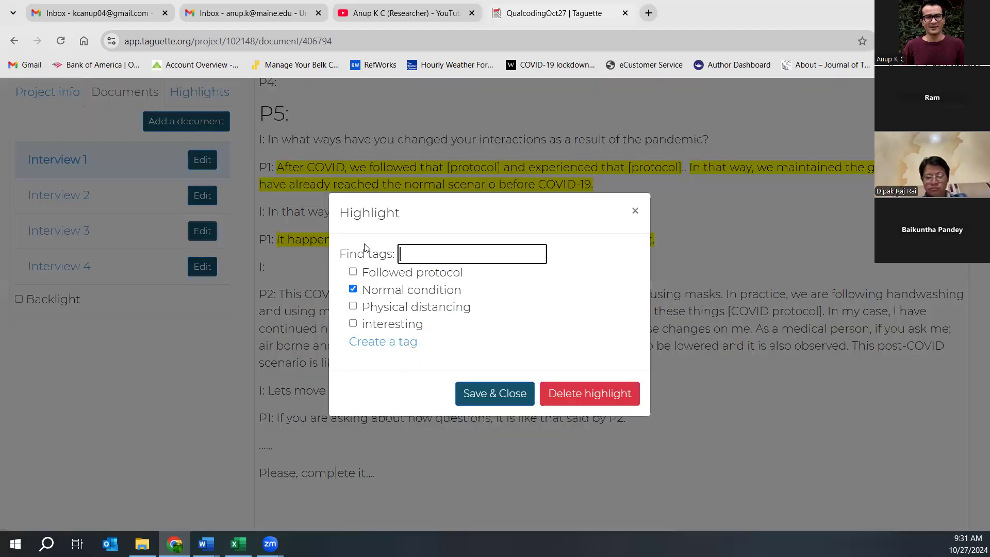
pyautogui.click(634, 211)
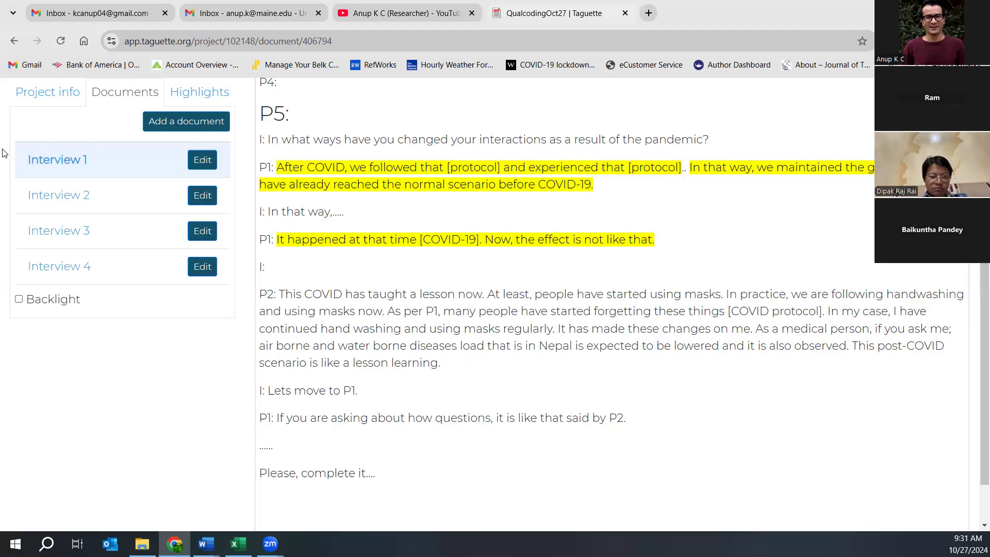
pyautogui.click(199, 91)
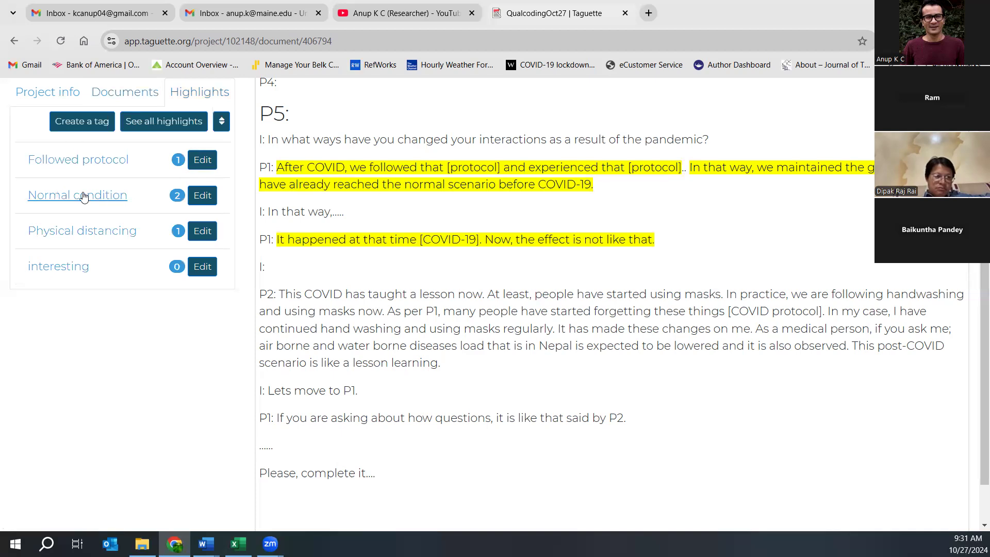
pyautogui.click(344, 234)
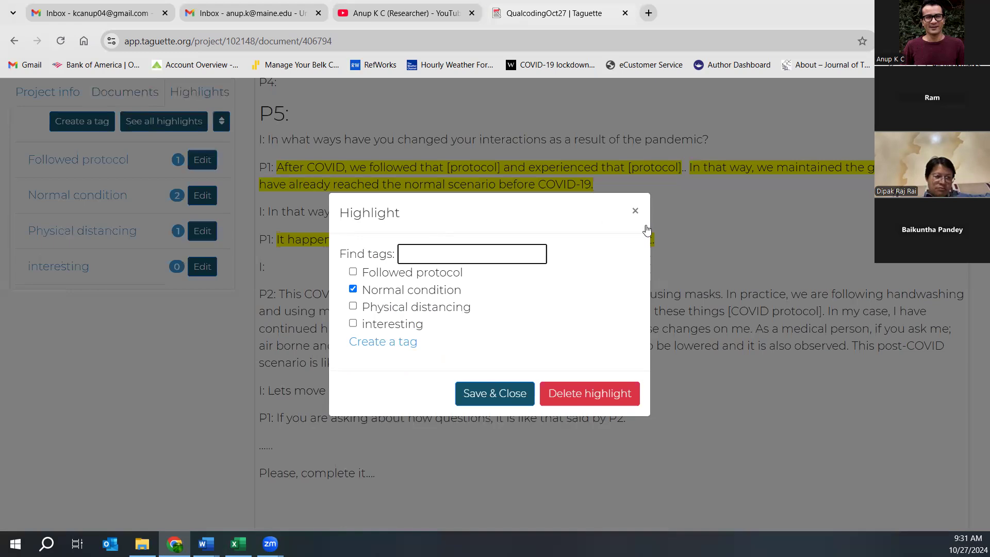
pyautogui.click(638, 206)
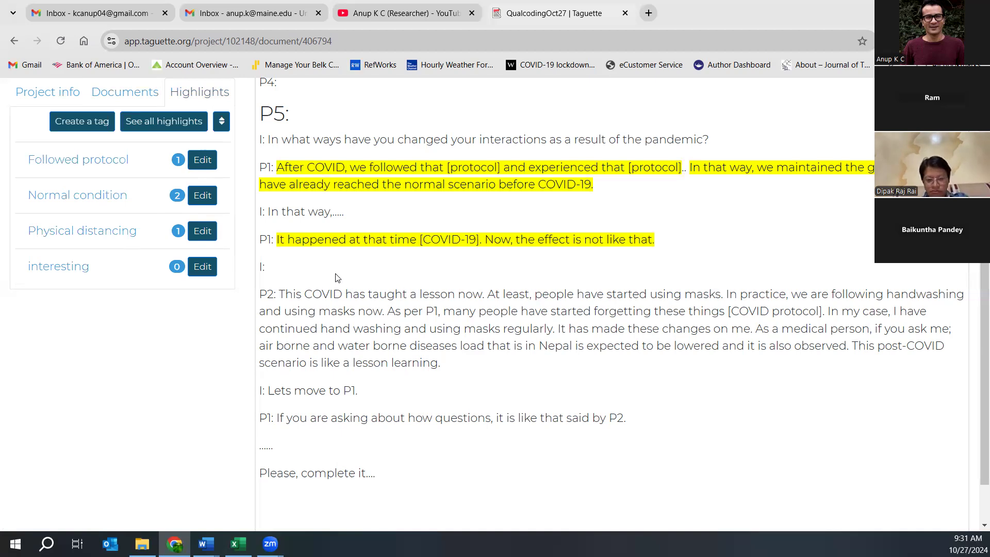
# - Highlight P2's sentence about people starting to use masks with a new 'Use of masks' tag
pyautogui.moveTo(277, 294); pyautogui.dragTo(725, 298)
pyautogui.click(284, 295)
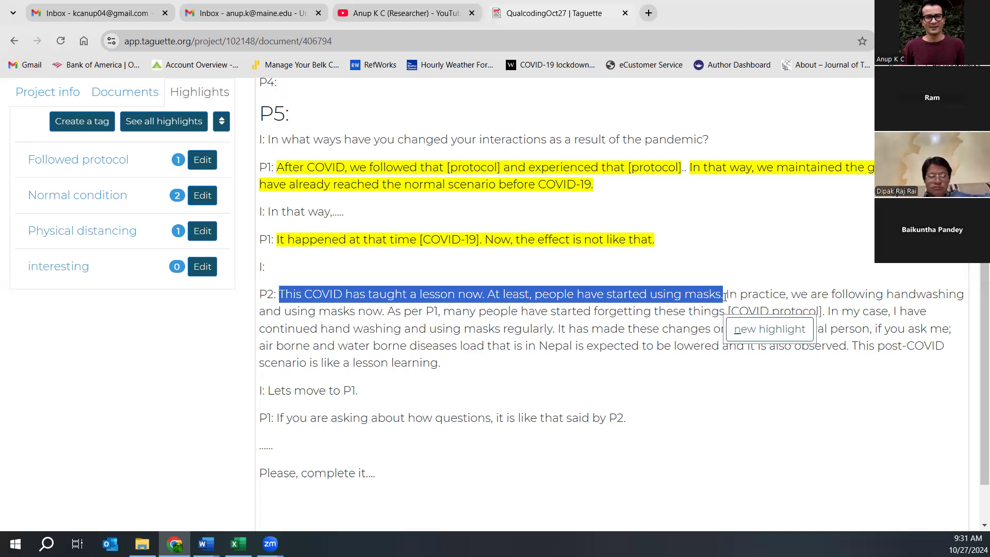
pyautogui.click(752, 329)
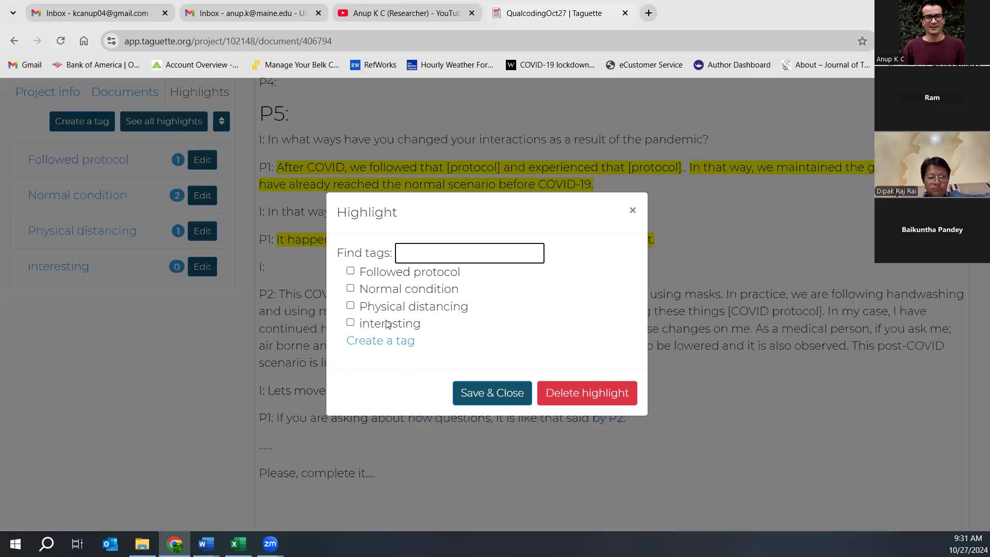
pyautogui.click(371, 343)
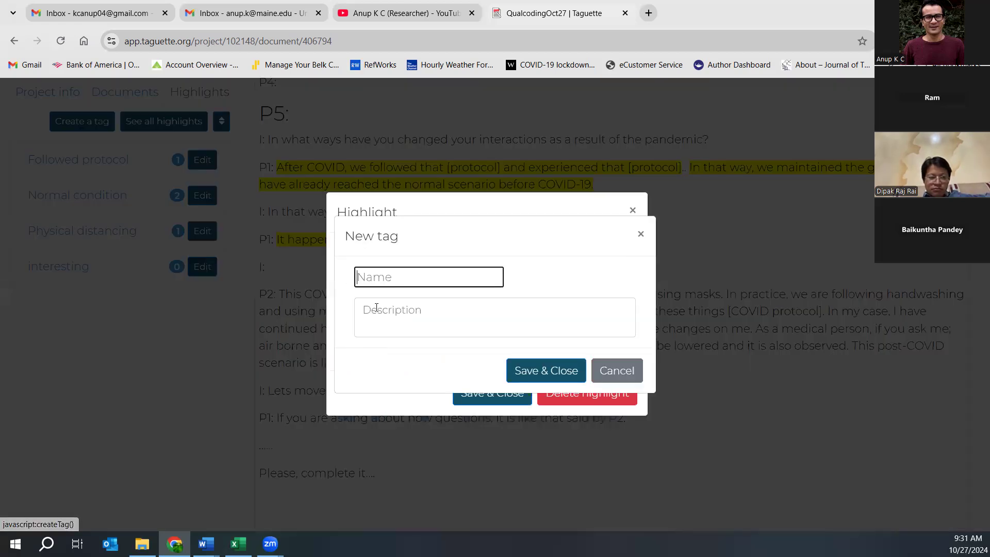
pyautogui.write('Us')
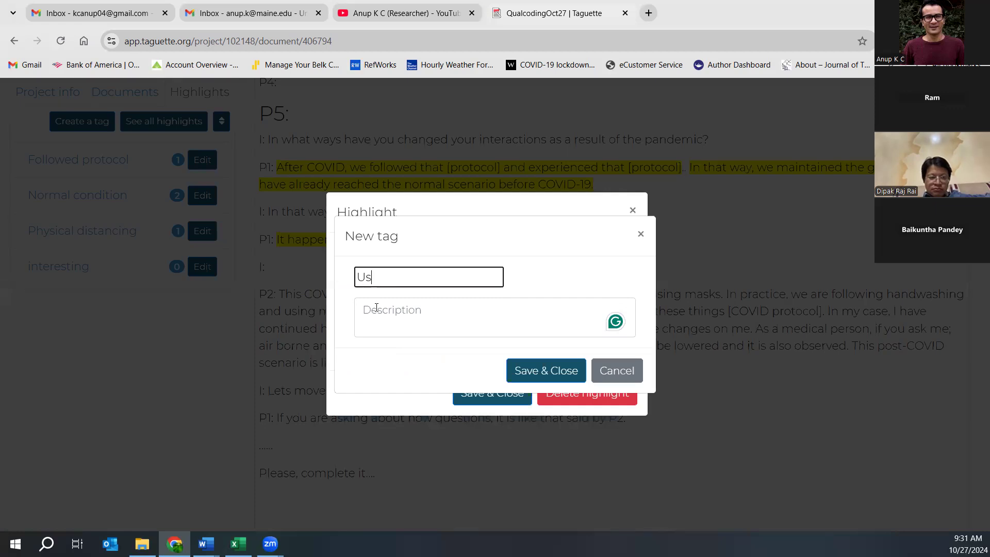
pyautogui.write('e of masks')
pyautogui.click(524, 372)
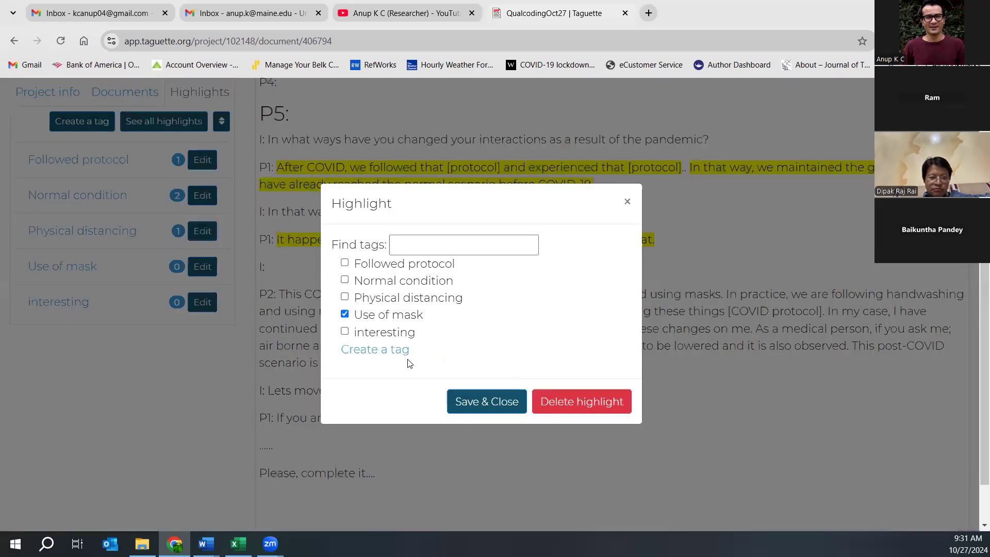
pyautogui.click(469, 408)
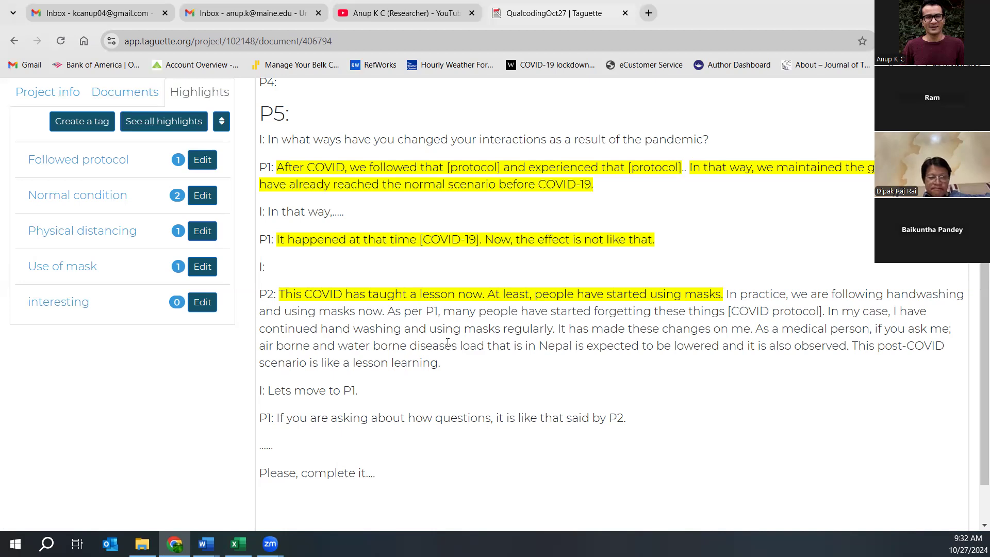
pyautogui.moveTo(727, 297); pyautogui.dragTo(386, 313)
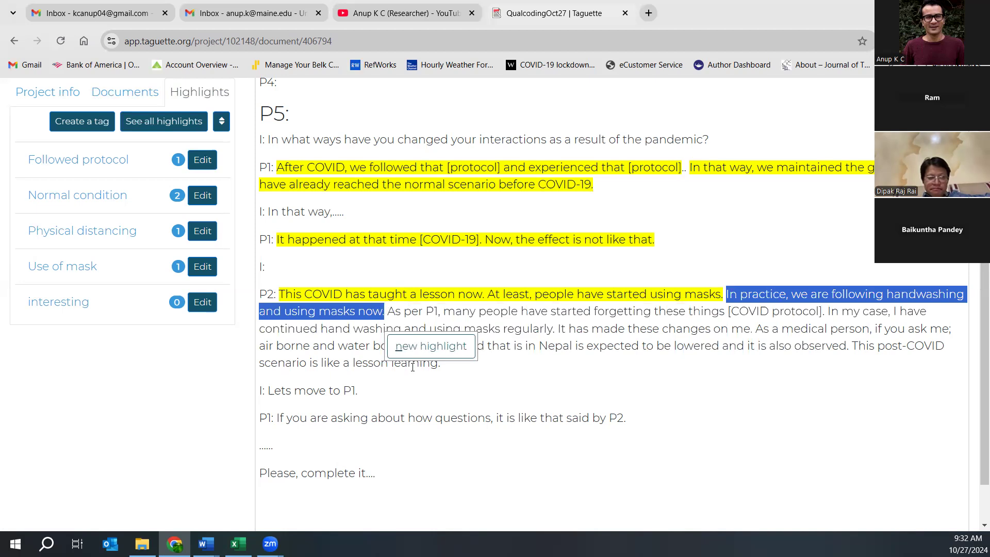
# - Highlight 'In practice, we are following handwashing' with a new Handwashing tag
pyautogui.click(783, 298)
pyautogui.moveTo(727, 297); pyautogui.dragTo(962, 295)
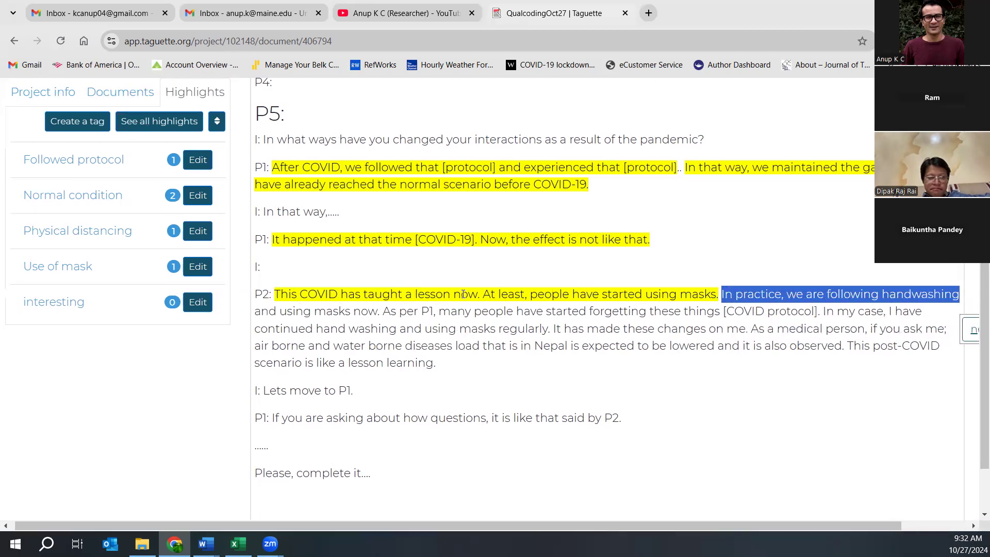
pyautogui.click(971, 330)
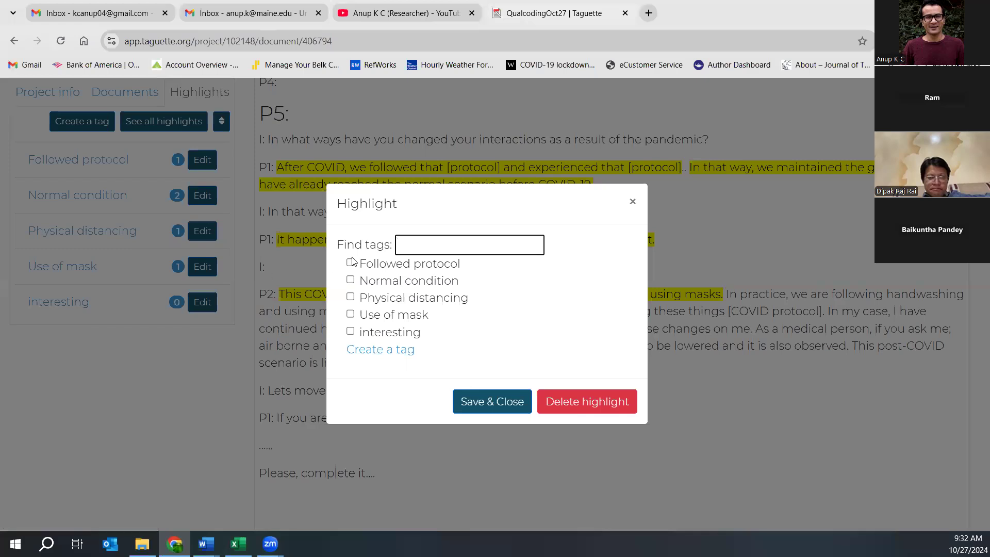
pyautogui.click(380, 350)
pyautogui.write('H')
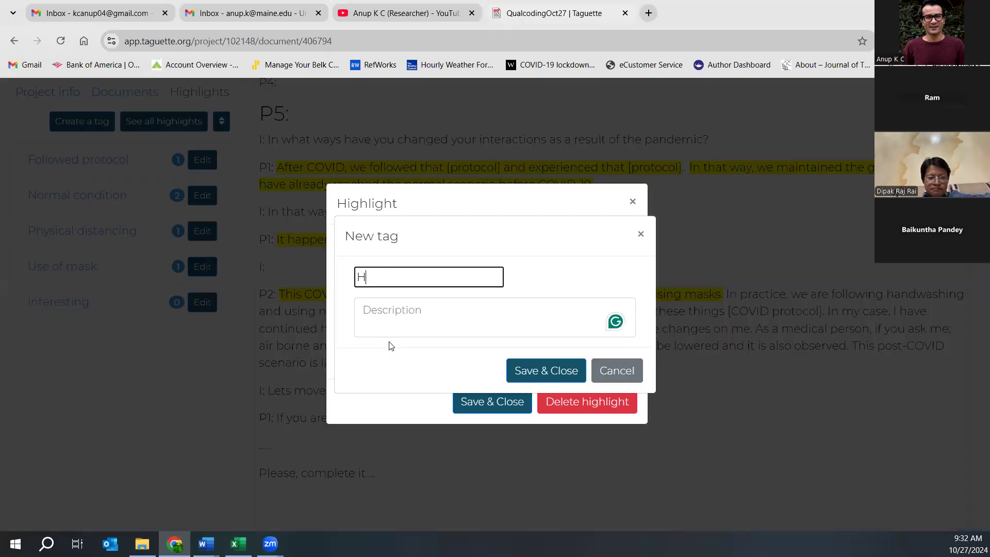
pyautogui.write('andwashing')
pyautogui.click(525, 370)
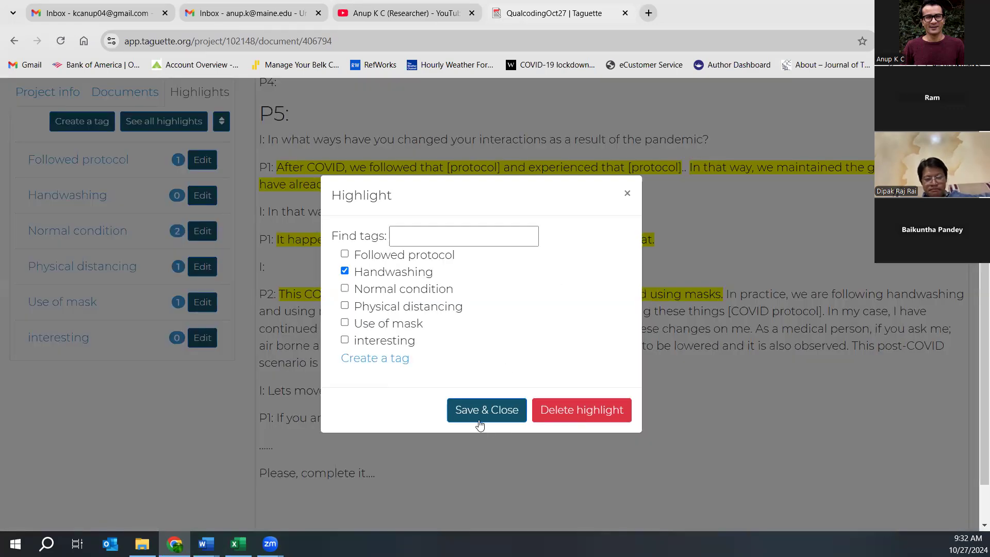
pyautogui.click(479, 412)
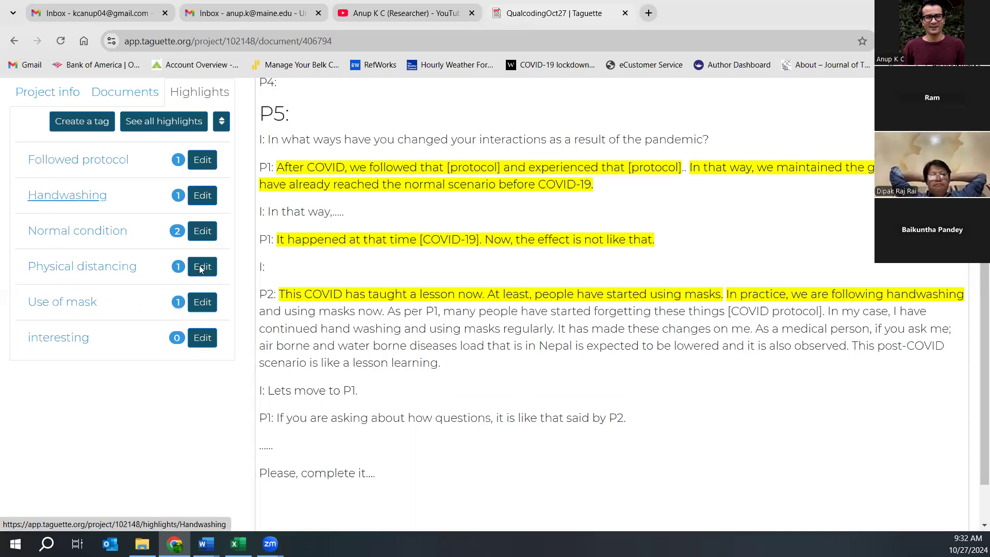
# - Highlight 'and using masks now' with the existing Use of mask tag
pyautogui.moveTo(264, 312); pyautogui.dragTo(379, 311)
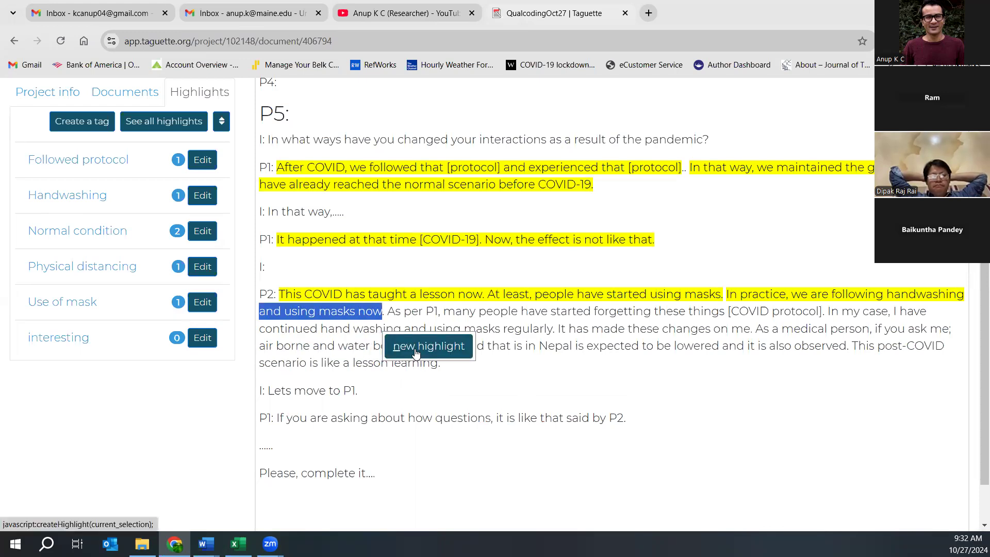
pyautogui.click(399, 344)
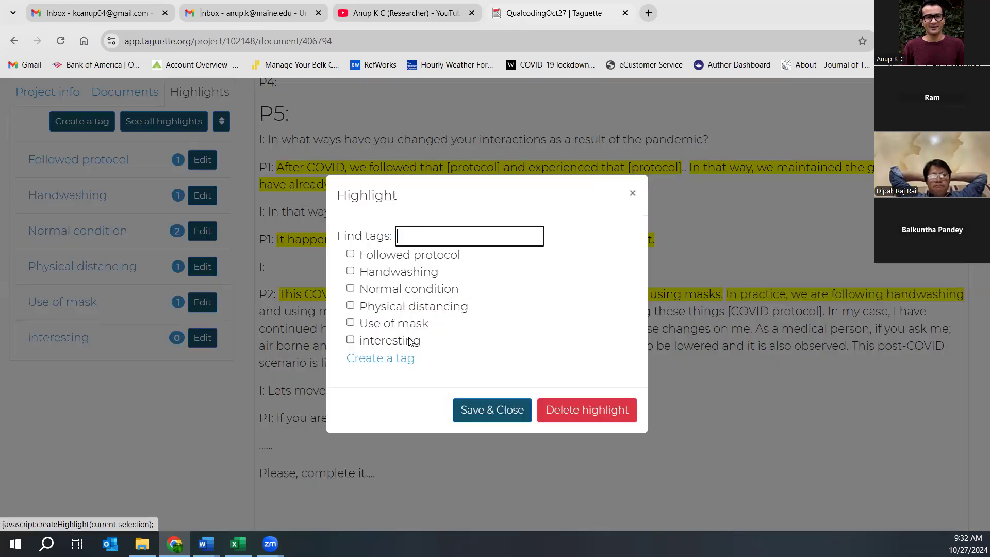
pyautogui.click(347, 321)
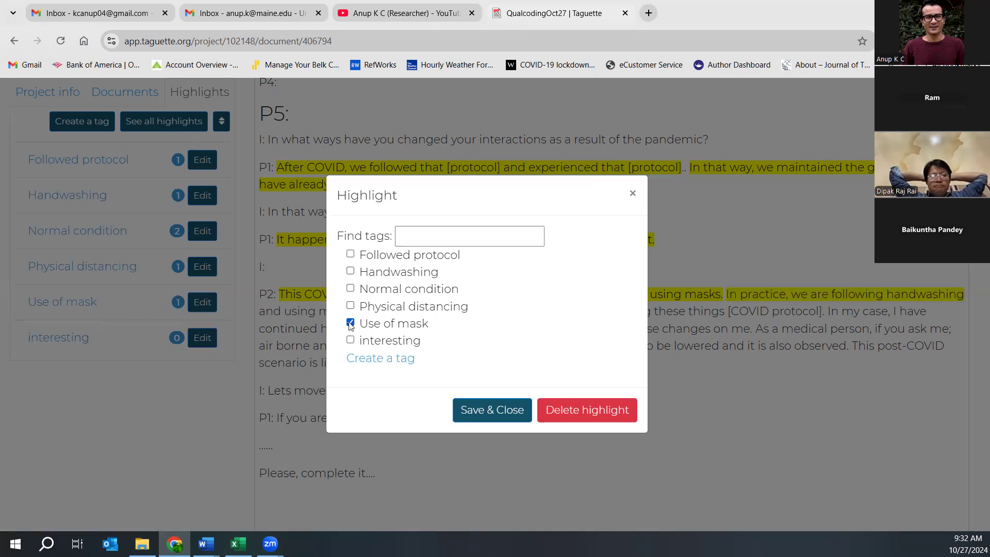
pyautogui.click(473, 413)
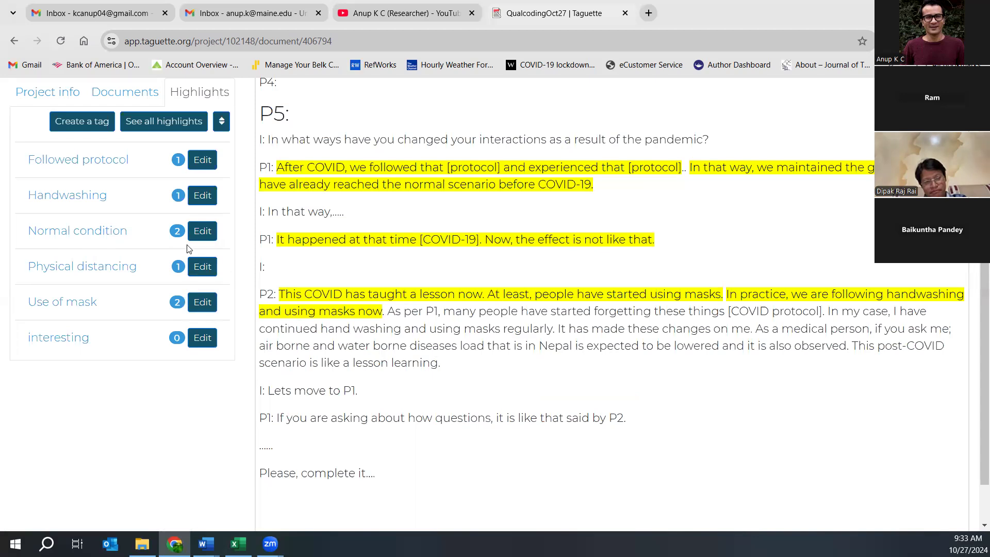
# - Highlight P2's sentence about people forgetting the COVID protocol as Normal condition
pyautogui.moveTo(389, 311); pyautogui.dragTo(824, 305)
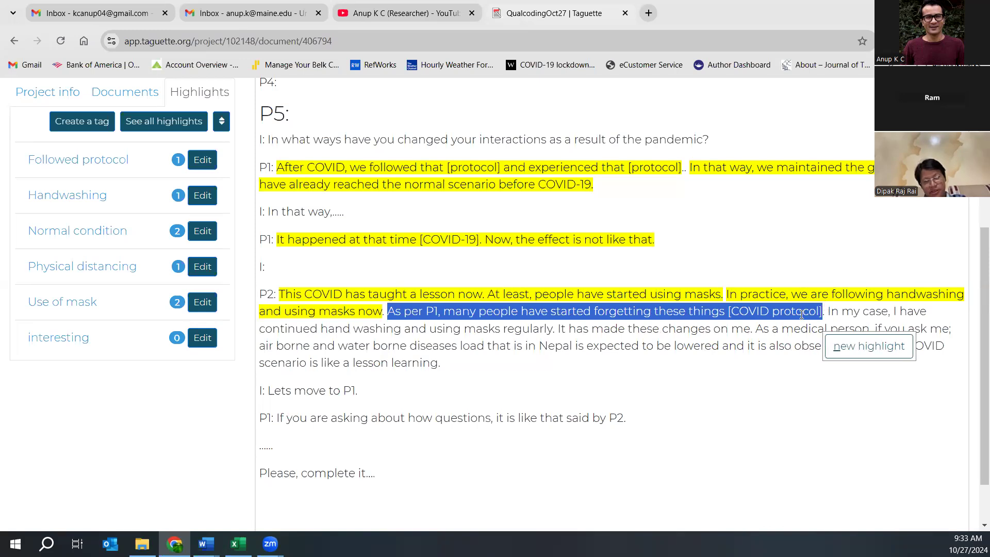
pyautogui.click(860, 349)
pyautogui.click(350, 288)
pyautogui.click(513, 411)
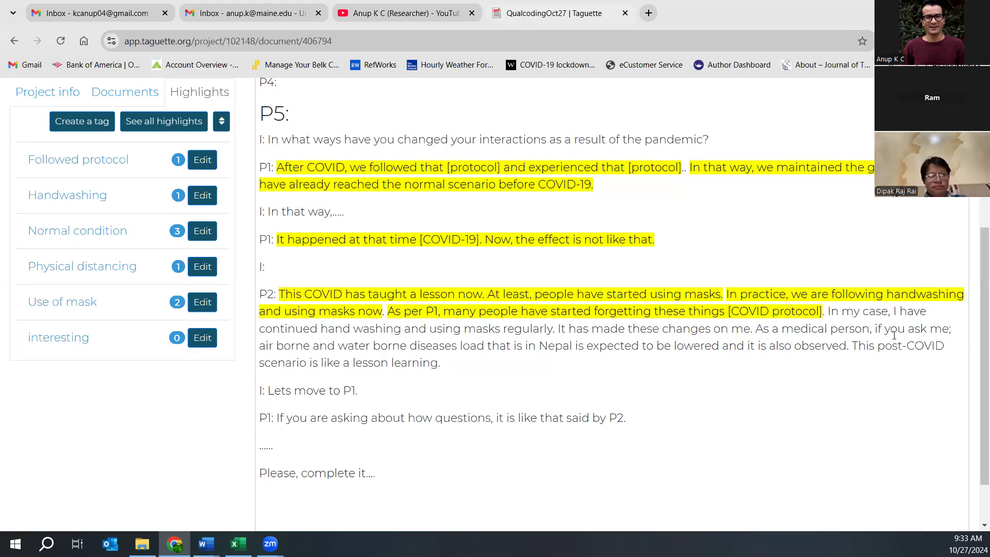
# - Highlight P2's 'In my case, I have continued hand washing' and tag it Handwashing
pyautogui.moveTo(829, 312); pyautogui.dragTo(554, 332)
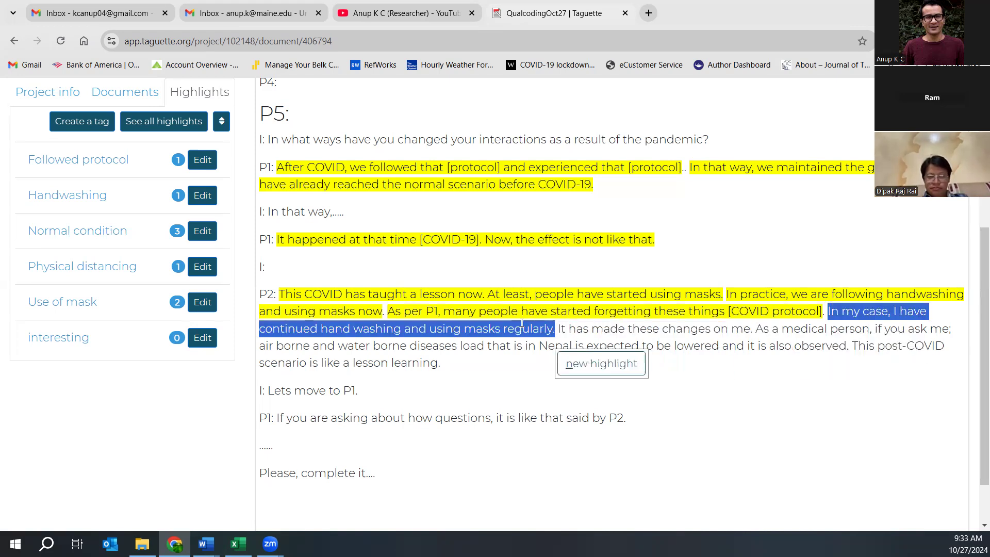
pyautogui.click(805, 304)
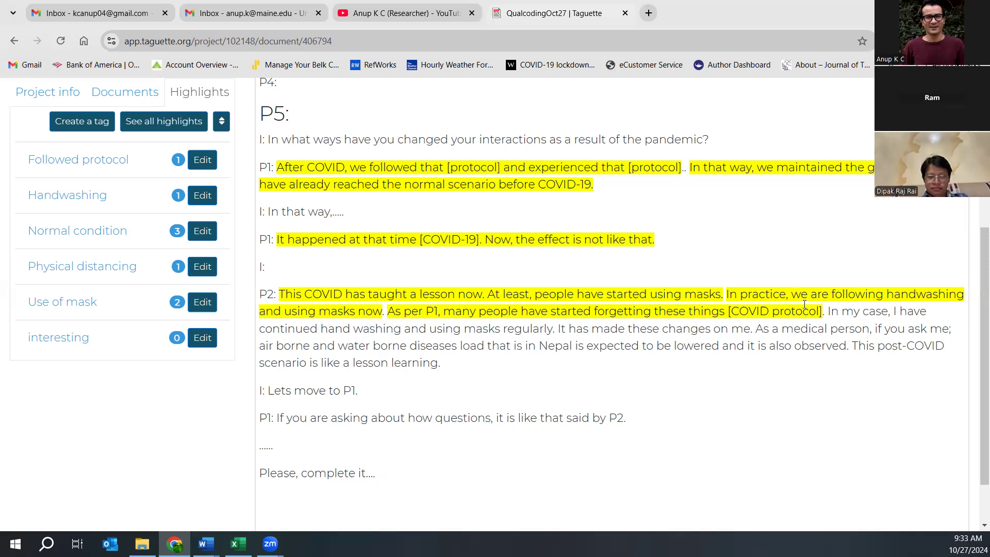
pyautogui.moveTo(828, 311); pyautogui.dragTo(400, 330)
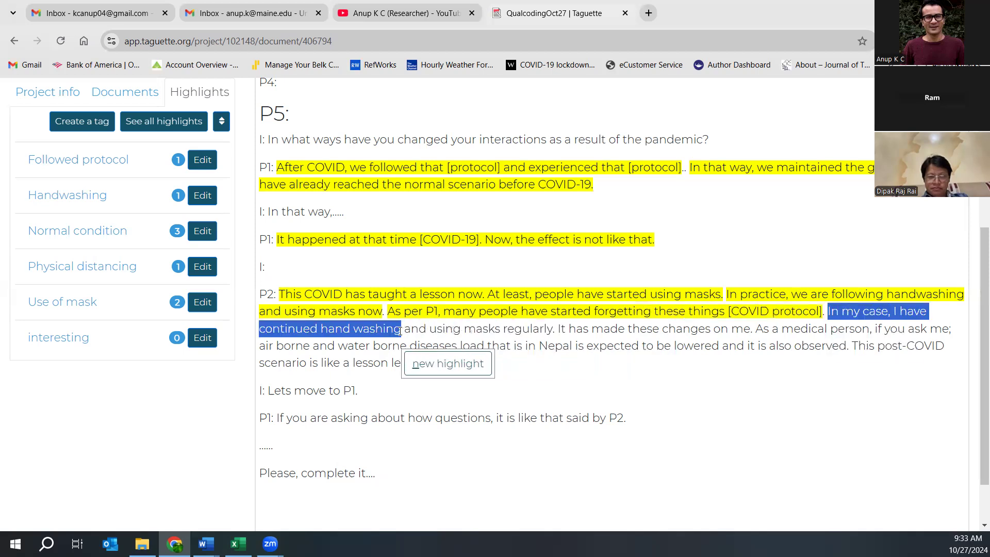
pyautogui.click(433, 363)
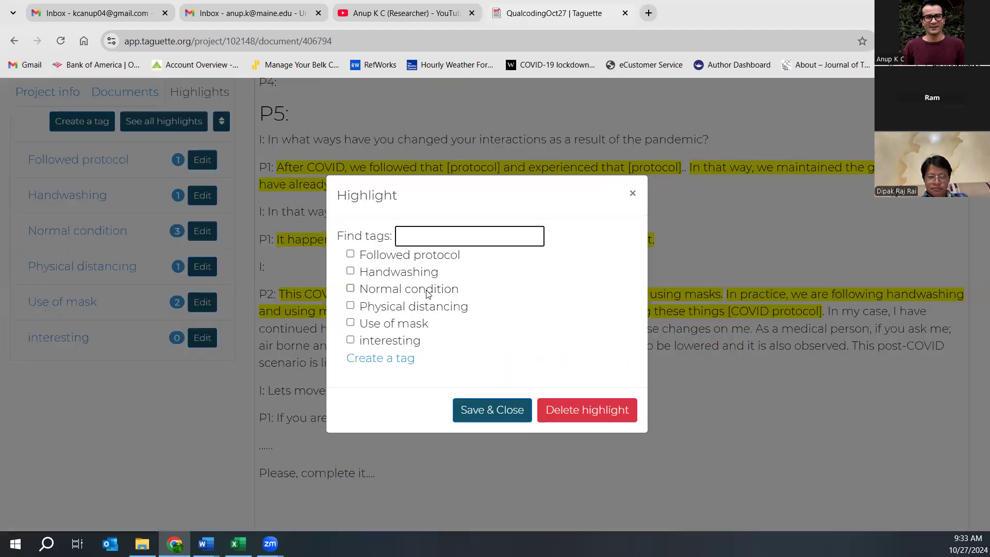
pyautogui.click(351, 272)
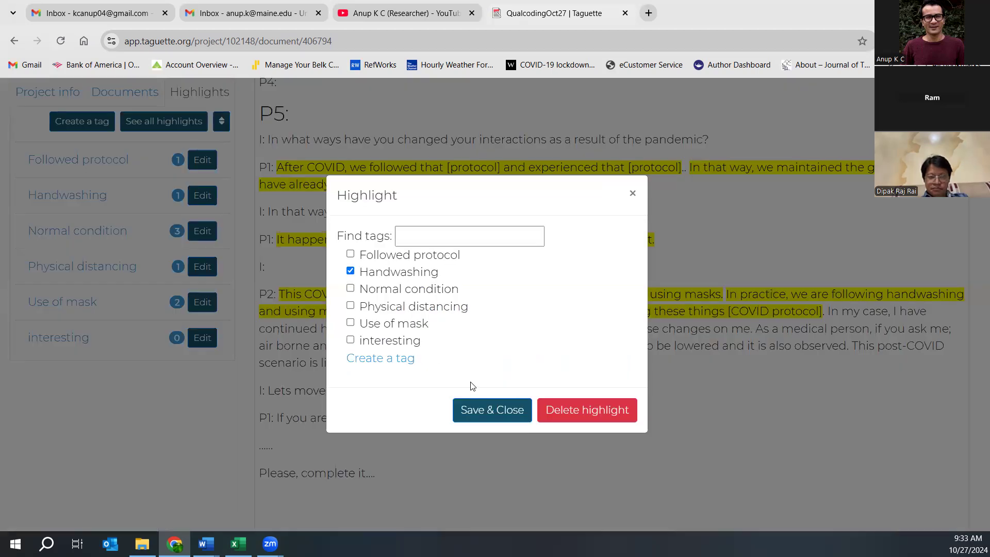
pyautogui.click(477, 408)
# - Highlight 'using masks regularly' and tag it Use of mask
pyautogui.moveTo(406, 329); pyautogui.dragTo(552, 330)
pyautogui.click(595, 363)
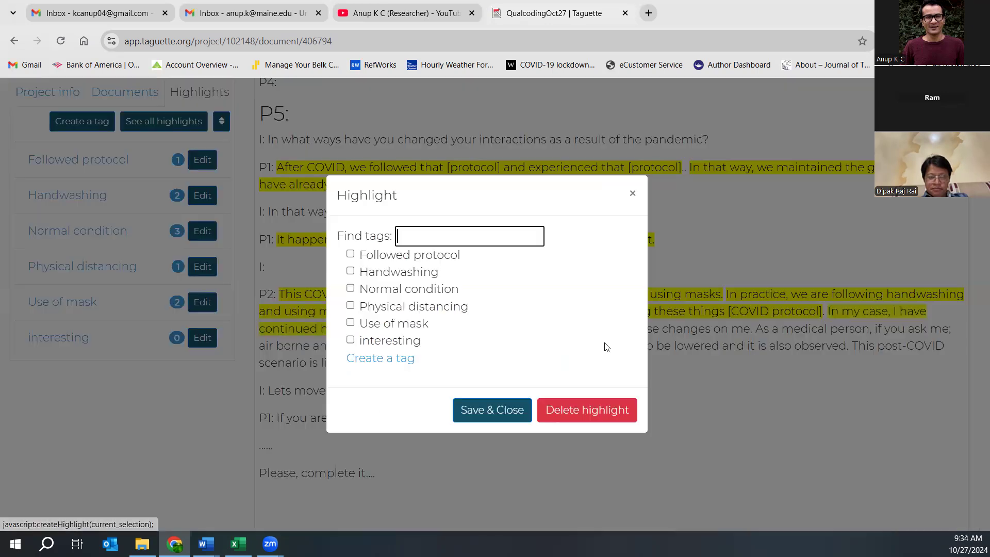
pyautogui.click(350, 322)
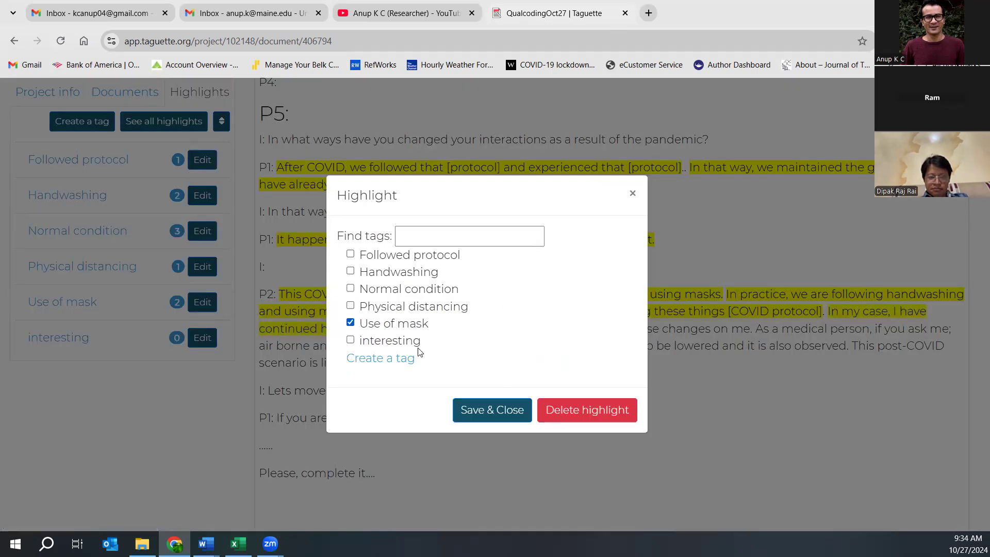
pyautogui.click(502, 410)
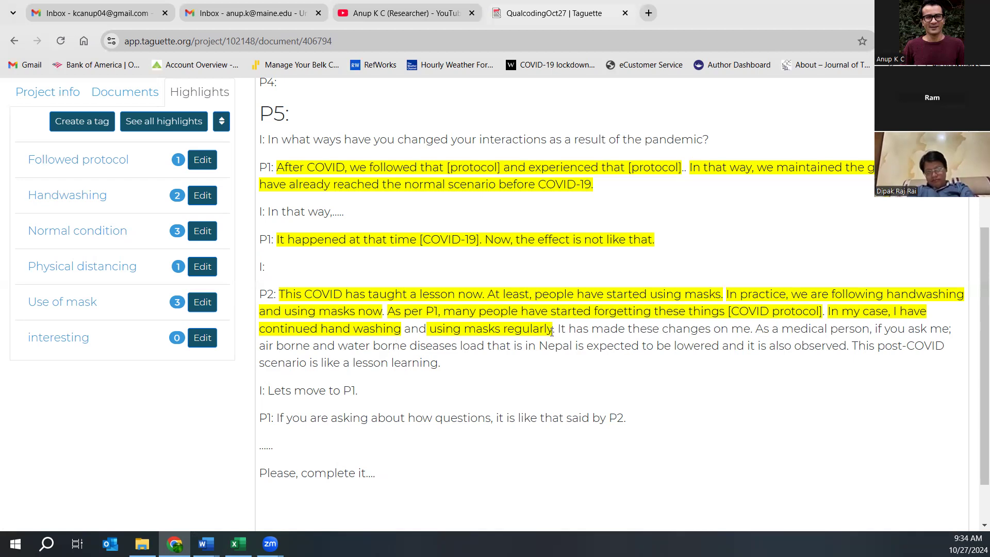
# - Highlight P2's answer from 'It has made these changes' to 'lesson learning' under a new Lesson learning tag
pyautogui.moveTo(558, 326); pyautogui.dragTo(547, 362)
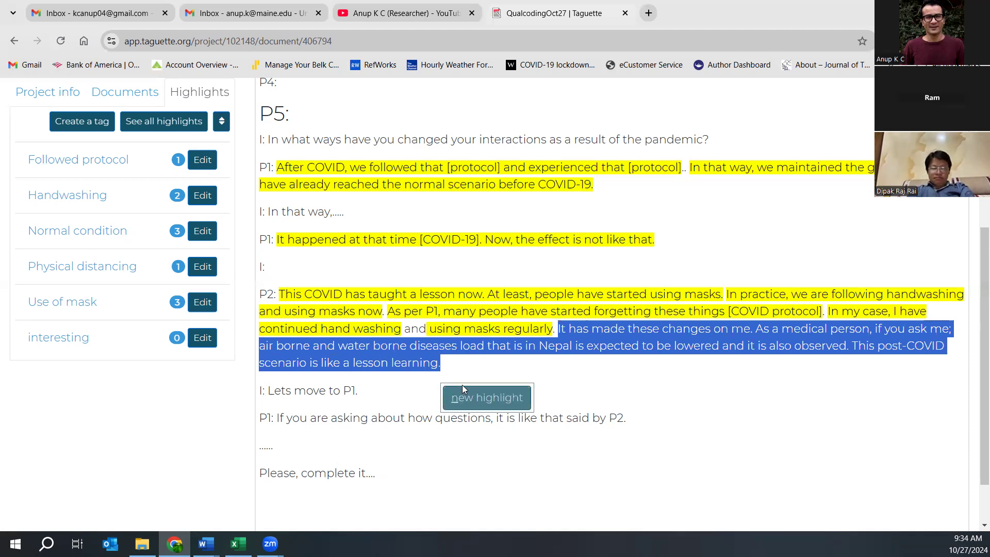
pyautogui.click(462, 403)
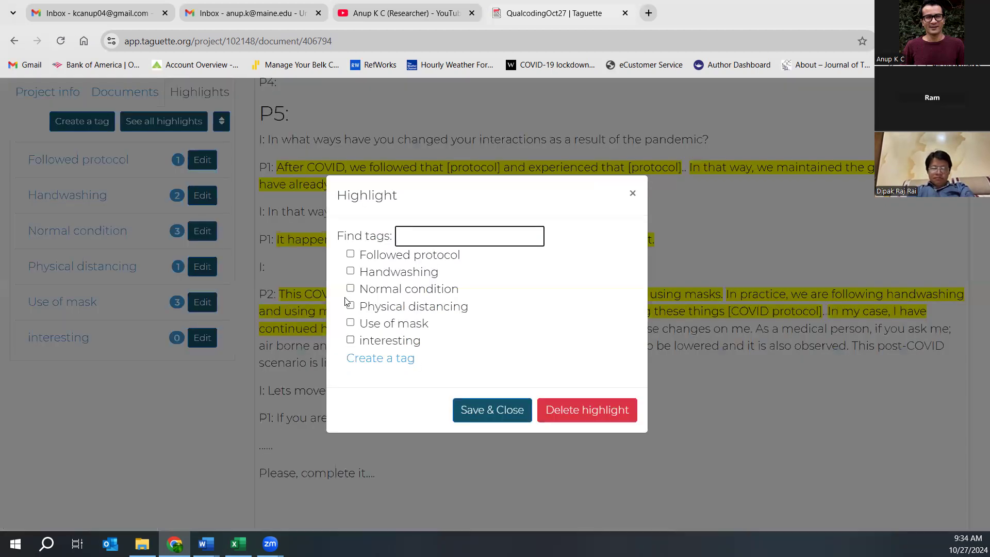
pyautogui.click(363, 359)
pyautogui.write('Le')
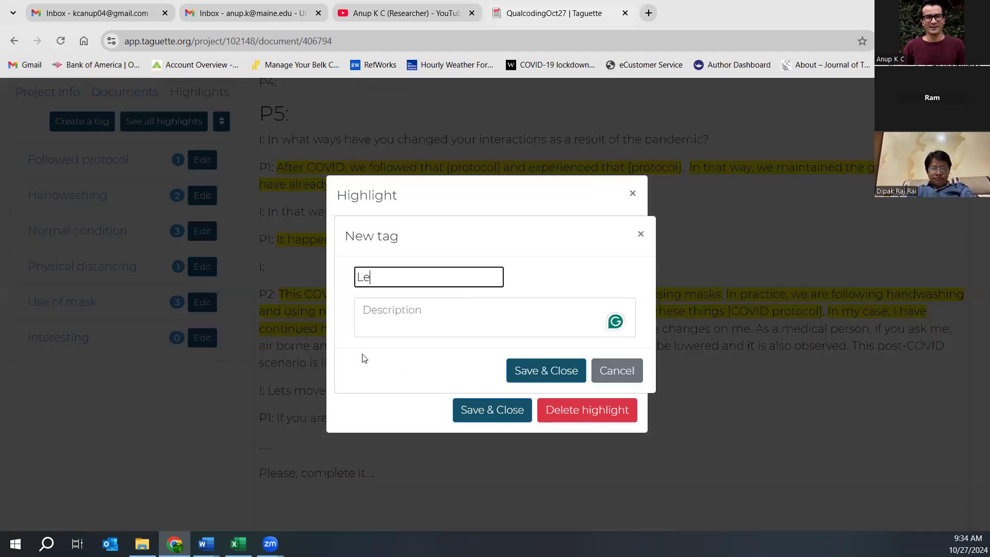
pyautogui.write('sson learning')
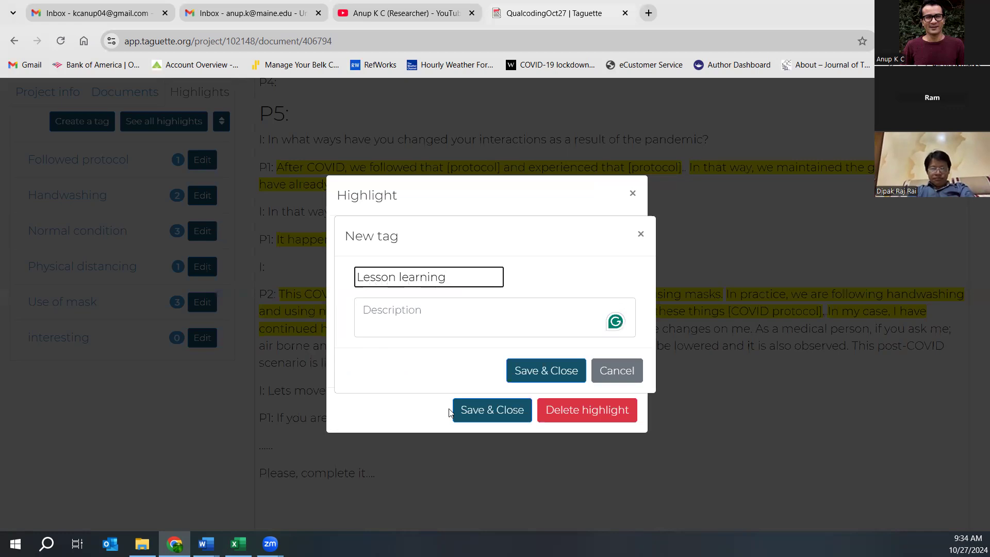
pyautogui.click(518, 375)
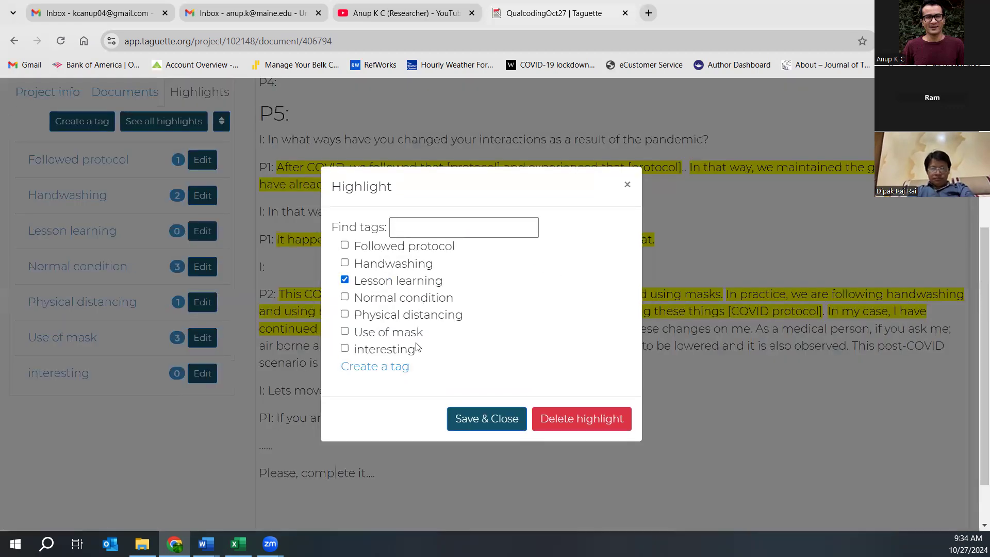
pyautogui.click(458, 419)
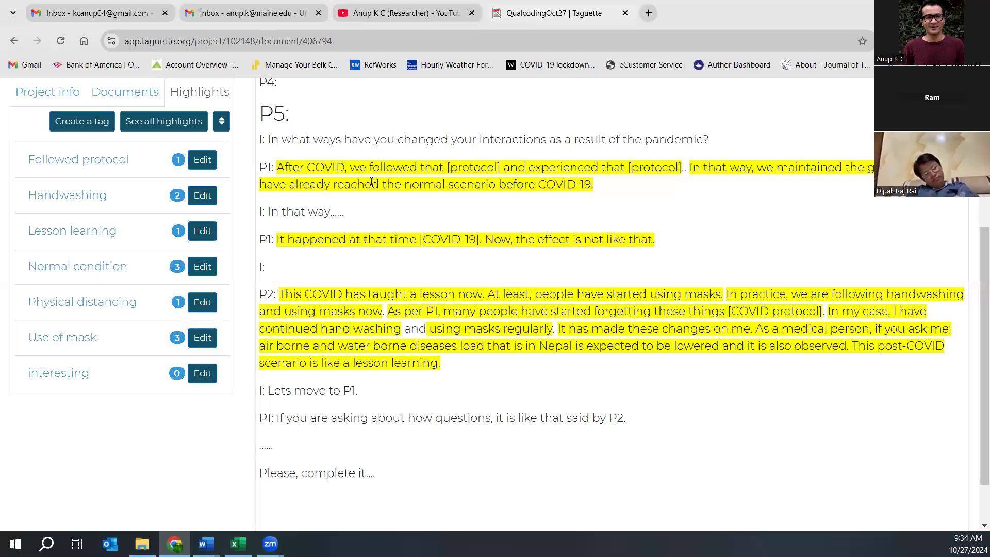
# - Show the document list (Interview 1–4) and open Interview 2
pyautogui.scroll(5, 363, 229)
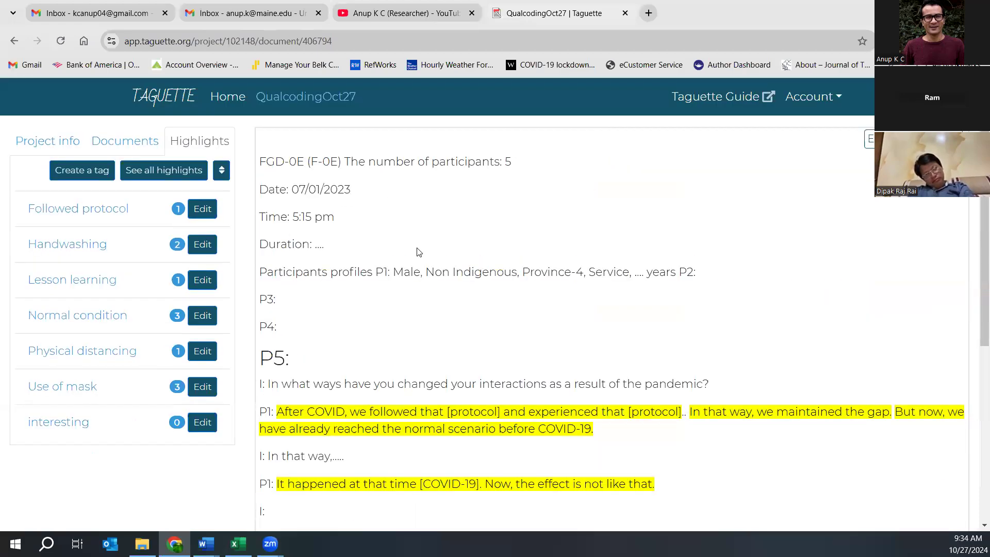
pyautogui.scroll(-6, 376, 230)
pyautogui.scroll(6, 359, 221)
pyautogui.click(116, 141)
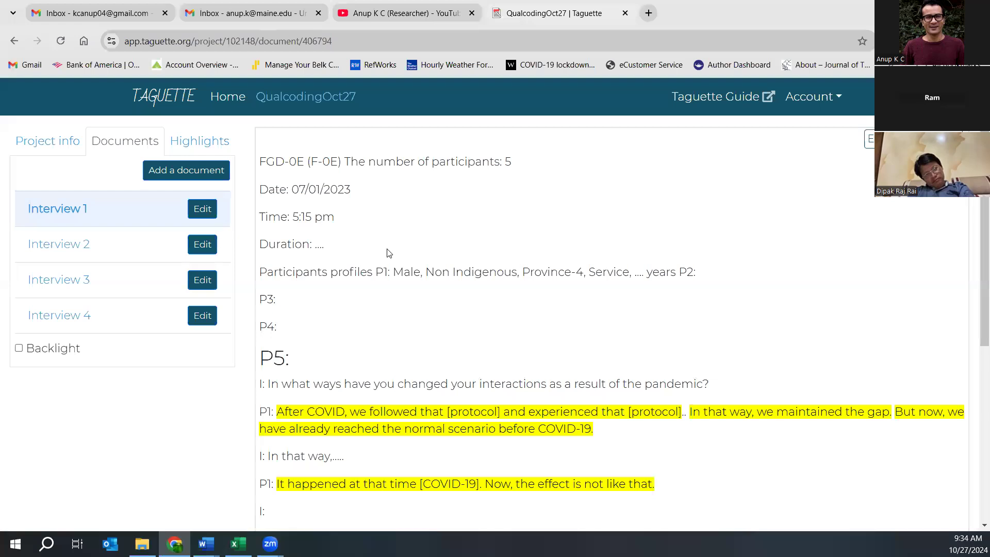
pyautogui.scroll(-6, 432, 314)
pyautogui.scroll(6, 432, 314)
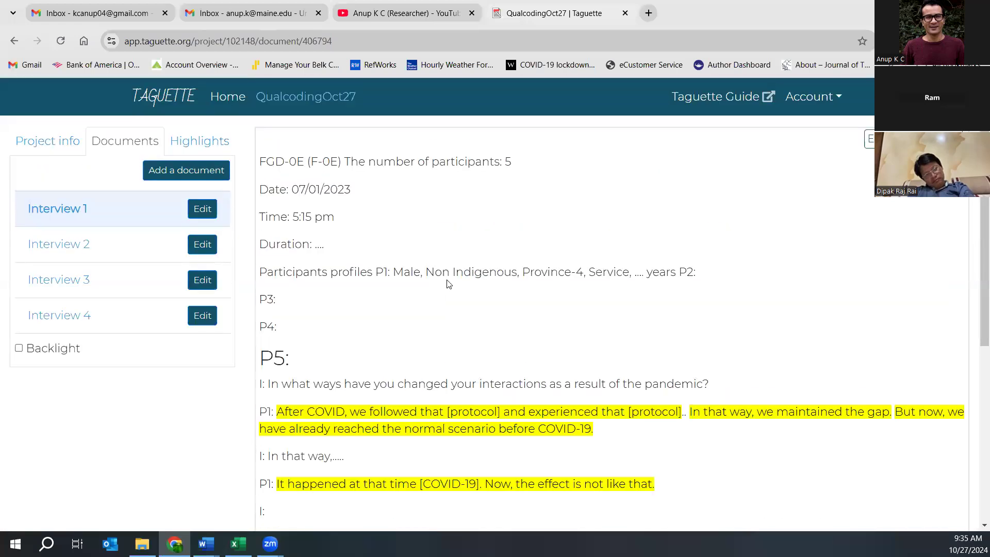
pyautogui.click(50, 252)
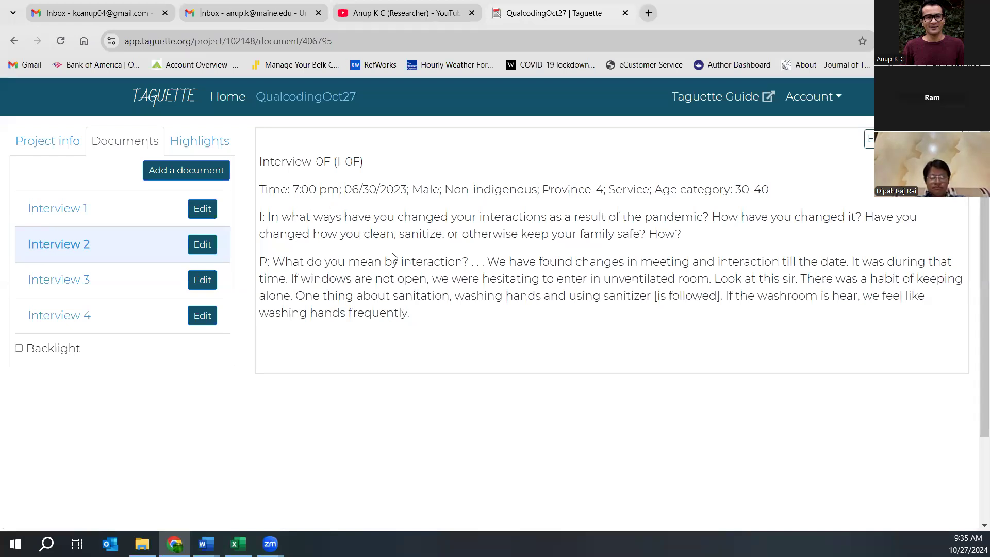
# - Tag Interview 2's 'changes in meeting and interaction till the date' sentence with a new Change in Interaction tag
pyautogui.click(192, 146)
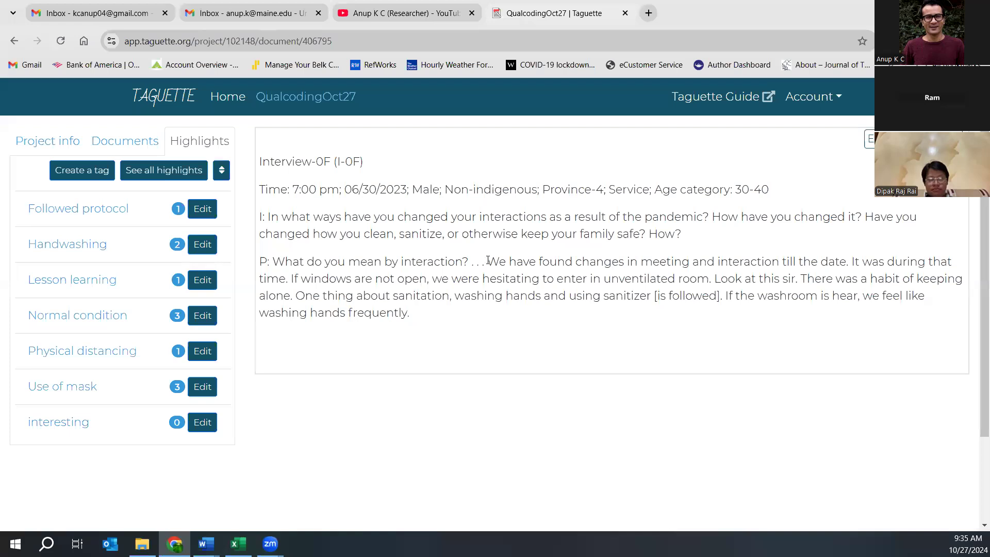
pyautogui.moveTo(488, 262); pyautogui.dragTo(852, 264)
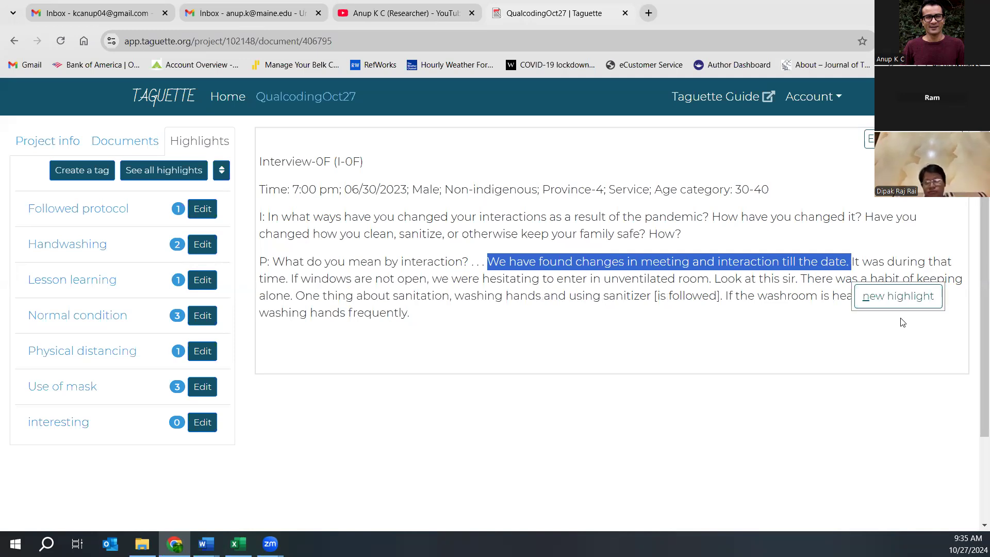
pyautogui.click(890, 295)
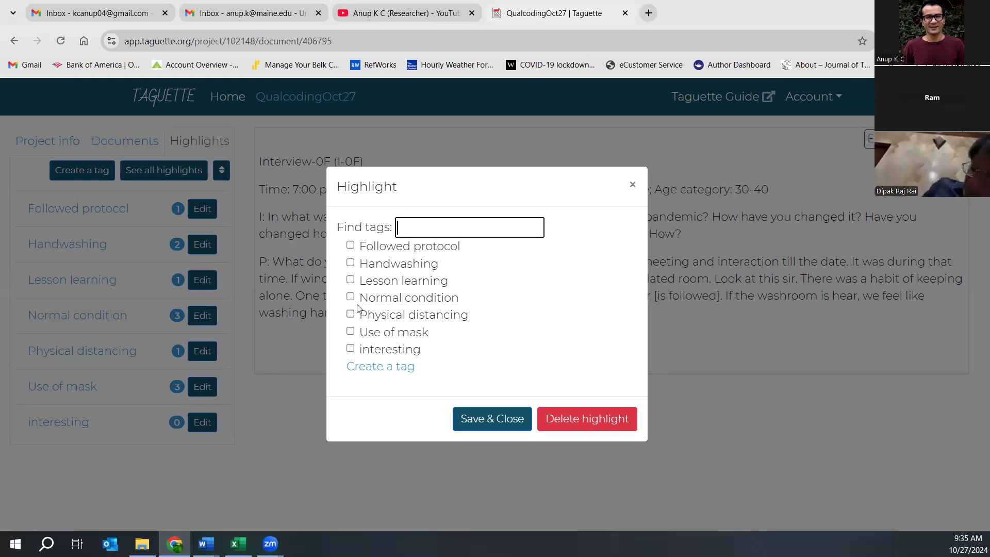
pyautogui.click(372, 366)
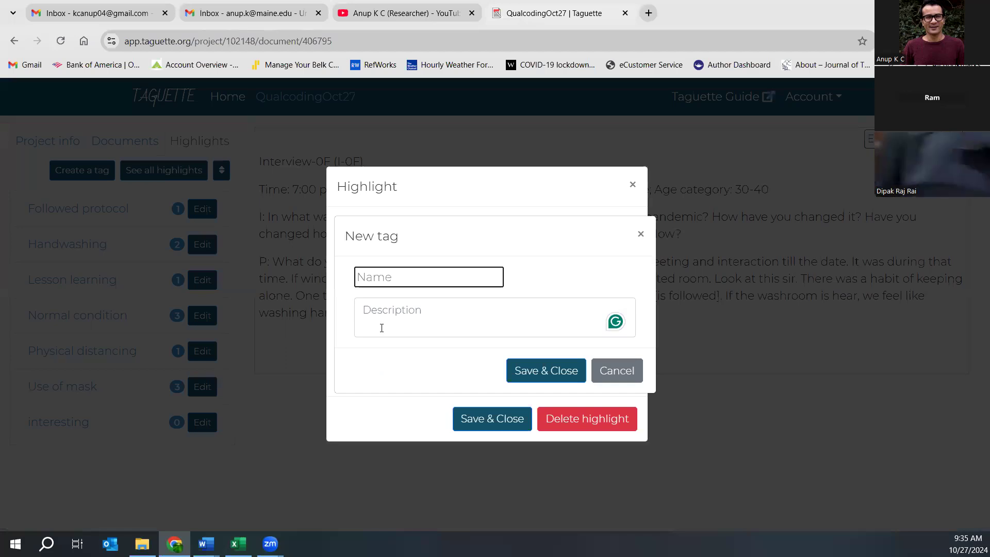
pyautogui.write('Change')
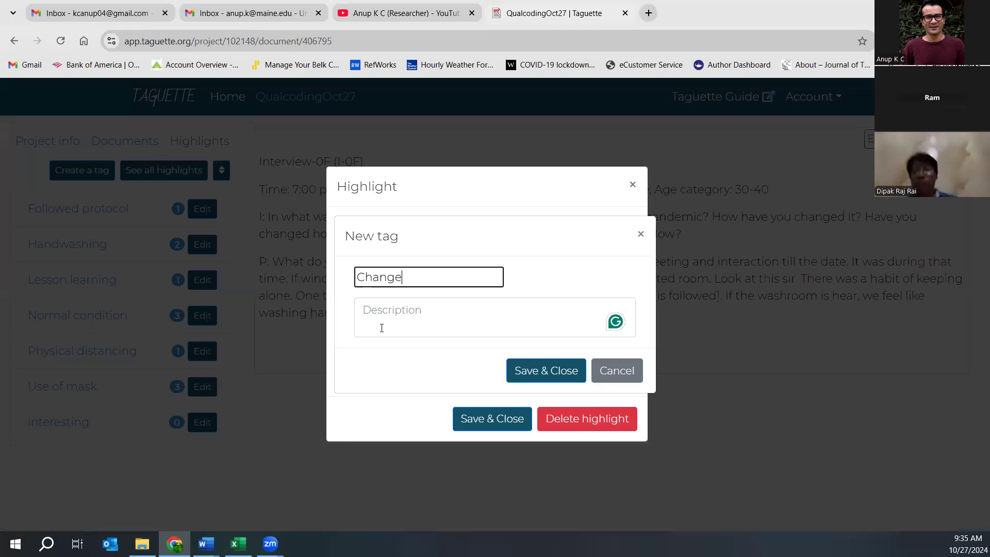
pyautogui.write(' in lnte')
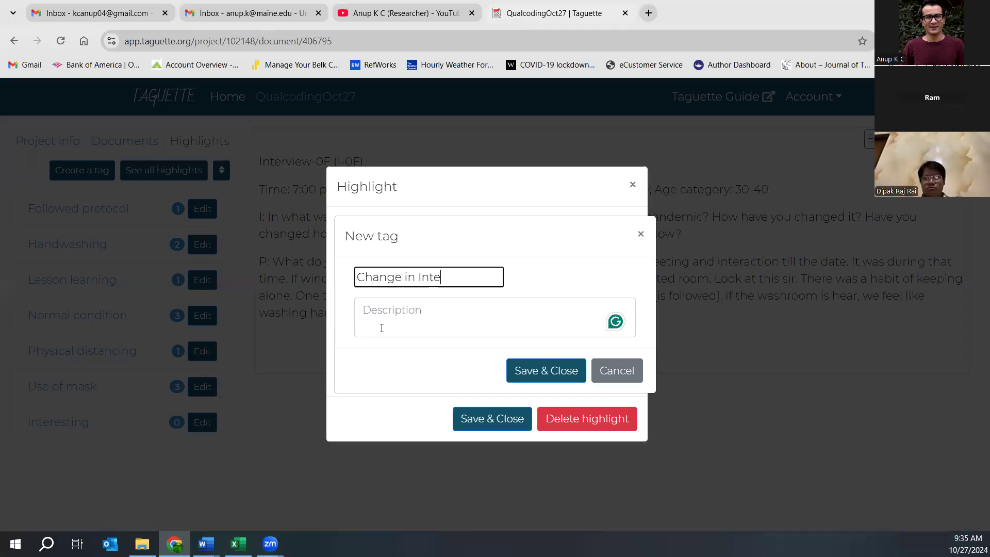
pyautogui.write('raction')
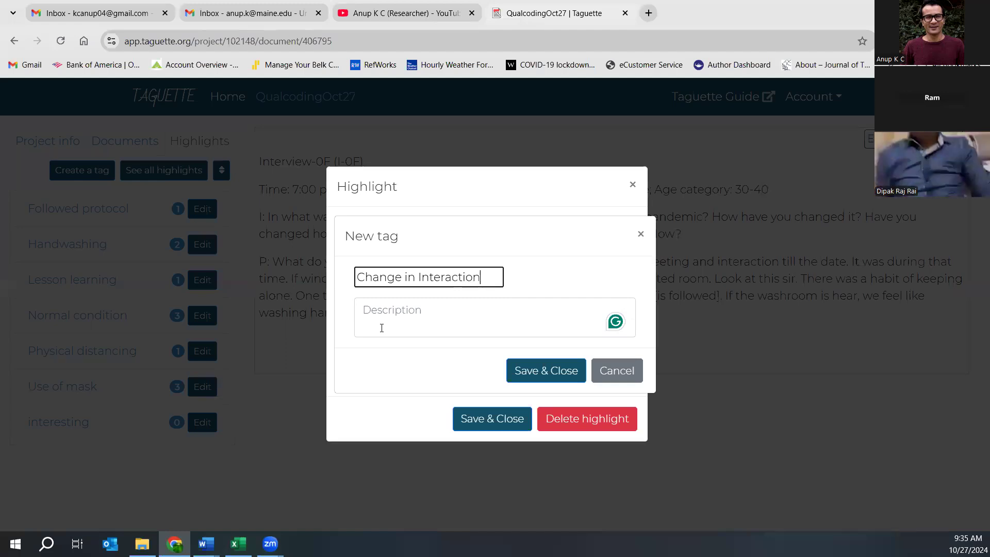
pyautogui.click(531, 370)
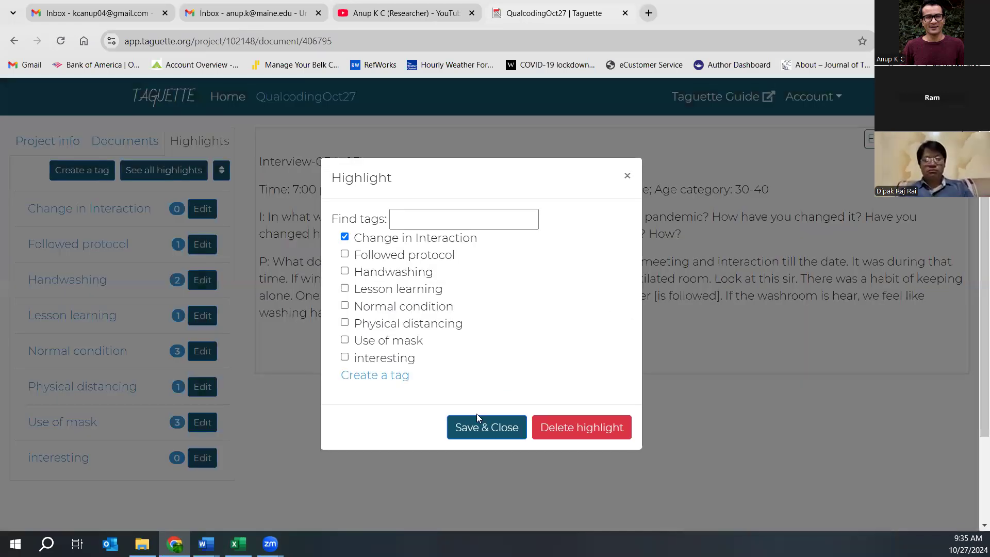
pyautogui.click(476, 431)
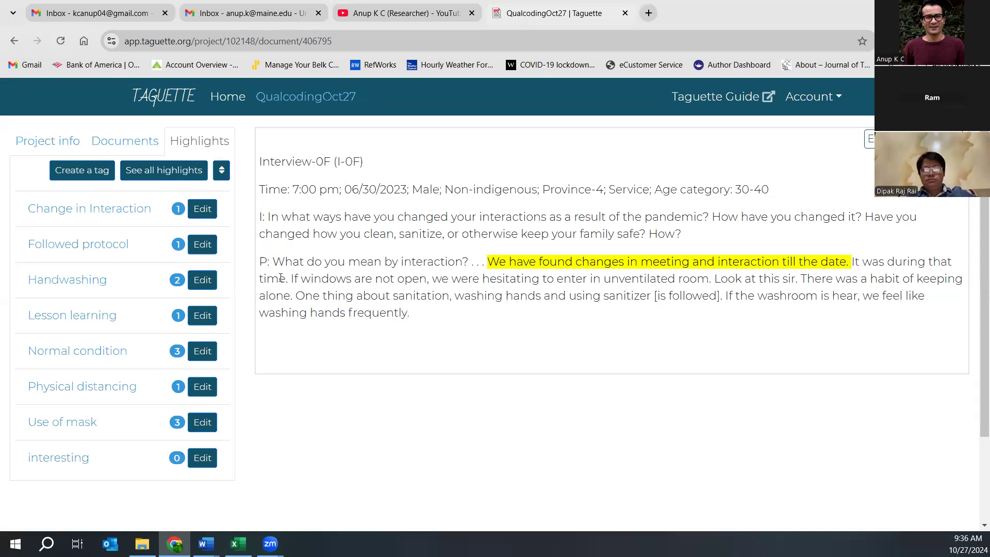
# - Tag the passage about unventilated rooms and keeping alone as Physical distancing
pyautogui.moveTo(289, 278); pyautogui.dragTo(292, 299)
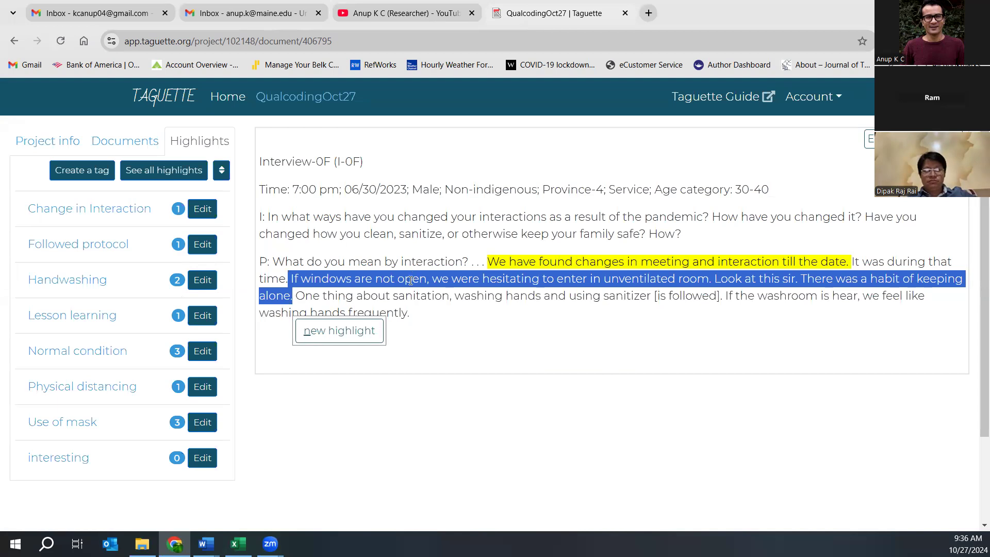
pyautogui.click(348, 330)
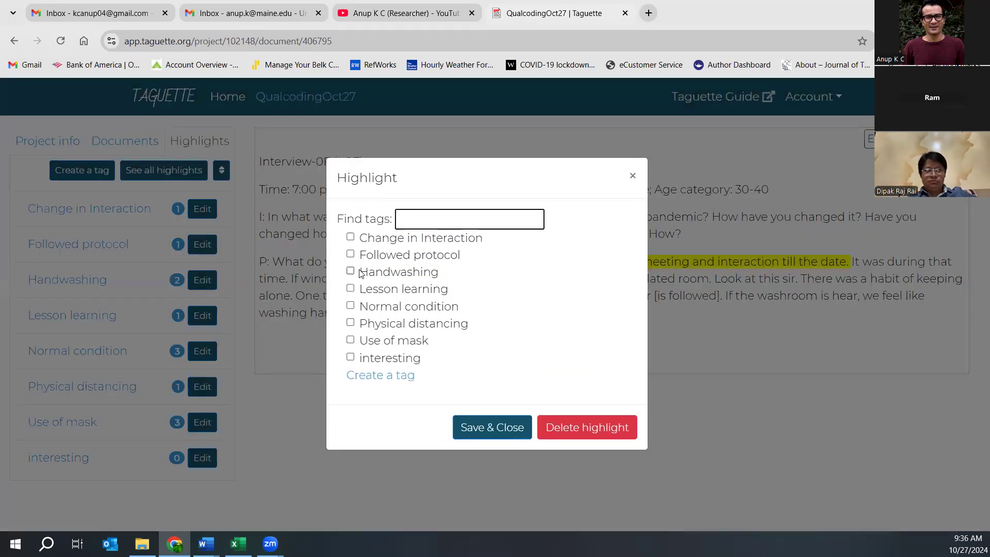
pyautogui.click(350, 322)
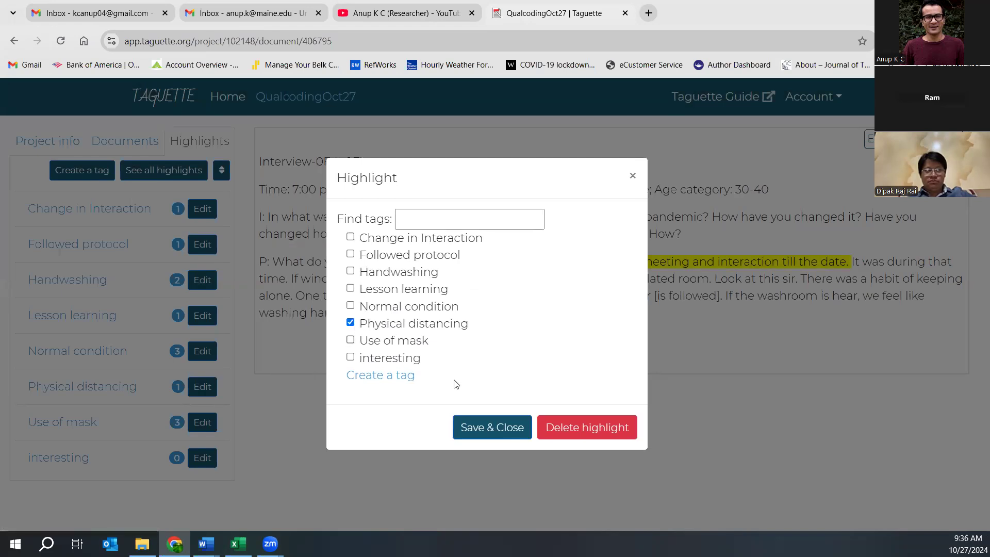
pyautogui.click(483, 436)
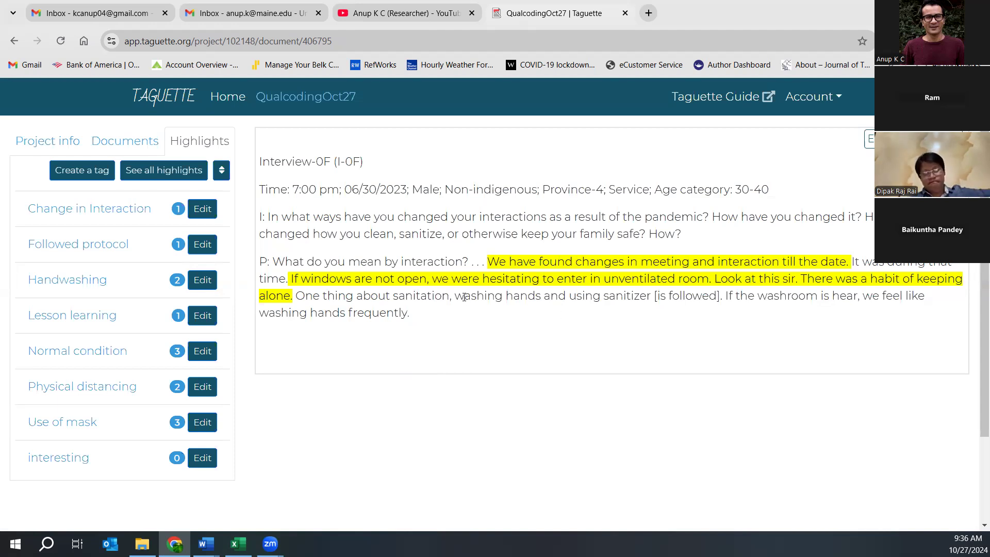
# - Tag the sanitation and washing hands sentence as Handwashing
pyautogui.moveTo(338, 295); pyautogui.dragTo(544, 296)
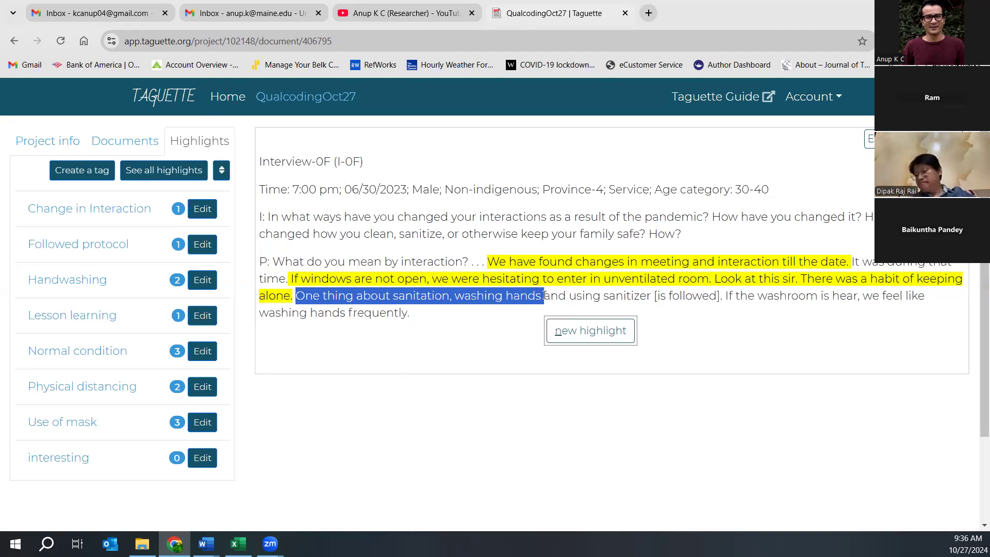
pyautogui.click(568, 330)
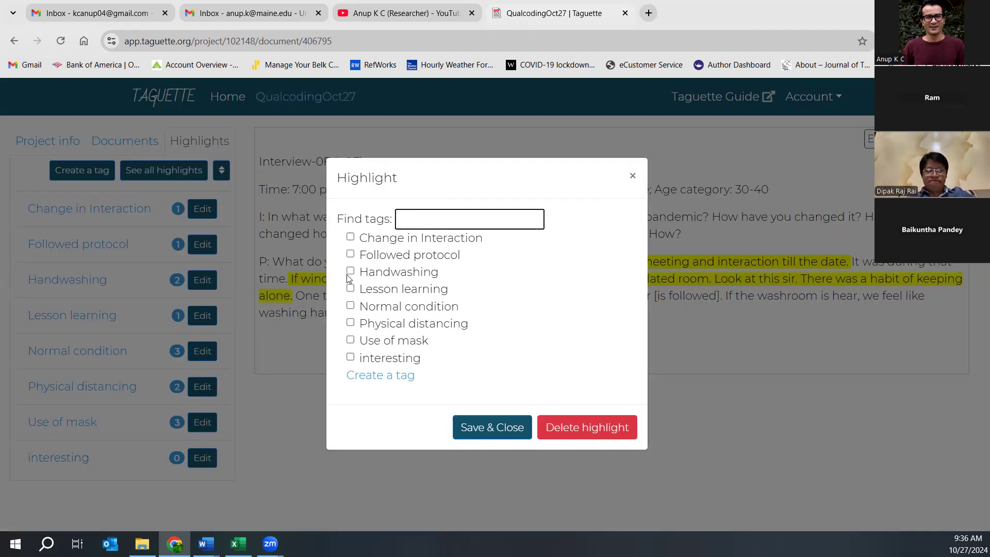
pyautogui.click(351, 273)
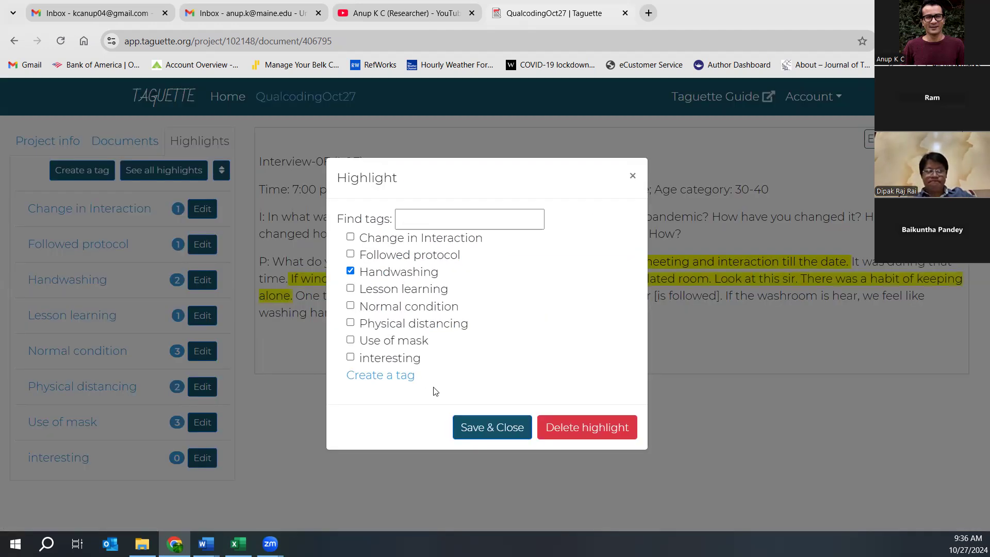
pyautogui.click(484, 432)
# - Highlight the 'using sanitizer' passage under a new Sanitizer tag
pyautogui.moveTo(569, 296); pyautogui.dragTo(722, 301)
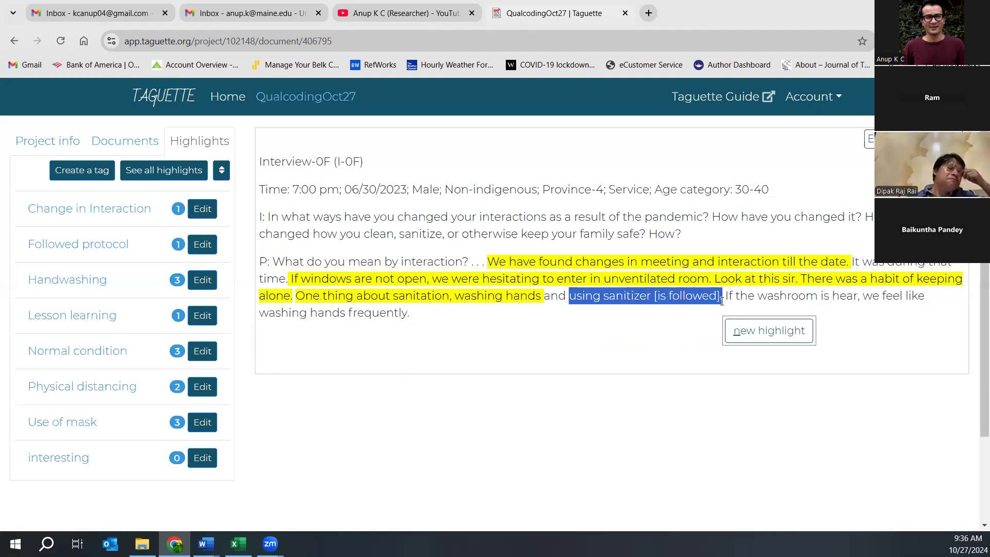
pyautogui.click(747, 332)
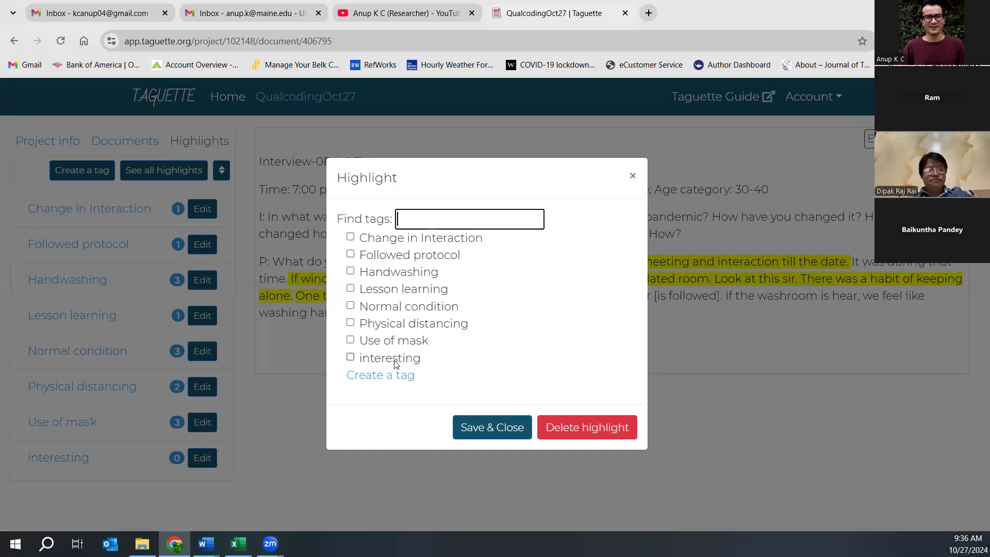
pyautogui.click(378, 374)
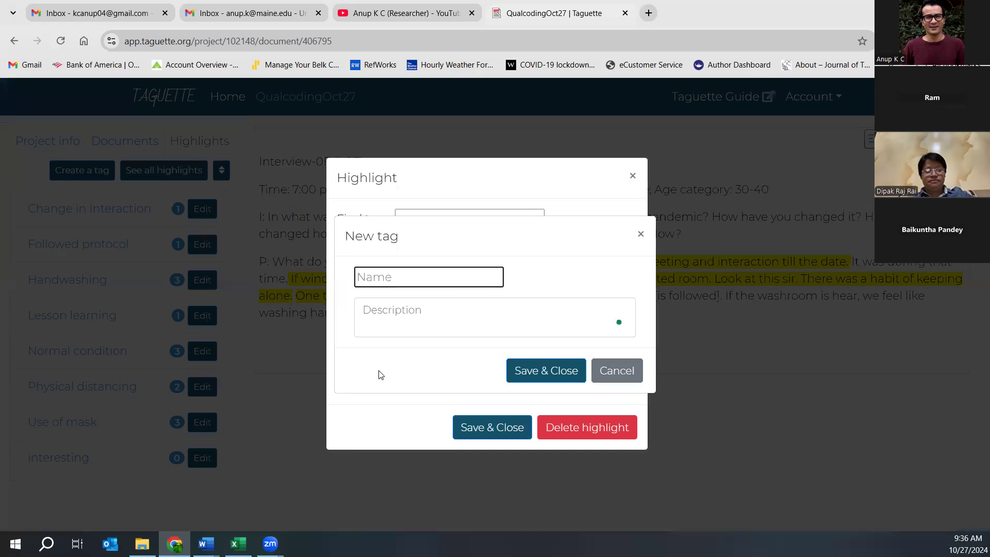
pyautogui.write('Saniti')
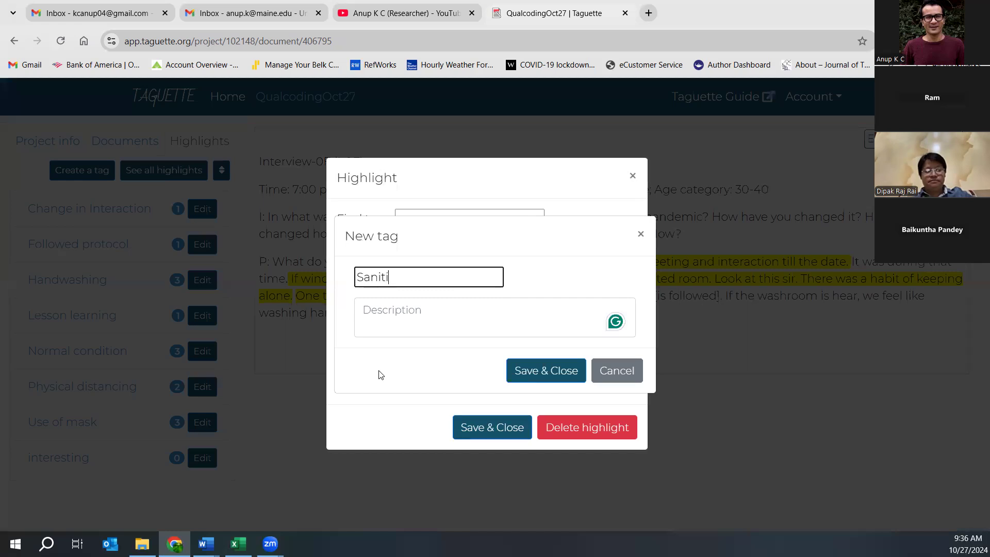
pyautogui.click(522, 370)
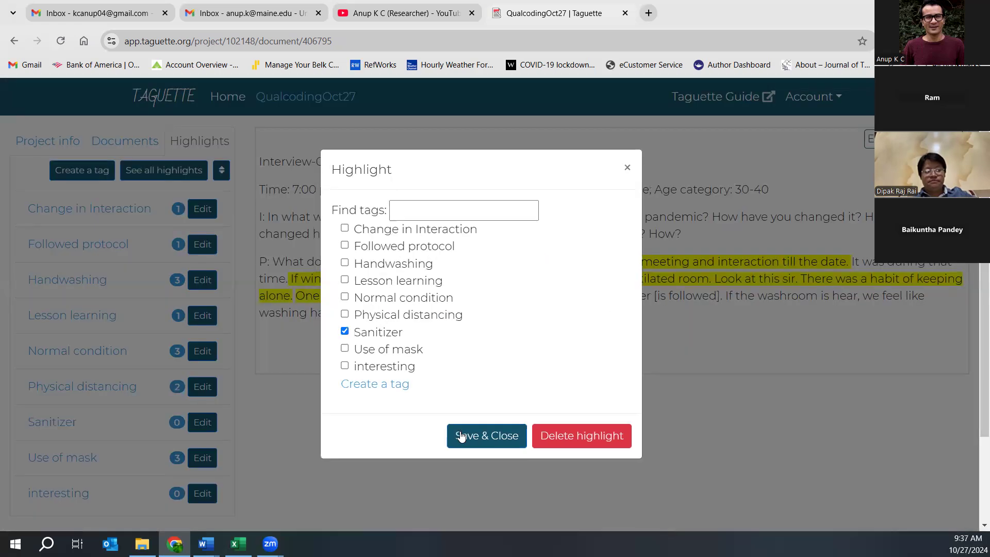
pyautogui.click(461, 436)
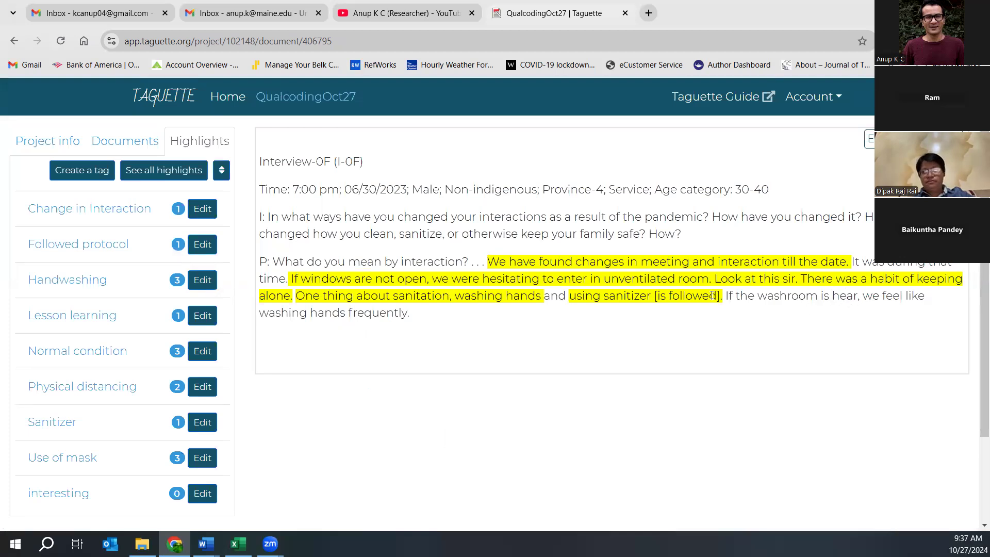
# - Tag the sentence about washing hands frequently as Handwashing
pyautogui.moveTo(725, 290); pyautogui.dragTo(460, 320)
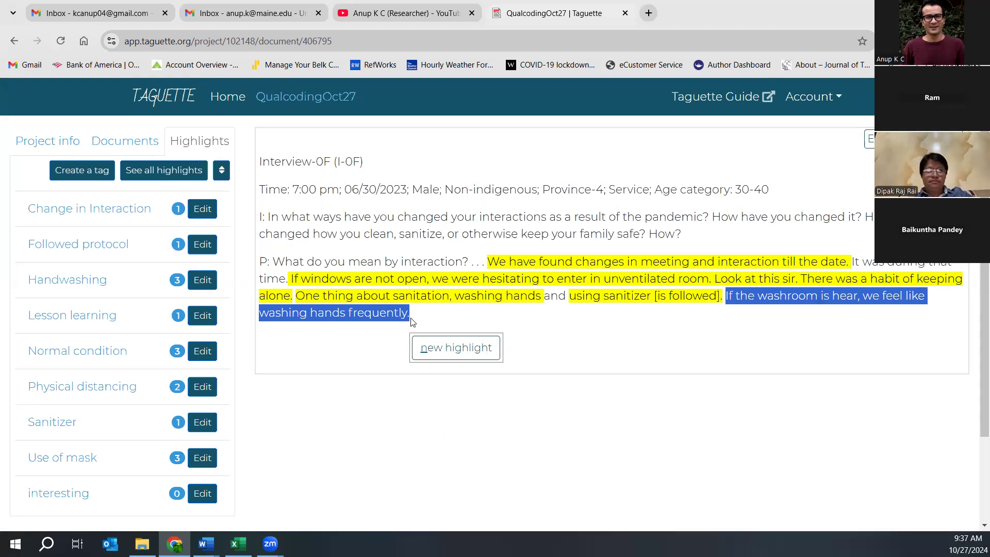
pyautogui.click(454, 347)
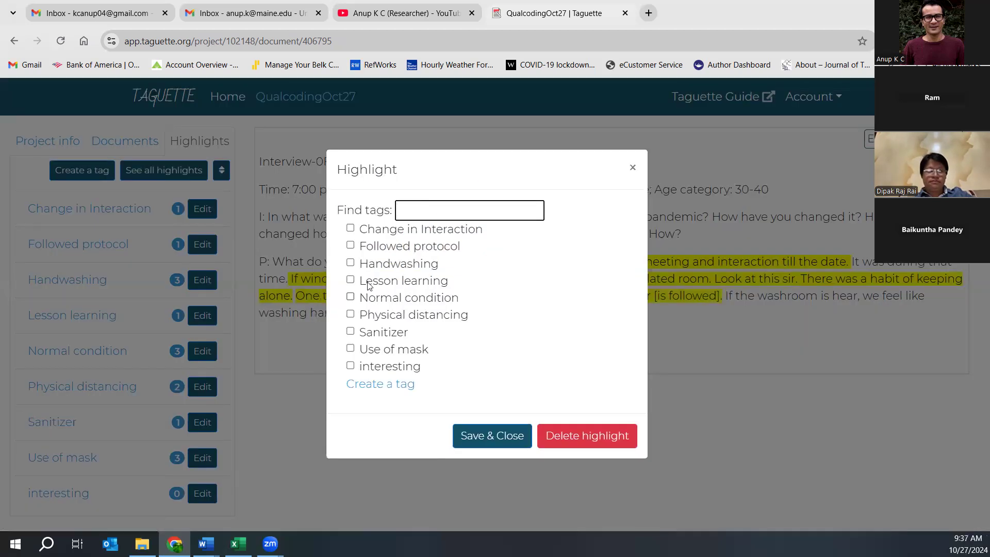
pyautogui.click(350, 263)
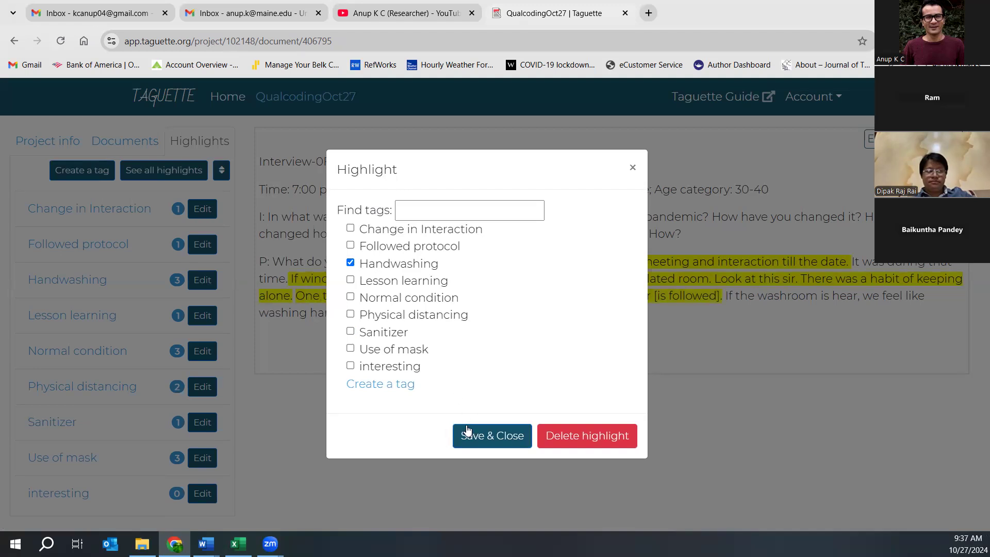
pyautogui.click(468, 435)
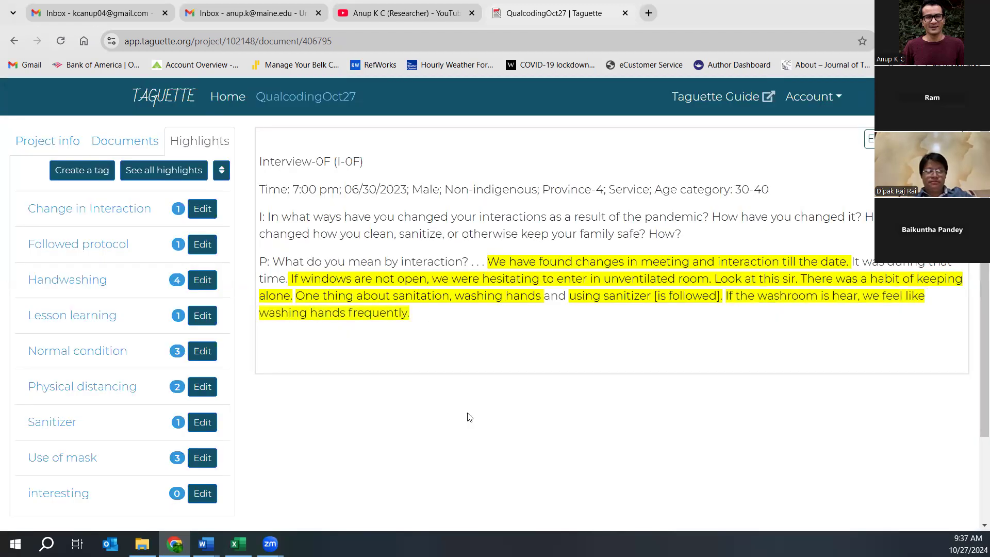
# - Open Interview 3 and tag its insufficient pandemic information sentence with a new Lack of information tag
pyautogui.click(111, 142)
pyautogui.click(74, 283)
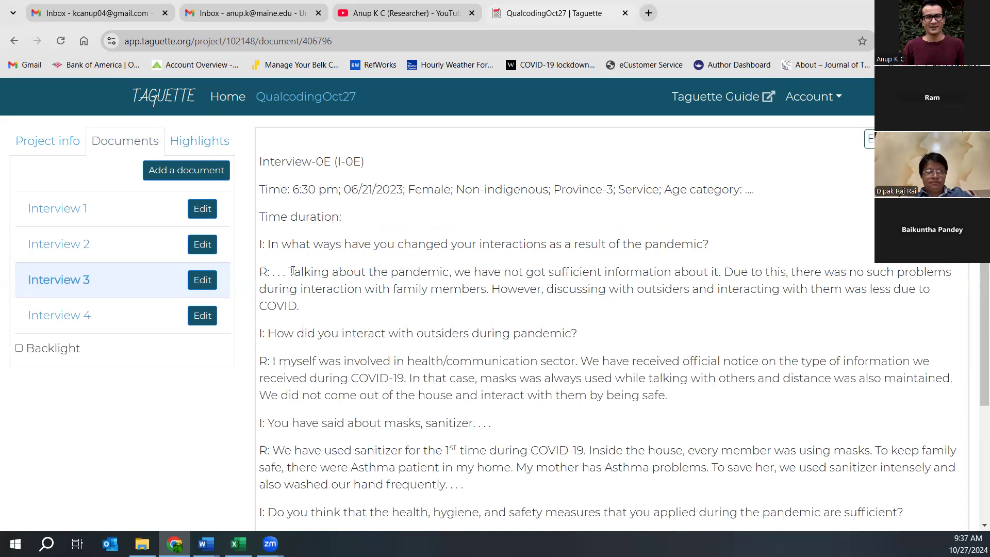
pyautogui.moveTo(289, 271); pyautogui.dragTo(720, 272)
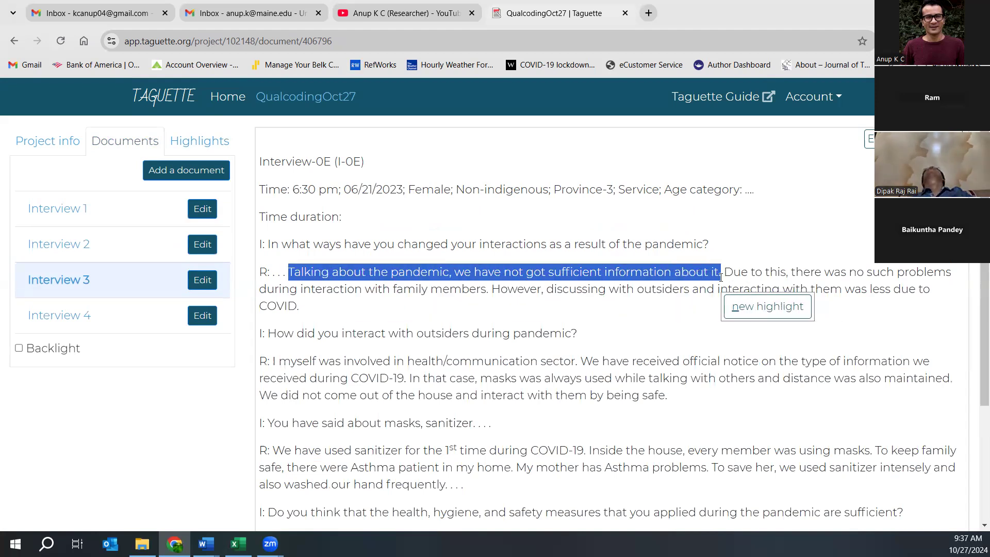
pyautogui.click(738, 309)
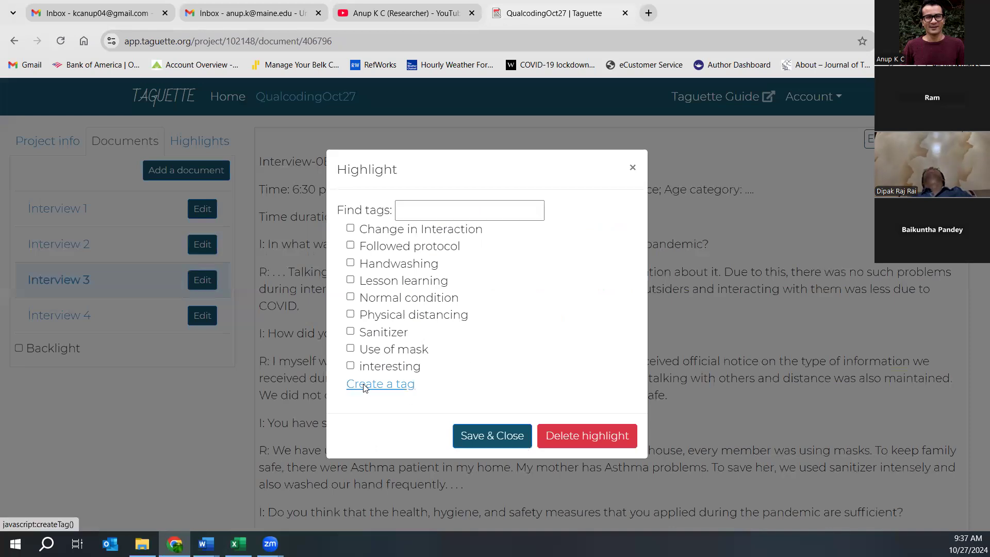
pyautogui.click(361, 386)
pyautogui.write('La')
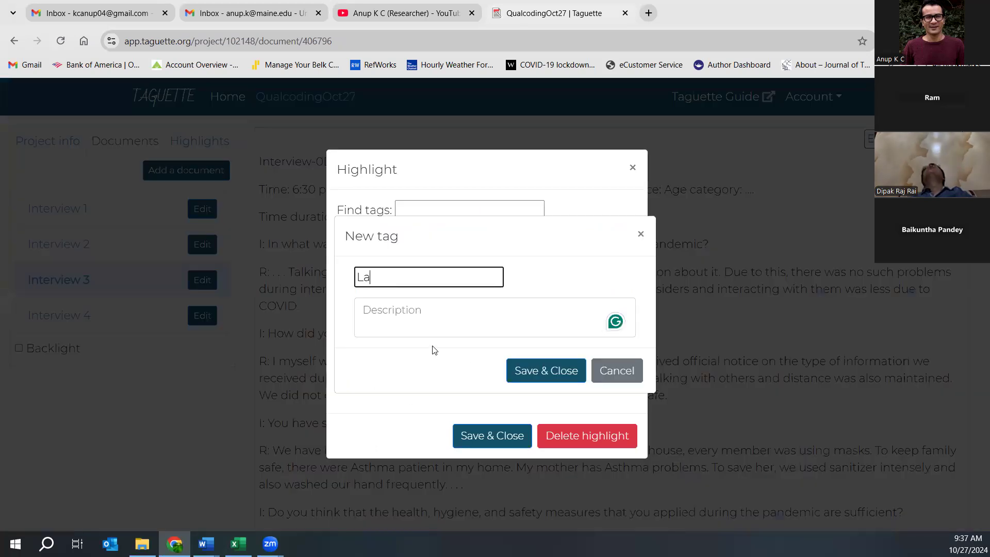
pyautogui.write('ck of information')
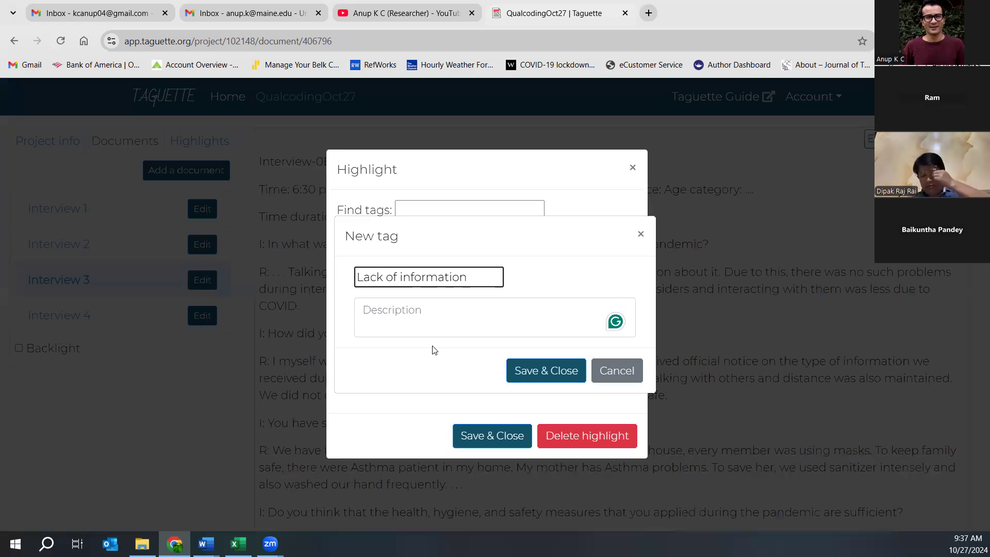
pyautogui.click(528, 372)
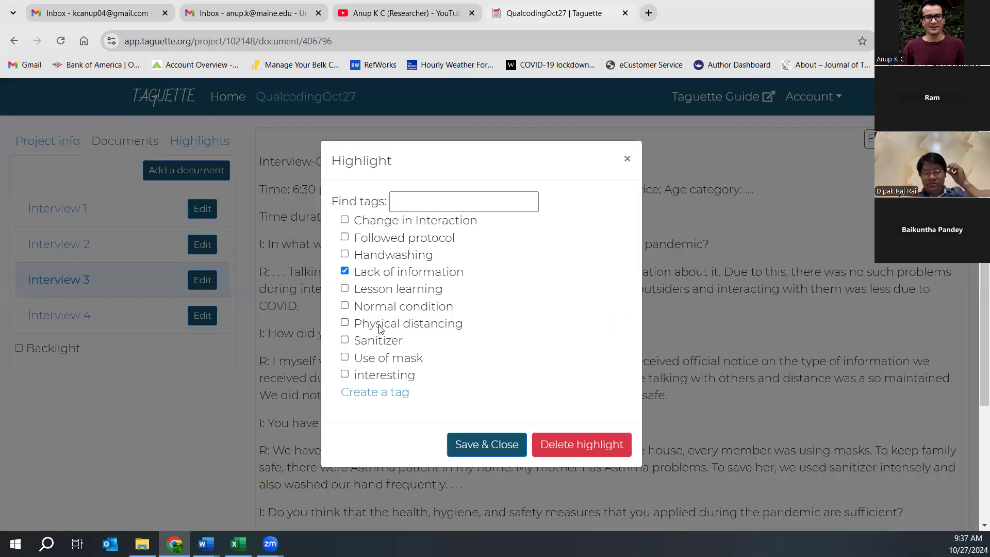
pyautogui.click(464, 445)
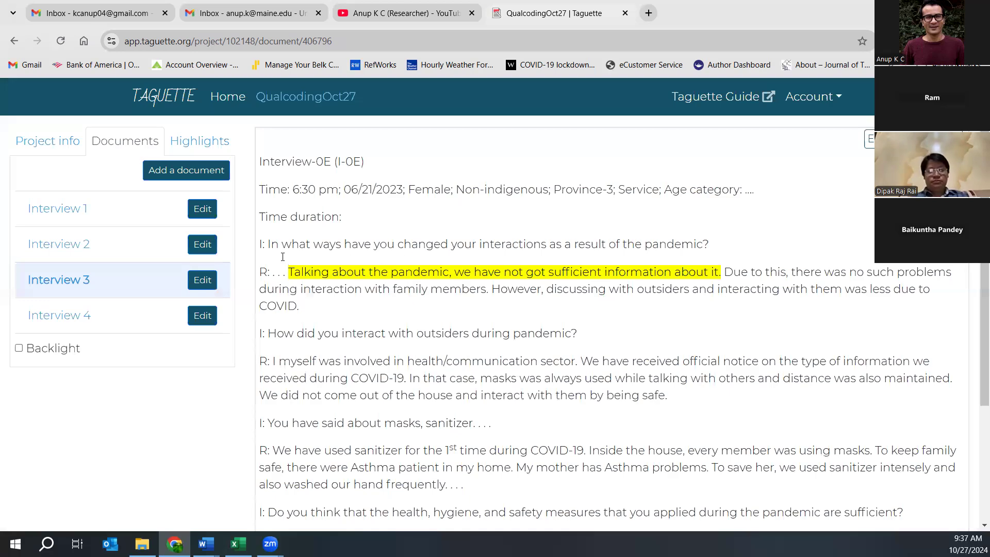
pyautogui.click(210, 140)
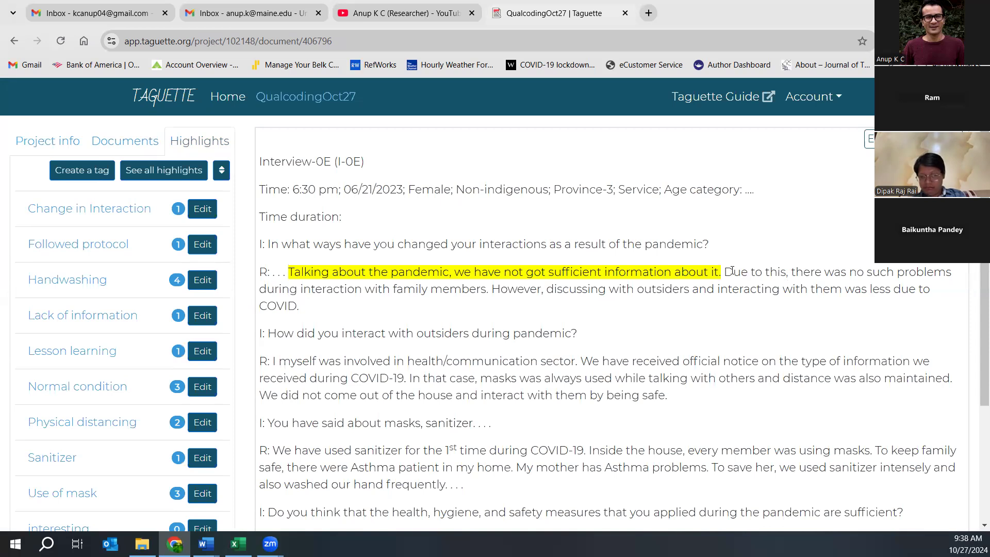
# - Tag the 'Due to this…' text about reduced outside interaction as Change in Interaction
pyautogui.moveTo(726, 270); pyautogui.dragTo(318, 311)
pyautogui.click(323, 339)
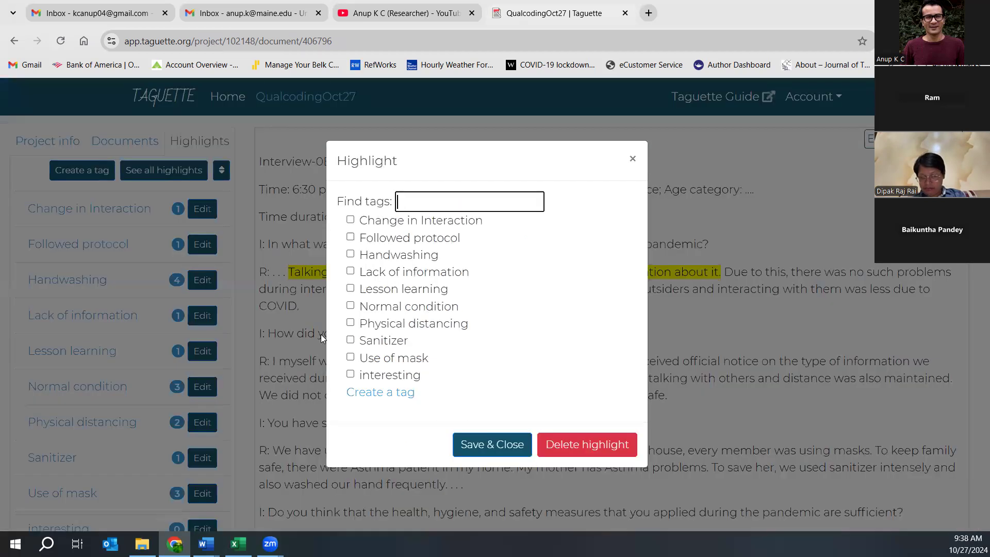
pyautogui.click(351, 219)
pyautogui.click(485, 443)
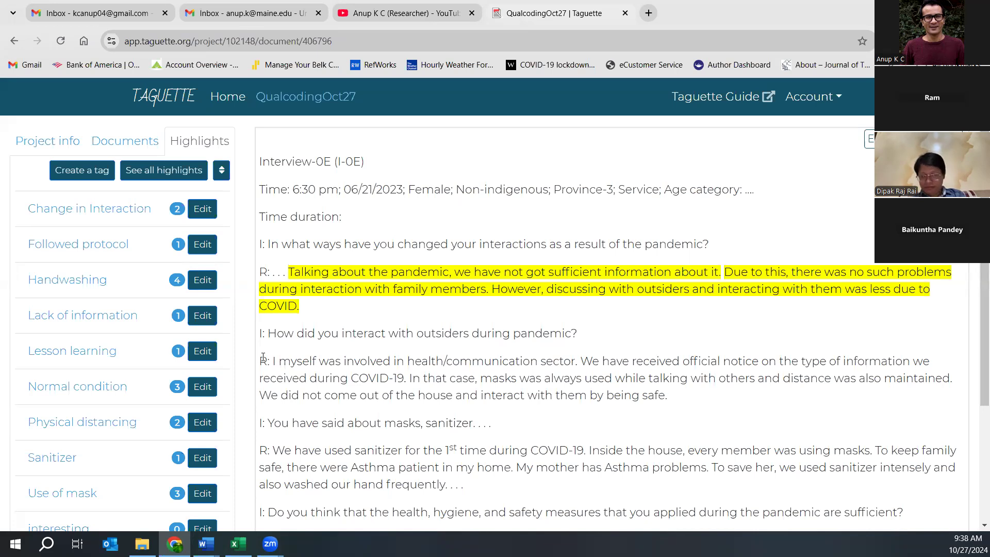
# - Highlight the 'I myself…' answer on official COVID-19 notices under a new New information tag
pyautogui.moveTo(270, 360); pyautogui.dragTo(411, 384)
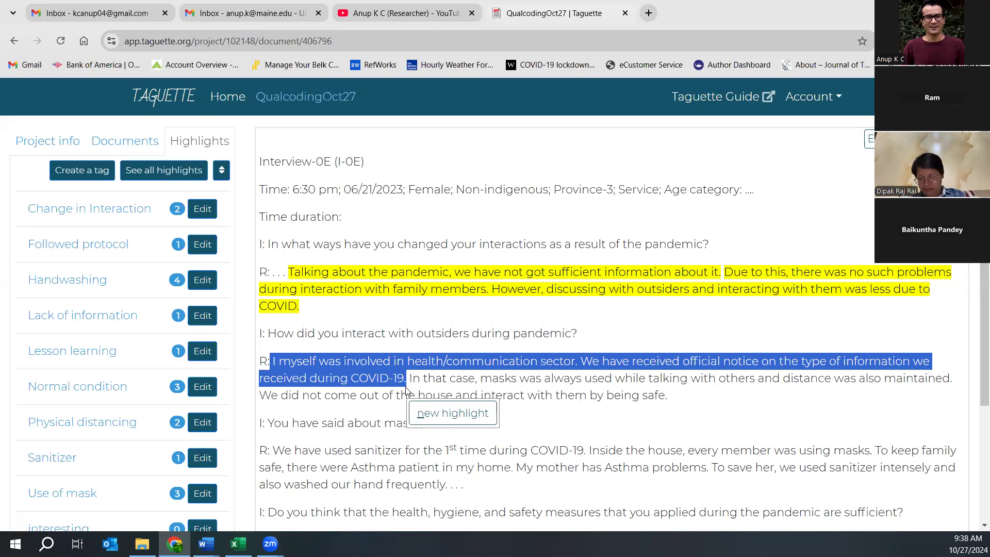
pyautogui.click(444, 414)
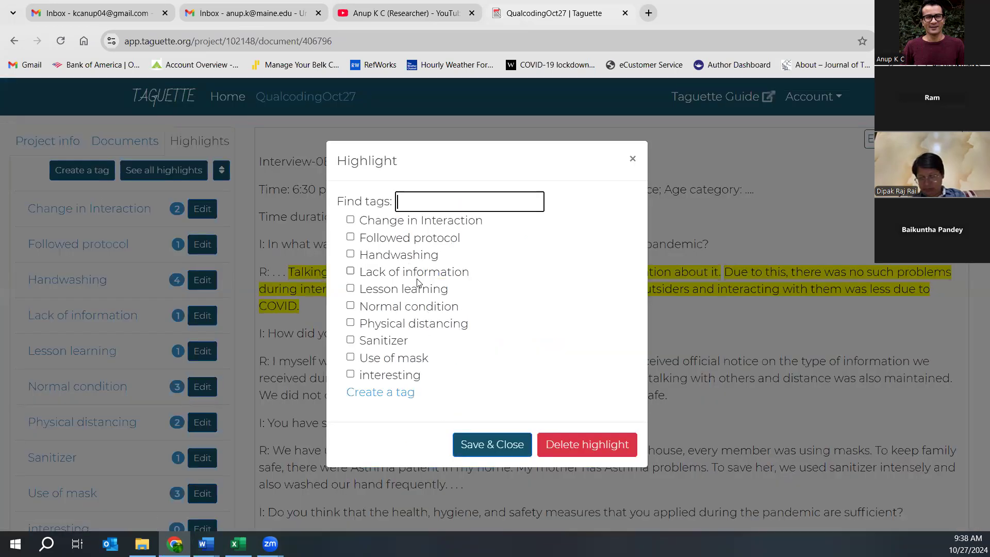
pyautogui.click(382, 392)
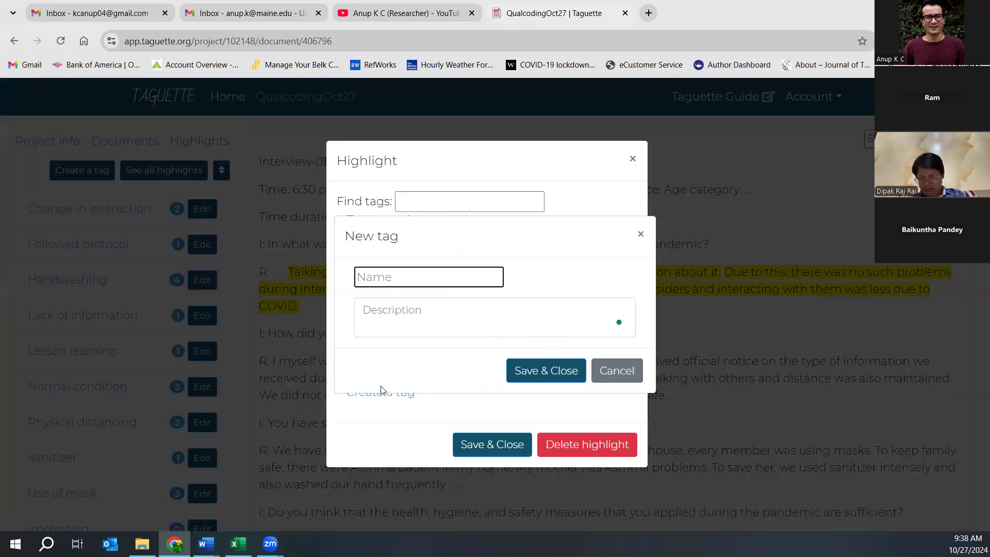
pyautogui.write('N')
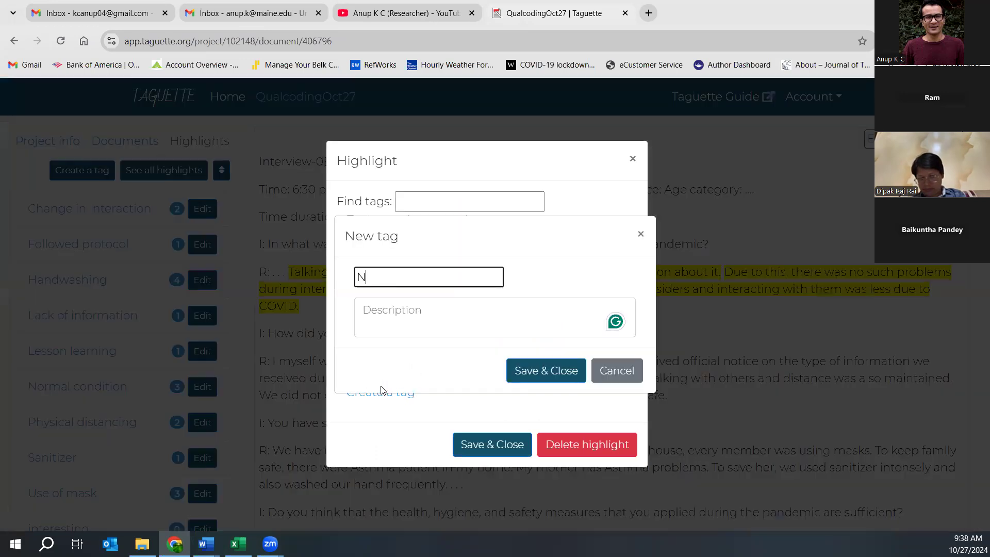
pyautogui.write('ew information')
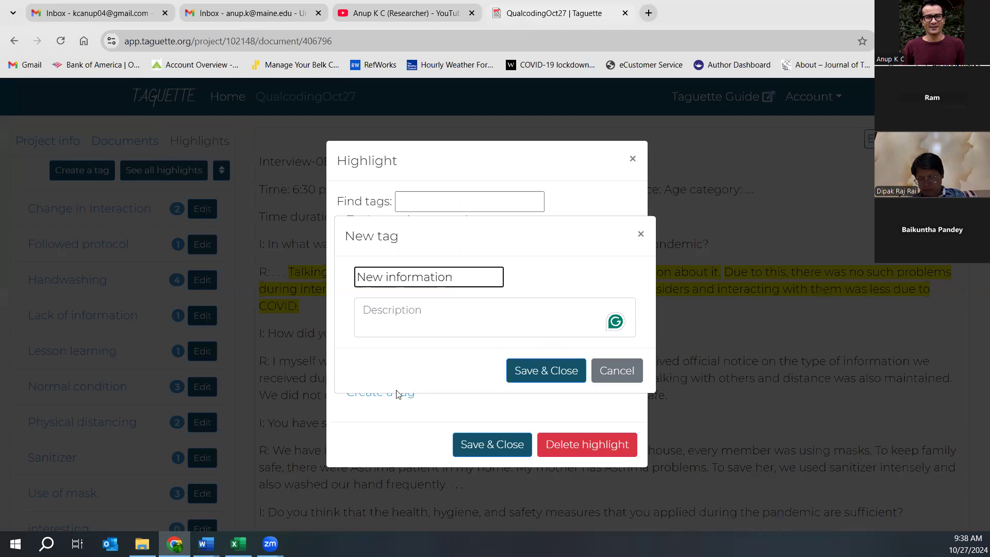
pyautogui.click(512, 380)
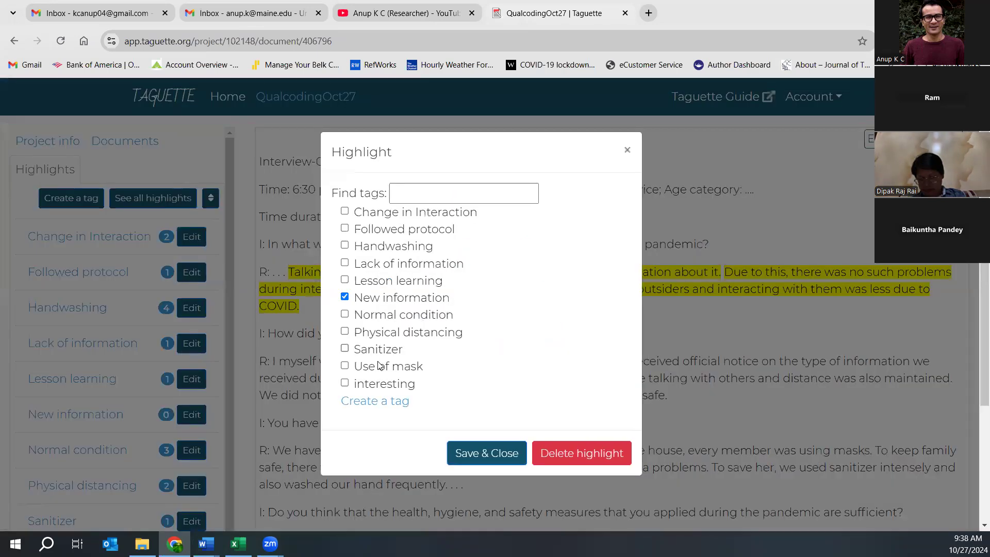
pyautogui.click(467, 454)
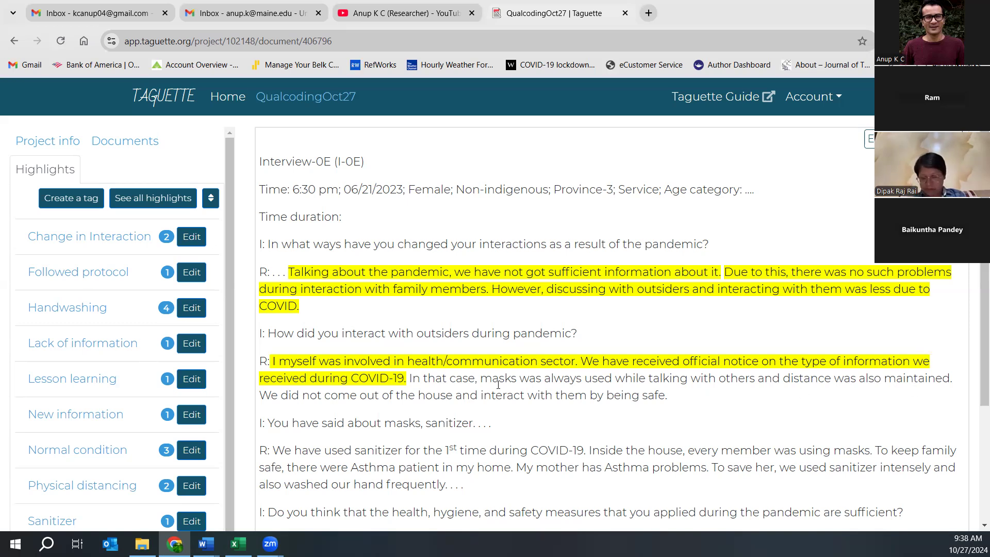
# - Tag the sentence about always using masks as Use of mask
pyautogui.moveTo(409, 372); pyautogui.dragTo(755, 381)
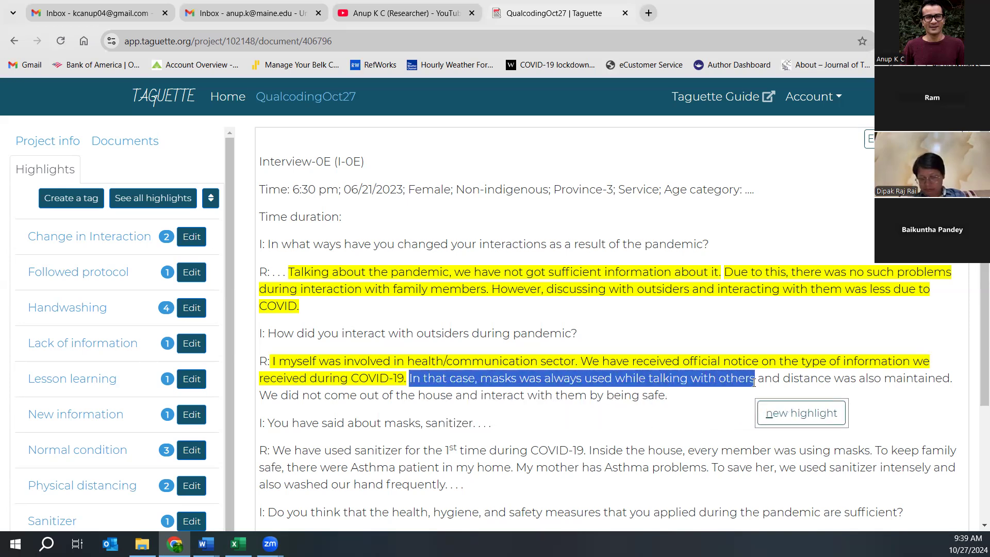
pyautogui.click(786, 411)
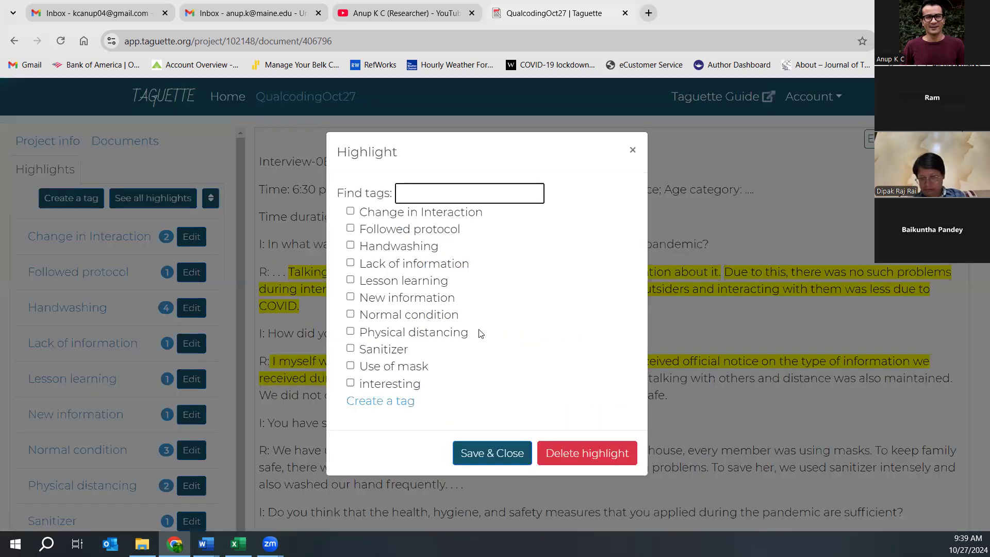
pyautogui.click(351, 366)
pyautogui.click(475, 462)
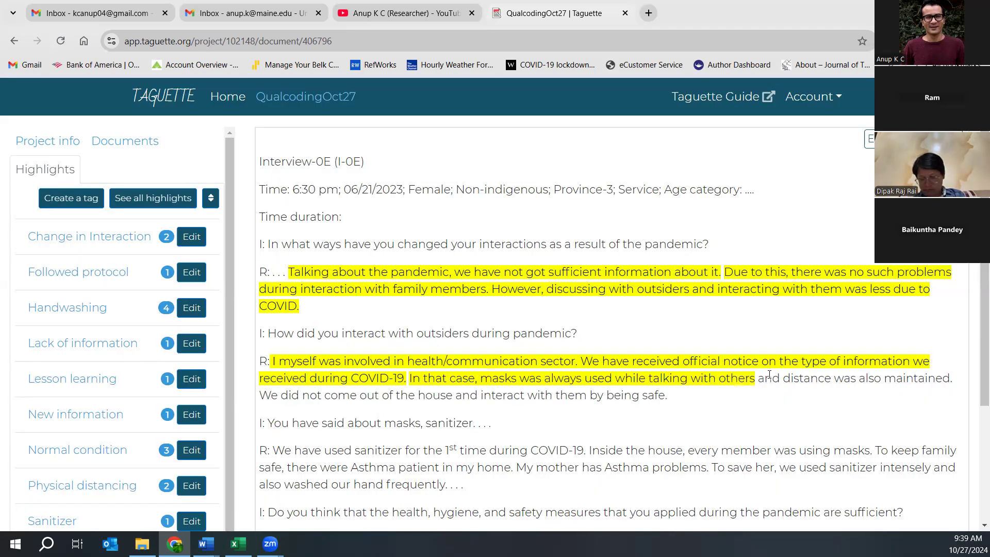
# - Tag 'distance was also maintained…being safe.' as Physical distancing
pyautogui.moveTo(785, 377); pyautogui.dragTo(676, 407)
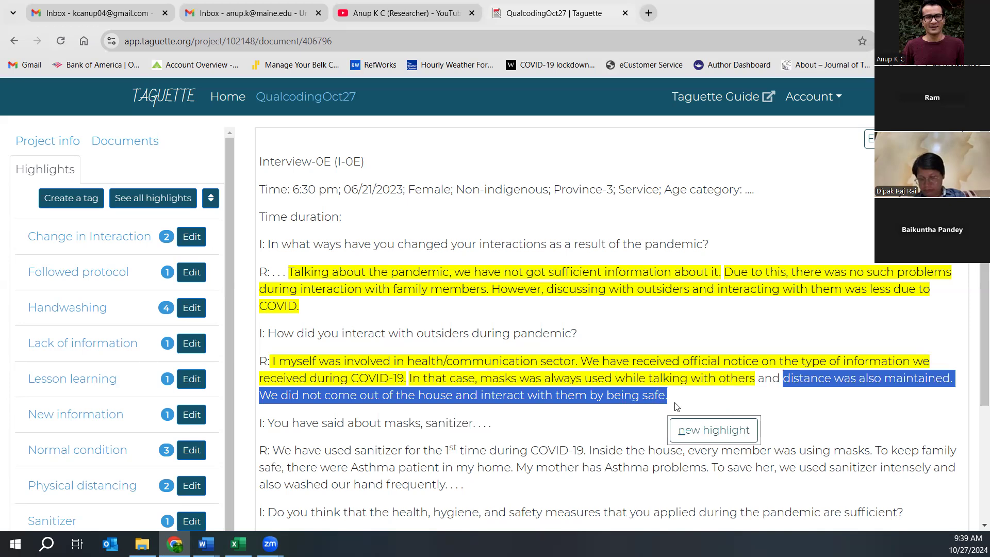
pyautogui.click(692, 429)
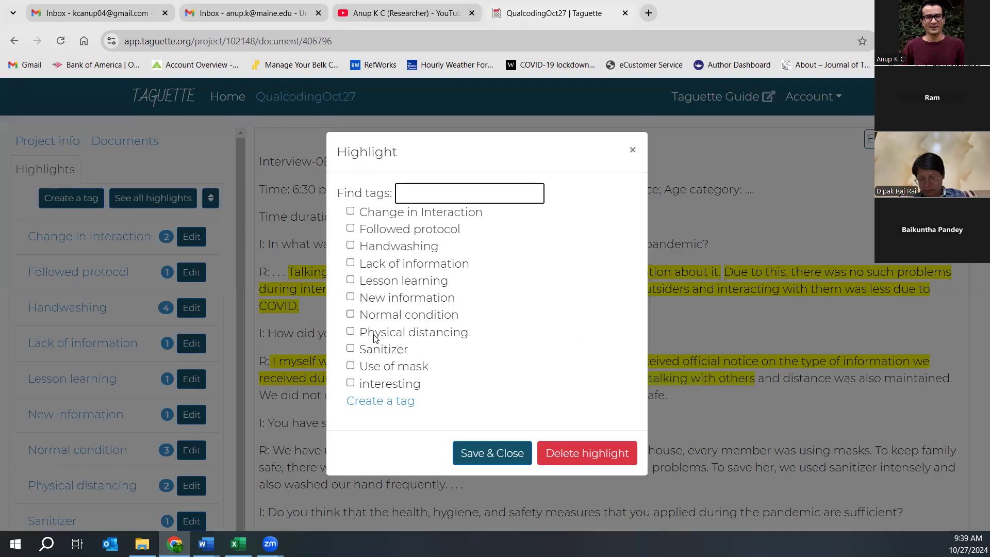
pyautogui.click(352, 332)
pyautogui.click(488, 453)
# - Tag the sentence about first using sanitizer as Sanitizer
pyautogui.scroll(-3, 443, 284)
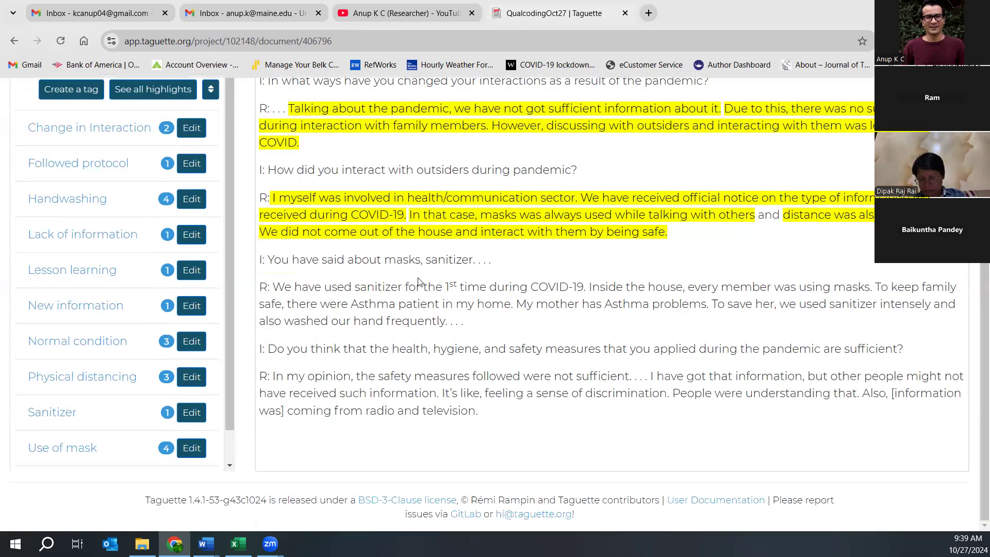
pyautogui.moveTo(275, 287); pyautogui.dragTo(586, 290)
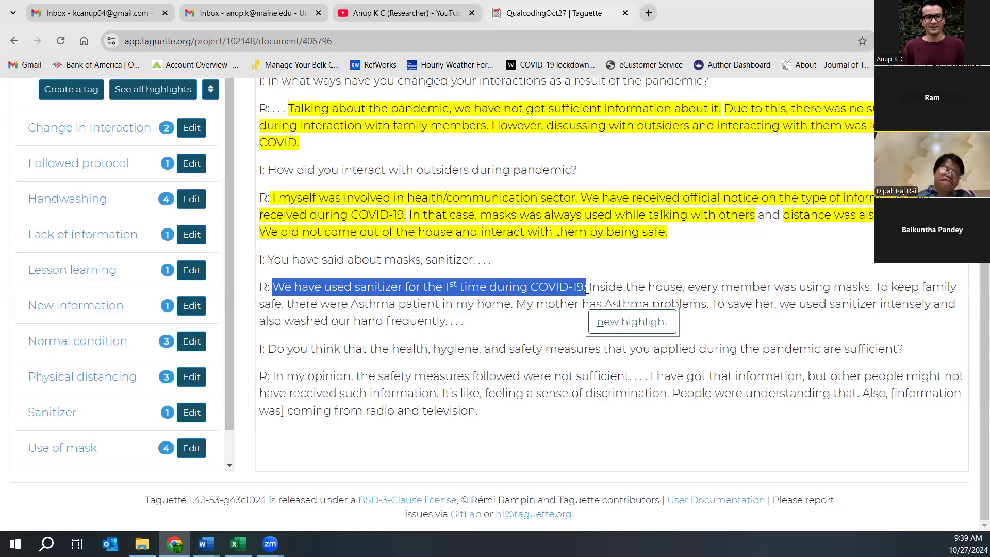
pyautogui.click(608, 324)
pyautogui.click(350, 348)
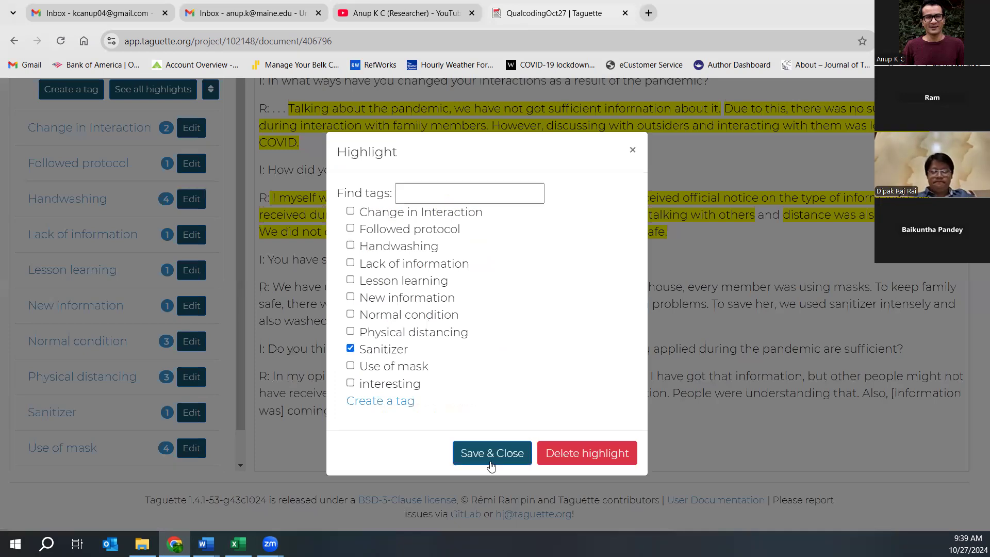
pyautogui.click(492, 460)
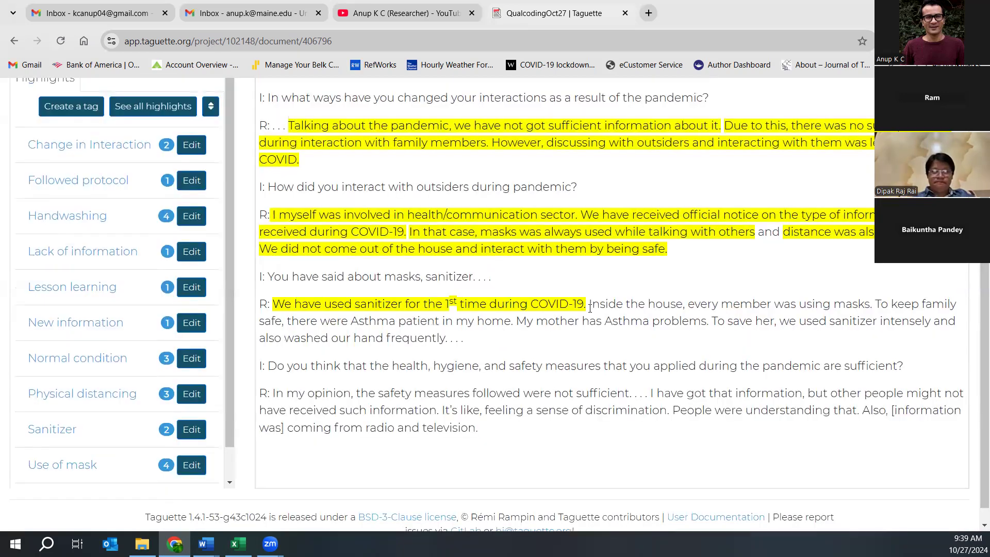
# - Tag the sentence about everyone wearing masks inside the house as Use of mask
pyautogui.moveTo(589, 306); pyautogui.dragTo(877, 306)
pyautogui.click(899, 341)
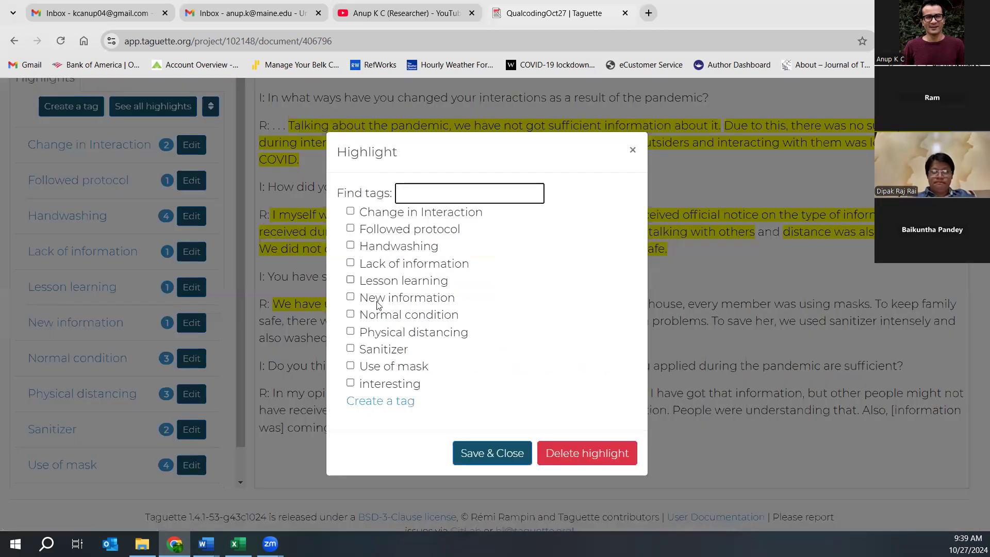
pyautogui.click(353, 367)
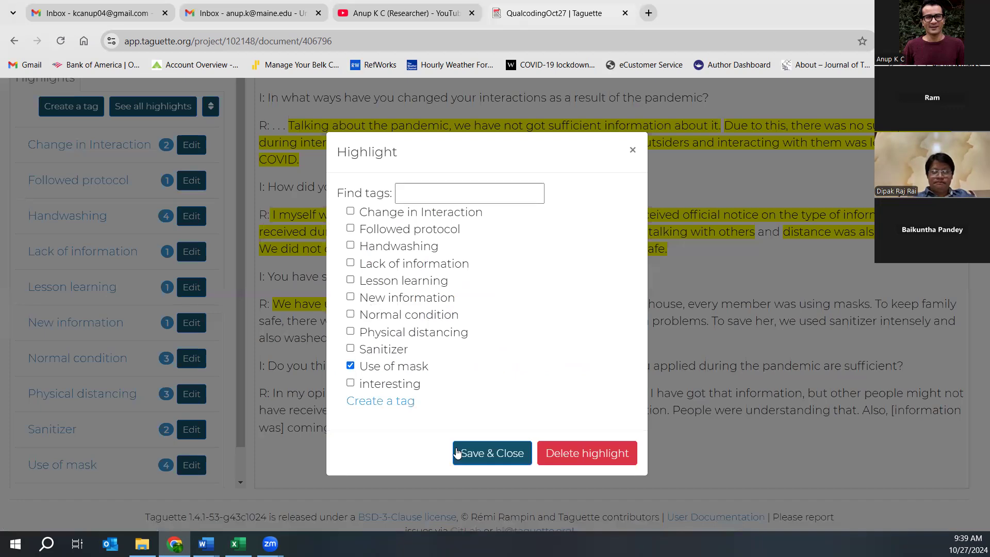
pyautogui.click(472, 453)
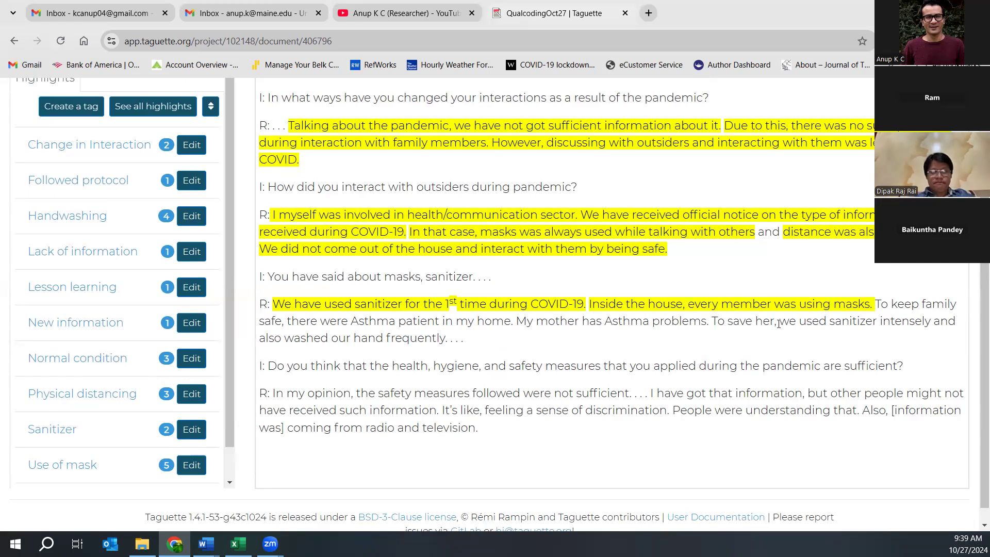
# - Tag the sanitizing and hand-washing sentence Sanitizer and Handwashing; highlight the 'not sufficient' sentence
pyautogui.moveTo(713, 320); pyautogui.dragTo(447, 343)
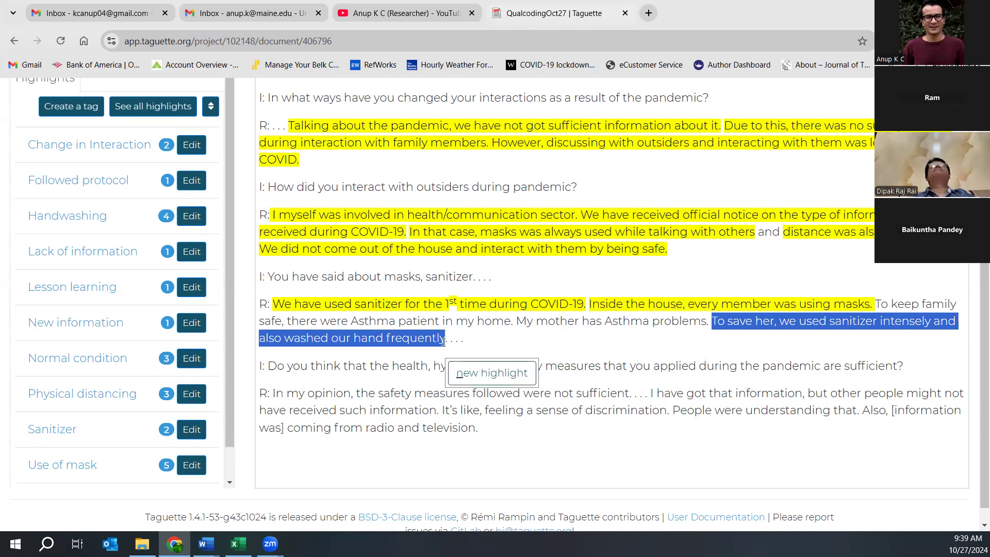
pyautogui.click(497, 367)
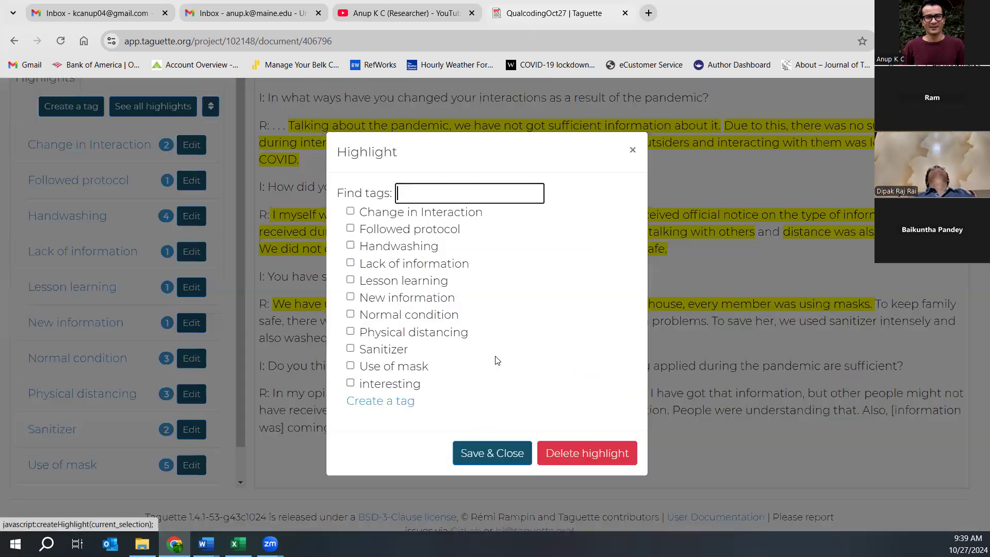
pyautogui.click(350, 349)
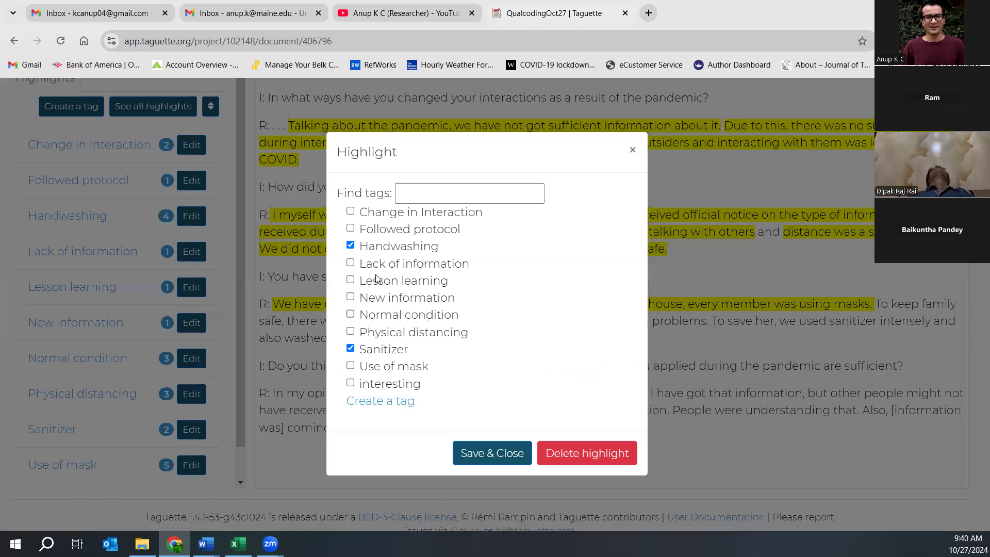
pyautogui.click(489, 453)
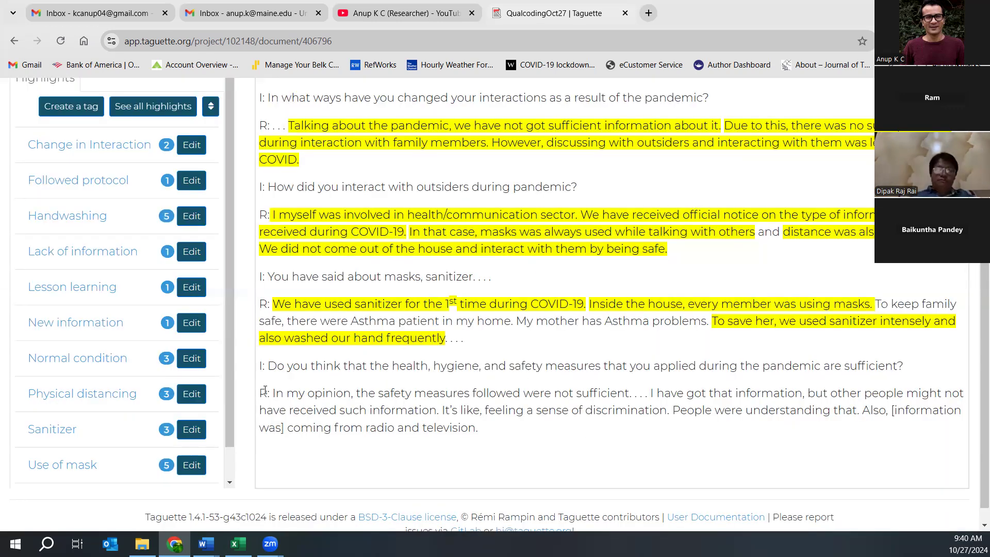
pyautogui.moveTo(271, 392); pyautogui.dragTo(635, 386)
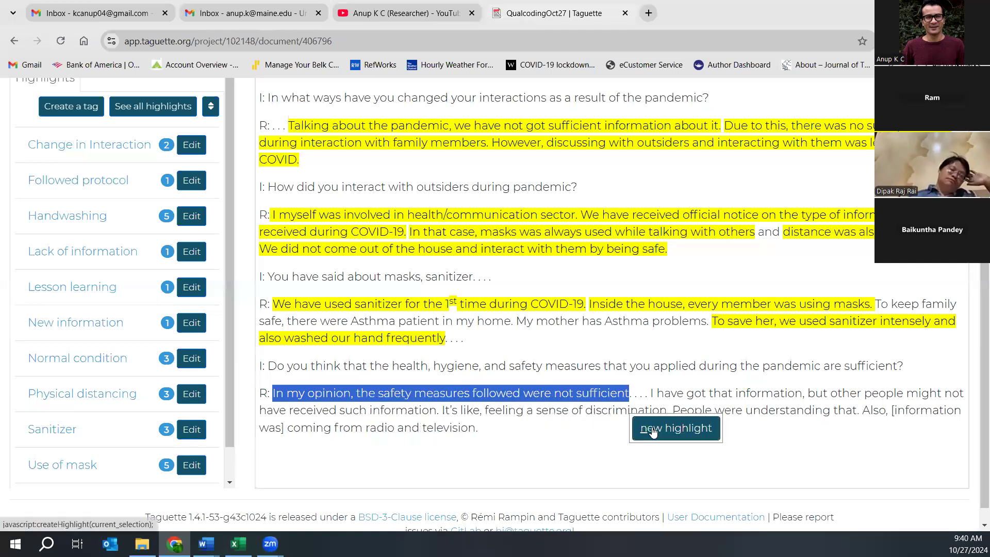
pyautogui.click(654, 429)
# - Drop a started new tag and tag the 'measures were not sufficient' sentence as Lack of information
pyautogui.click(384, 400)
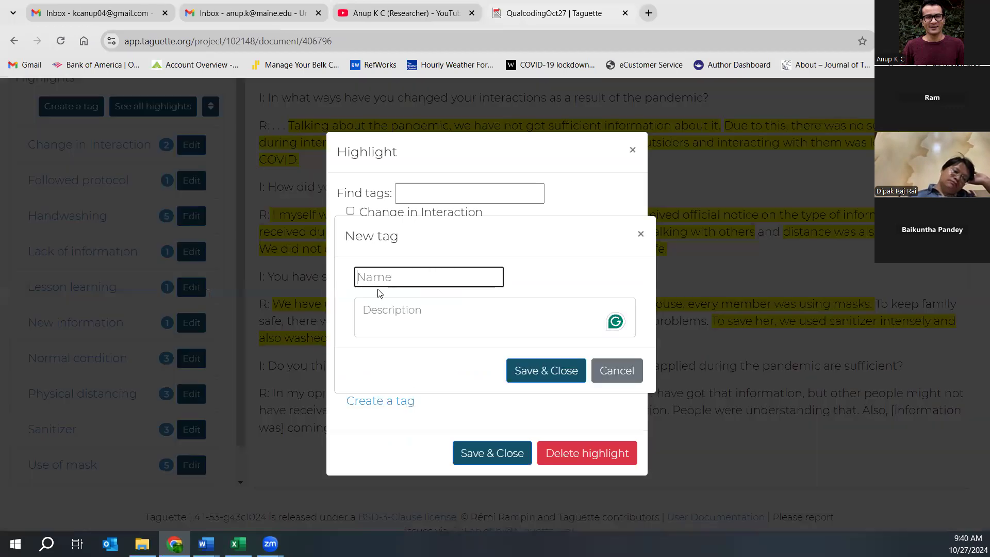
pyautogui.write('Insuffici')
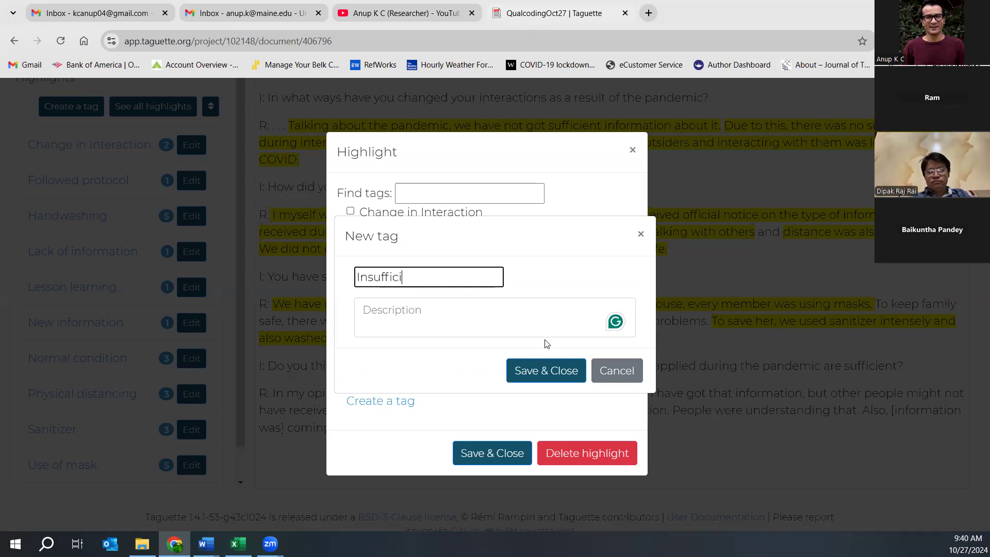
pyautogui.click(626, 375)
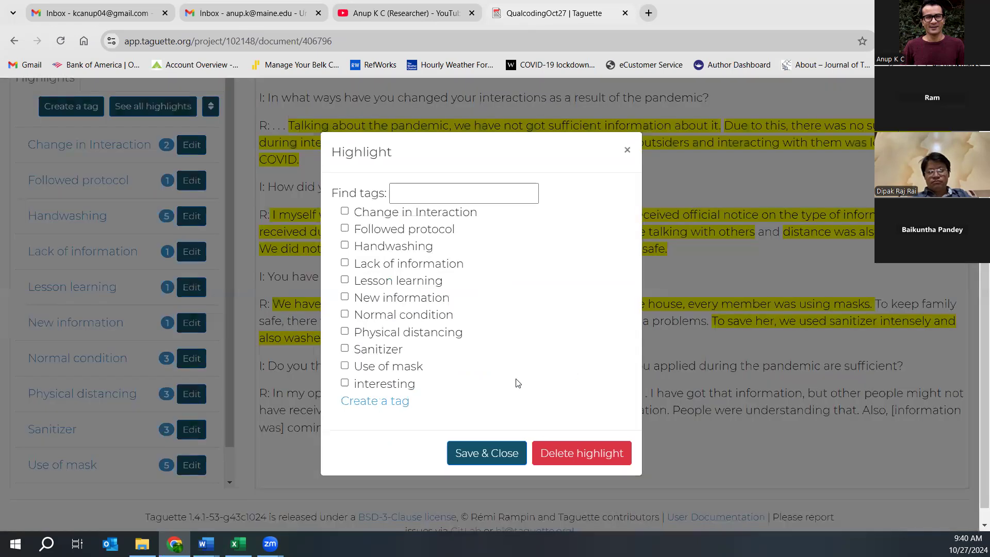
pyautogui.click(345, 263)
pyautogui.click(486, 453)
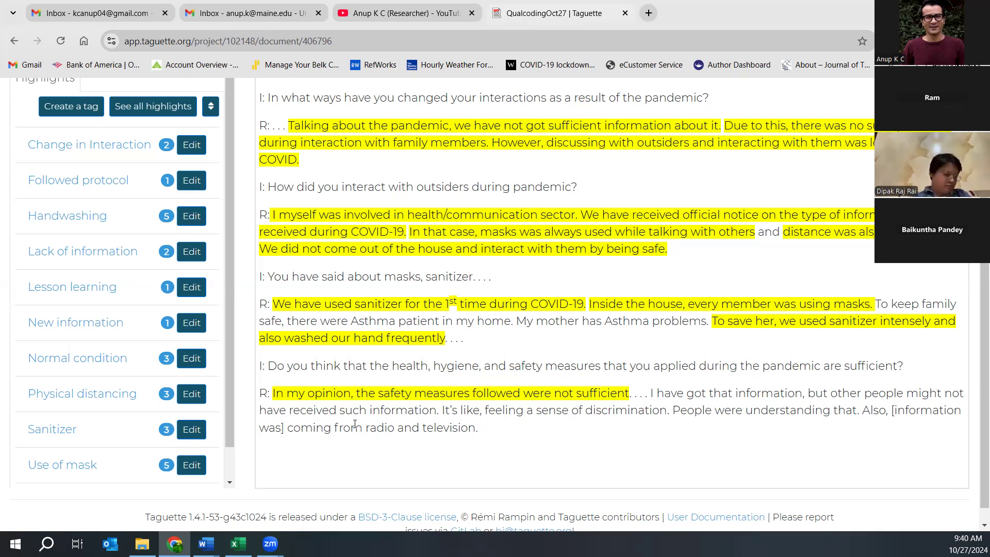
# - Highlight the 'I have got that information…' sentences and tag them New information
pyautogui.moveTo(650, 393); pyautogui.dragTo(443, 422)
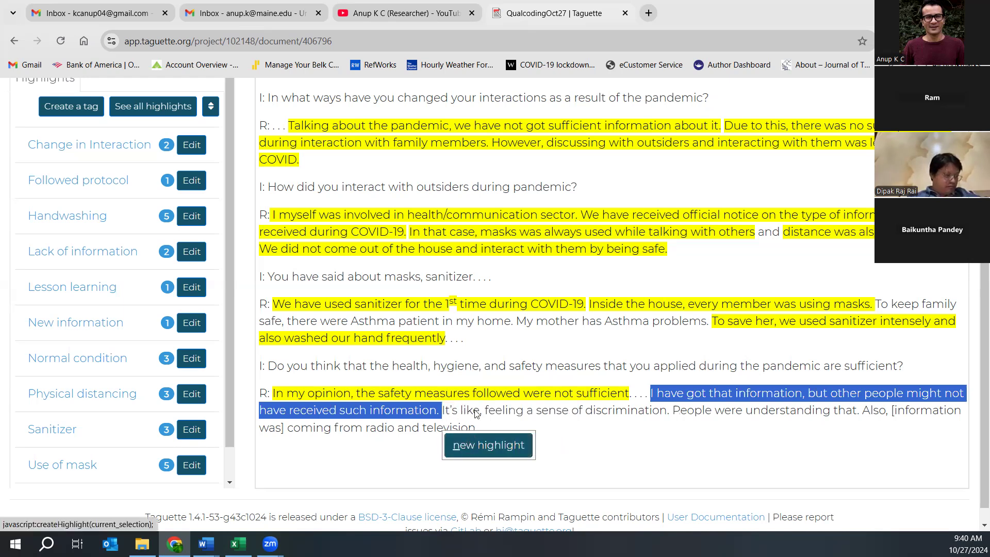
pyautogui.click(470, 446)
pyautogui.click(350, 296)
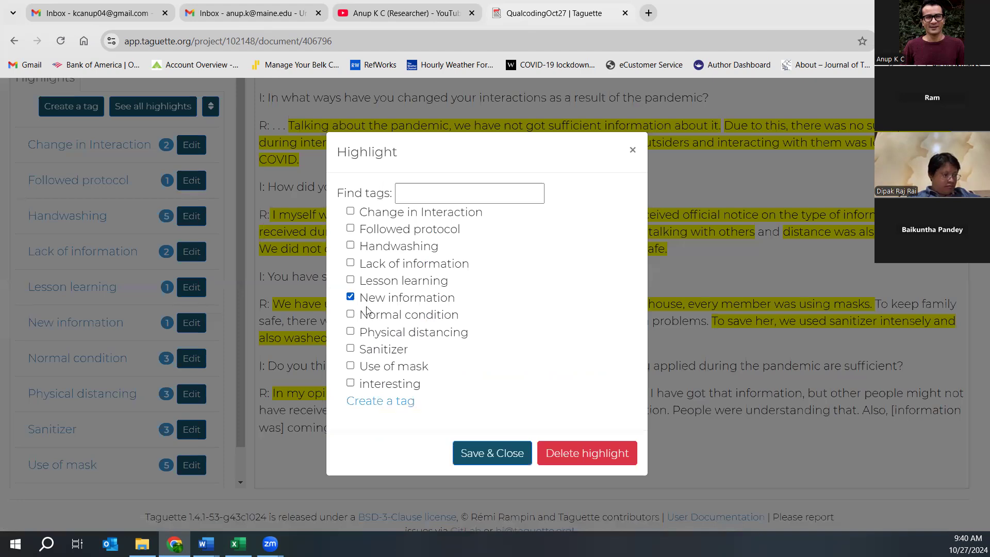
pyautogui.click(486, 453)
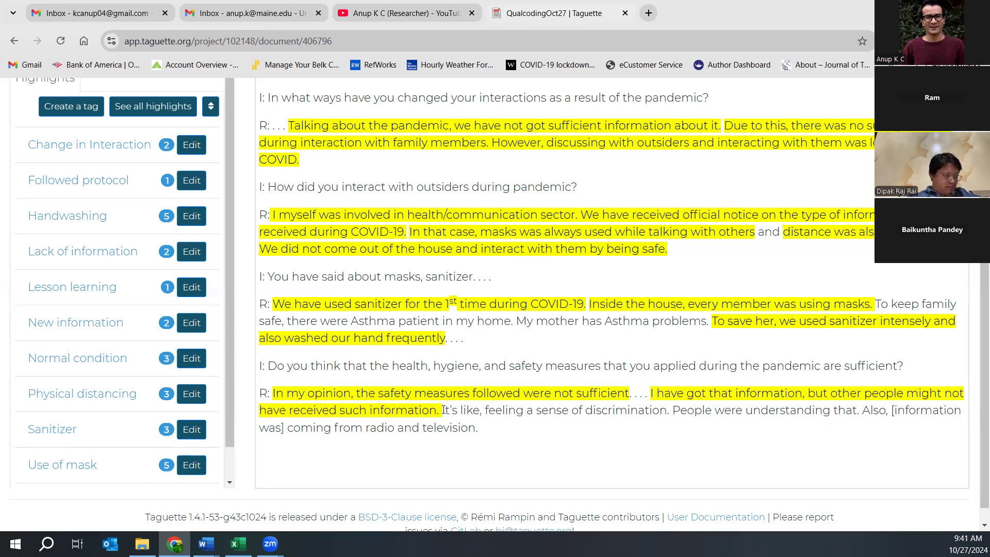
# - Highlight the rest of the answer through 'television' and tag it New information
pyautogui.moveTo(442, 410); pyautogui.dragTo(478, 428)
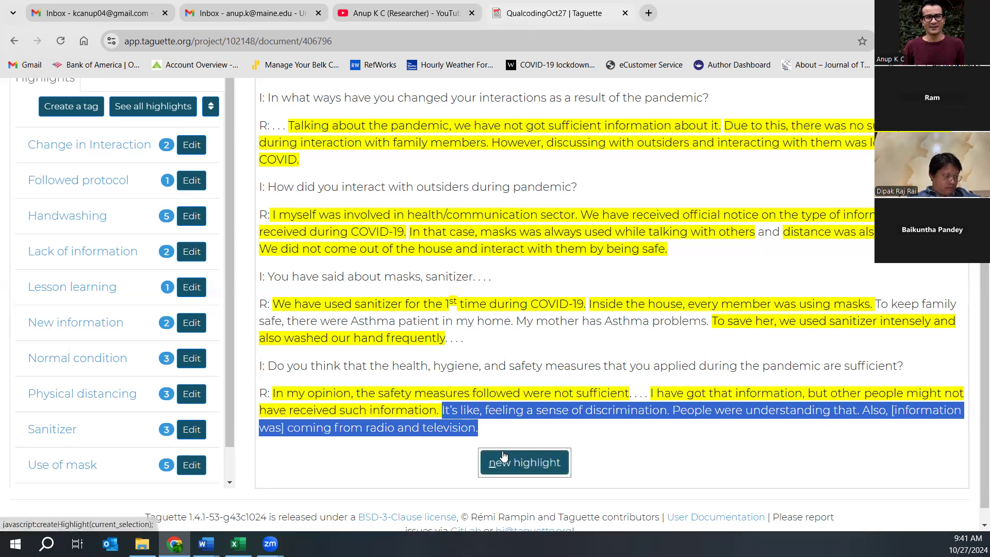
pyautogui.click(503, 457)
pyautogui.click(350, 297)
pyautogui.click(492, 453)
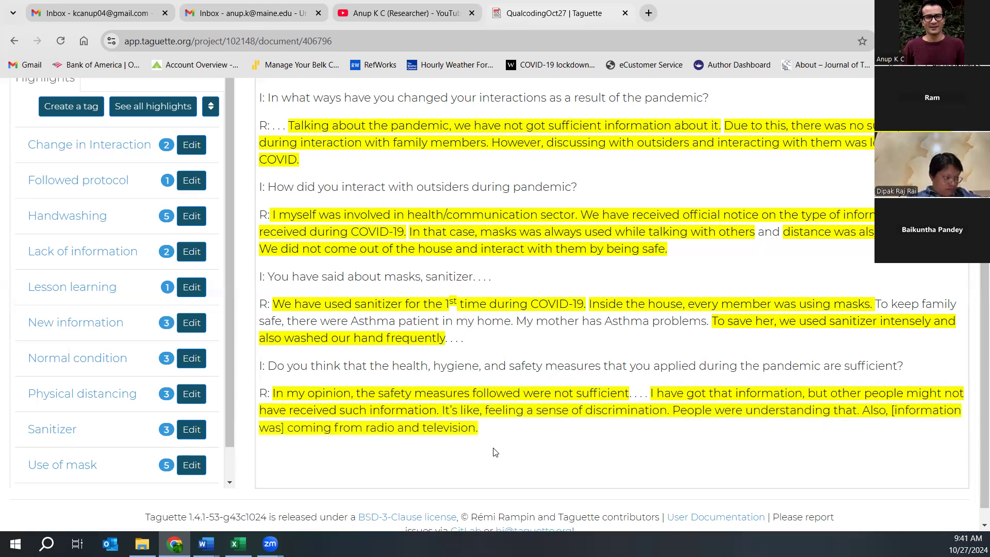
pyautogui.scroll(3, 126, 122)
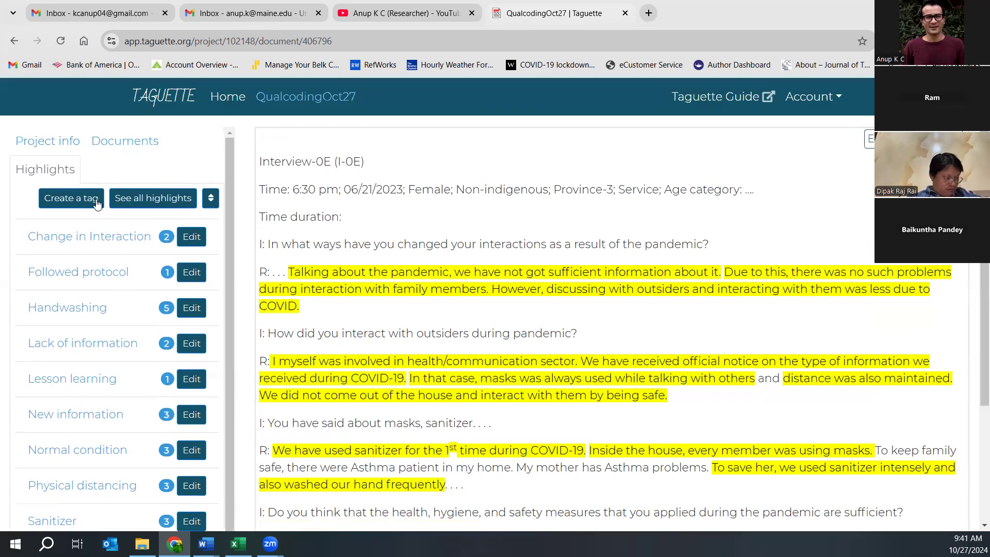
# - Open Interview 4 from the Documents list, showing the FGD-0D focus group transcript
pyautogui.click(127, 143)
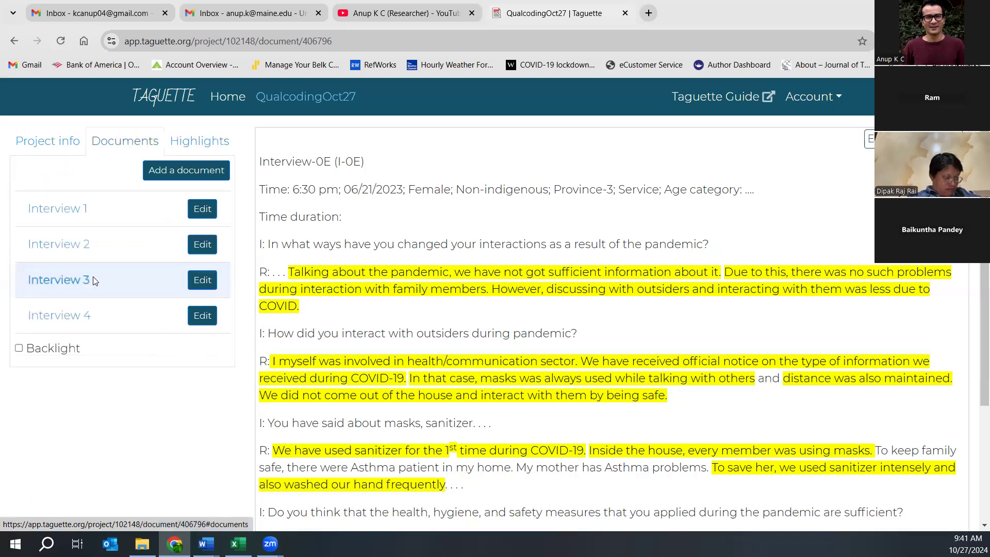
pyautogui.click(68, 323)
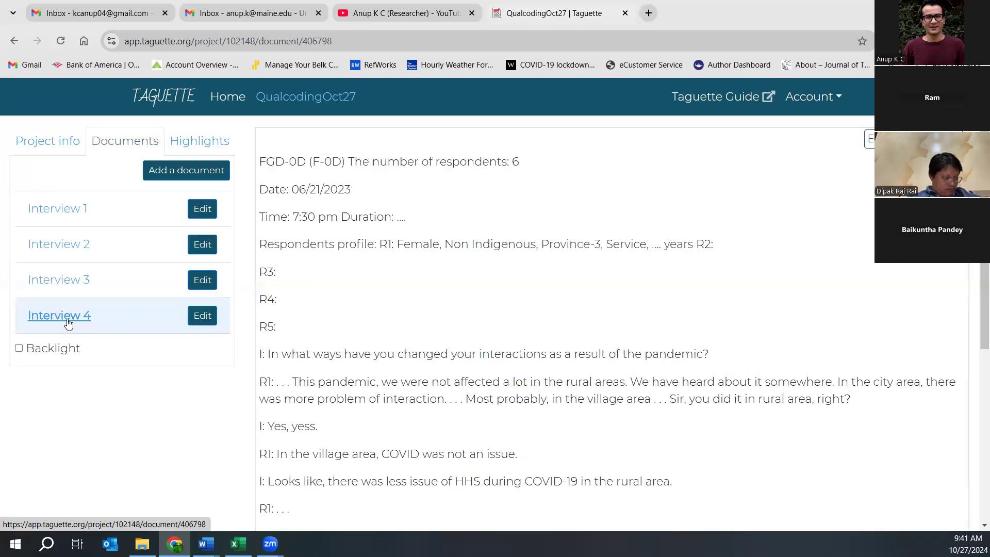
pyautogui.scroll(-5, 387, 341)
pyautogui.scroll(5, 386, 339)
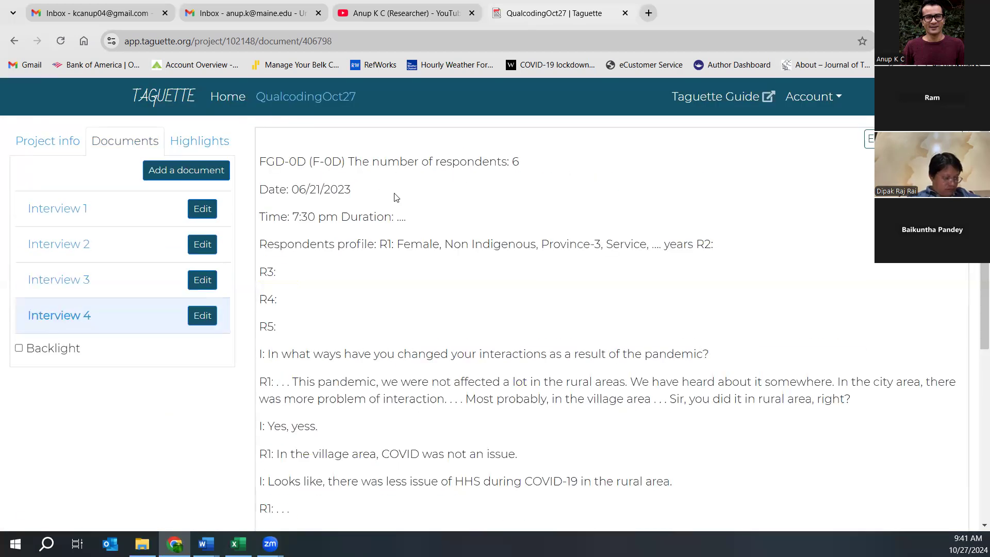
pyautogui.scroll(-5, 396, 197)
pyautogui.scroll(5, 396, 197)
# - Highlight R1's passage on rural areas being little affected and tag it Change in Interaction
pyautogui.moveTo(293, 381); pyautogui.dragTo(789, 382)
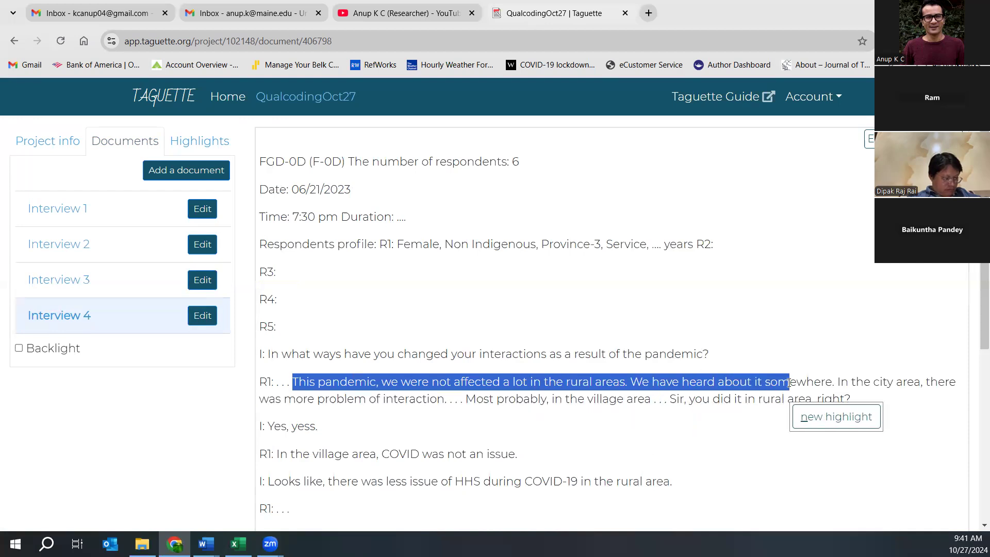
pyautogui.moveTo(544, 381); pyautogui.dragTo(444, 402)
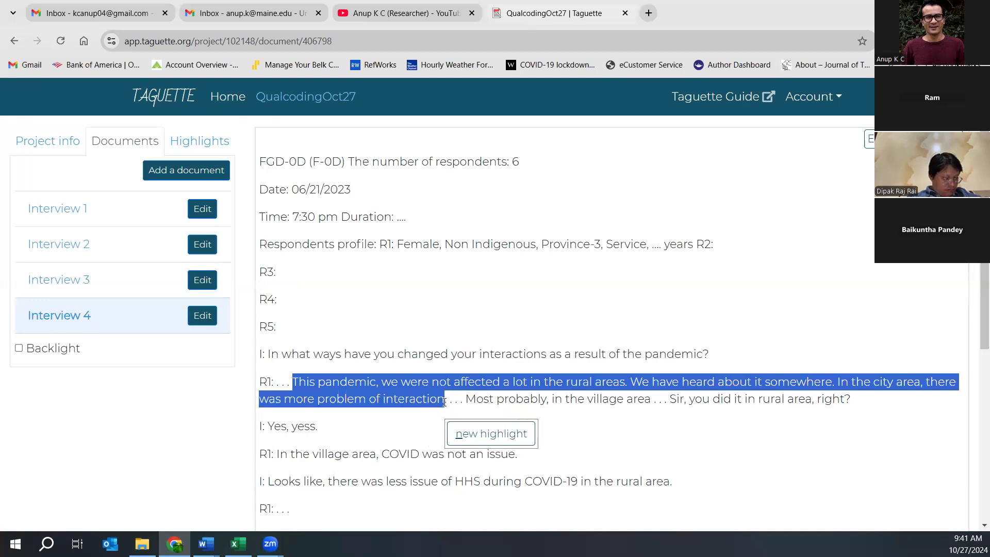
pyautogui.click(464, 432)
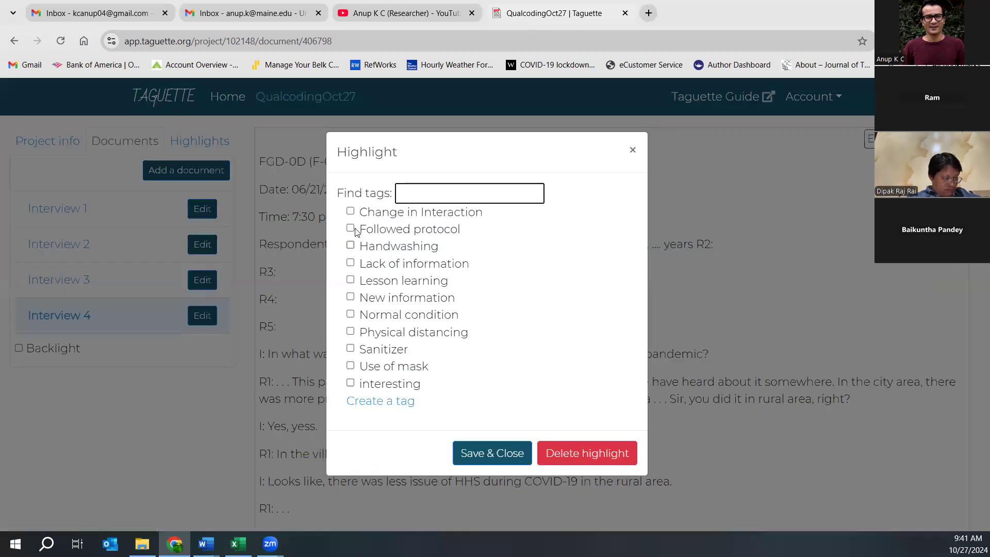
pyautogui.click(351, 211)
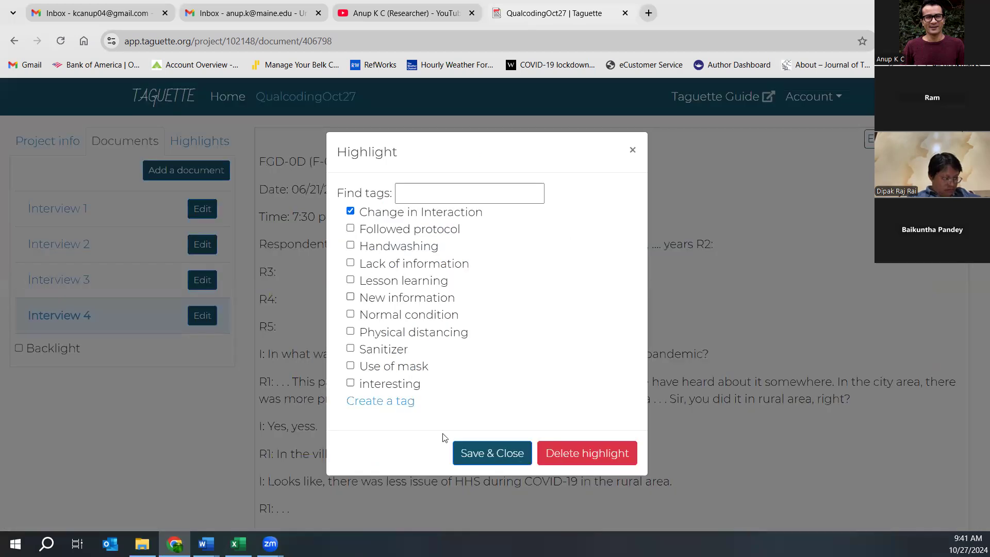
pyautogui.click(474, 454)
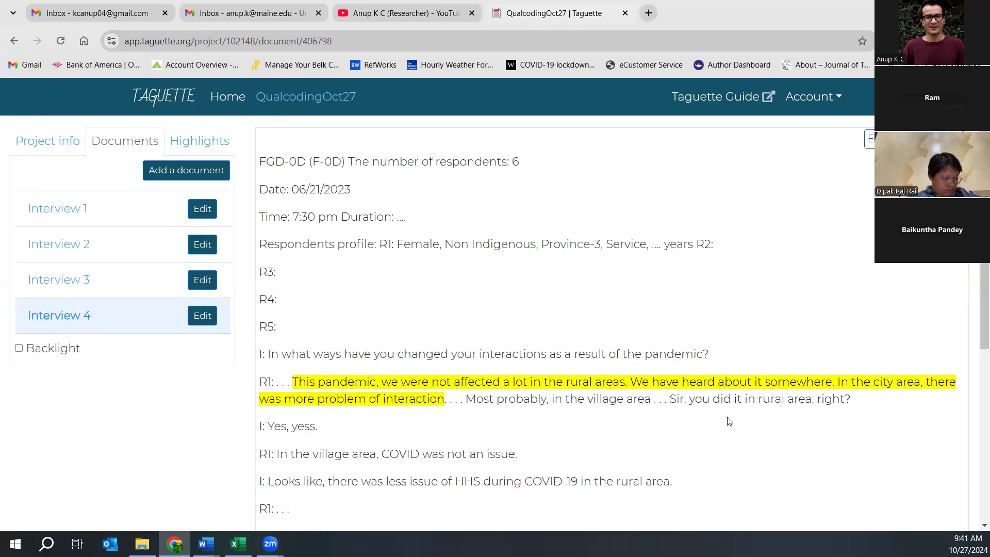
# - Highlight the village-area sentence and tag it Normal condition
pyautogui.scroll(-6, 729, 421)
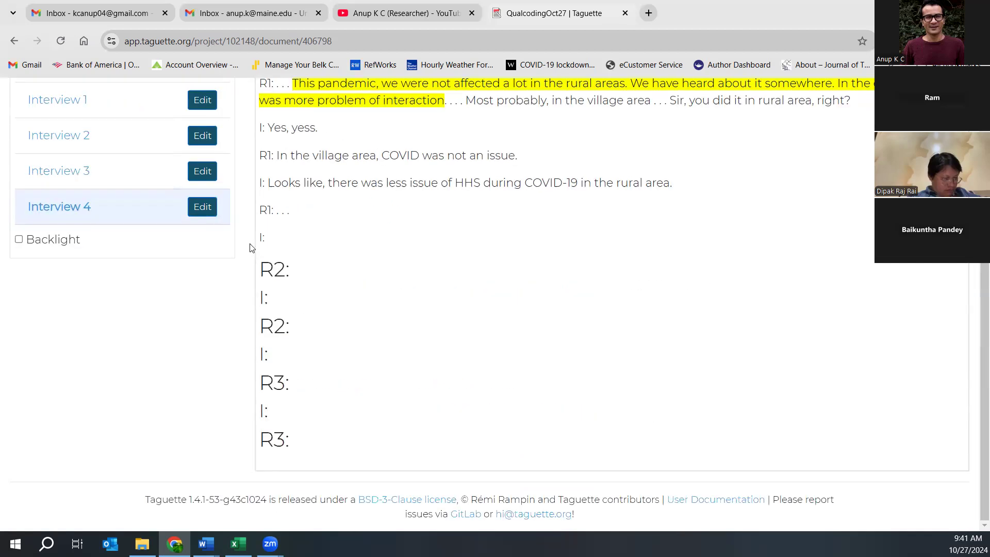
pyautogui.moveTo(268, 183); pyautogui.dragTo(500, 177)
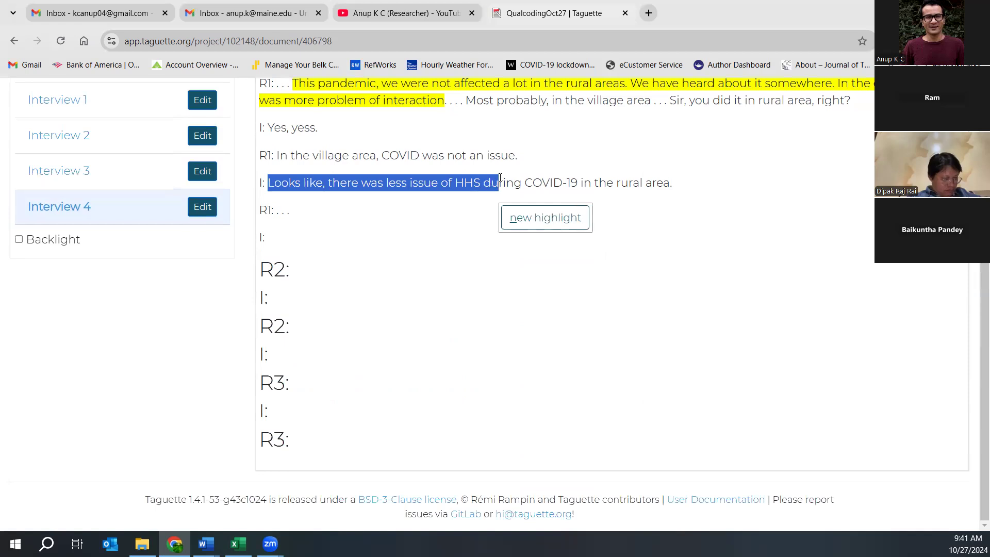
pyautogui.click(351, 150)
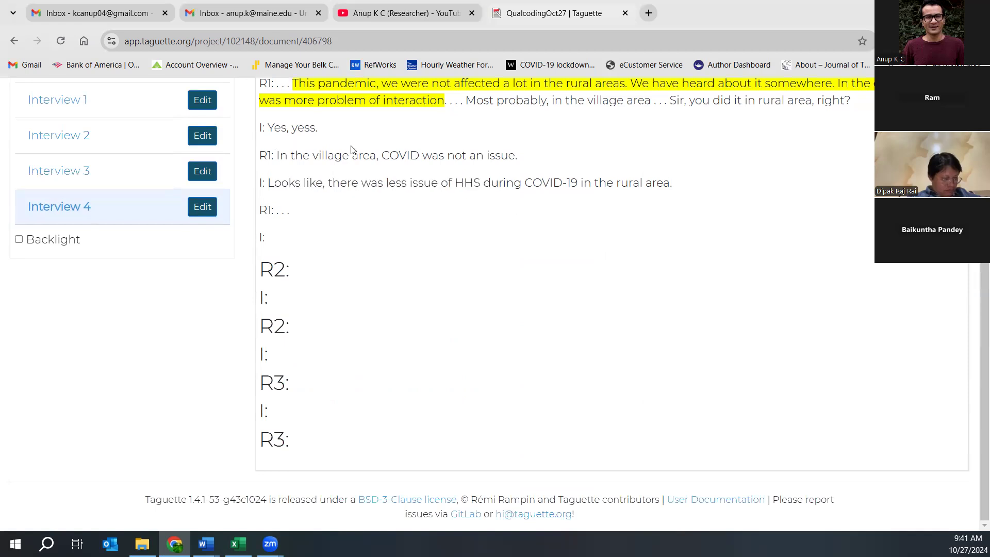
pyautogui.moveTo(277, 155); pyautogui.dragTo(522, 158)
pyautogui.click(541, 192)
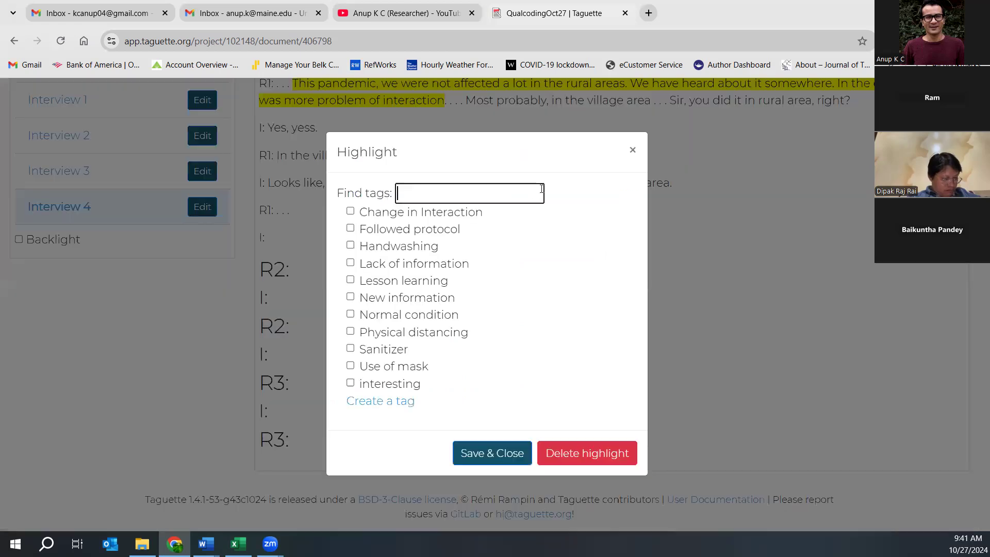
pyautogui.click(350, 314)
pyautogui.click(474, 455)
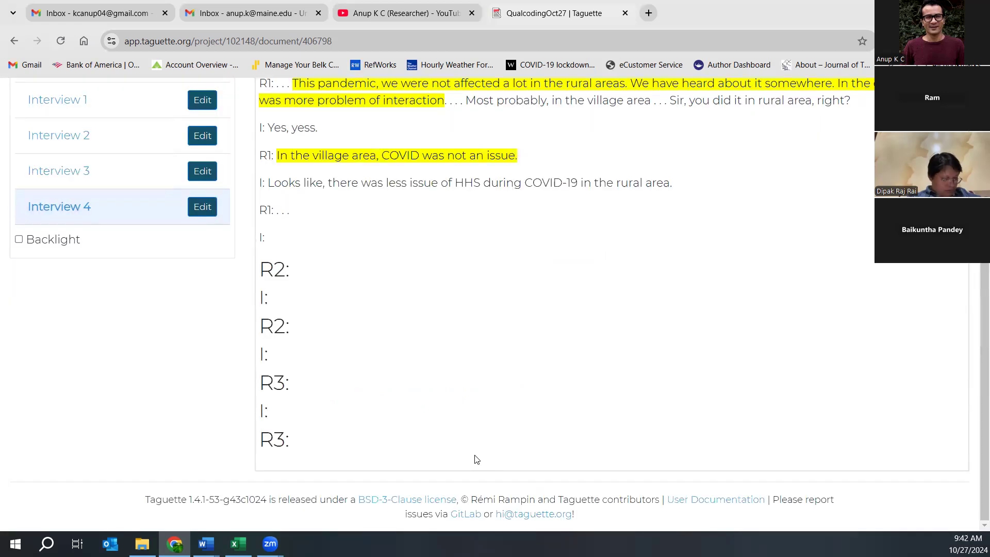
pyautogui.scroll(5, 389, 367)
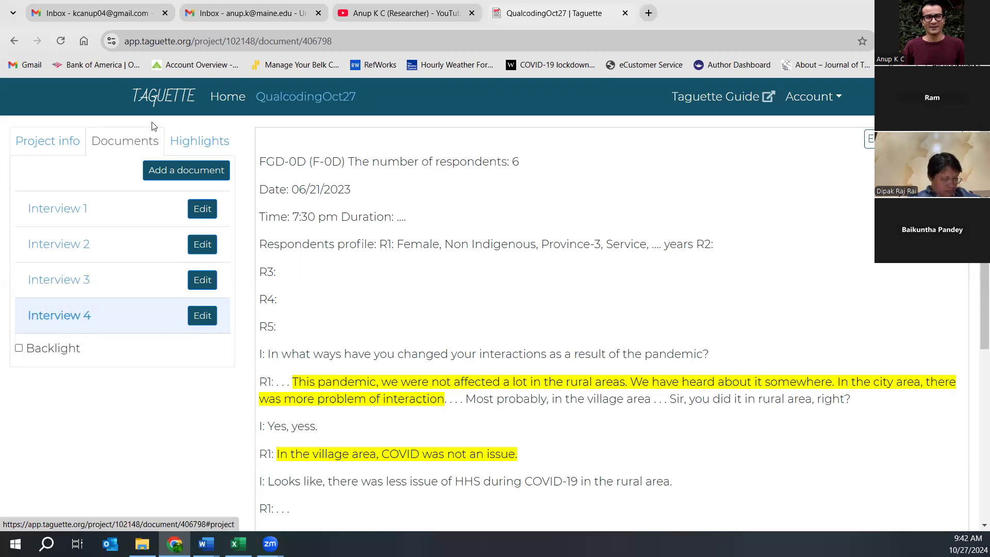
# - Display all project highlights from the Highlights tab
pyautogui.click(201, 140)
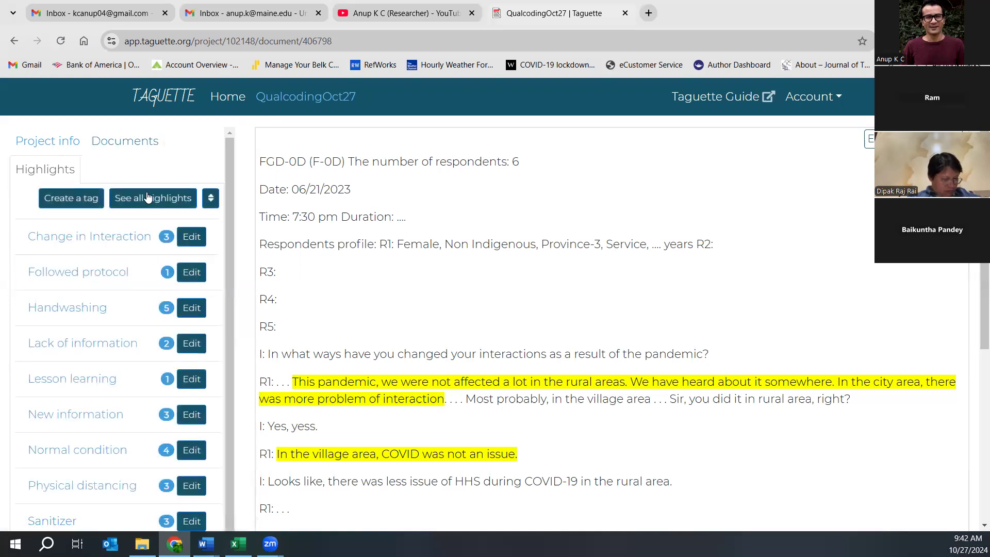
pyautogui.click(147, 197)
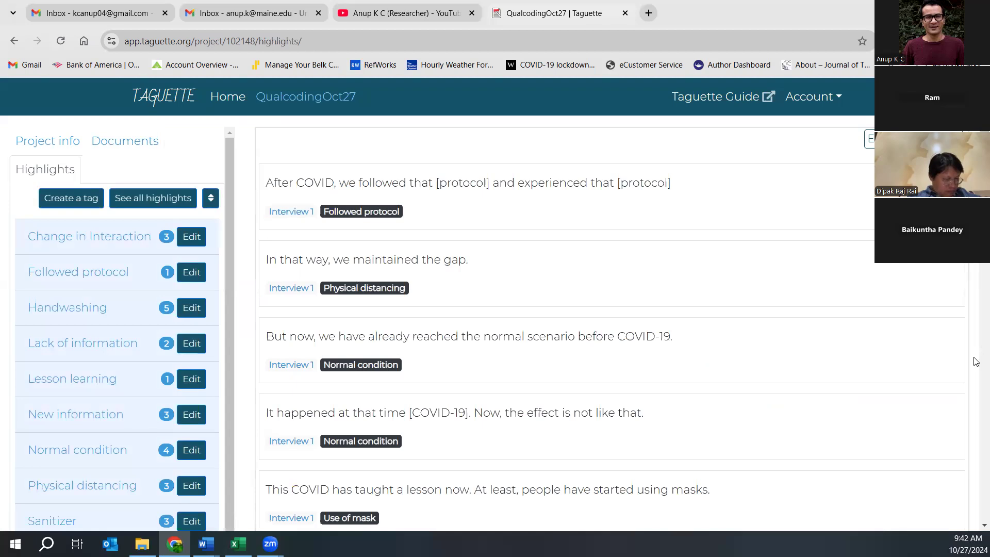
pyautogui.scroll(-4, 491, 229)
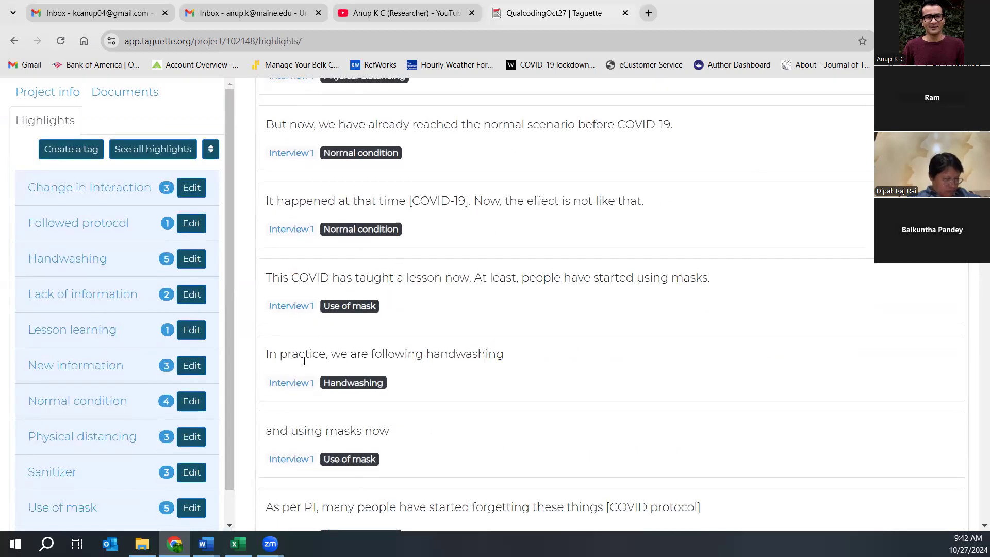
pyautogui.moveTo(269, 229); pyautogui.dragTo(710, 279)
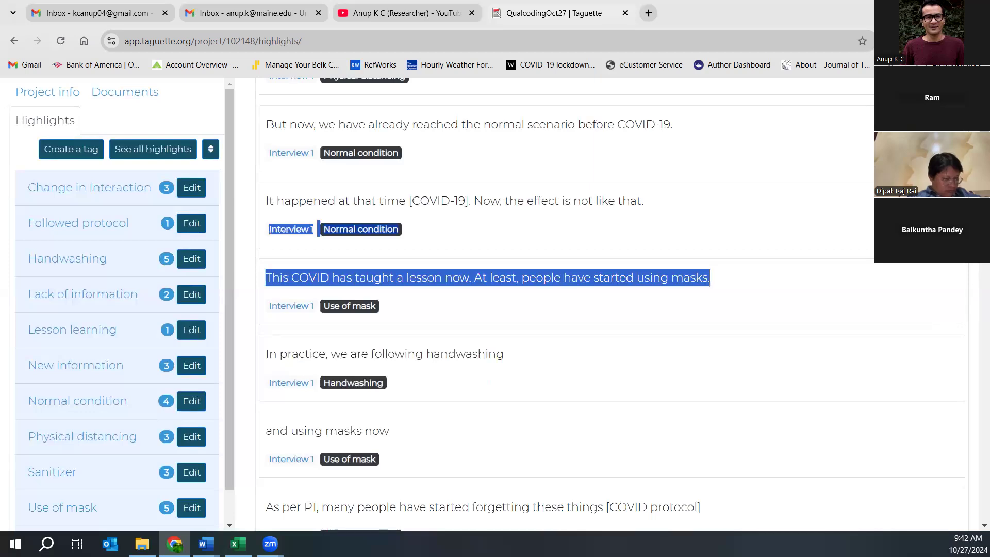
pyautogui.scroll(-8, 976, 277)
pyautogui.scroll(-2, 976, 277)
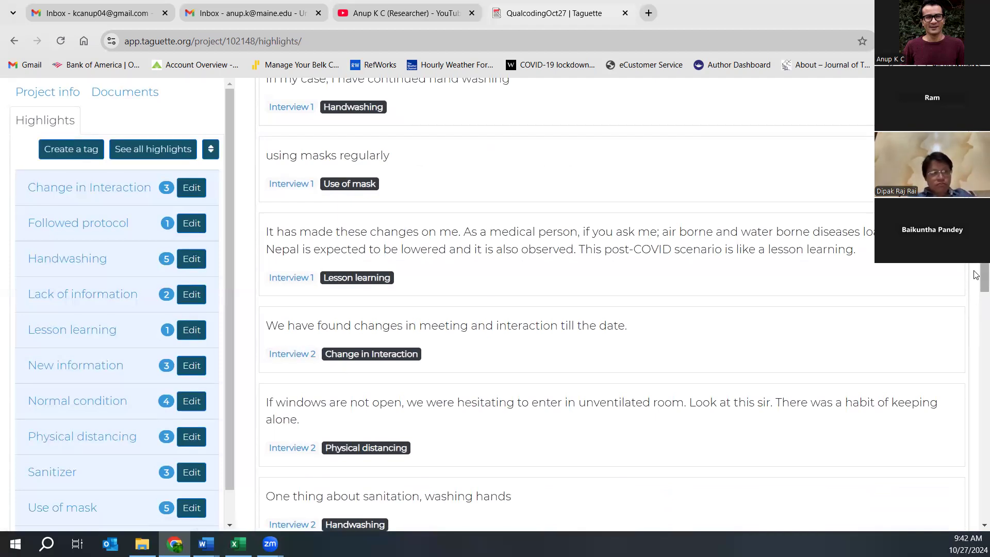
# - Scroll through the tagged excerpts from Interviews 1–4 in the highlights list
pyautogui.scroll(-4, 976, 296)
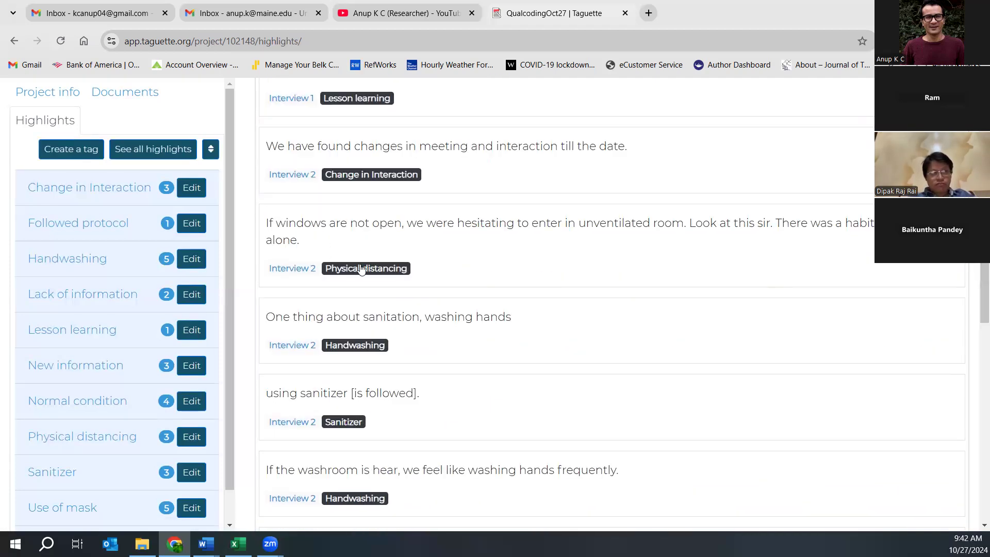
pyautogui.moveTo(976, 293); pyautogui.dragTo(976, 357)
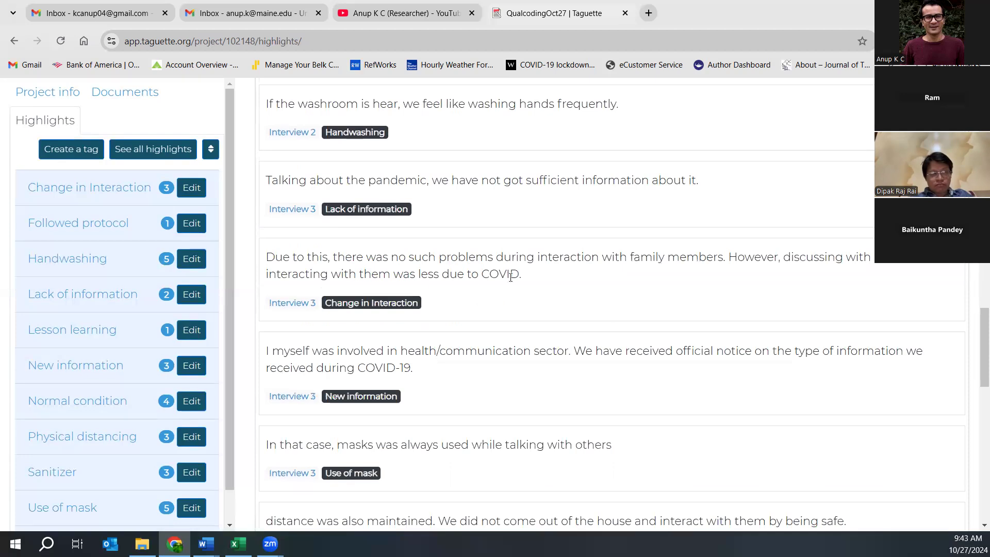
pyautogui.moveTo(976, 356); pyautogui.dragTo(921, 515)
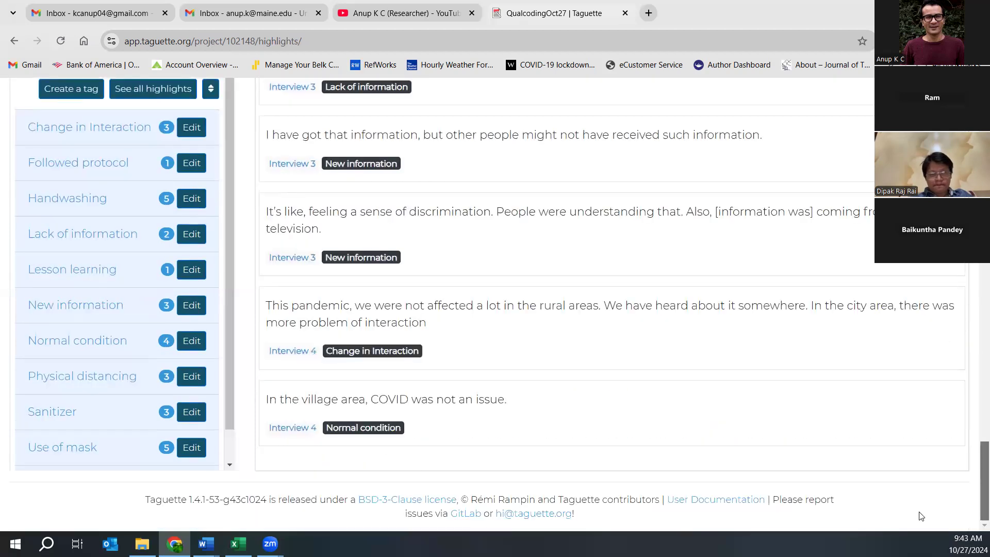
pyautogui.scroll(20, 500, 408)
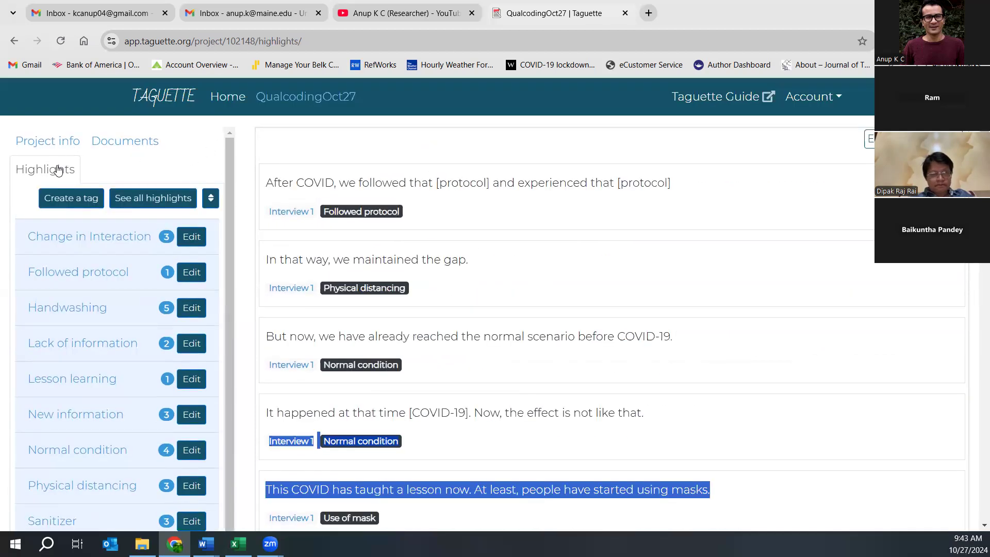
pyautogui.click(159, 201)
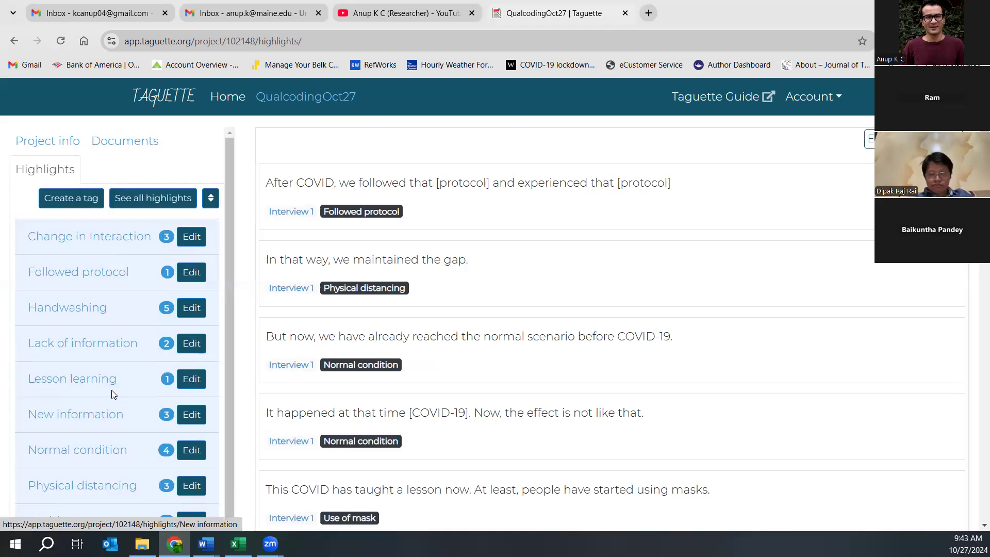
pyautogui.scroll(-1, 108, 397)
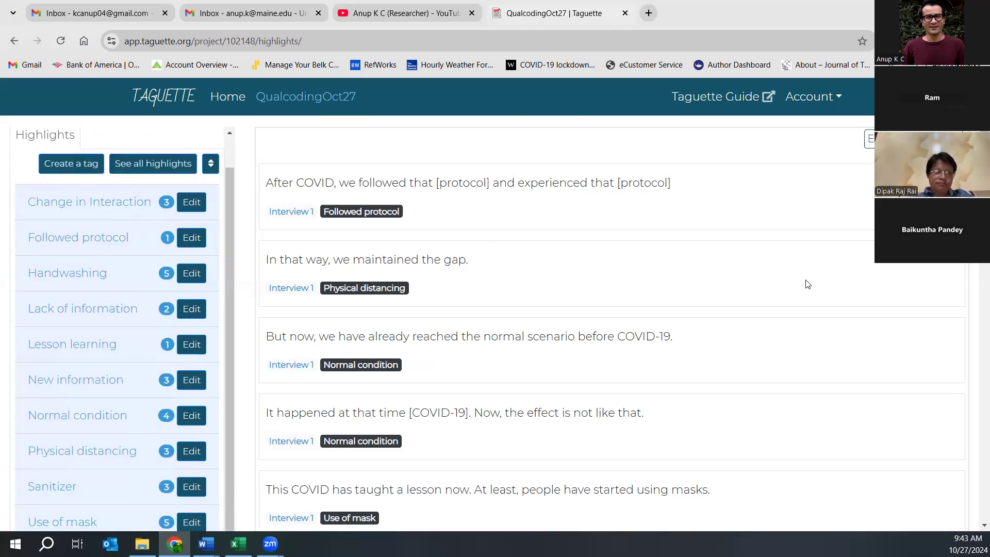
pyautogui.scroll(-15, 807, 284)
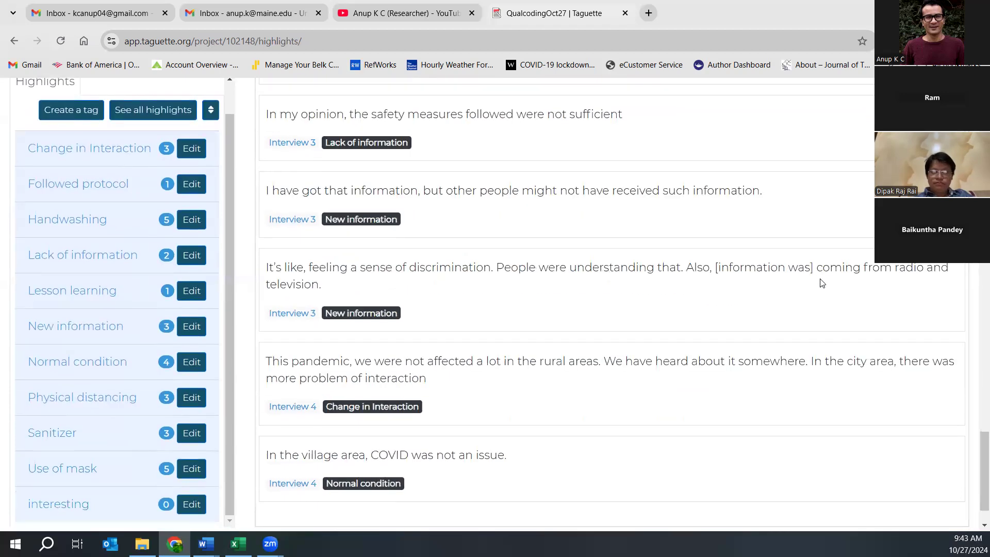
pyautogui.scroll(-3, 821, 281)
pyautogui.scroll(18, 821, 284)
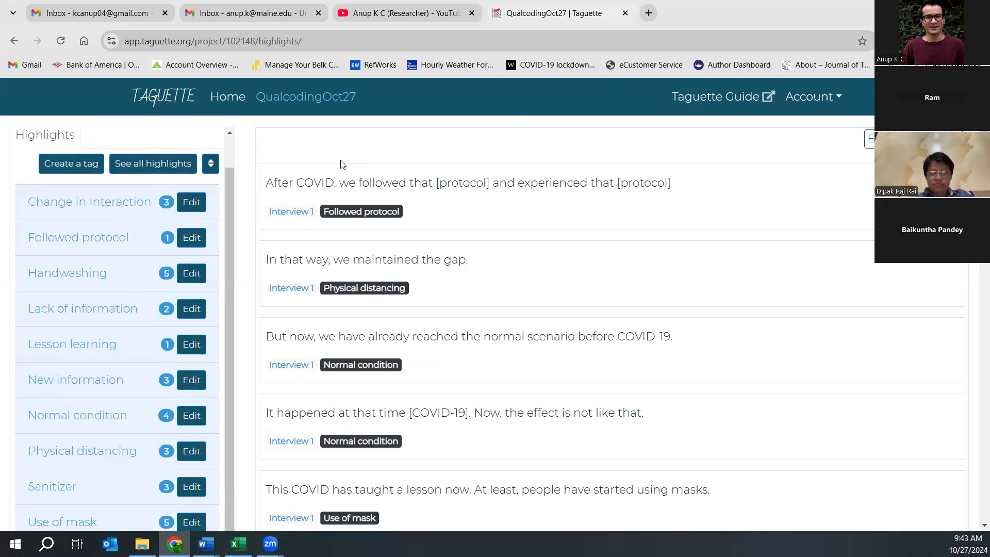
pyautogui.scroll(1, 78, 258)
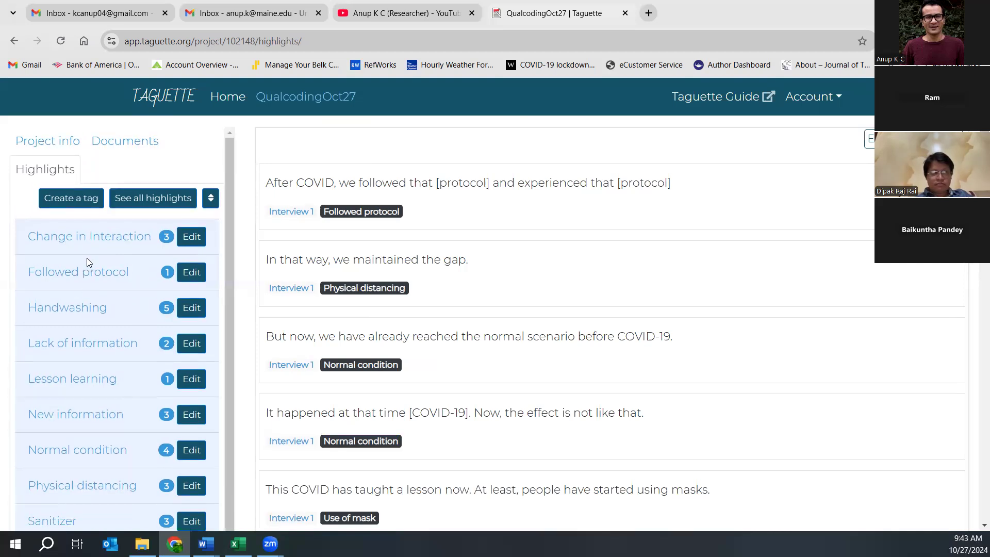
# - Open Manage Collaborators from Project info, showing the owner as sole collaborator
pyautogui.click(43, 139)
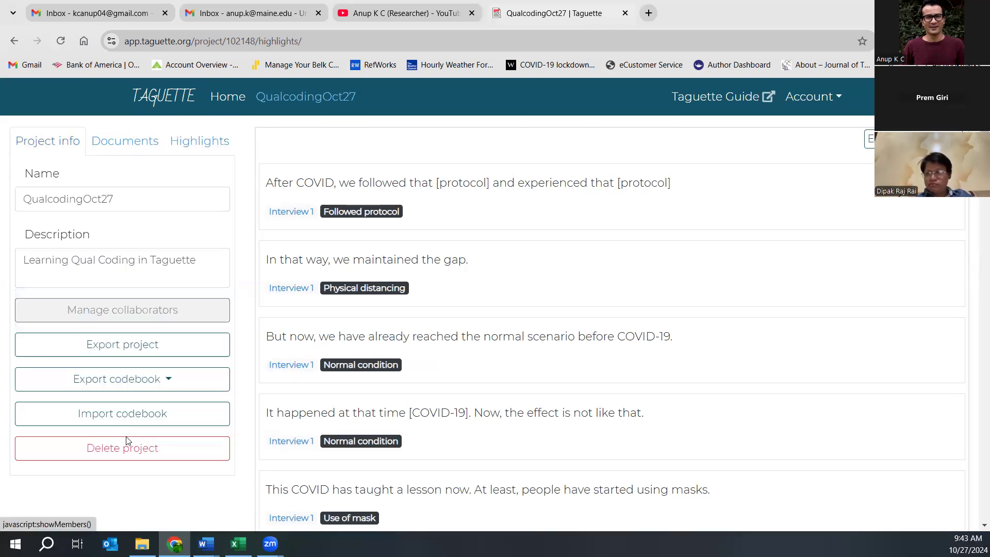
pyautogui.click(98, 312)
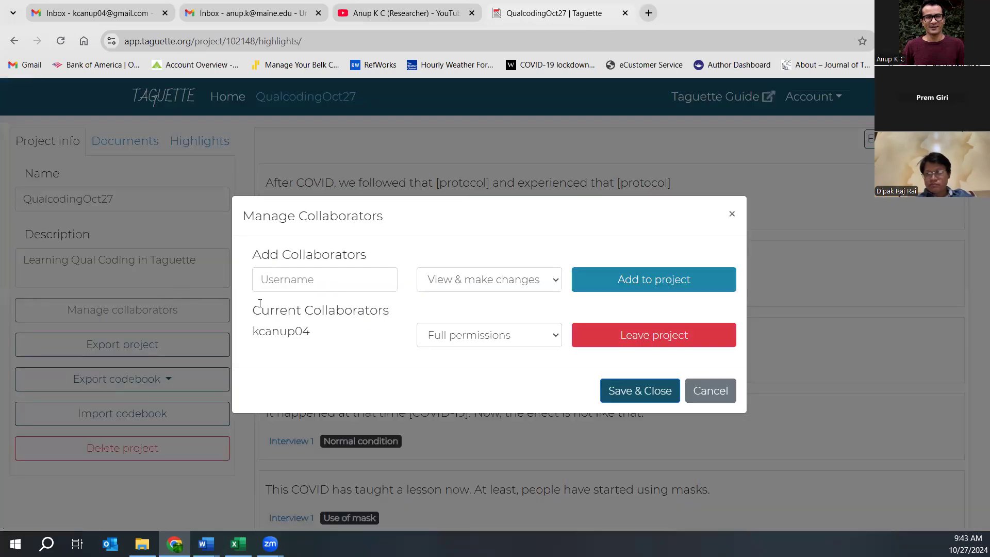
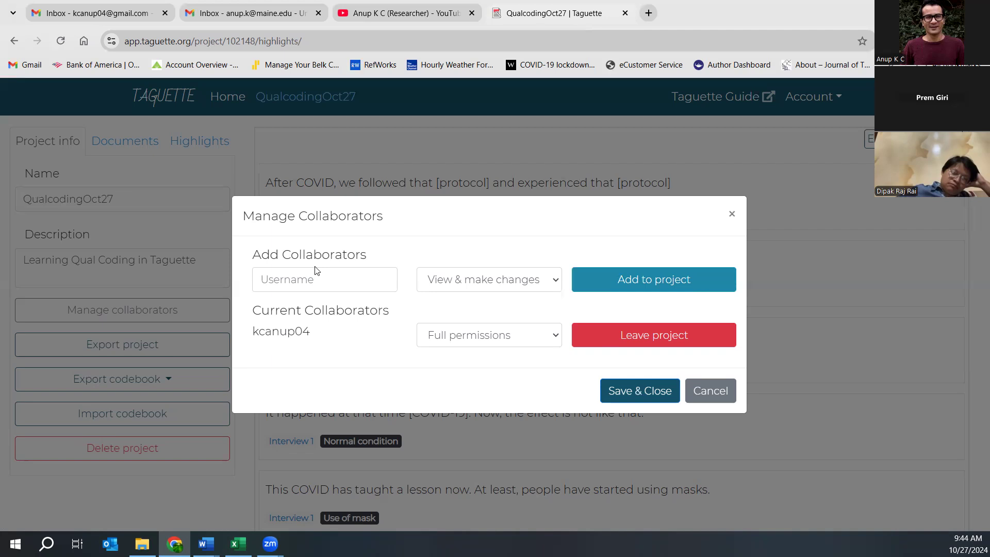
# - Check the Username field and permission levels, then close Manage Collaborators without adding anyone
pyautogui.click(322, 281)
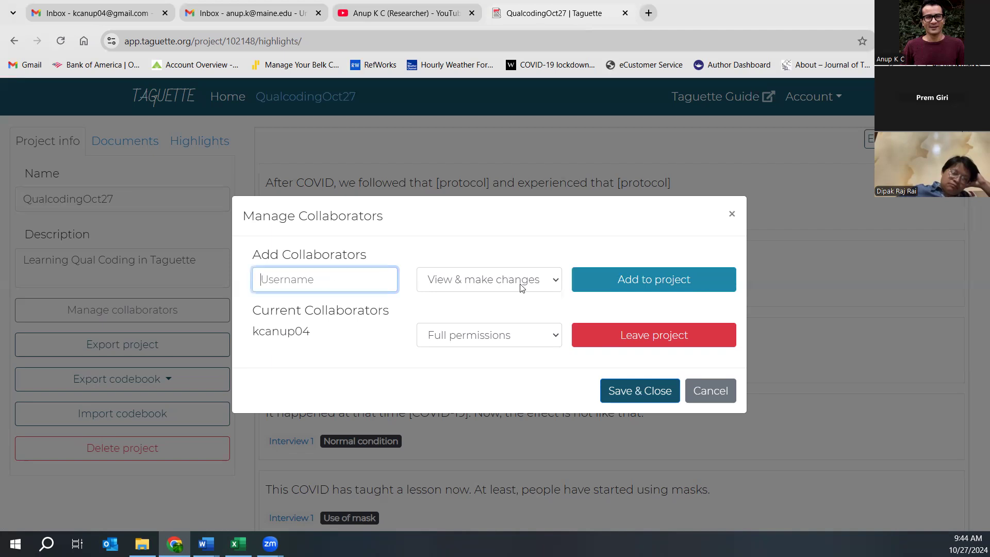
pyautogui.click(522, 285)
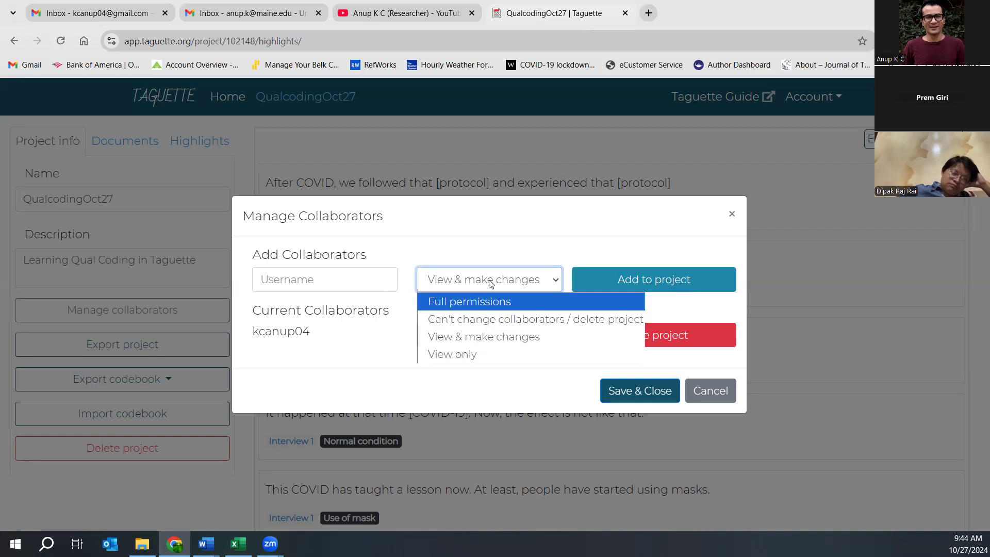
pyautogui.click(517, 265)
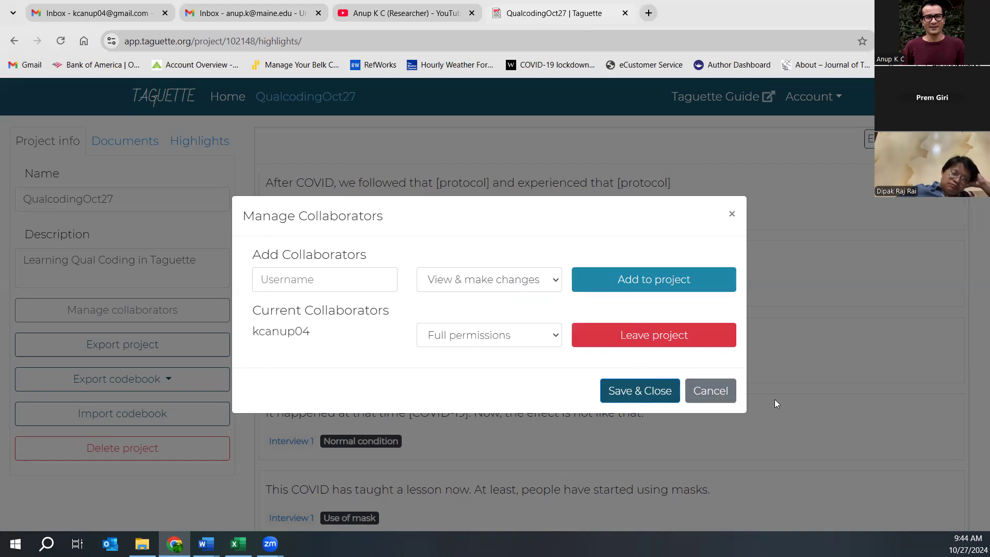
pyautogui.click(713, 390)
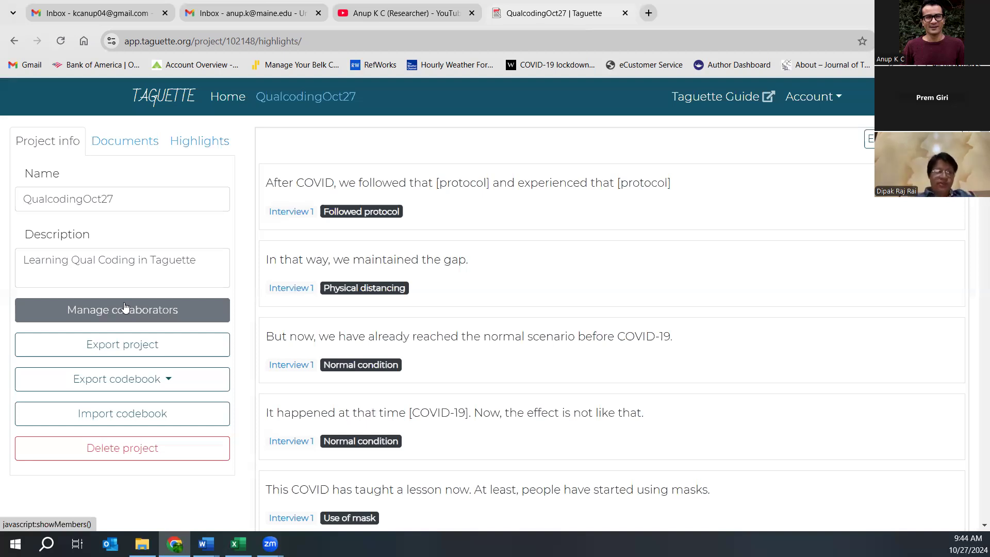
# - Download the whole project export and view the codebook export formats without choosing one
pyautogui.click(101, 355)
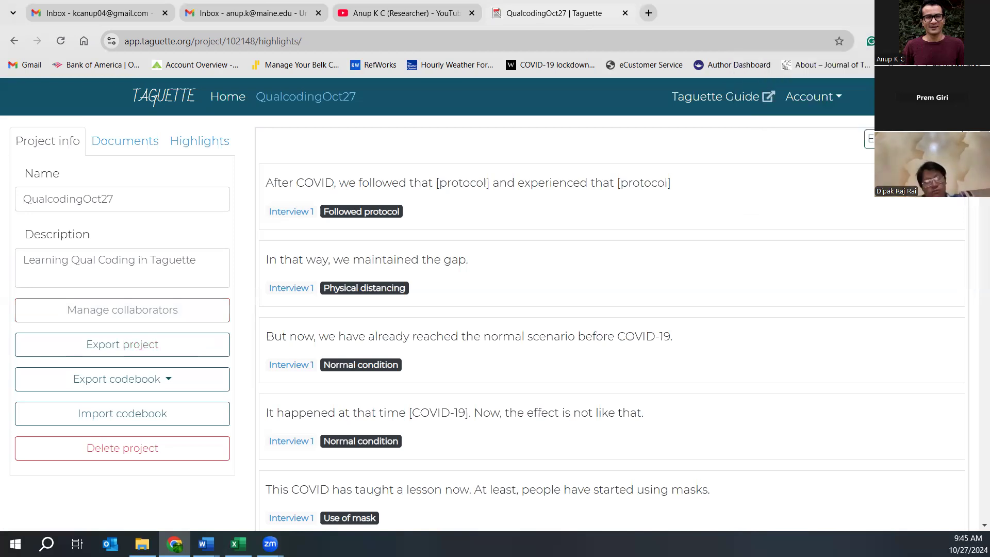
pyautogui.click(124, 384)
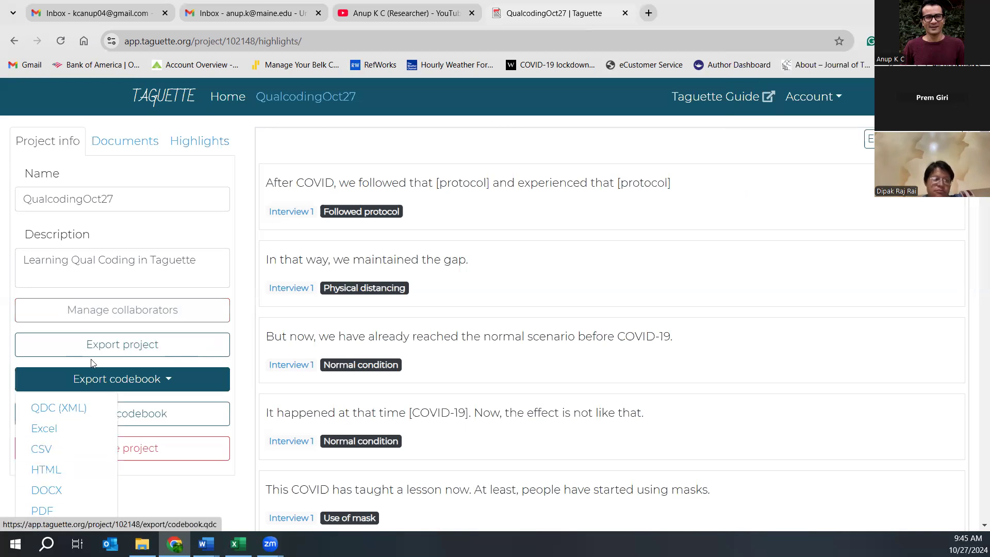
pyautogui.click(238, 236)
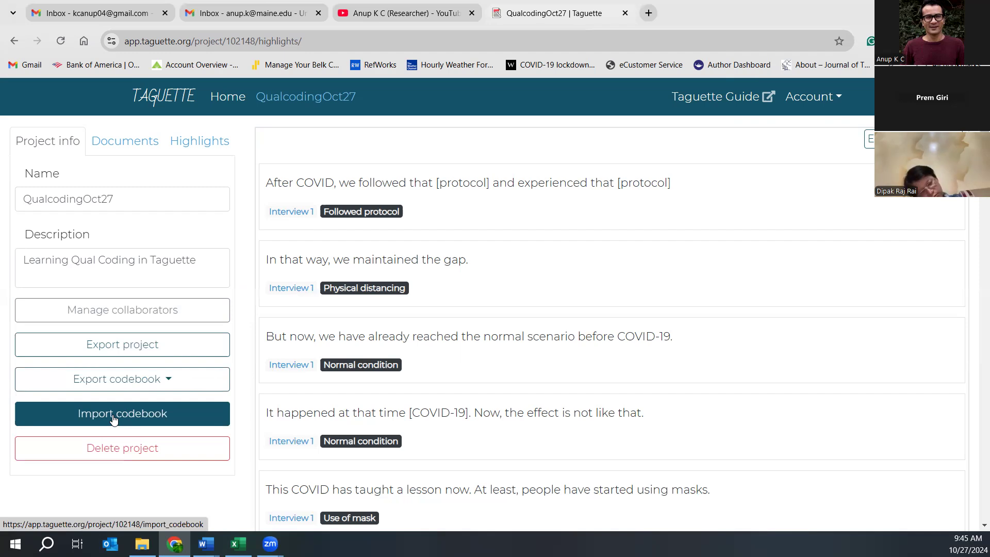
# - Visit the Import codebook form, cancel the CSV file choice, and return to the project page
pyautogui.click(114, 419)
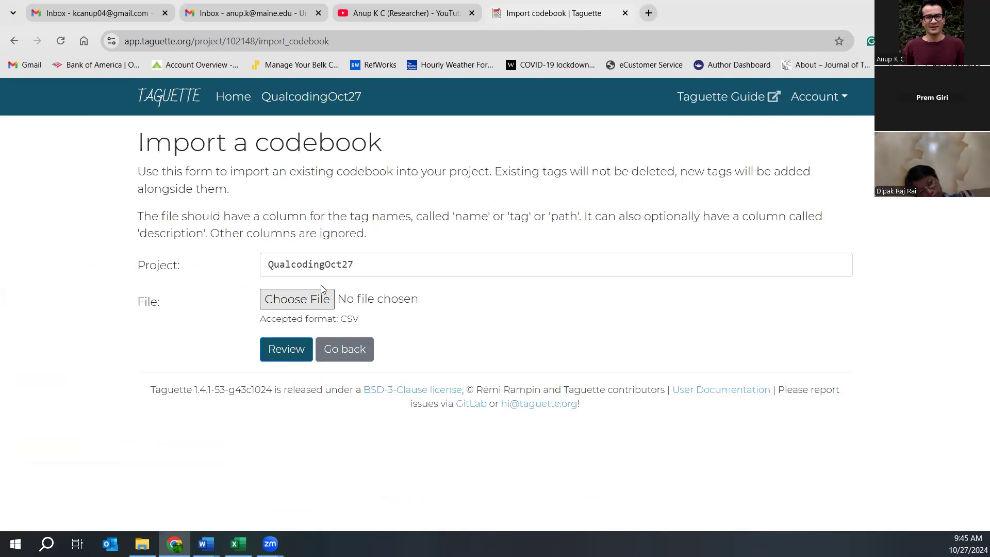
pyautogui.click(305, 299)
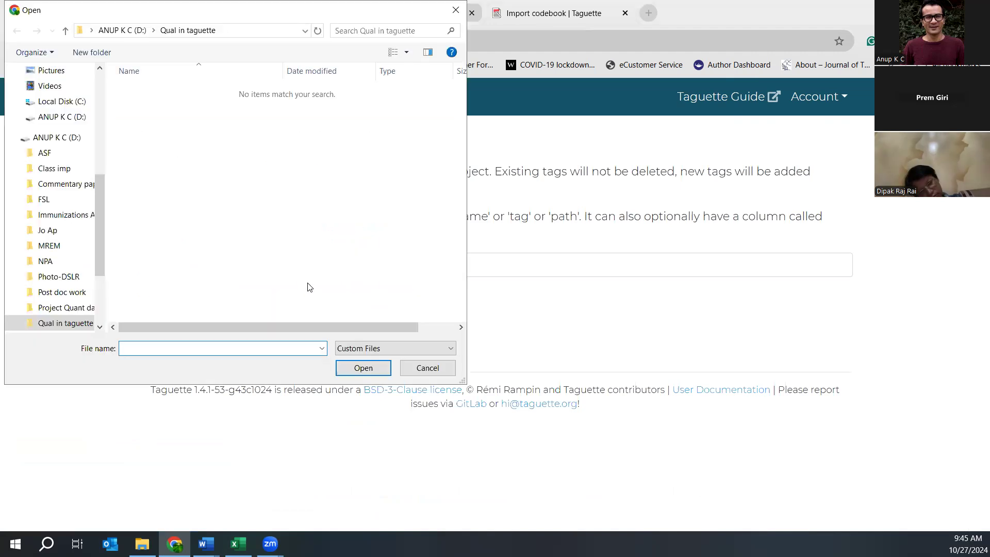
pyautogui.click(426, 367)
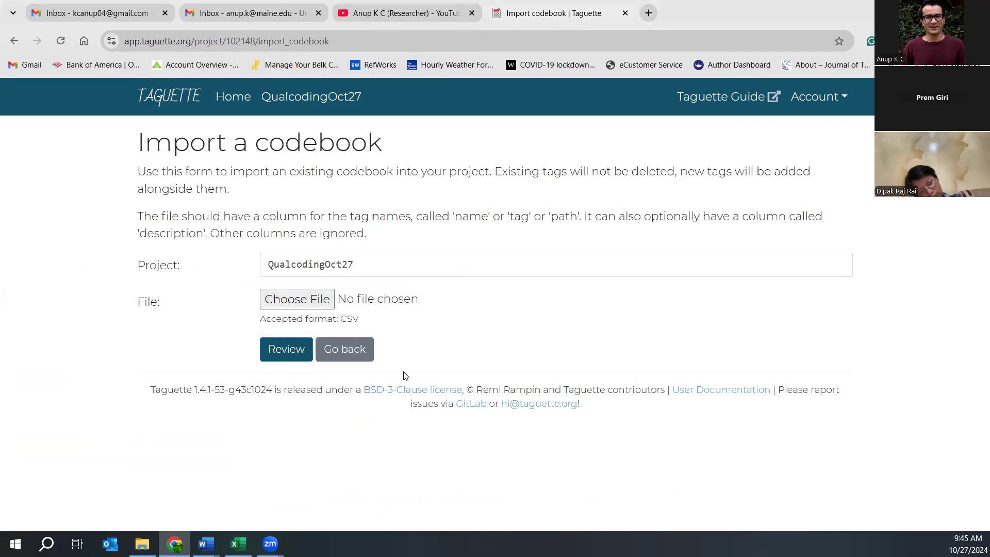
pyautogui.click(333, 358)
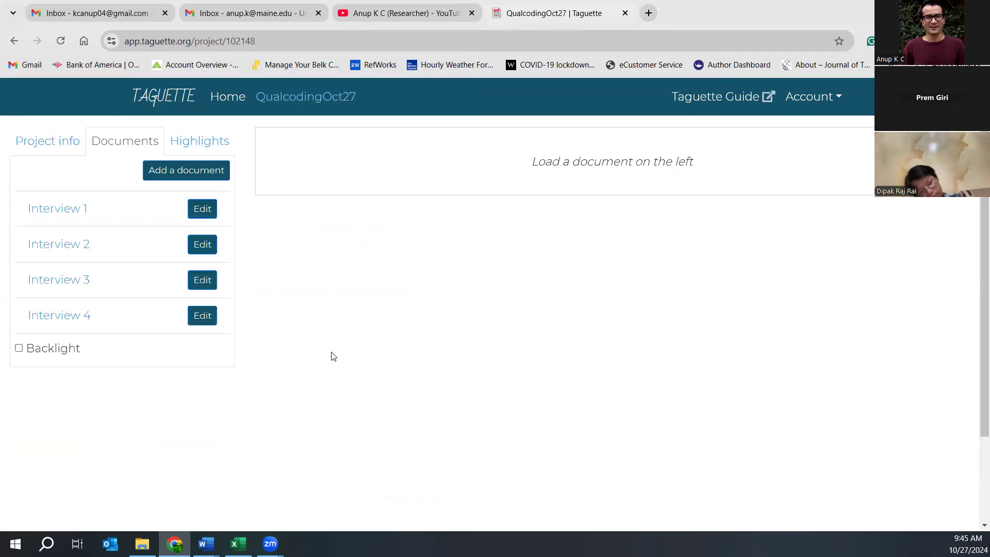
# - Open Interview 1 from the project's document list with Backlight turned on
pyautogui.click(40, 149)
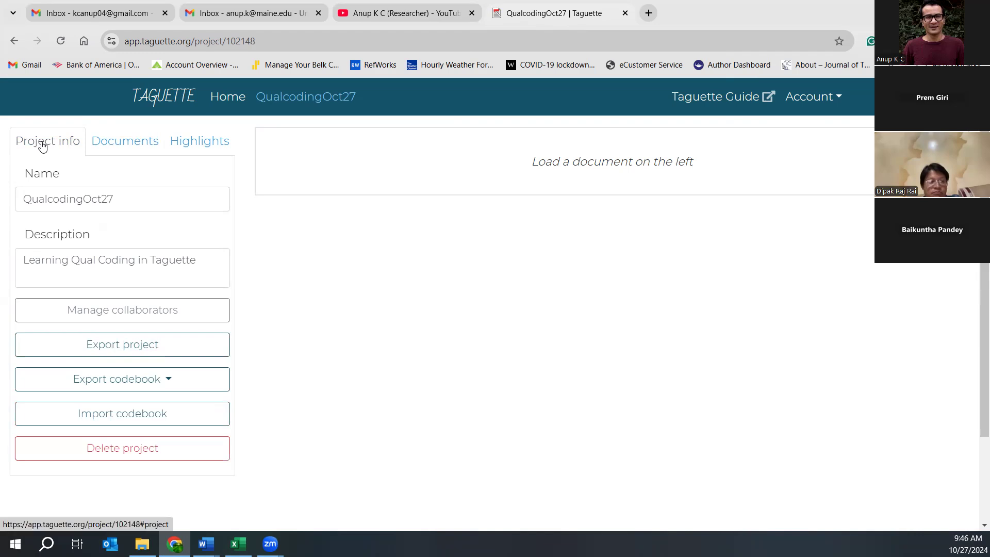
pyautogui.click(122, 145)
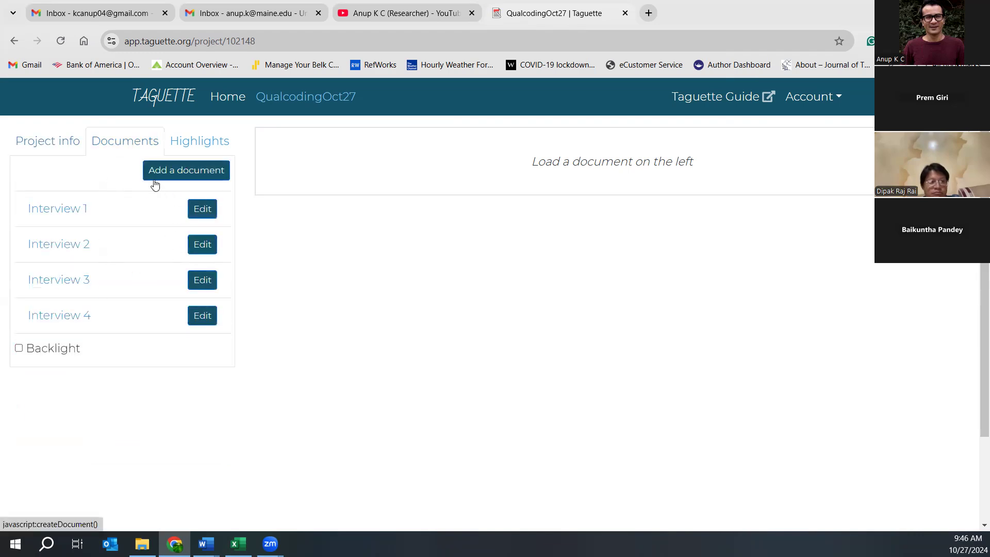
pyautogui.click(58, 213)
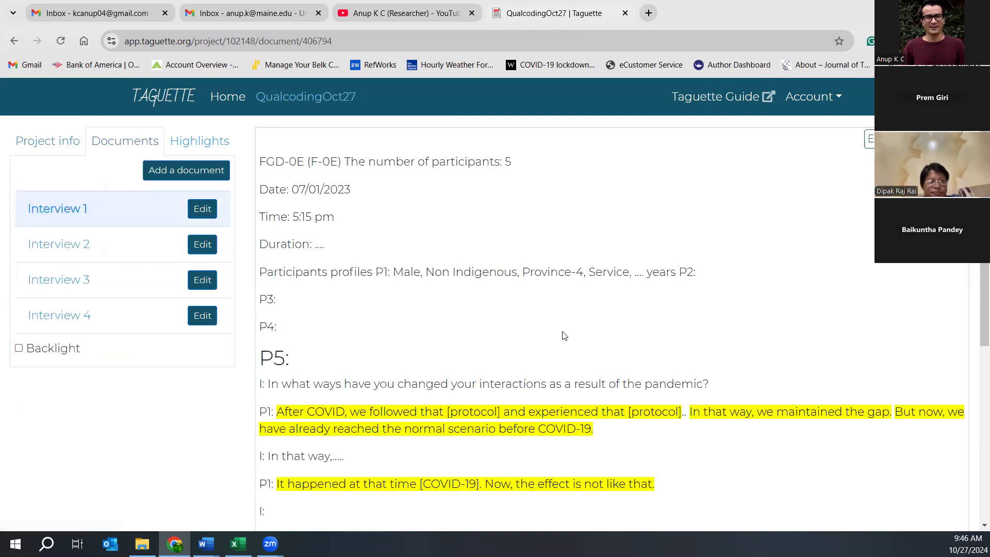
pyautogui.click(19, 348)
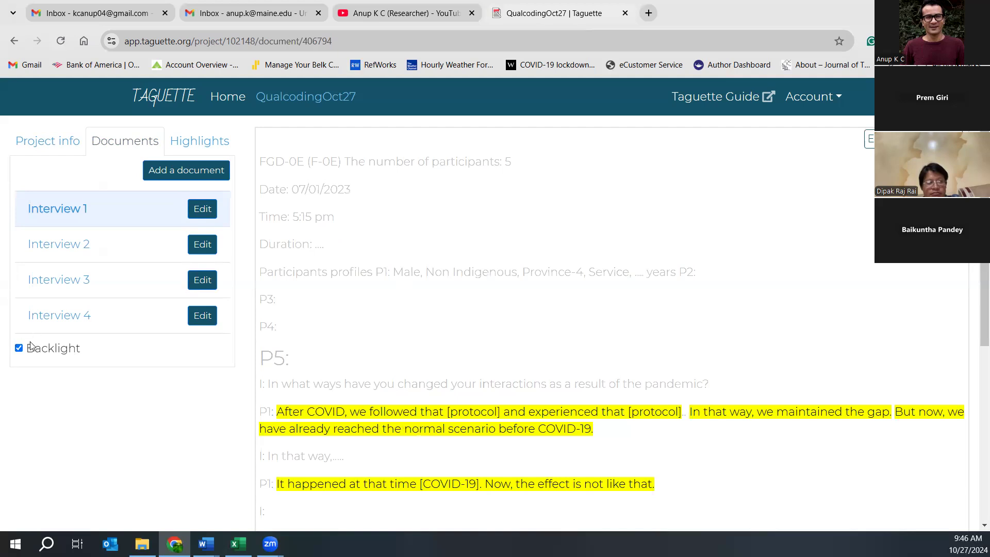
# - View Interviews 2–4, return to Interview 3 with Backlight off, and show tag highlight counts
pyautogui.click(39, 246)
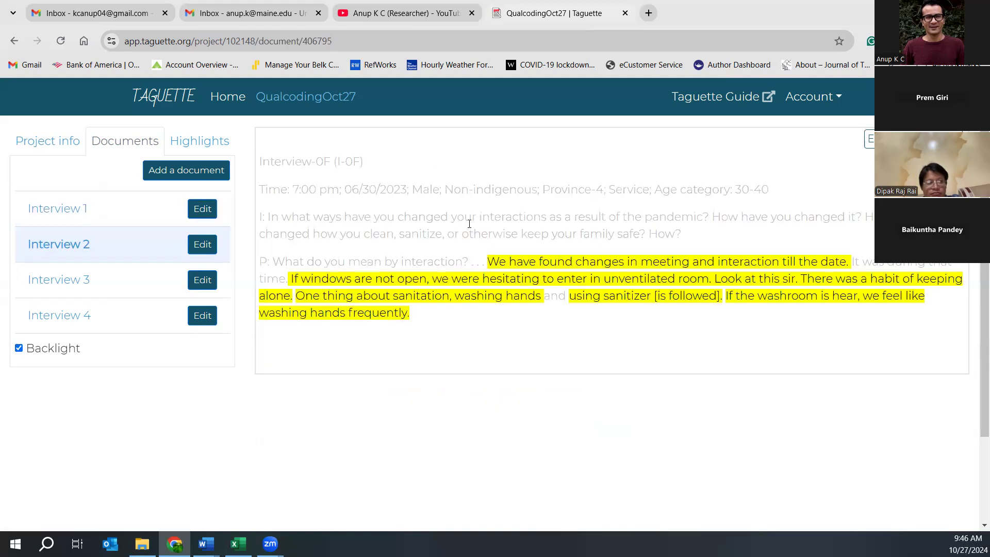
pyautogui.click(50, 280)
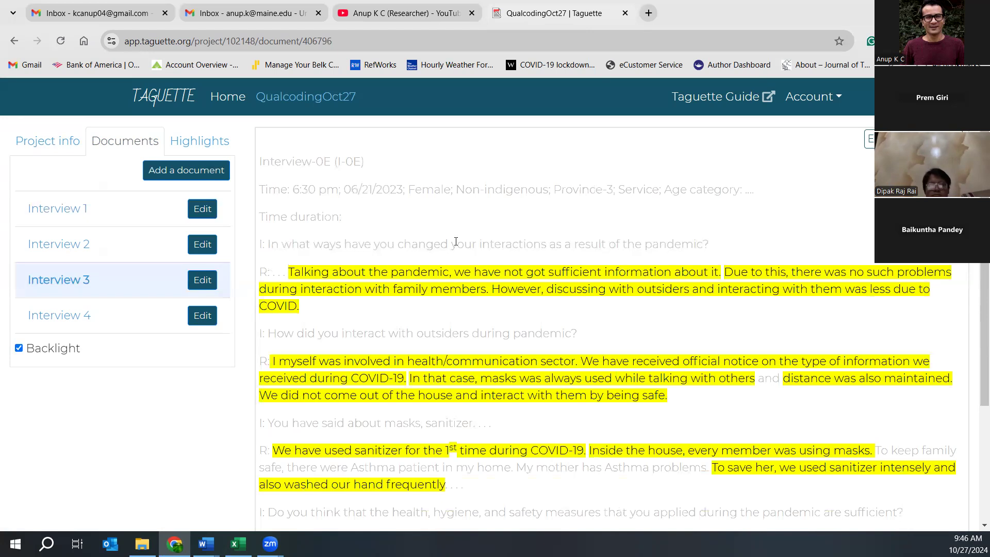
pyautogui.click(54, 315)
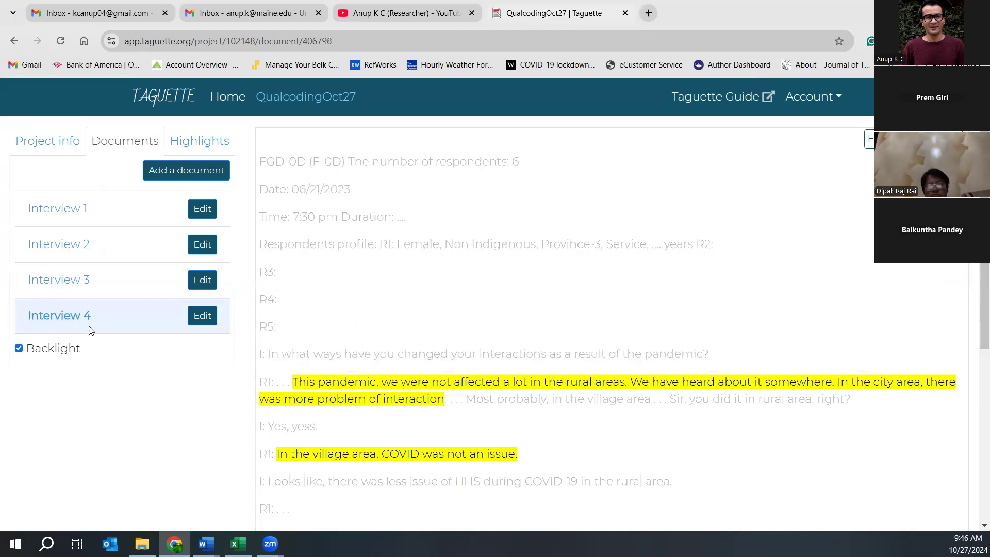
pyautogui.click(58, 279)
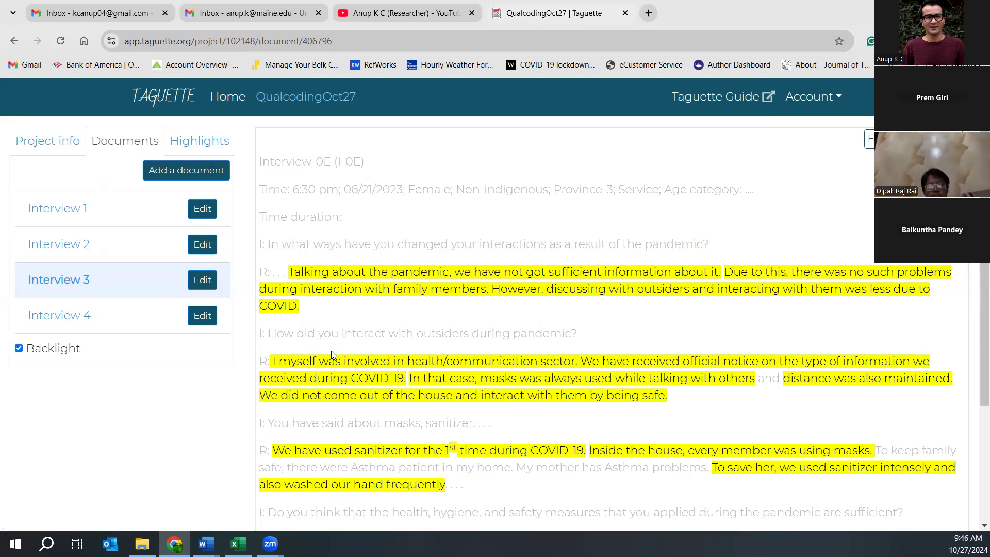
pyautogui.click(20, 348)
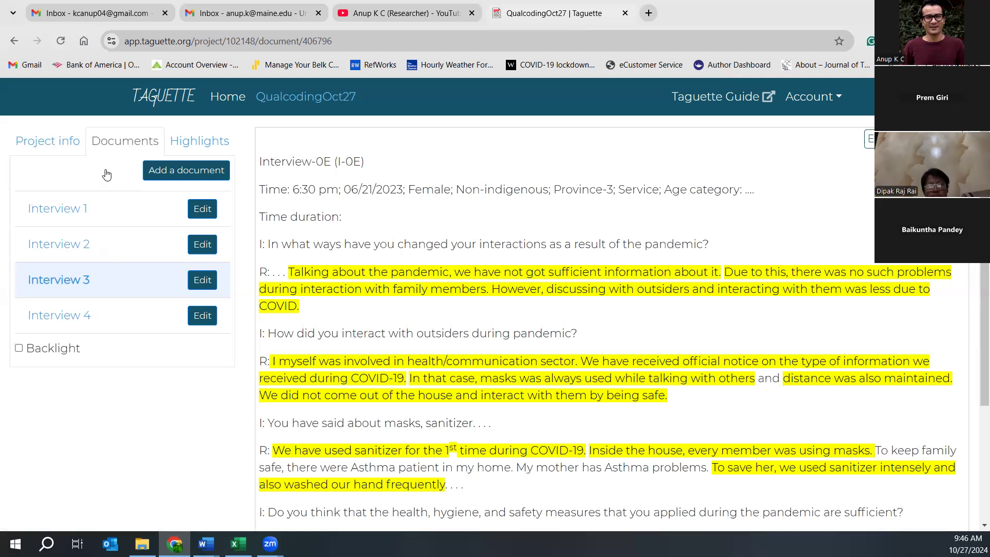
pyautogui.click(189, 142)
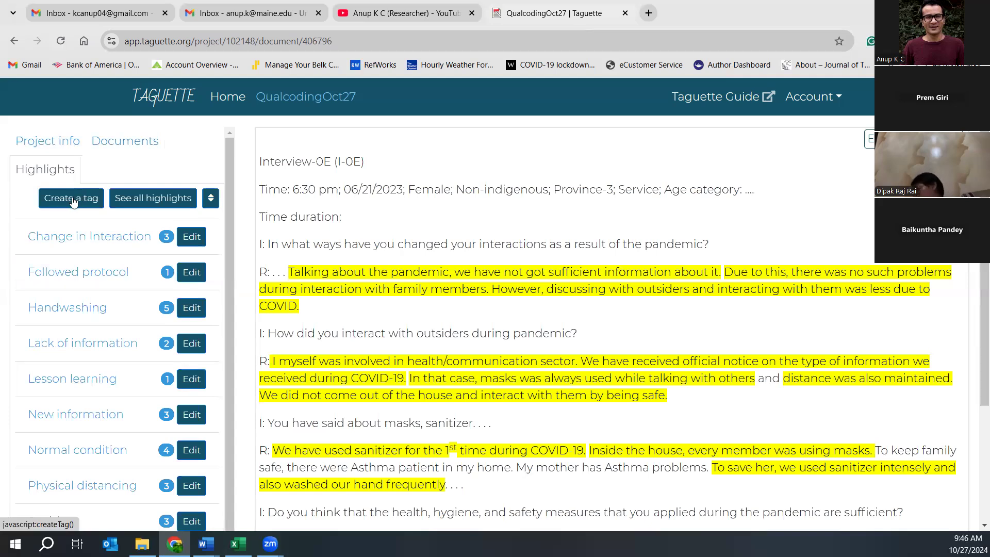
# - Select participant details on the Time line and dismiss the highlight dialog without tagging
pyautogui.moveTo(415, 189); pyautogui.dragTo(520, 189)
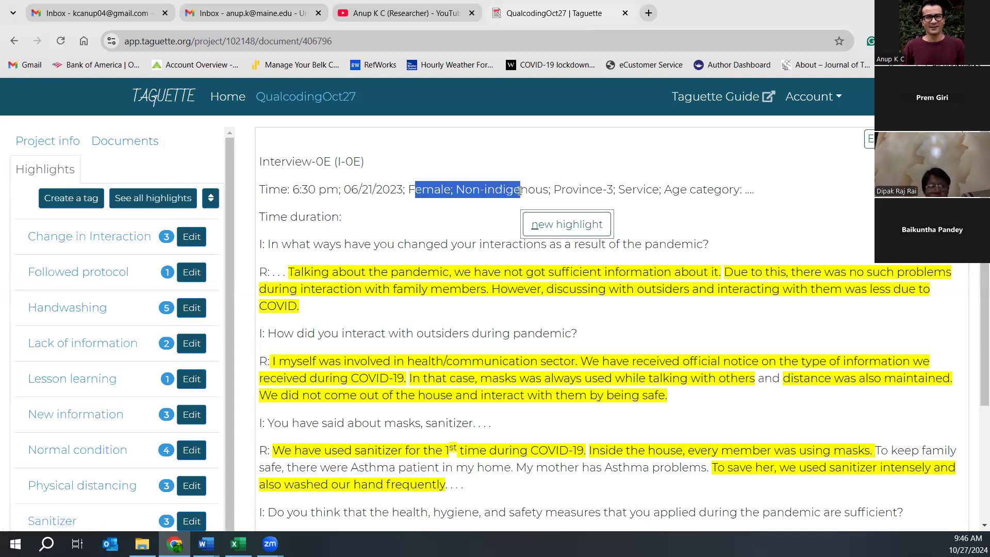
pyautogui.click(549, 225)
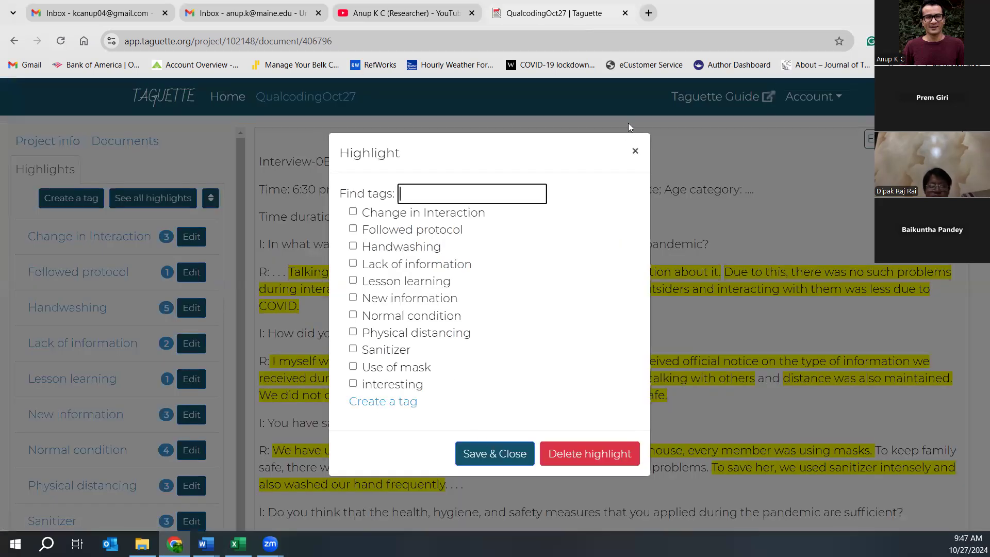
pyautogui.click(635, 151)
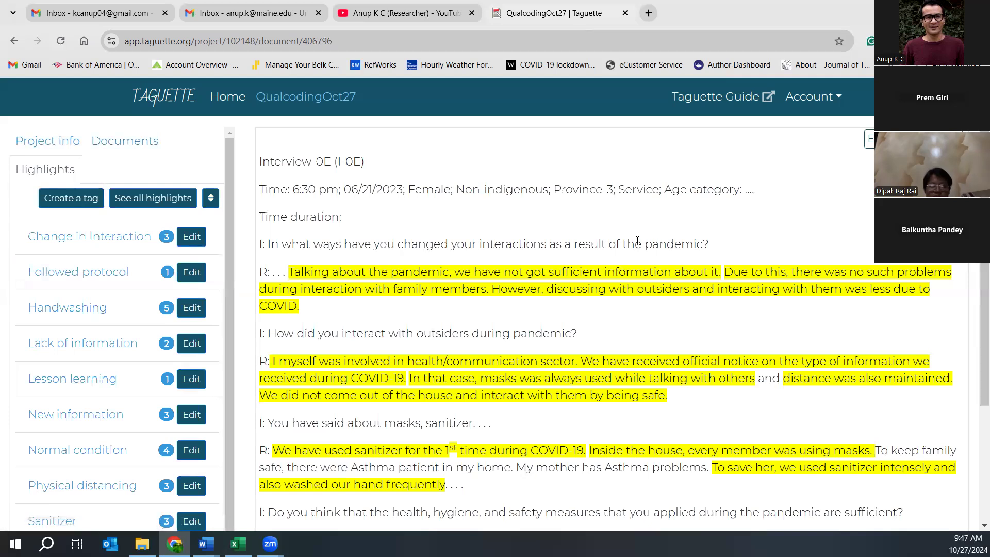
# - List and reload all project highlights, then open the highlights Export dropdown
pyautogui.click(139, 201)
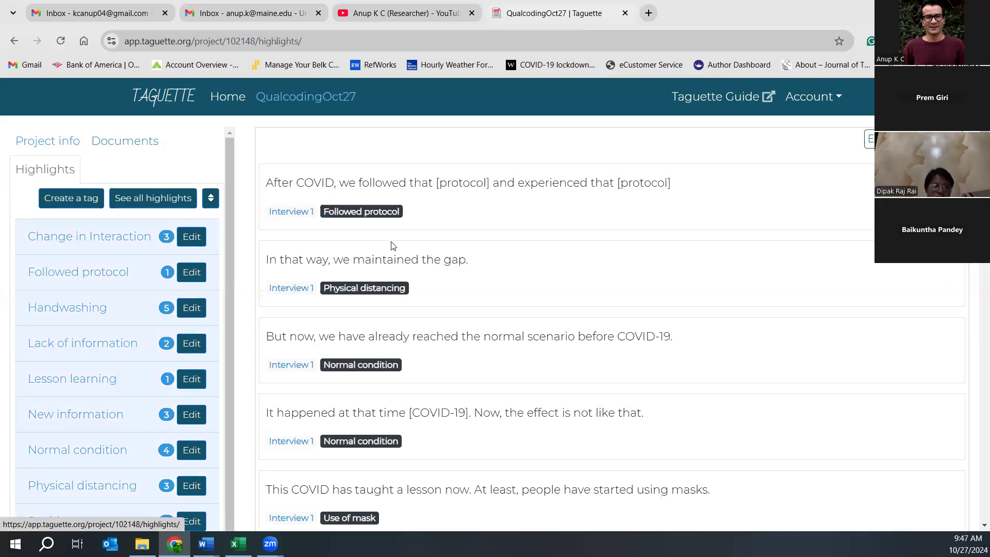
pyautogui.scroll(-8, 465, 268)
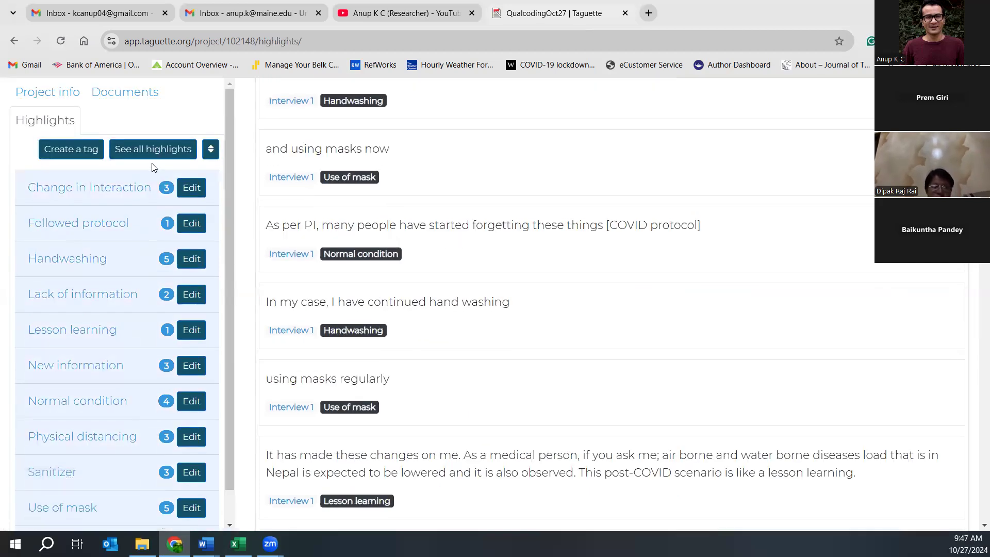
pyautogui.scroll(8, 153, 166)
pyautogui.click(137, 202)
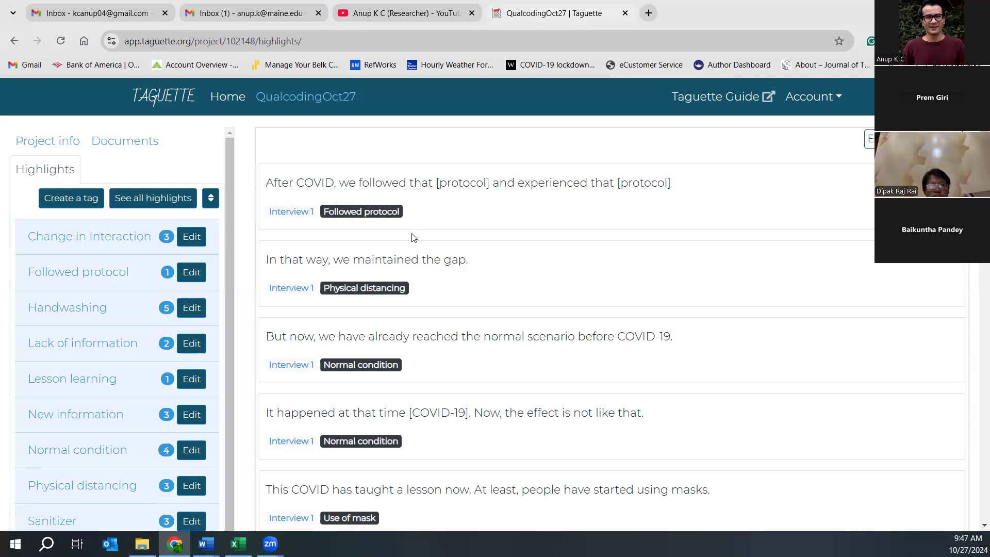
pyautogui.scroll(-10, 435, 227)
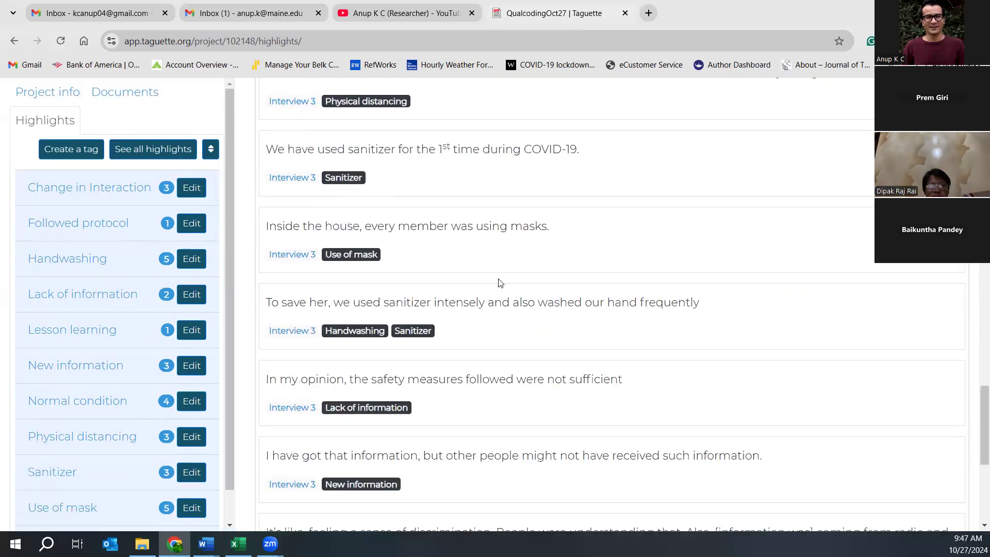
pyautogui.scroll(9, 497, 286)
pyautogui.scroll(1, 498, 285)
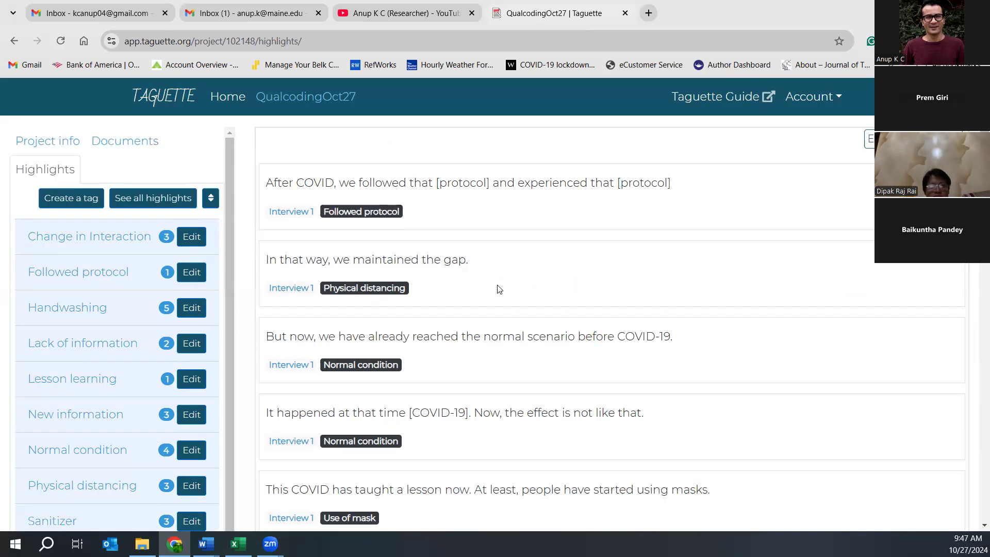
pyautogui.click(913, 139)
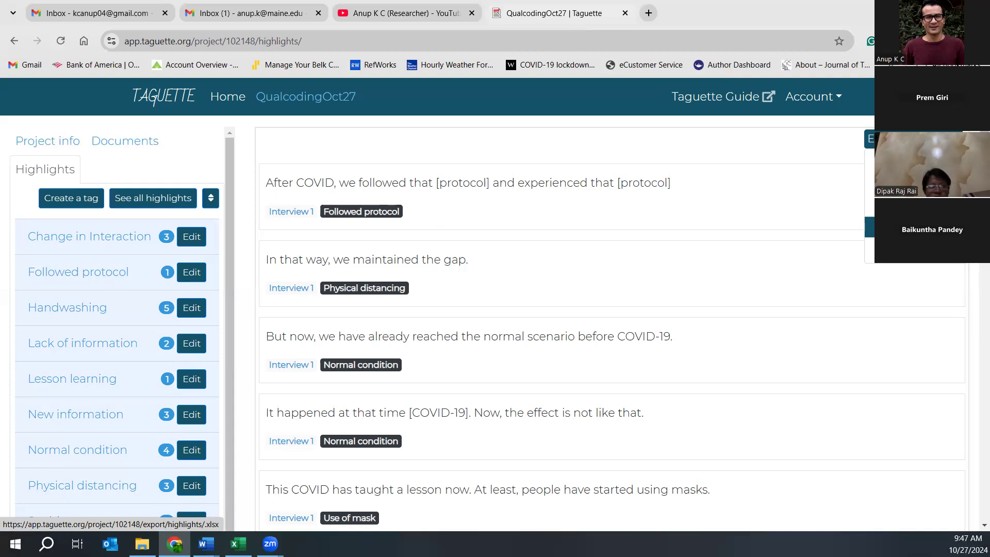
# - Export the highlights as Excel (.xlsx) and open all_tags (1).xlsx from the downloads
pyautogui.click(902, 227)
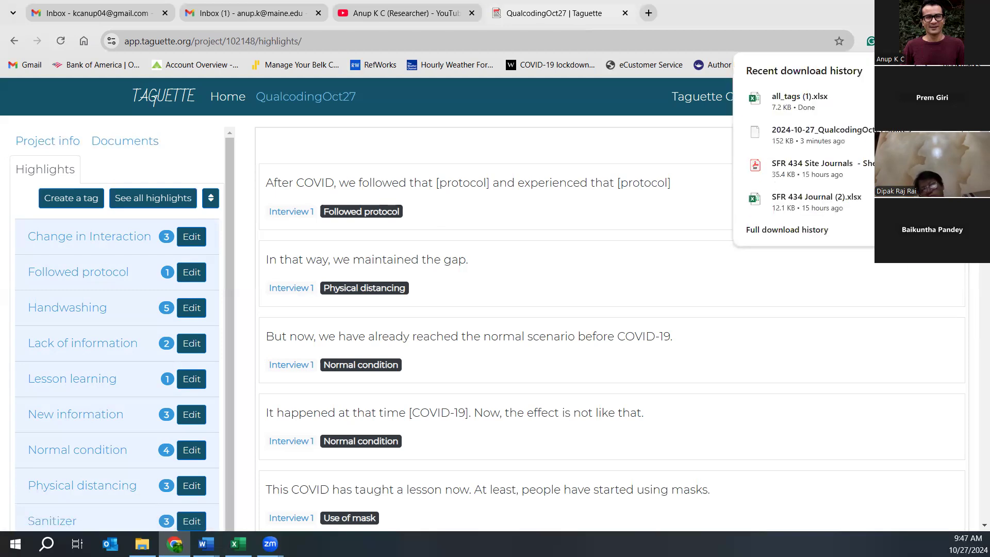
pyautogui.click(796, 99)
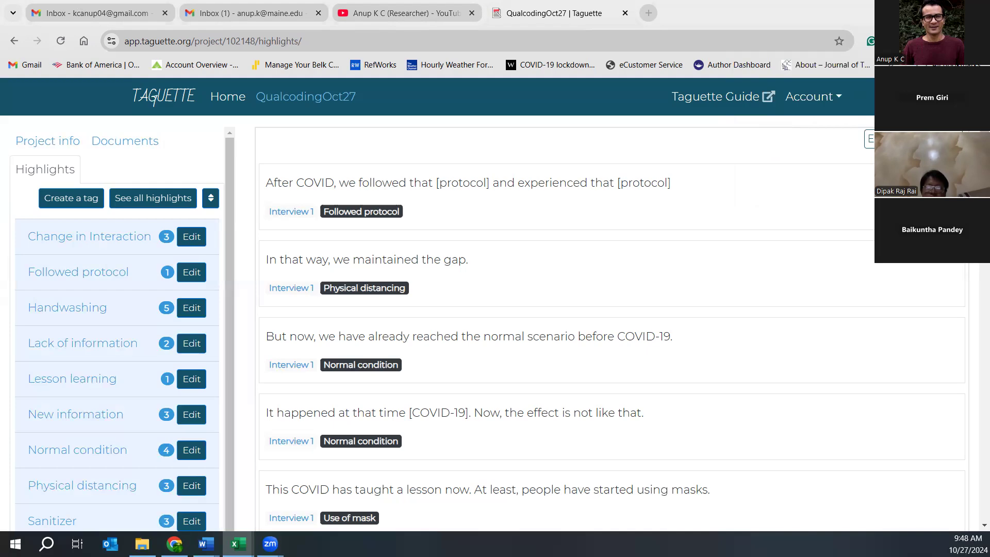
# - Maximize all_tags (1), enable editing, and check the id, document, tag and content cells A2–D2
pyautogui.moveTo(825, 193); pyautogui.dragTo(535, 141)
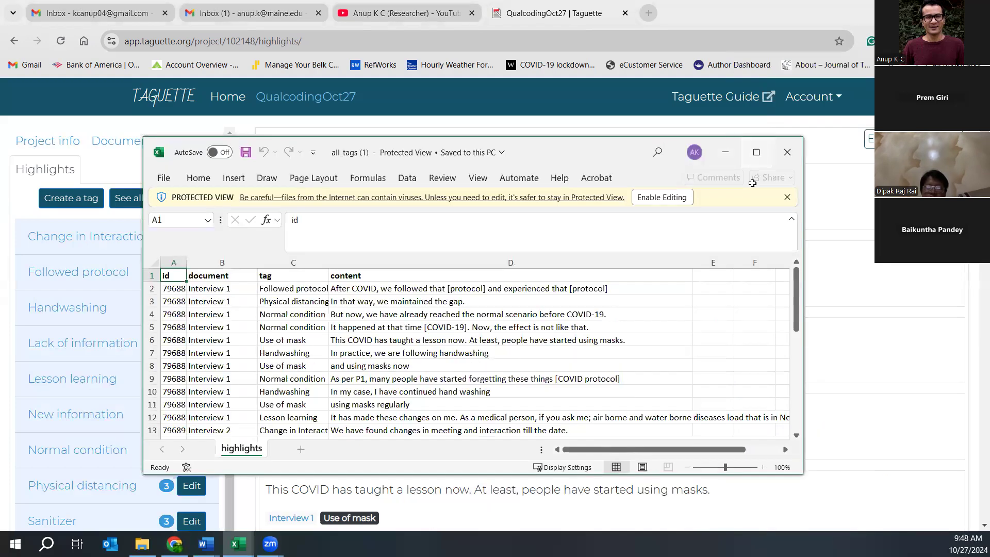
pyautogui.click(756, 153)
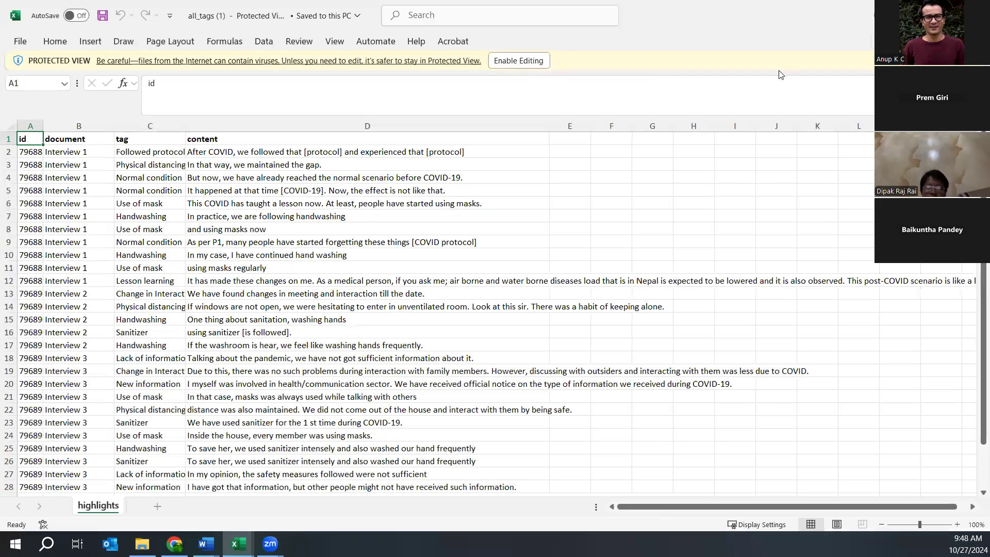
pyautogui.click(497, 66)
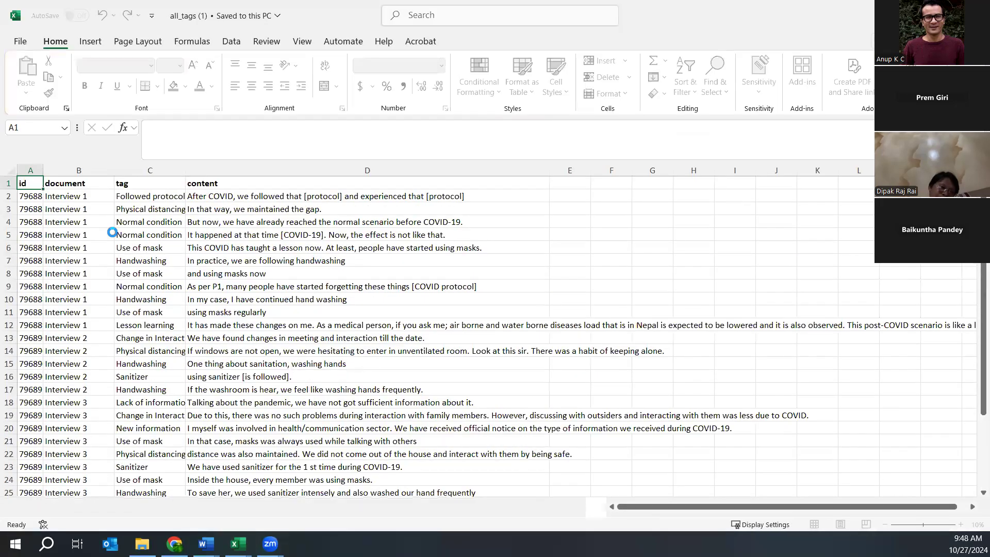
pyautogui.click(23, 197)
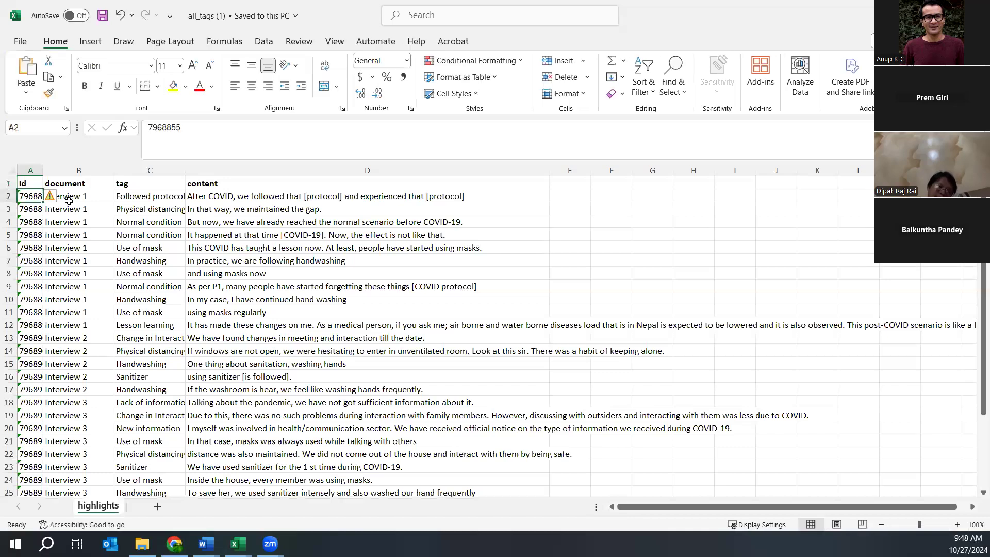
pyautogui.click(82, 198)
pyautogui.click(163, 196)
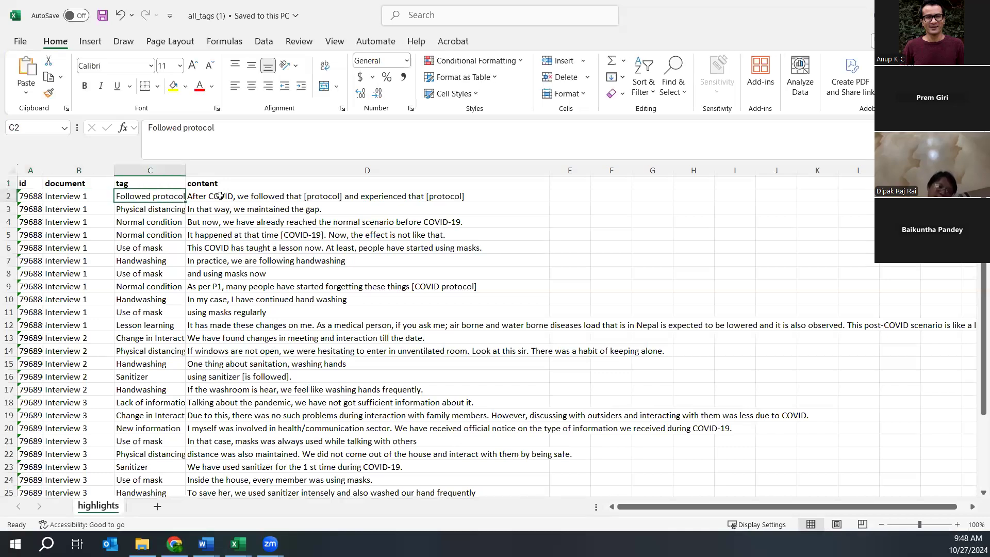
pyautogui.click(220, 196)
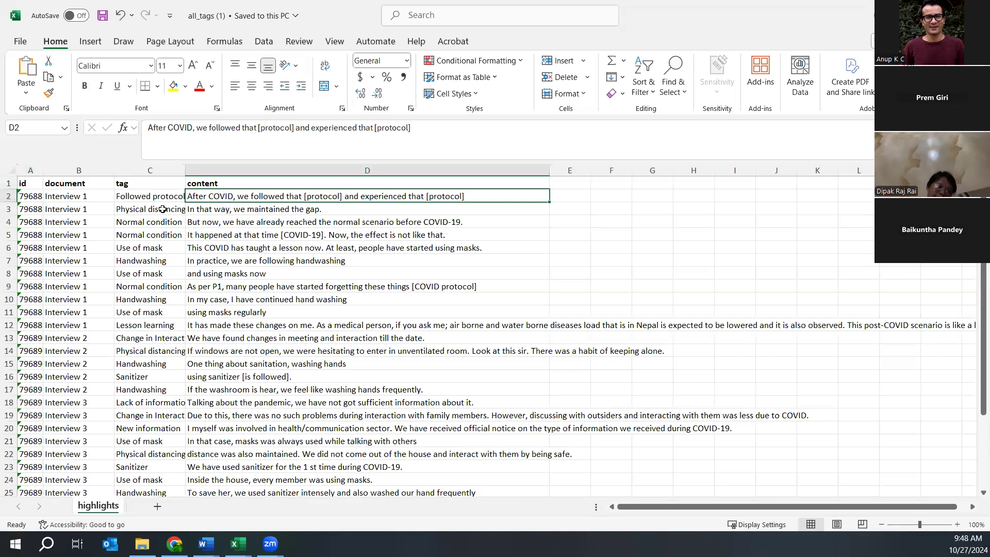
# - Select the tag and content columns, then column B's document data, scrolling the rows
pyautogui.click(152, 164)
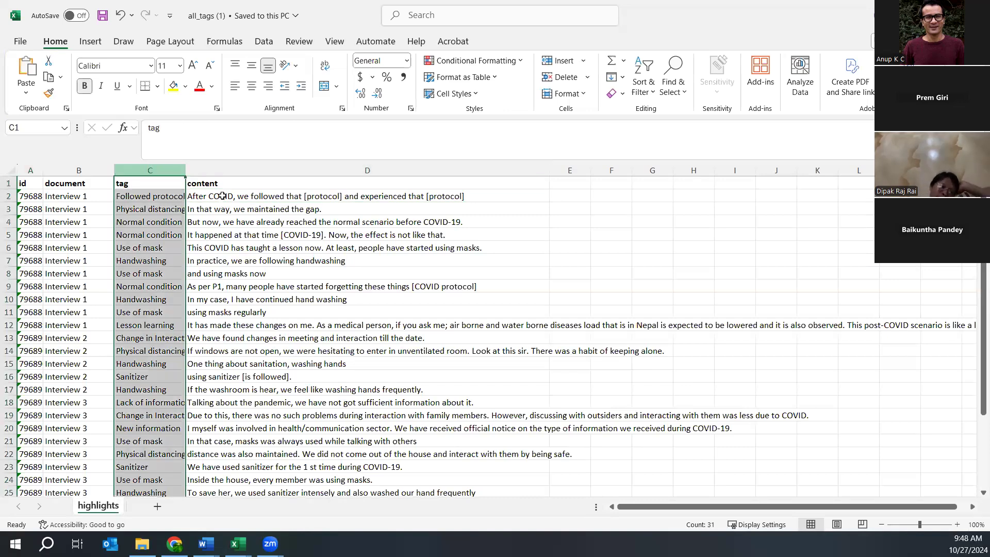
pyautogui.click(227, 166)
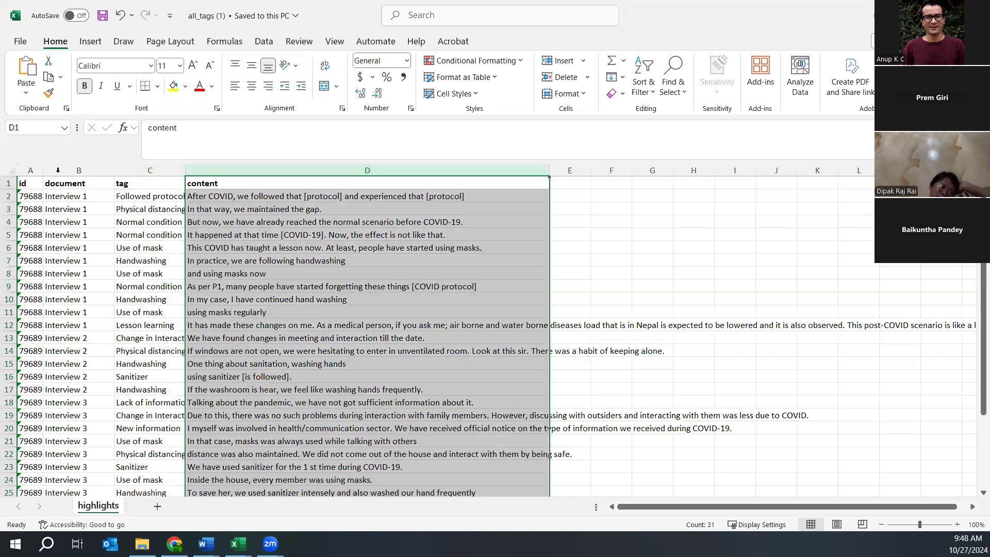
pyautogui.click(70, 182)
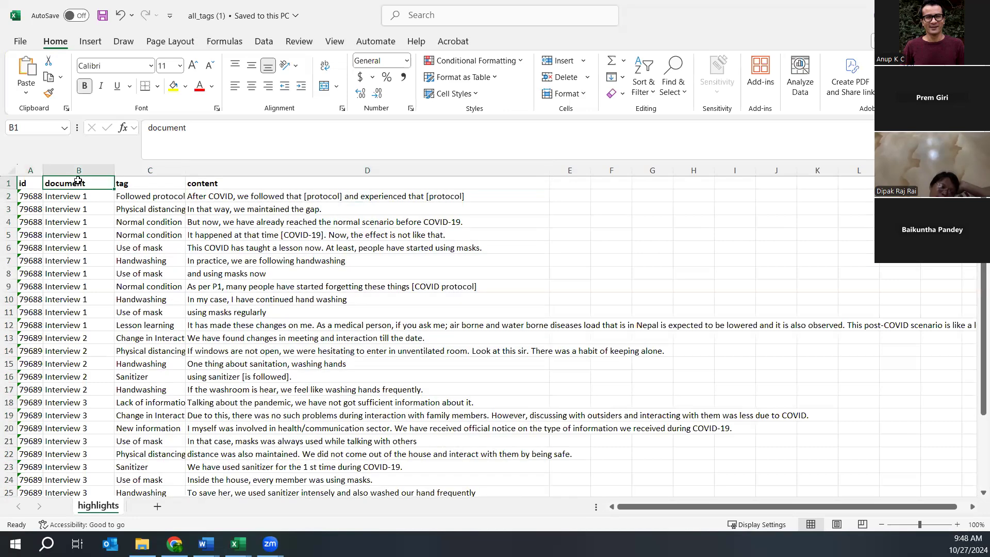
pyautogui.hotkey('ctrl', 'shift', 'Down')
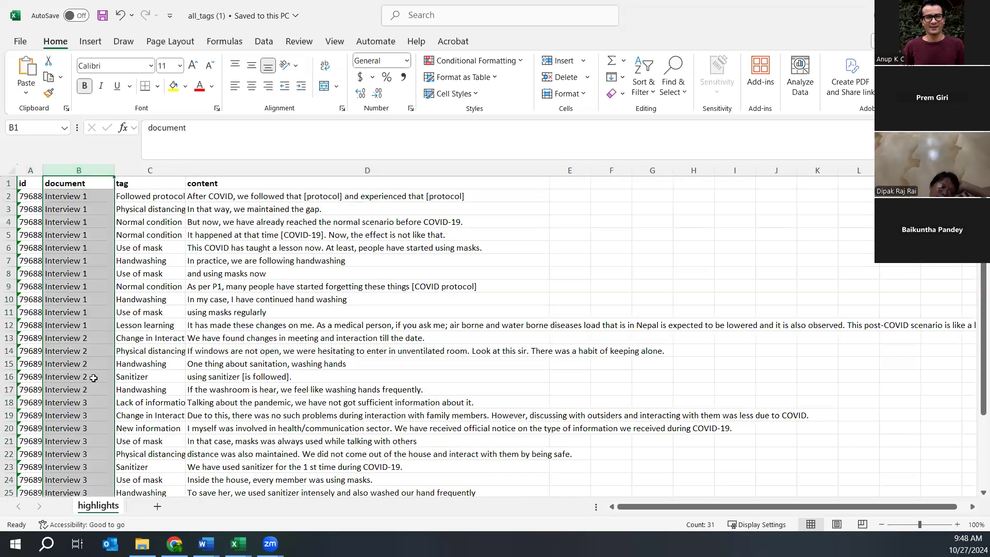
pyautogui.scroll(-20, 94, 378)
pyautogui.scroll(20, 122, 344)
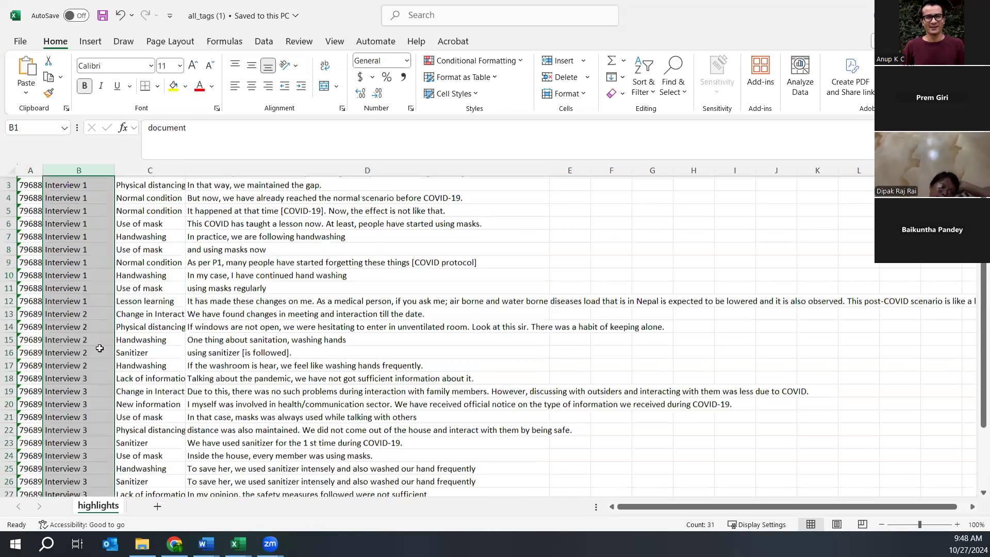
pyautogui.scroll(1, 98, 349)
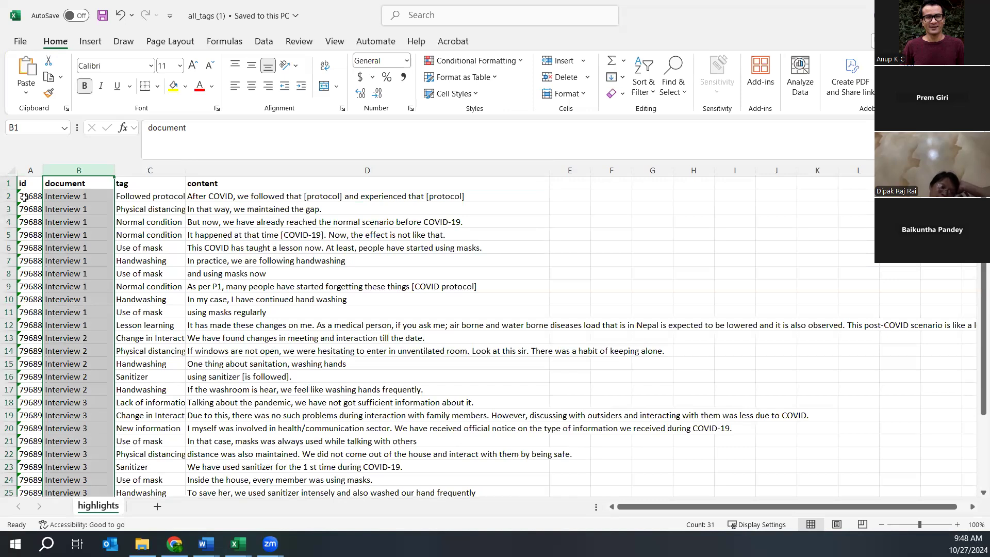
# - Select Interview 1 rows 2–12 and Interview 2 rows 13–17, then the tag and content range C2:D31
pyautogui.click(8, 196)
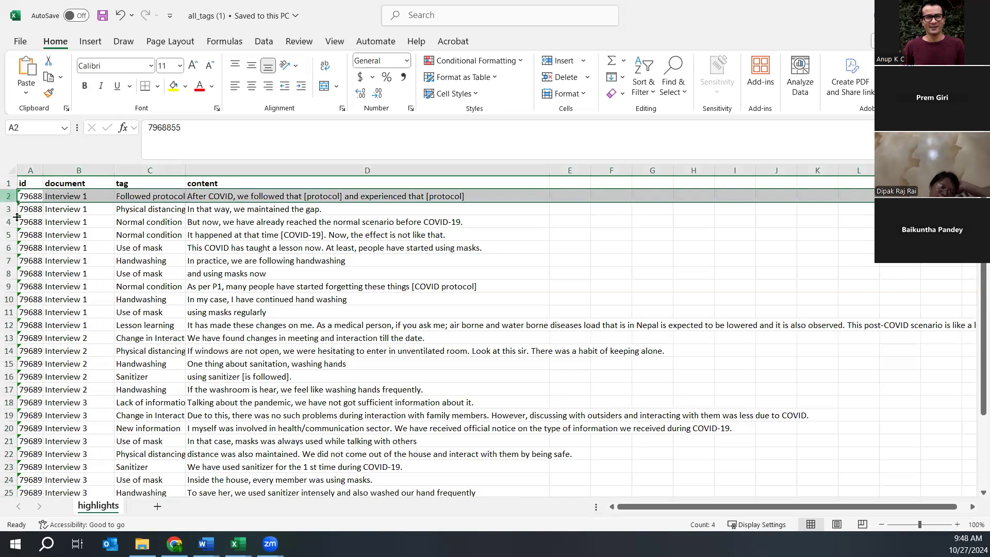
pyautogui.hotkey('shift', 'Down')
pyautogui.hotkey('shift', 'Down')
pyautogui.hotkey('shift', 'Down')
pyautogui.hotkey('shift', 'Down')
pyautogui.hotkey('shift', 'Down')
pyautogui.hotkey('shift', 'Down')
pyautogui.hotkey('shift', 'Down')
pyautogui.hotkey('shift', 'Down')
pyautogui.hotkey('shift', 'Down')
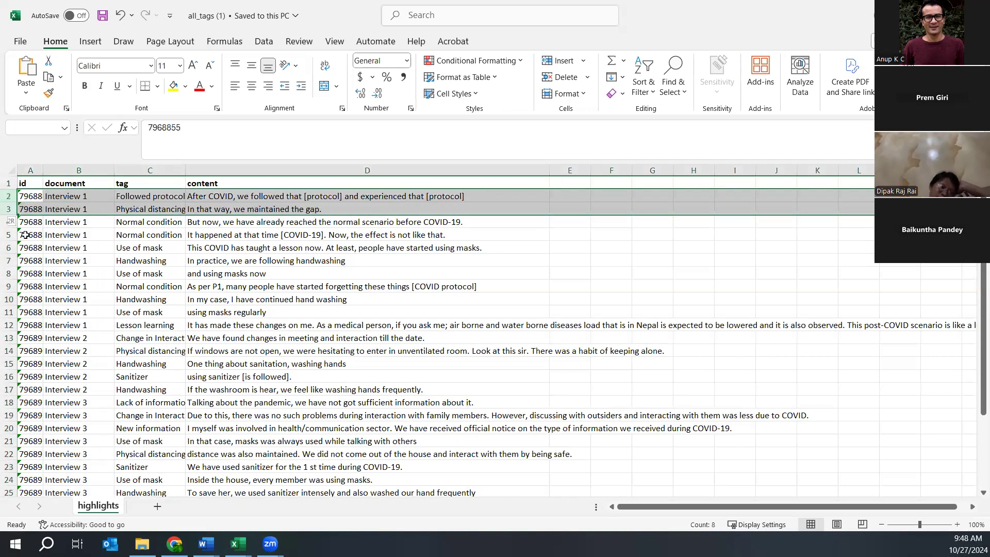
pyautogui.hotkey('shift', 'Down')
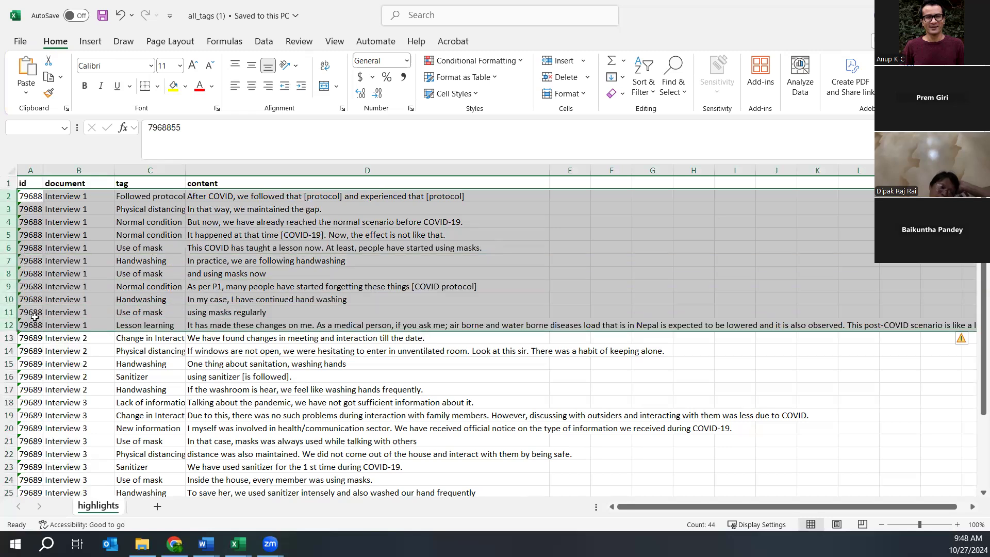
pyautogui.click(9, 338)
pyautogui.moveTo(9, 337); pyautogui.dragTo(9, 389)
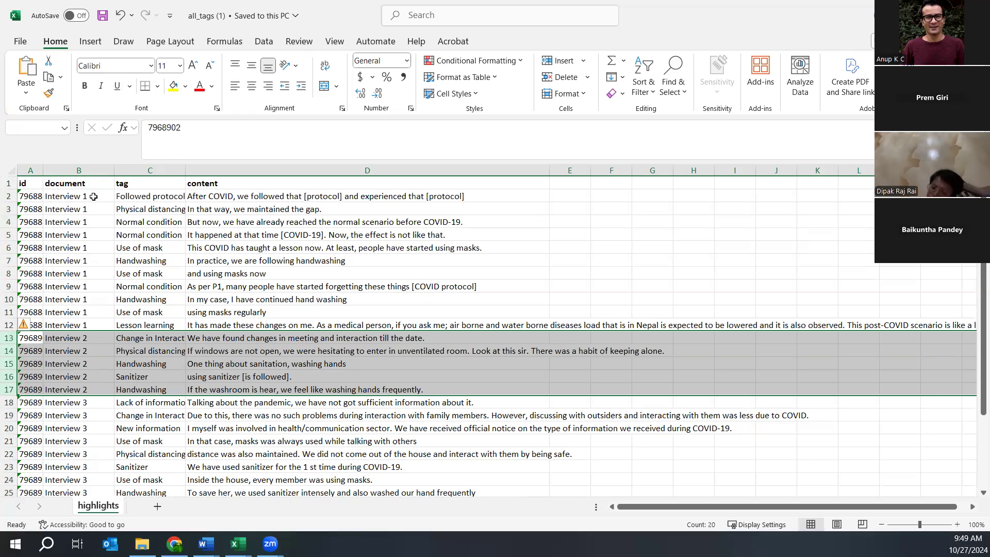
pyautogui.click(140, 195)
pyautogui.click(239, 198)
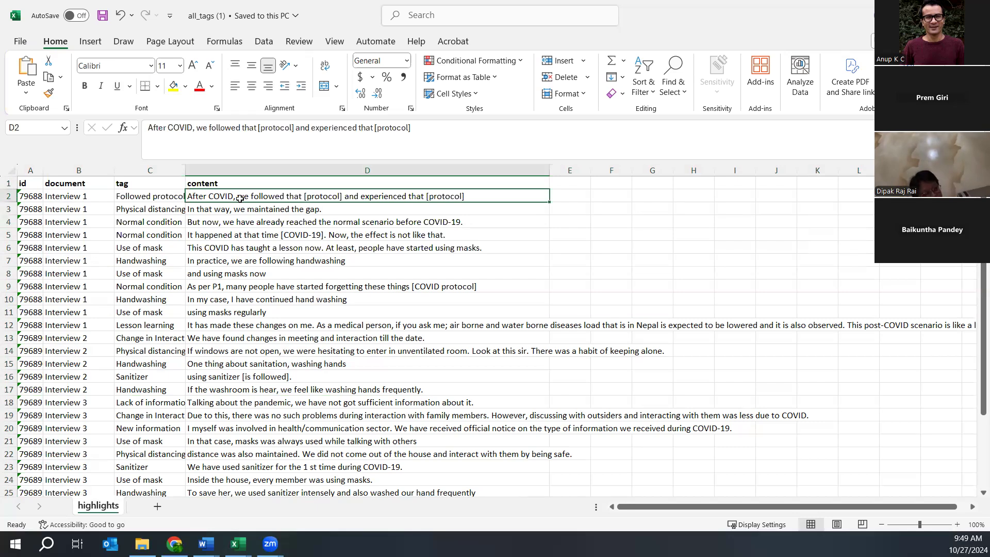
pyautogui.click(185, 166)
pyautogui.moveTo(144, 195); pyautogui.dragTo(270, 415)
pyautogui.scroll(4, 749, 393)
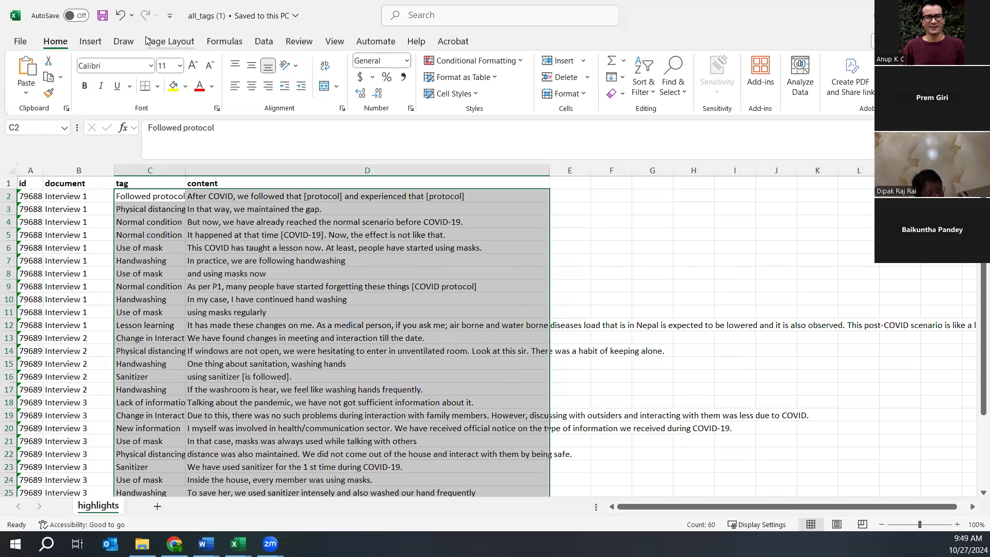
# - Insert a PivotTable from Table/Range highlights!$C$1:$D$31 on a new worksheet
pyautogui.click(94, 46)
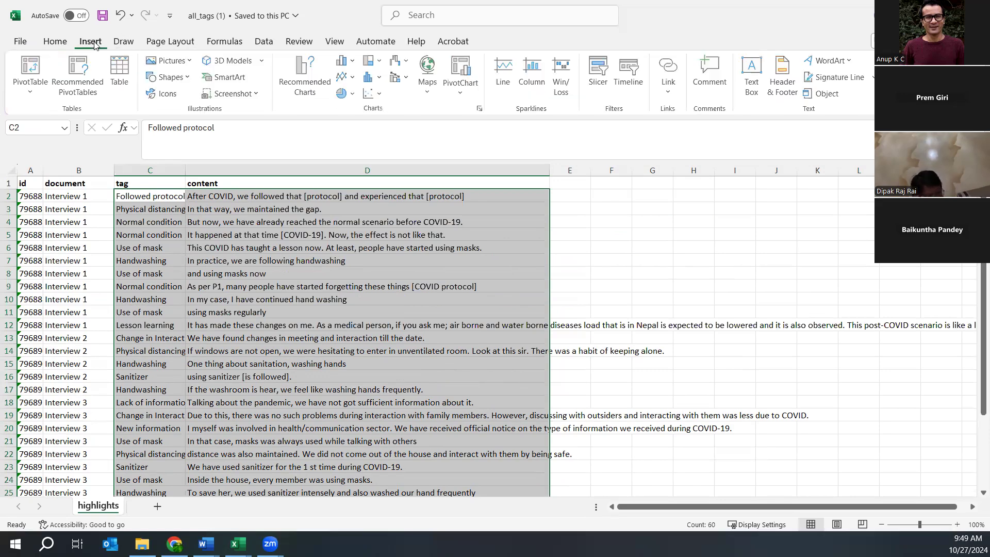
pyautogui.click(34, 88)
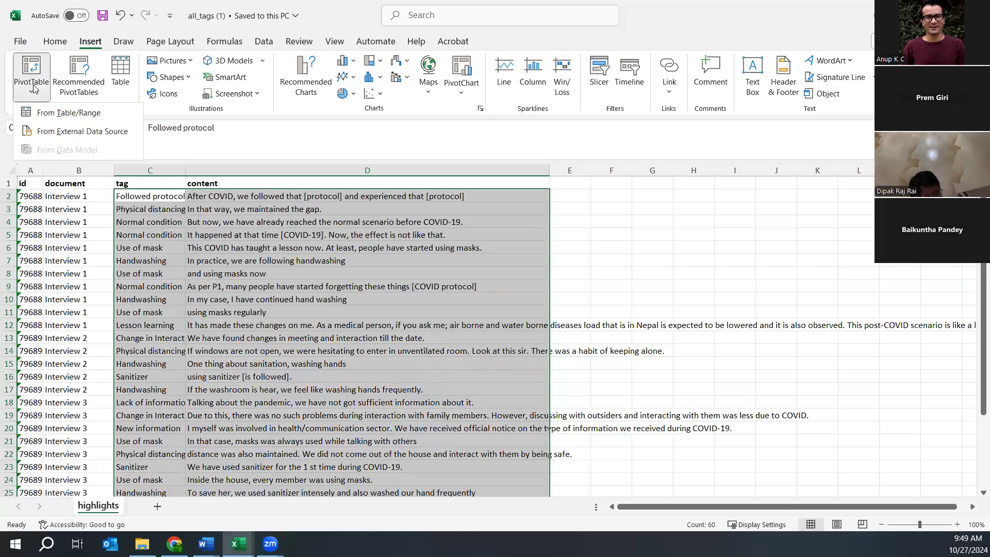
pyautogui.click(58, 114)
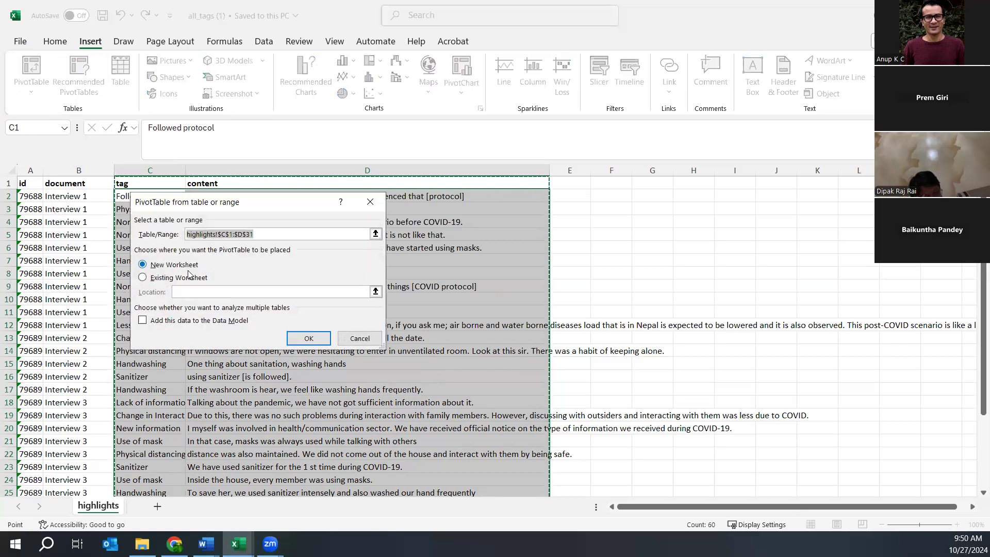
pyautogui.click(304, 337)
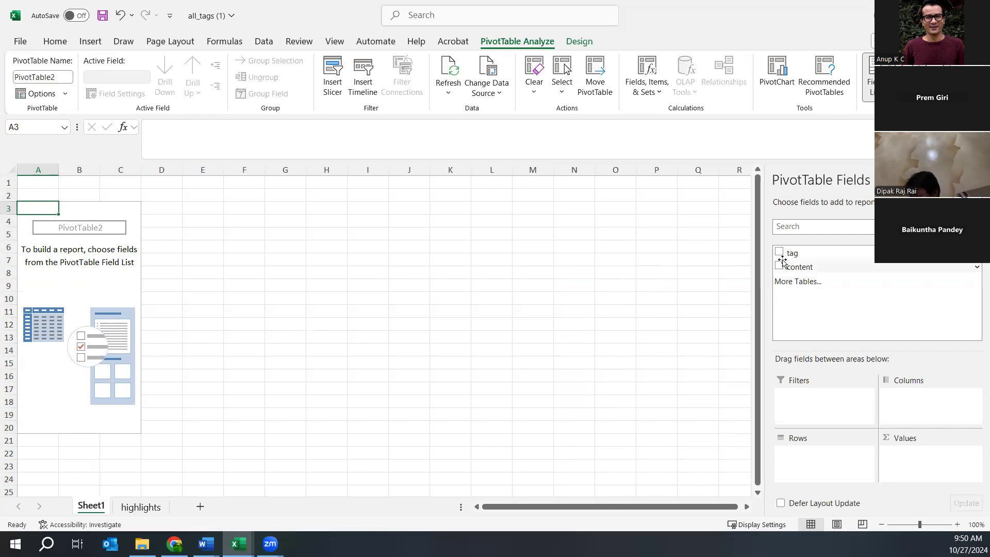
# - Place tag then content in the PivotTable Rows area so excerpts nest under each tag
pyautogui.moveTo(802, 253); pyautogui.dragTo(809, 452)
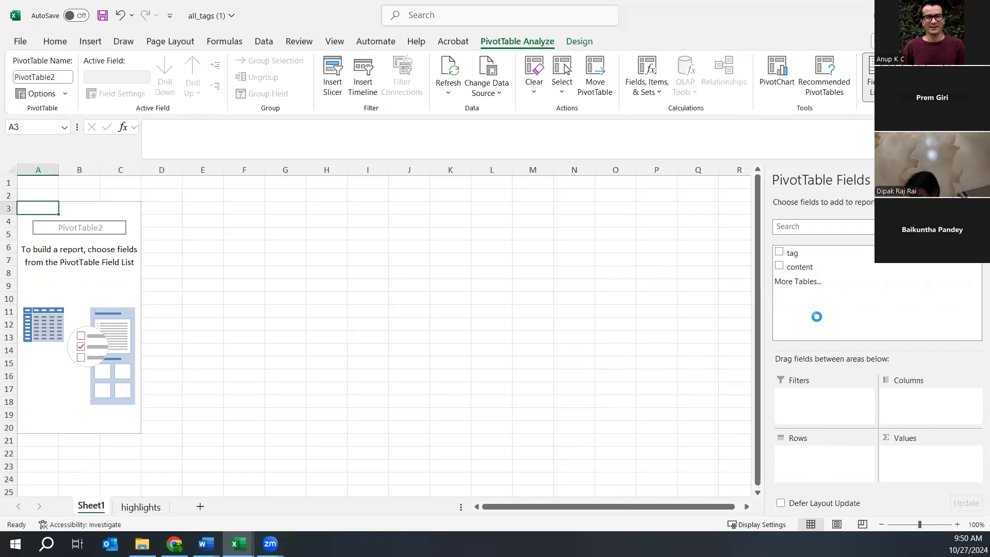
pyautogui.moveTo(806, 271); pyautogui.dragTo(811, 469)
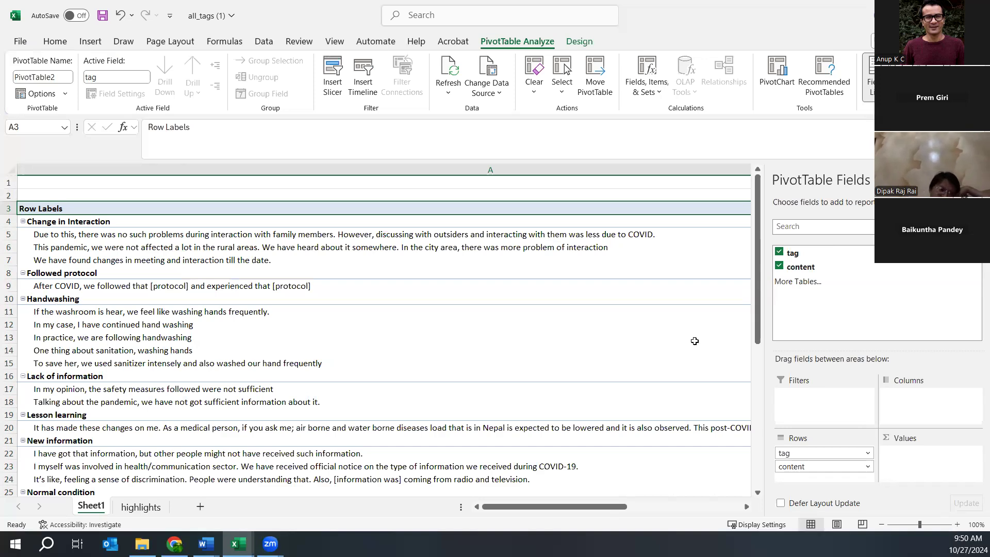
pyautogui.moveTo(761, 299); pyautogui.dragTo(764, 471)
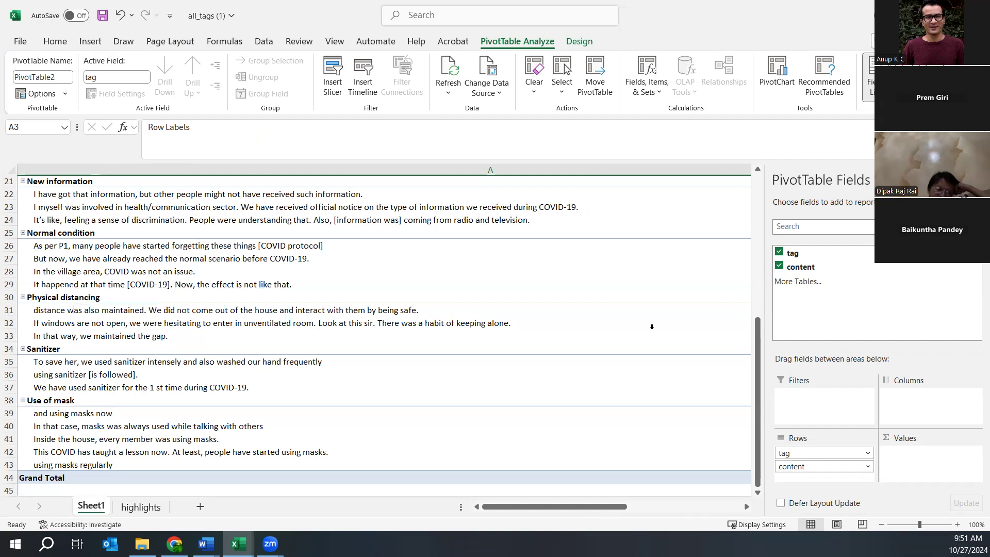
pyautogui.moveTo(757, 348); pyautogui.dragTo(671, 208)
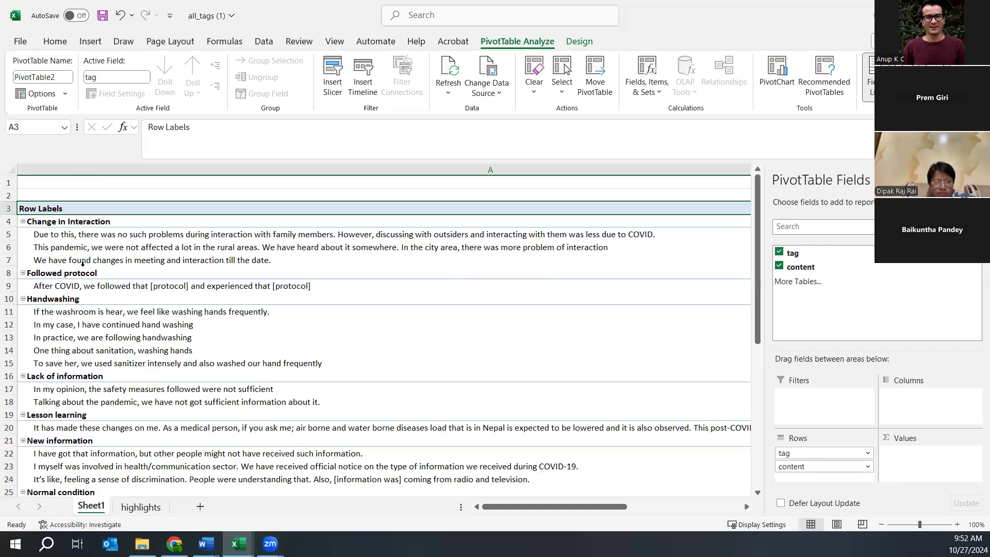
# - Switch back to the highlights sheet tab
pyautogui.click(136, 509)
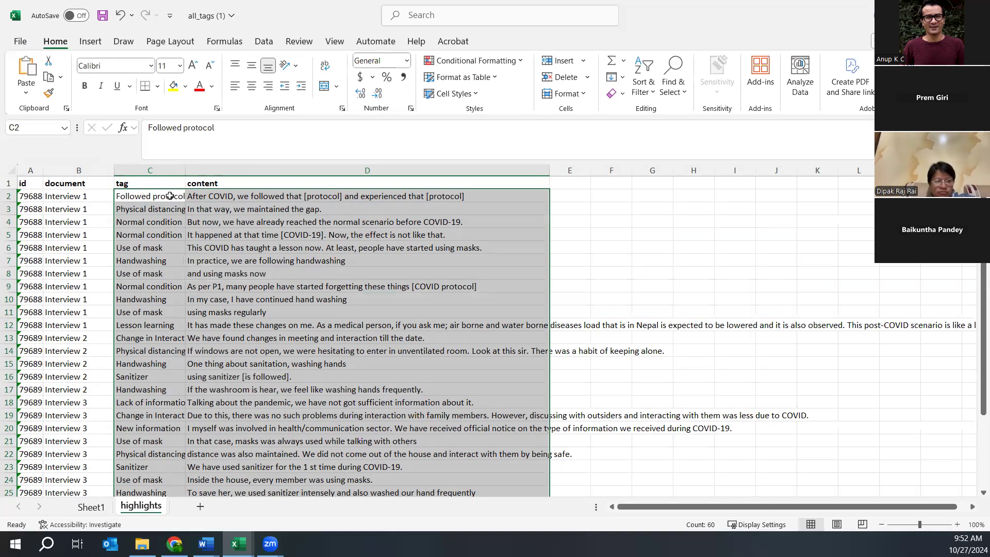
# - Build PivotTable3 on a new Sheet2 from highlights!$C$1:$D$31 with tag as the row field
pyautogui.click(84, 43)
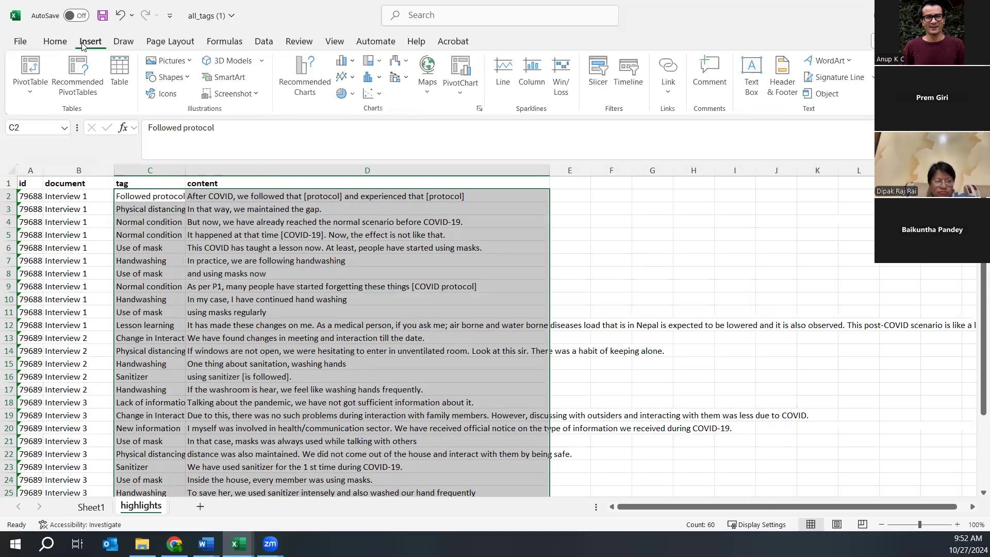
pyautogui.click(33, 69)
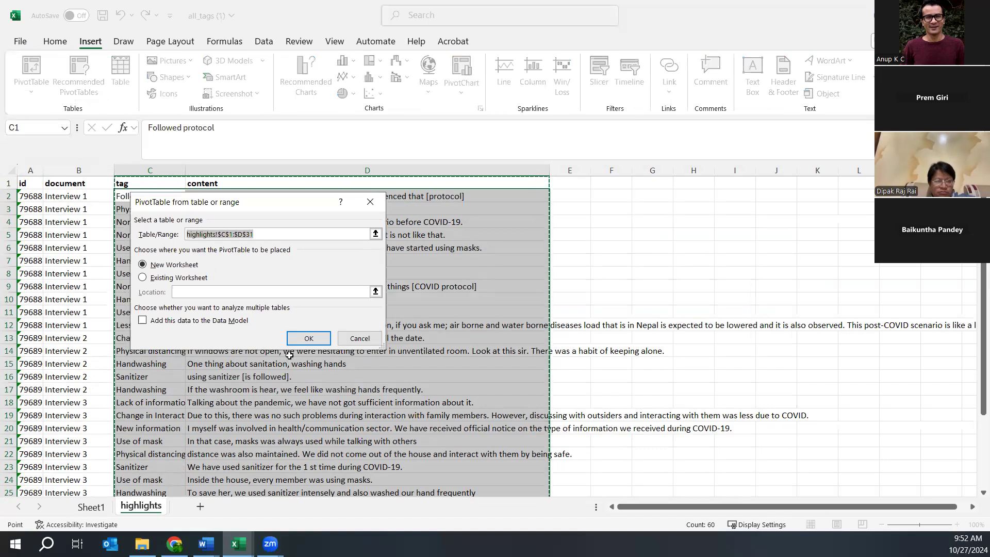
pyautogui.click(308, 339)
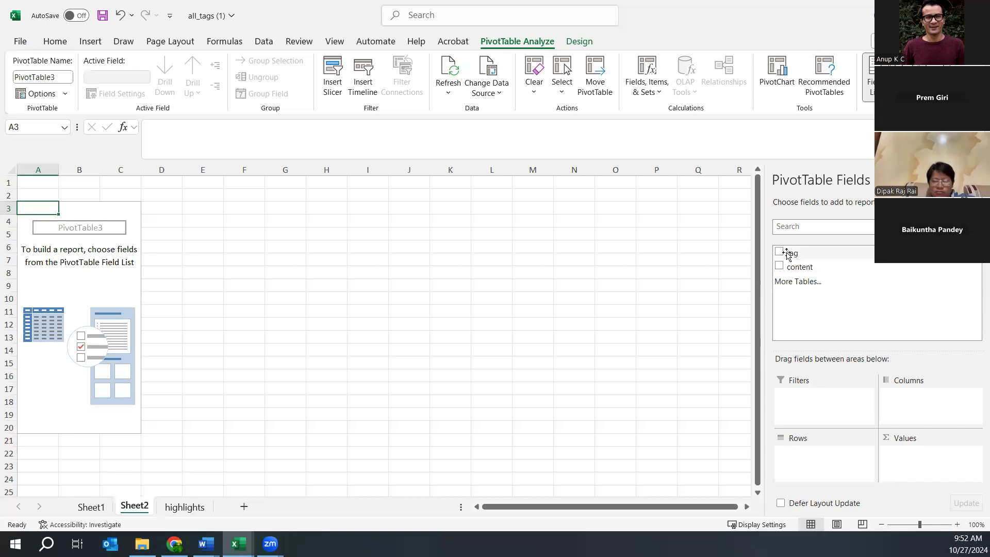
pyautogui.click(779, 252)
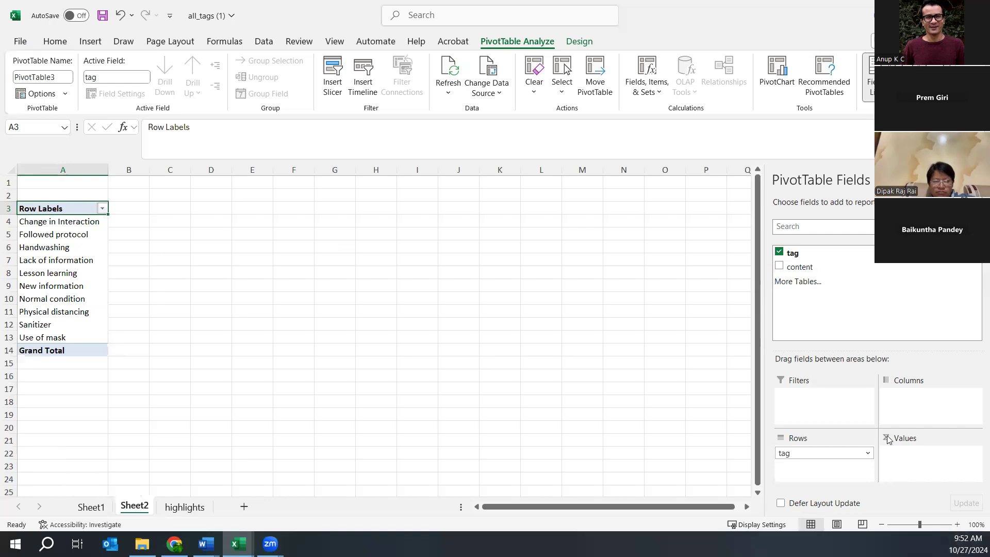
# - Add Count of tag beside each tag row label in the Sheet2 PivotTable
pyautogui.click(822, 452)
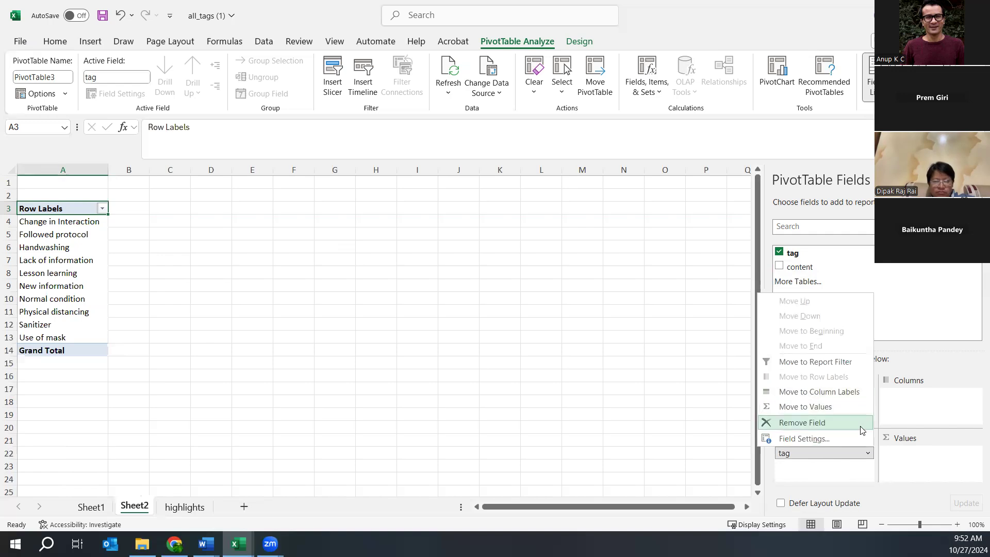
pyautogui.click(828, 406)
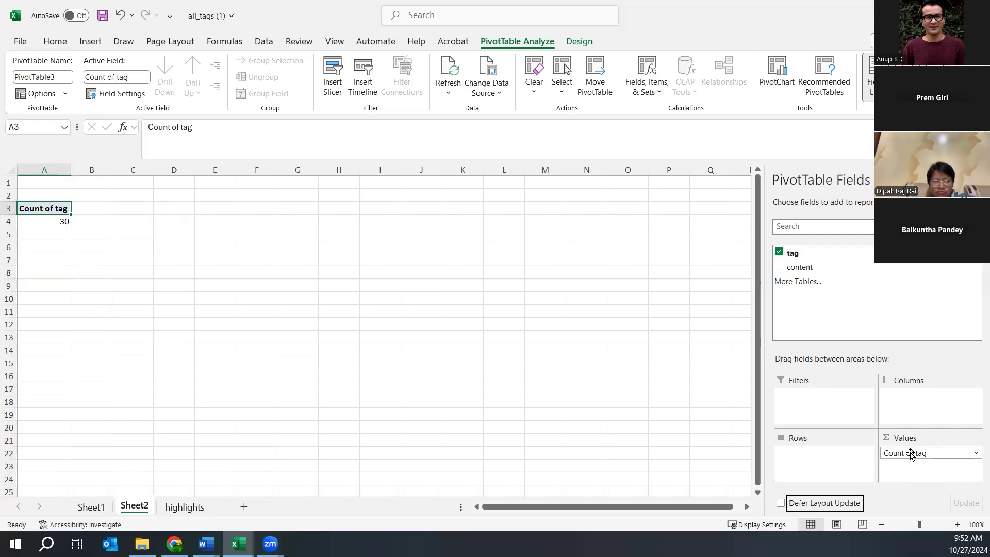
pyautogui.moveTo(911, 458); pyautogui.dragTo(820, 456)
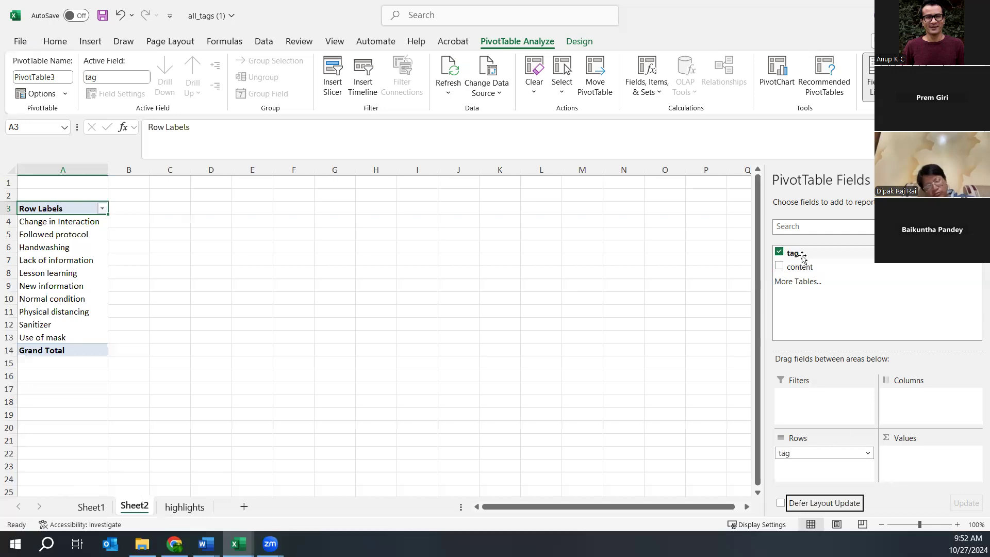
pyautogui.click(824, 254)
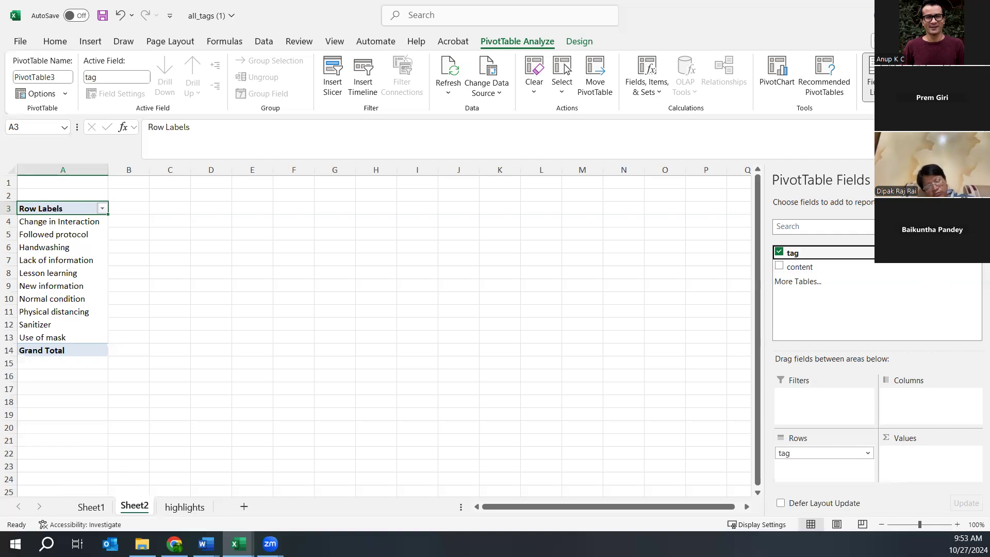
pyautogui.moveTo(810, 253); pyautogui.dragTo(911, 460)
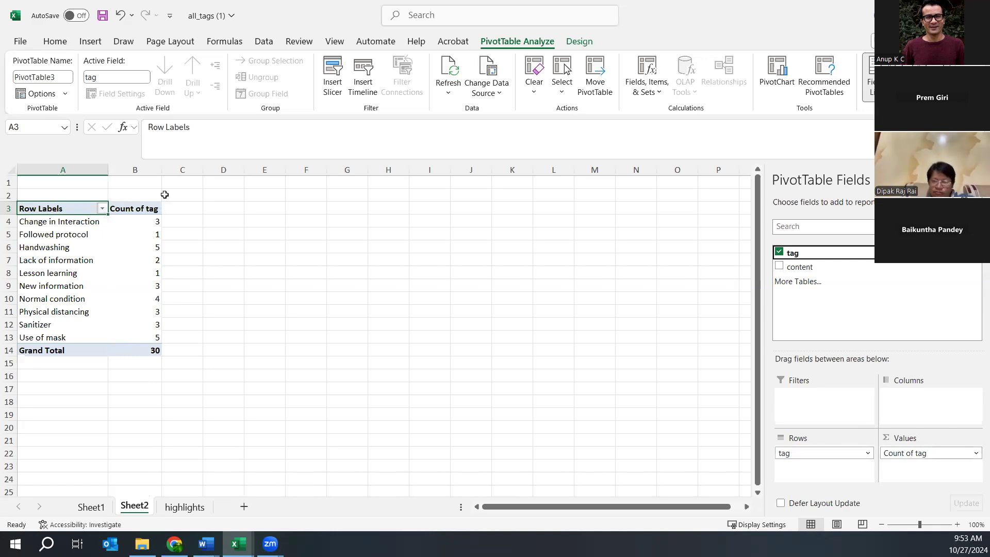
# - Check the row counts and select the whole tag count table A3:B14
pyautogui.click(69, 224)
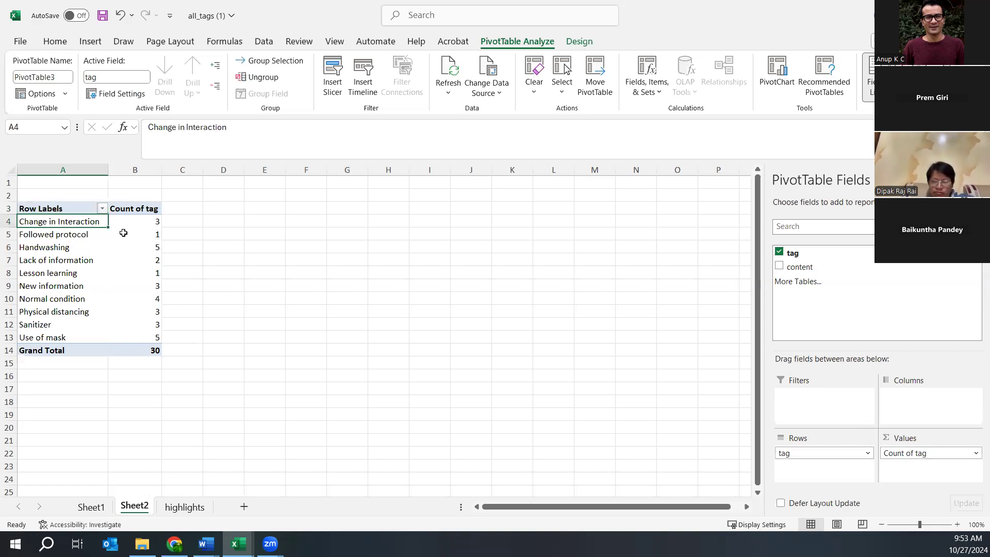
pyautogui.click(37, 238)
pyautogui.click(147, 237)
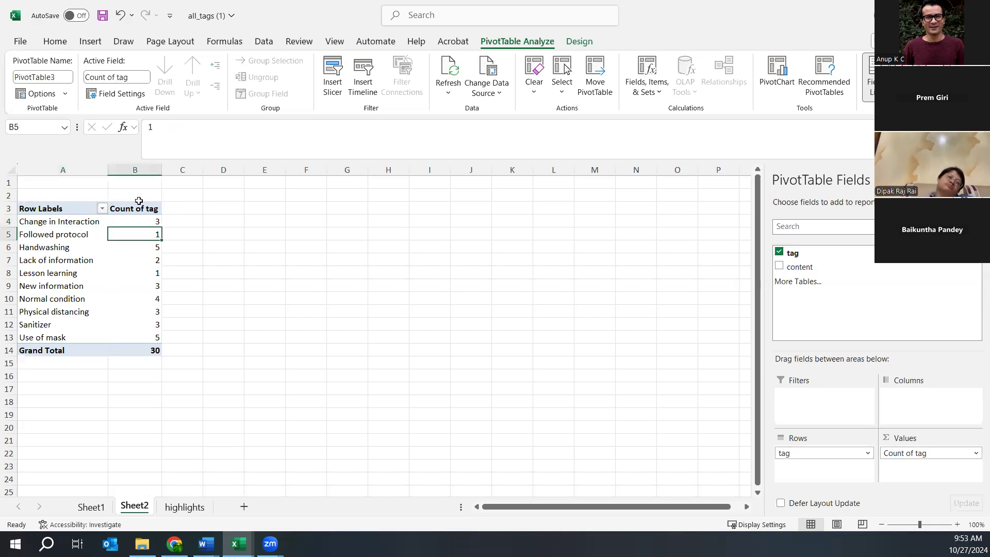
pyautogui.moveTo(52, 207); pyautogui.dragTo(148, 352)
pyautogui.moveTo(153, 351); pyautogui.dragTo(153, 354)
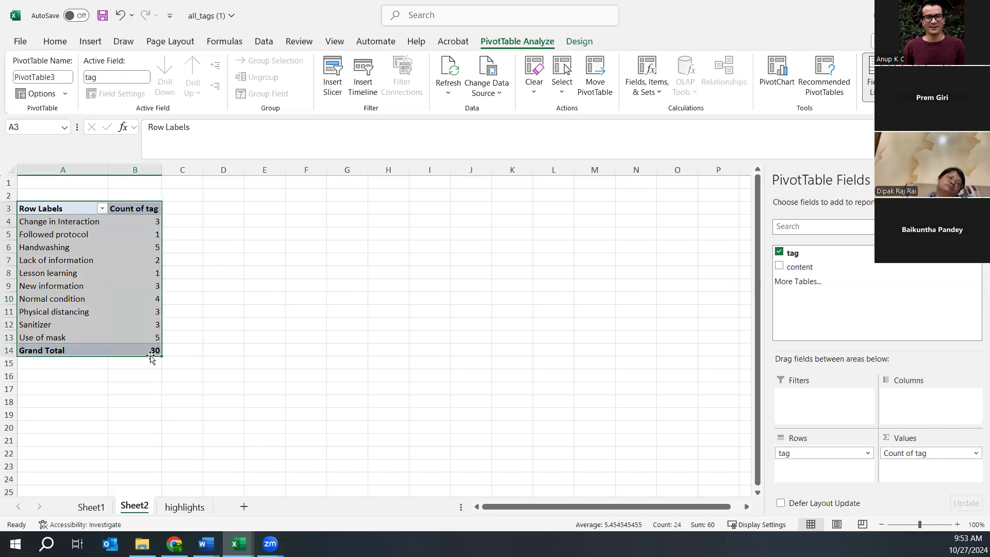
# - Retitle Sheet2's headers Code and Code frequency, then start typing 'Code and the quotation' in Sheet1's A3
pyautogui.click(72, 209)
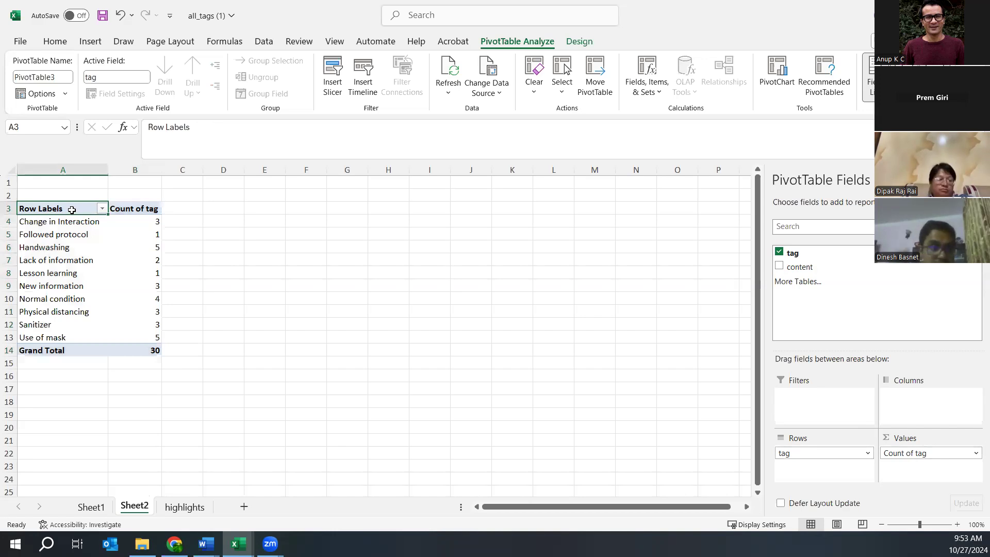
pyautogui.write('COde')
pyautogui.press('BackSpace')
pyautogui.press('BackSpace')
pyautogui.press('BackSpace')
pyautogui.write('ode')
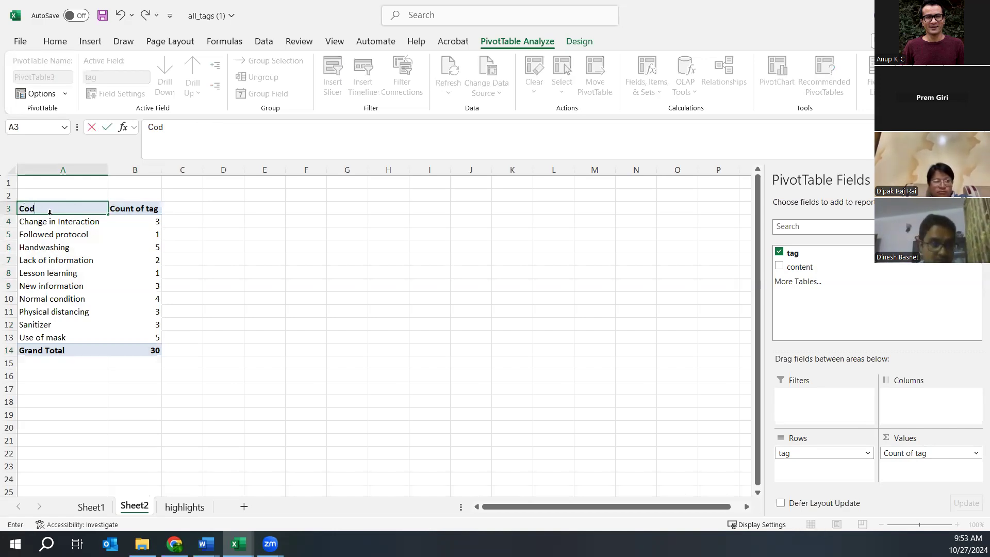
pyautogui.click(138, 207)
pyautogui.write('Cod')
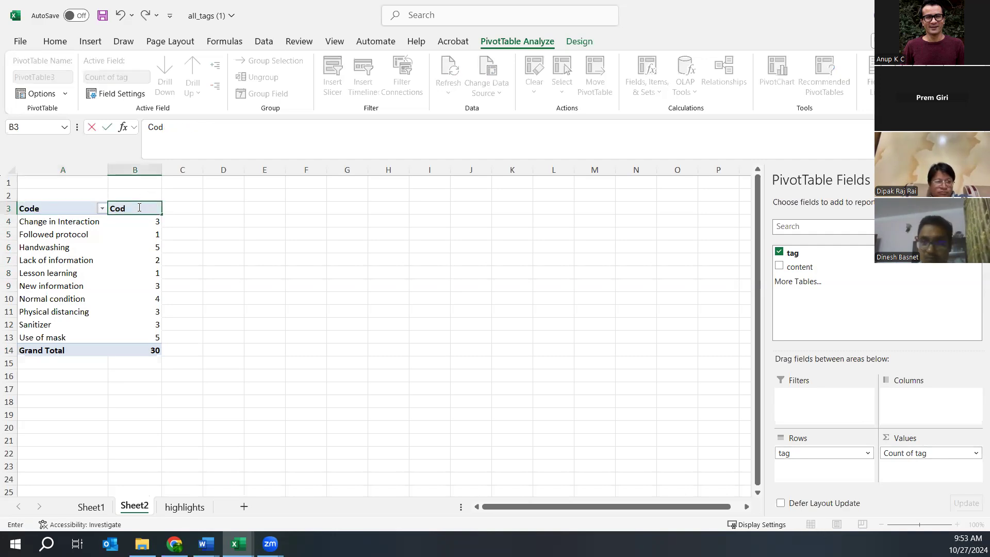
pyautogui.write('e frequency')
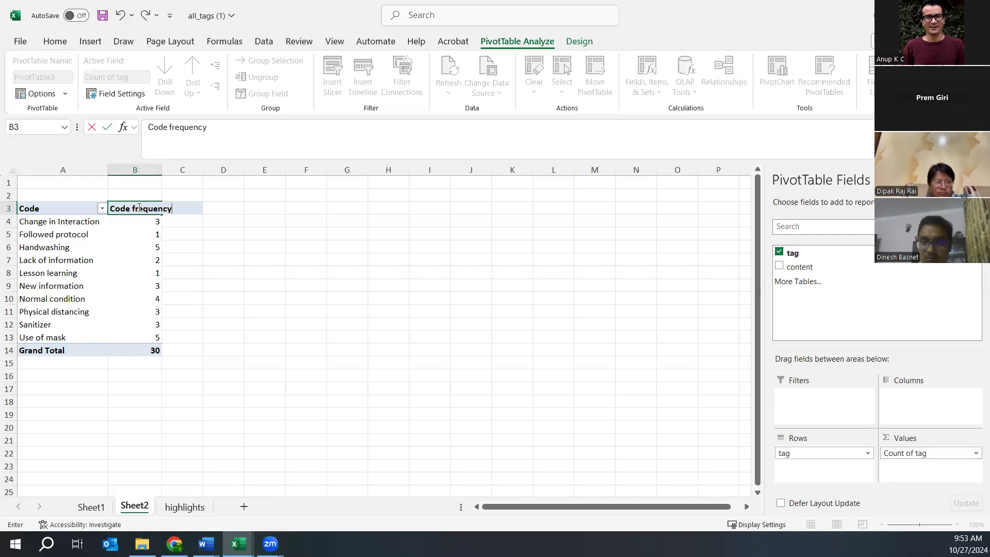
pyautogui.click(91, 507)
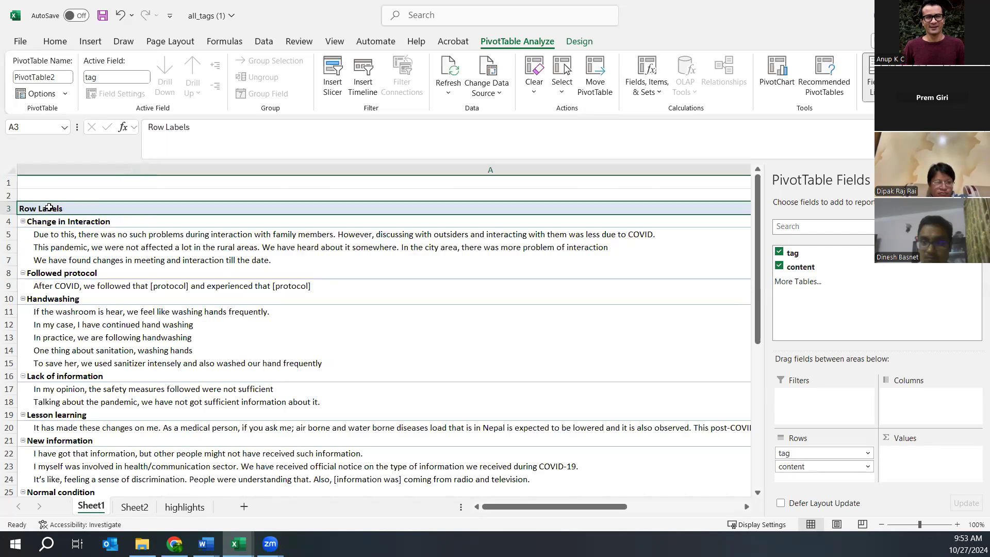
pyautogui.write('C')
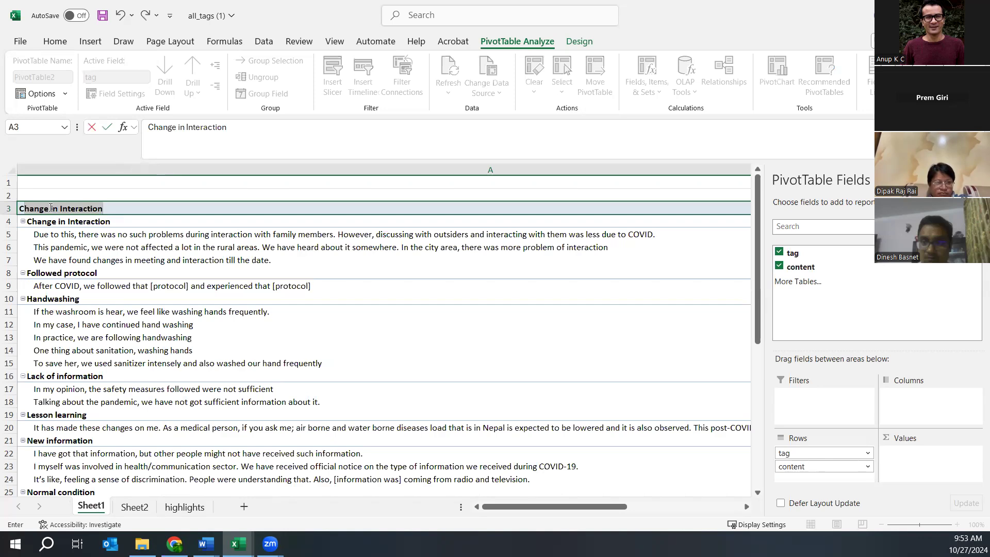
pyautogui.write('ode and')
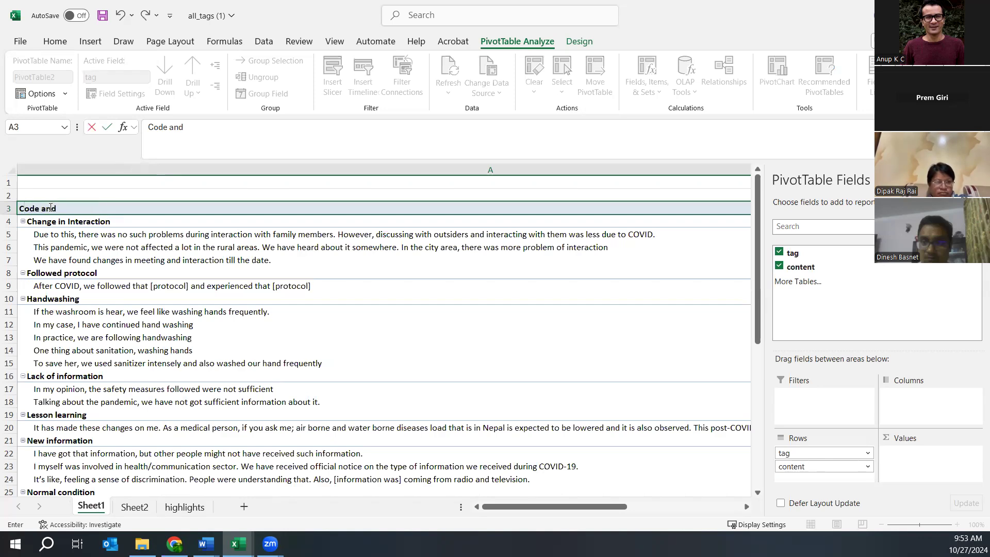
pyautogui.write(' the')
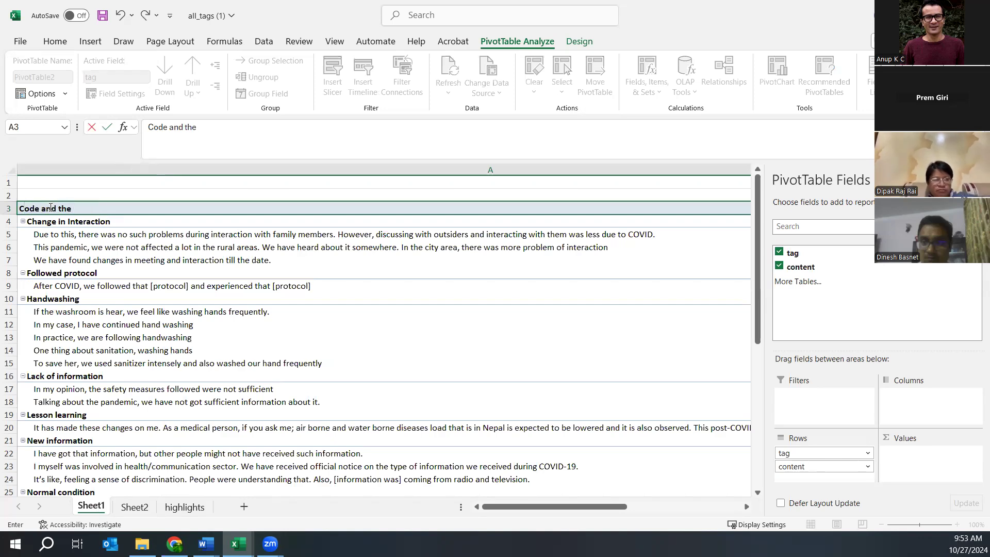
pyautogui.write(' quotation')
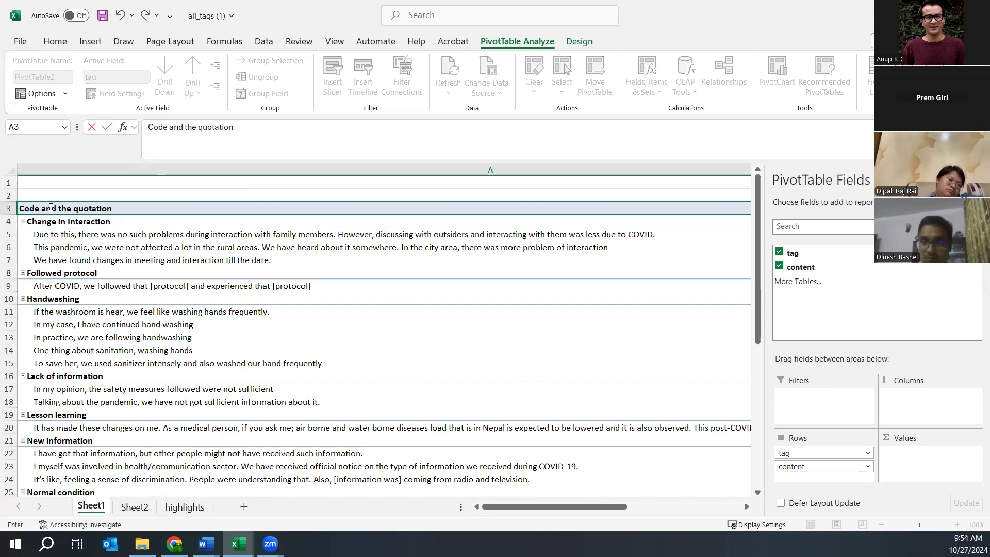
# - Commit the Sheet1 header, select Sheet2's Code frequency table A3:B14, and bring Taguette forward
pyautogui.click(182, 508)
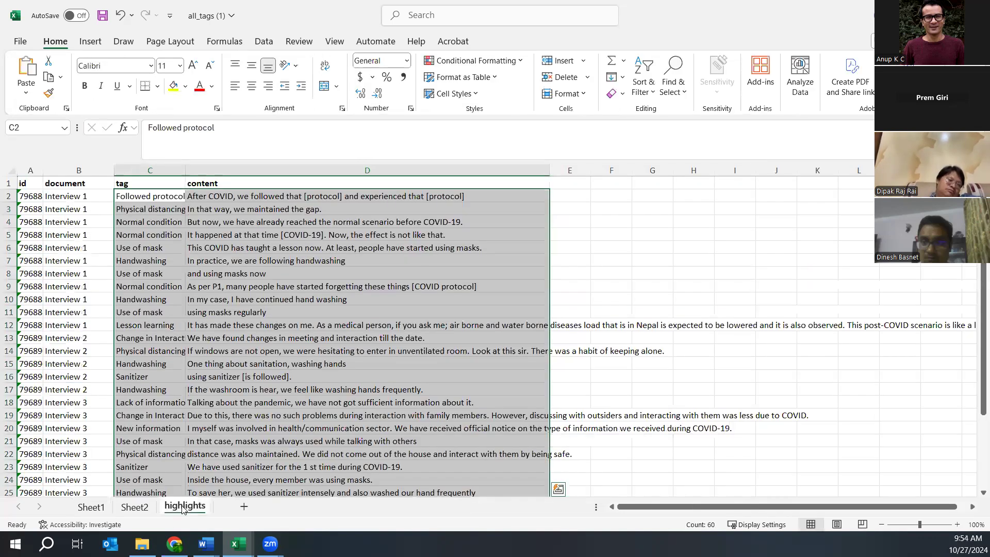
pyautogui.click(92, 506)
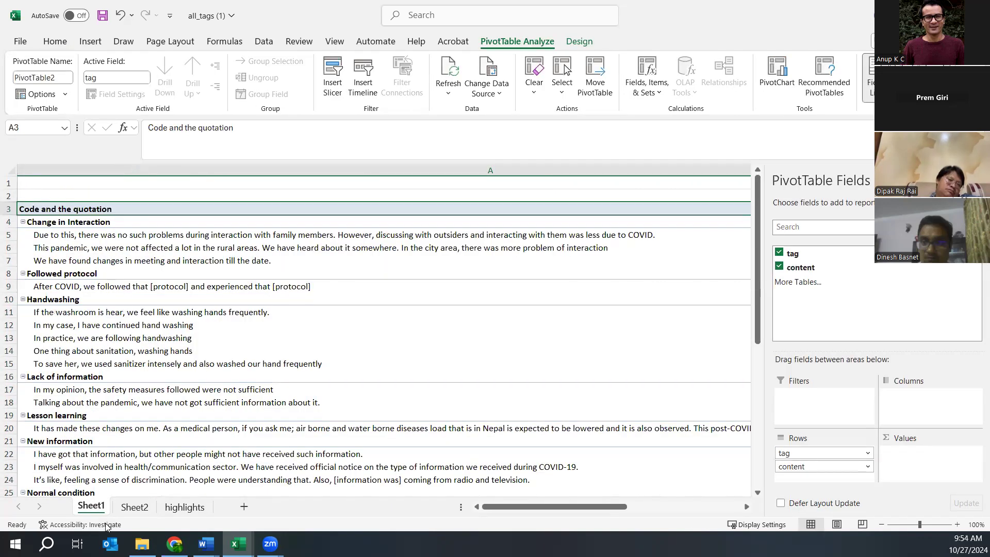
pyautogui.click(133, 507)
pyautogui.moveTo(46, 207); pyautogui.dragTo(153, 356)
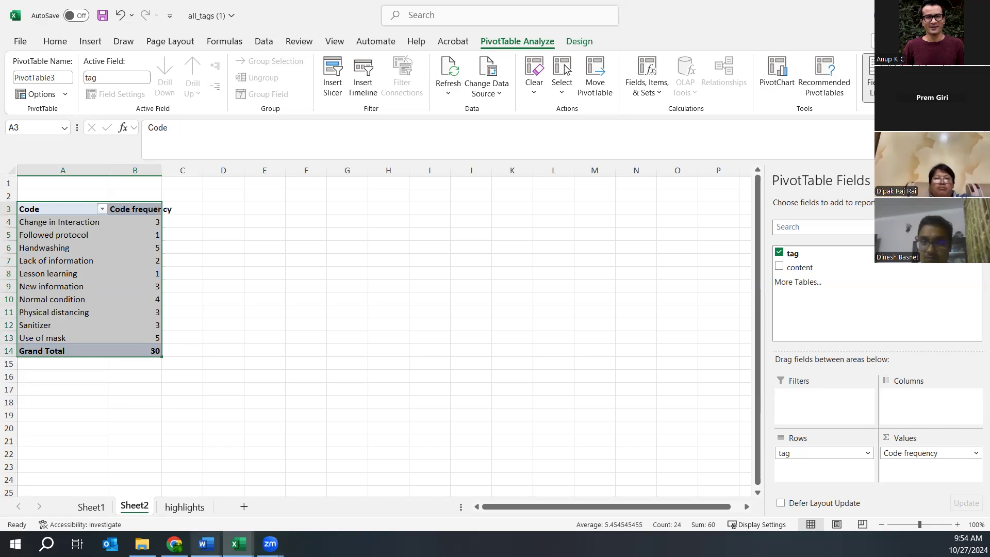
pyautogui.click(174, 543)
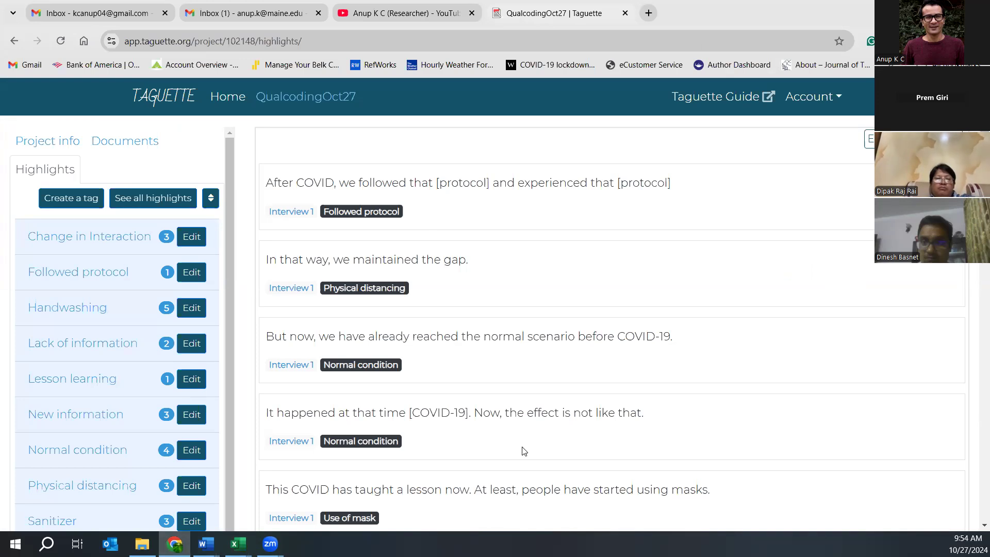
# - Switch back to the 'all_tags (1) - Excel' workbook window
pyautogui.moveTo(237, 544)
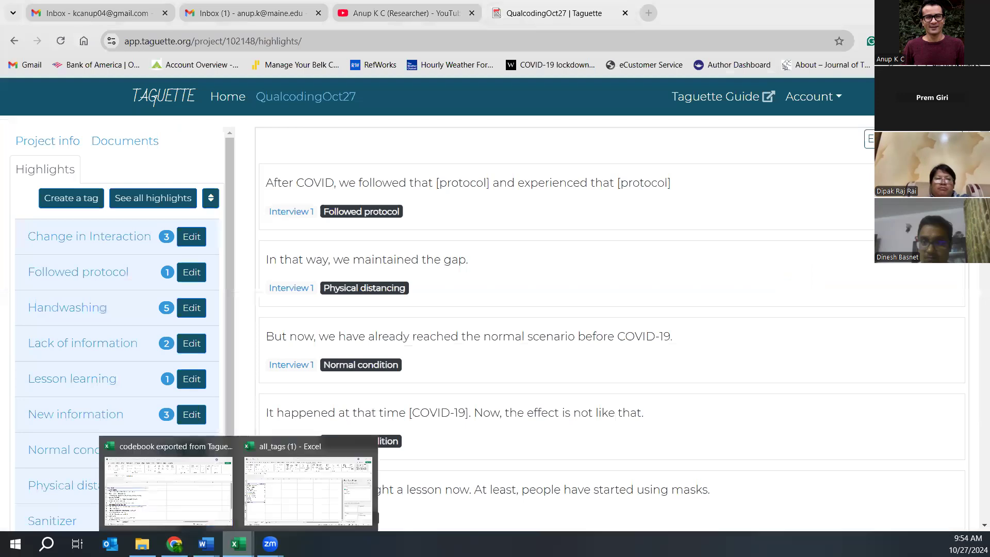
pyautogui.click(306, 493)
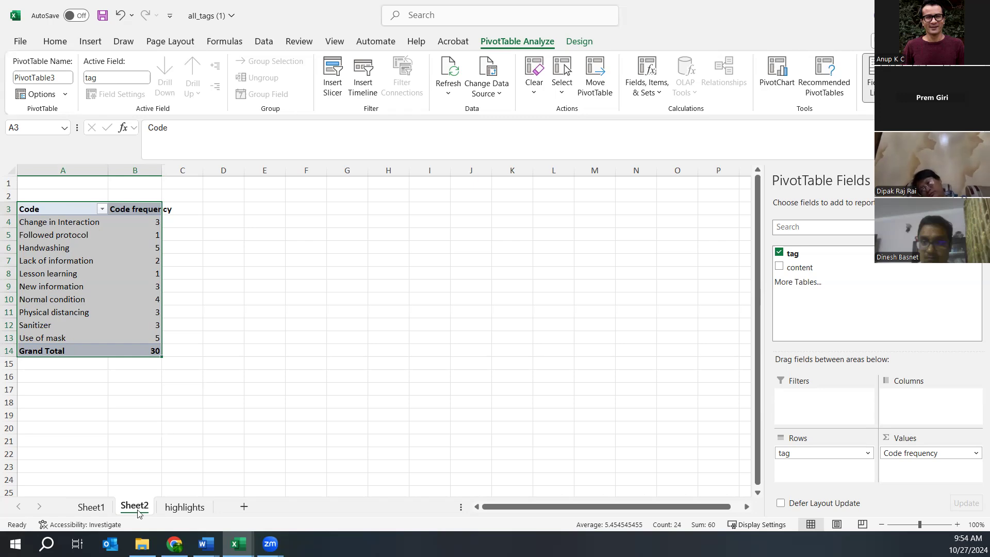
# - Select the highlights sheet's document and tag data and start a PivotTable from that range
pyautogui.click(182, 507)
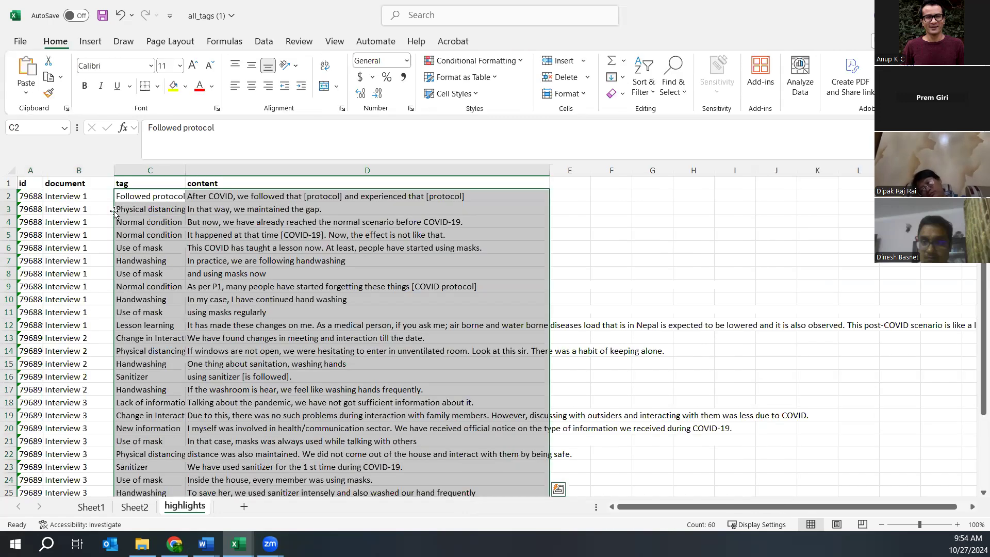
pyautogui.click(58, 193)
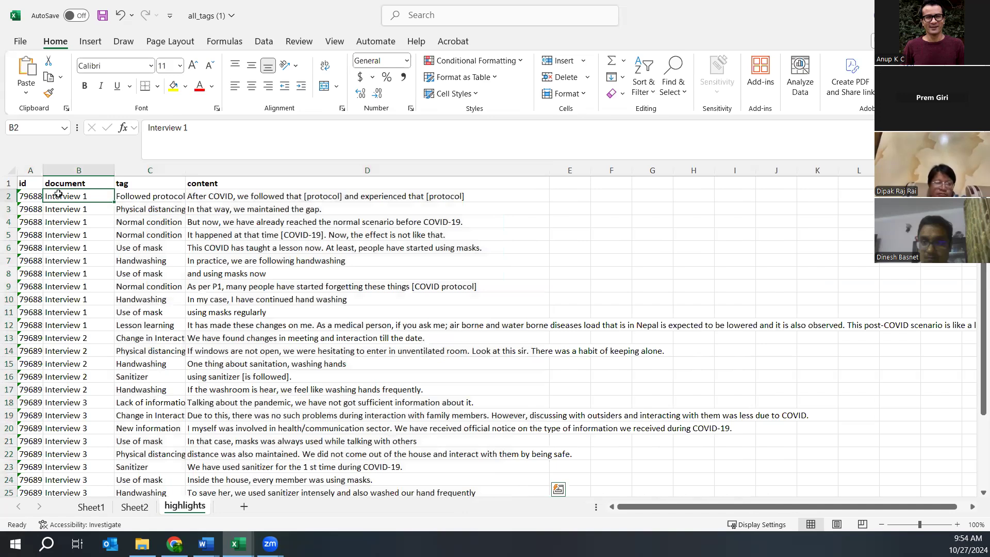
pyautogui.moveTo(99, 203); pyautogui.dragTo(150, 454)
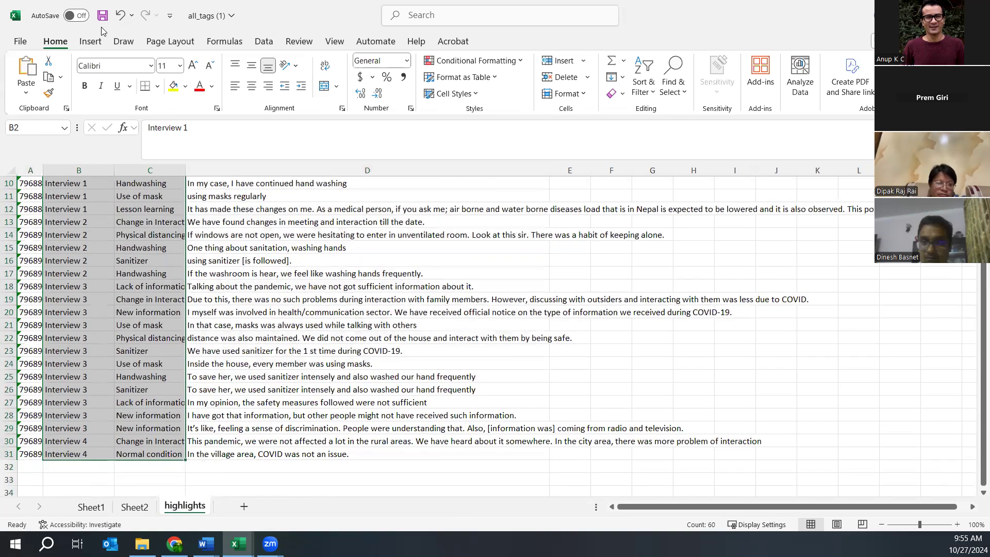
pyautogui.click(89, 45)
pyautogui.click(30, 71)
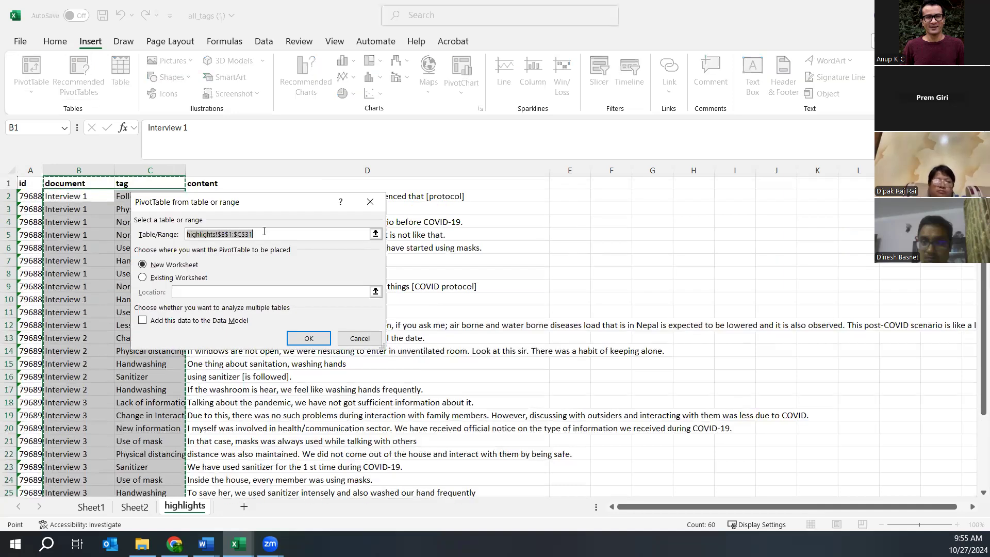
# - Create PivotTable4 on a new sheet with tags as rows and interviews nested under each
pyautogui.click(308, 338)
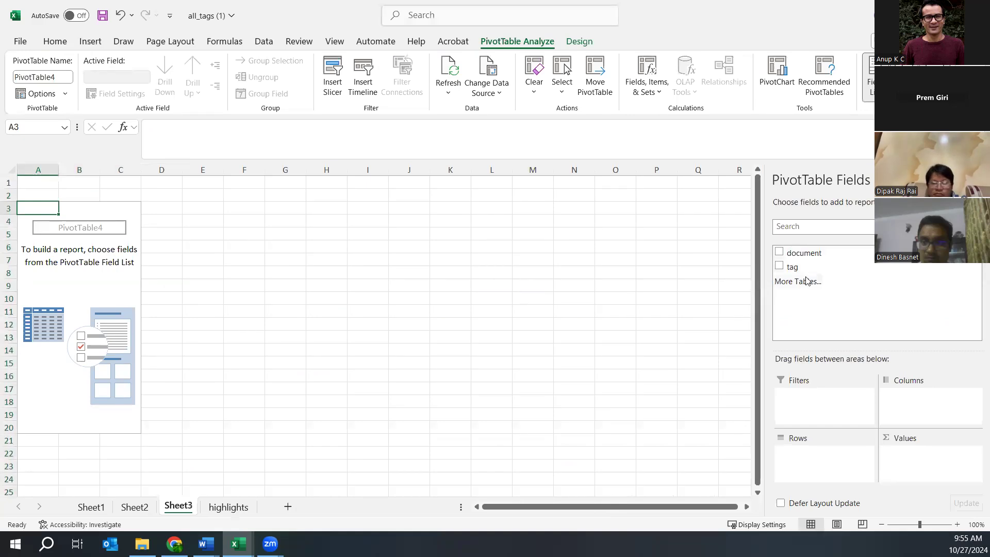
pyautogui.moveTo(804, 269); pyautogui.dragTo(814, 466)
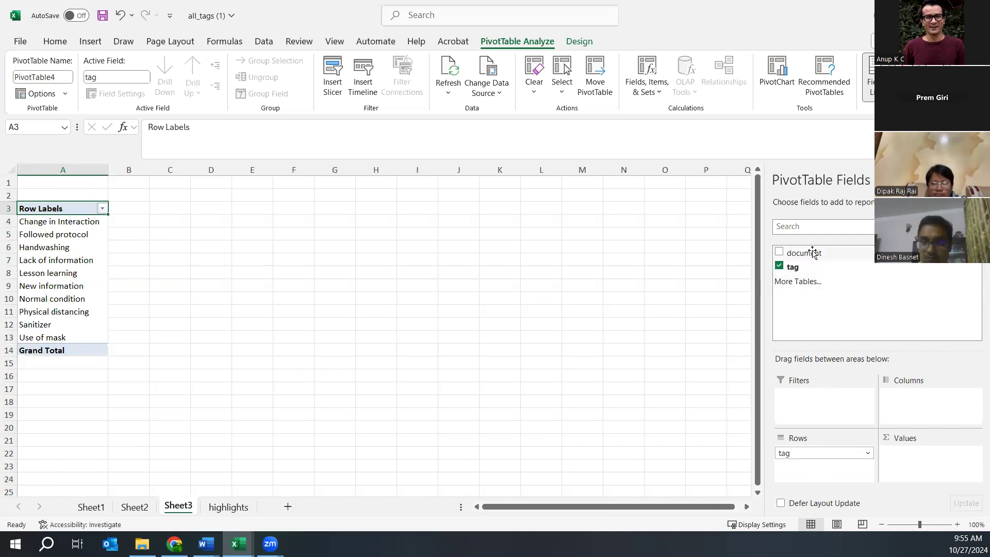
pyautogui.moveTo(811, 255); pyautogui.dragTo(809, 469)
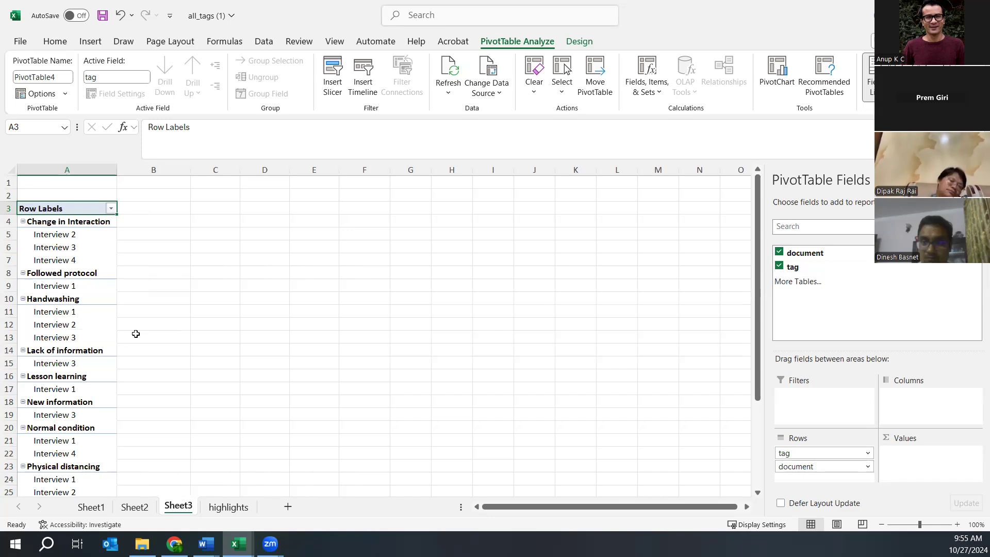
pyautogui.scroll(-8, 135, 333)
pyautogui.scroll(8, 131, 322)
# - Build a new-sheet PivotTable with document as rows and Count of tag as values
pyautogui.click(226, 507)
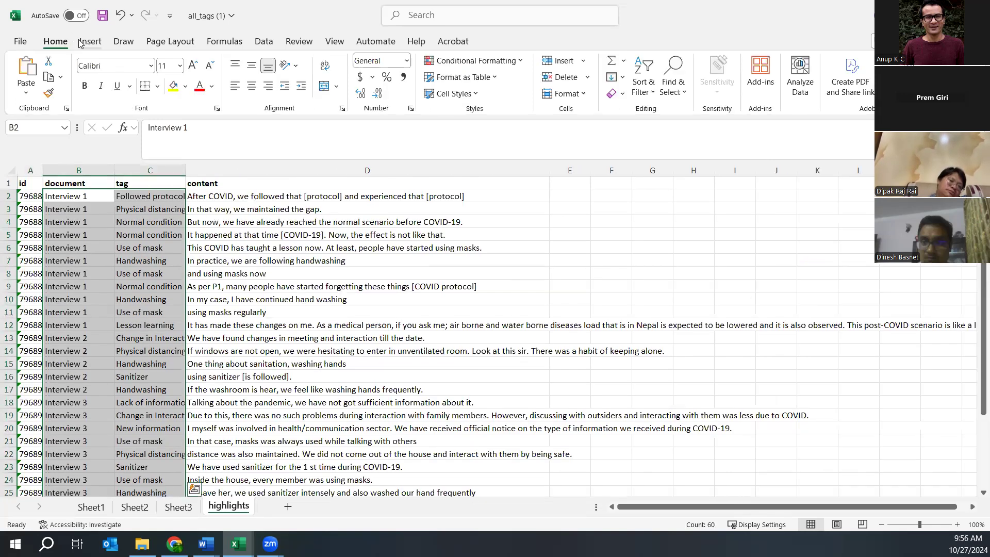
pyautogui.click(81, 43)
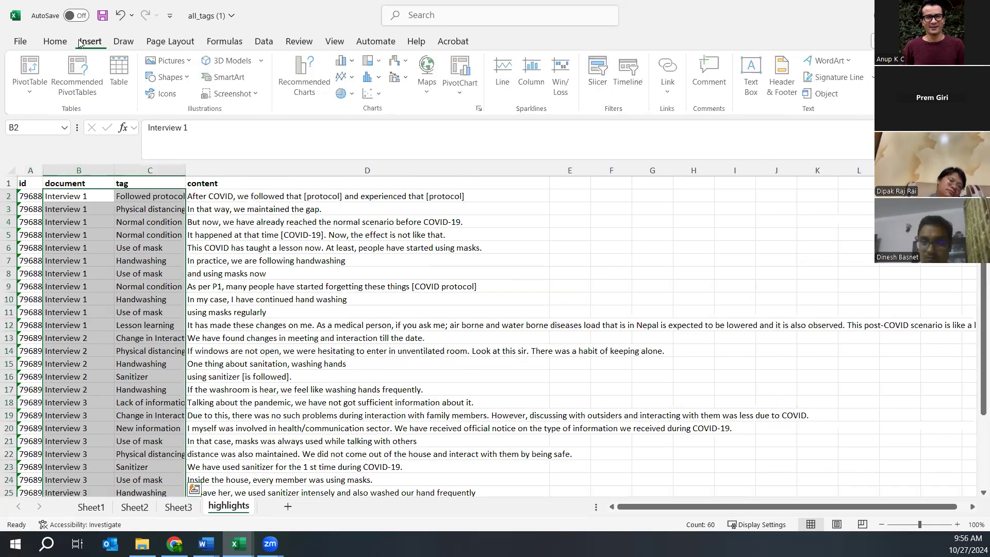
pyautogui.click(35, 65)
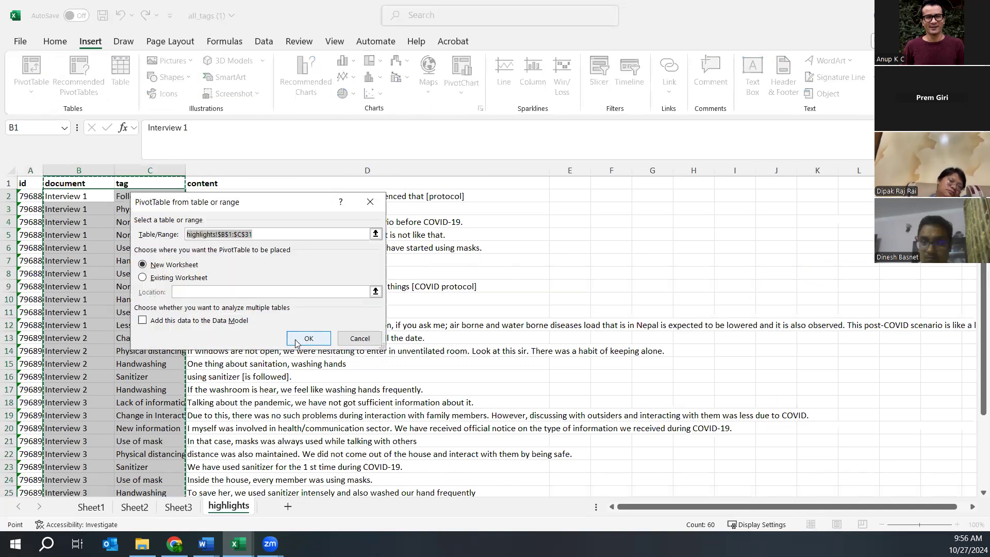
pyautogui.click(297, 341)
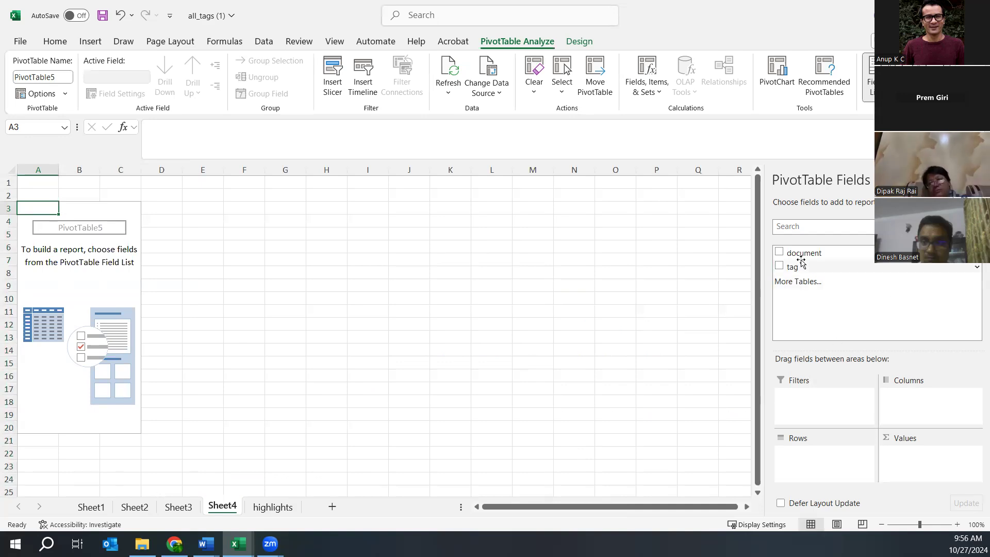
pyautogui.moveTo(811, 255); pyautogui.dragTo(848, 452)
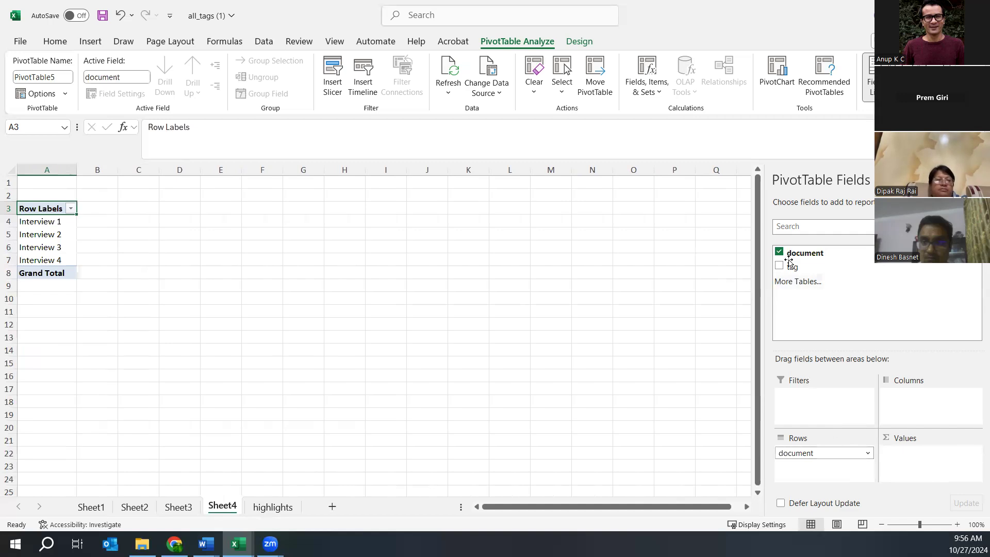
pyautogui.moveTo(797, 269); pyautogui.dragTo(897, 463)
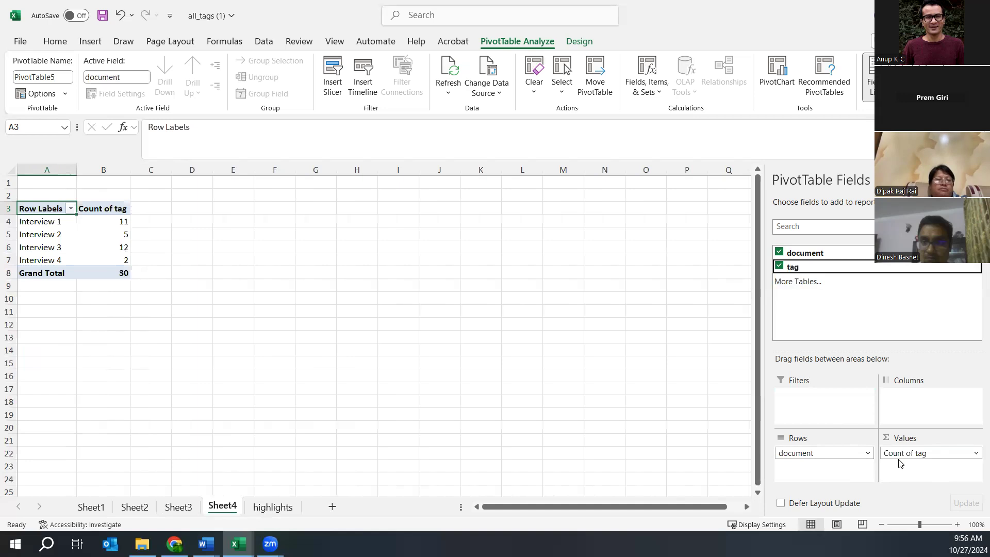
# - Check the tag counts for Interview 1 and Interview 2, then select the Row Labels header
pyautogui.click(41, 233)
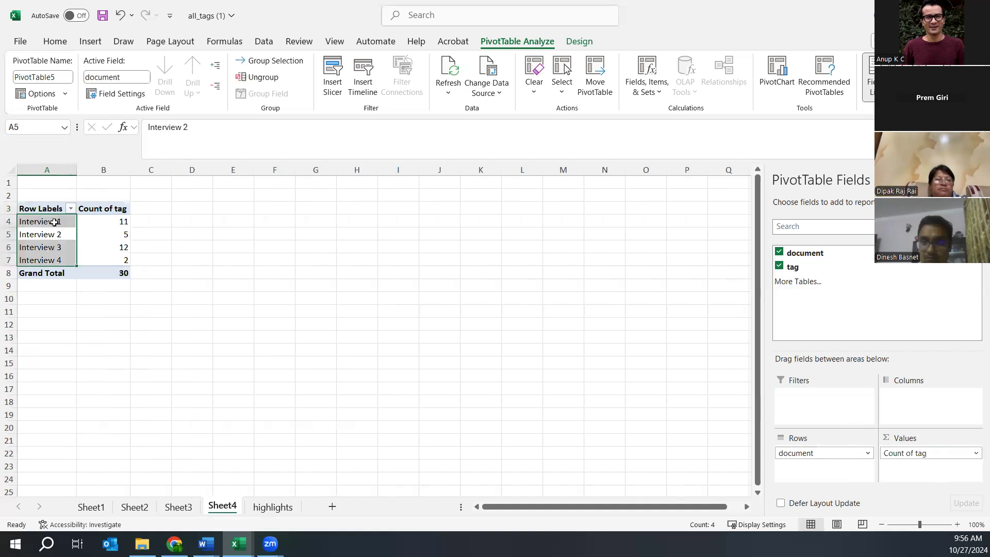
pyautogui.click(121, 221)
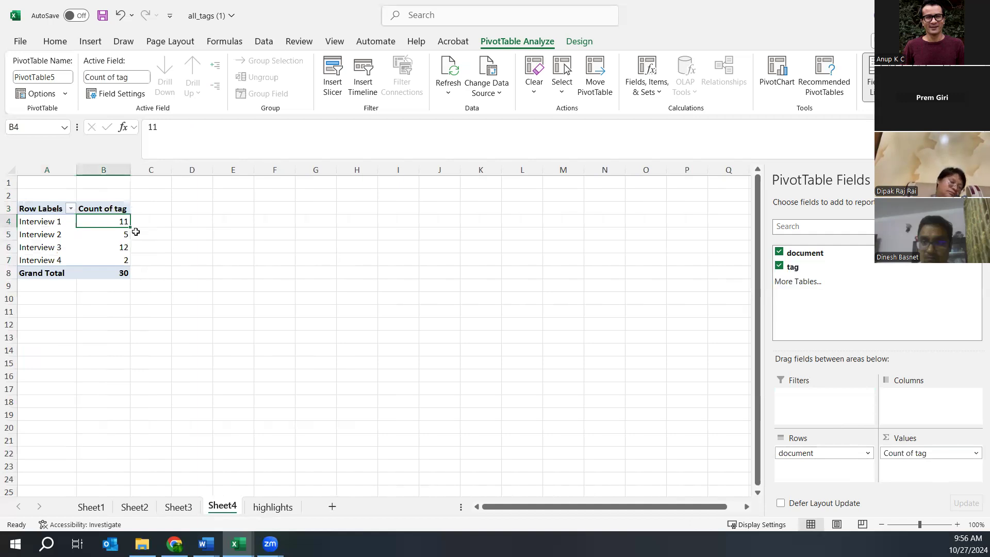
pyautogui.click(45, 234)
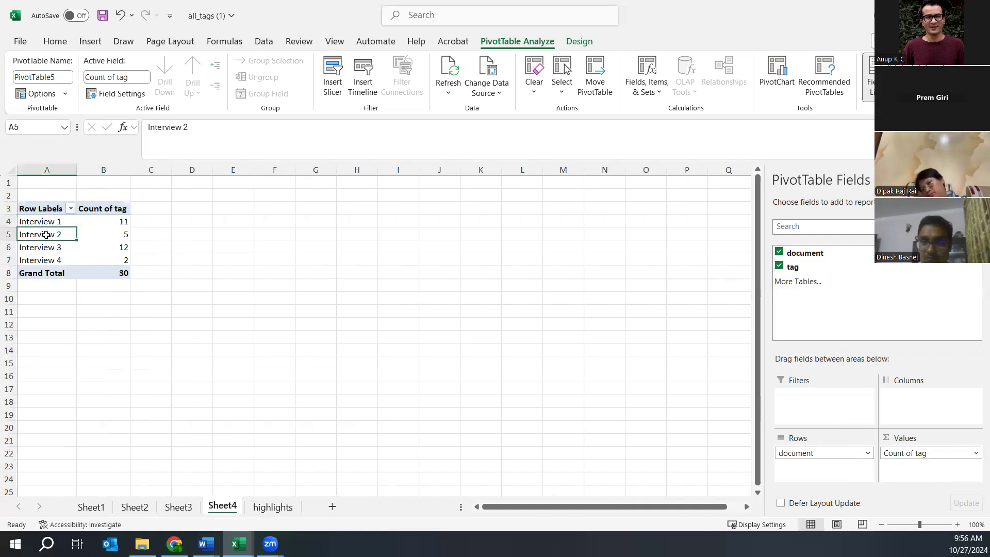
pyautogui.click(125, 234)
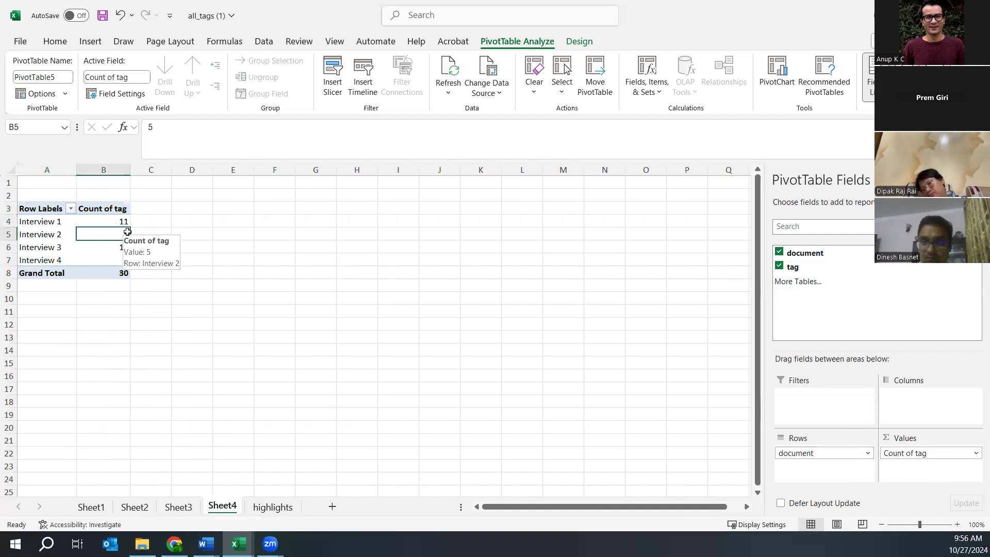
pyautogui.click(34, 207)
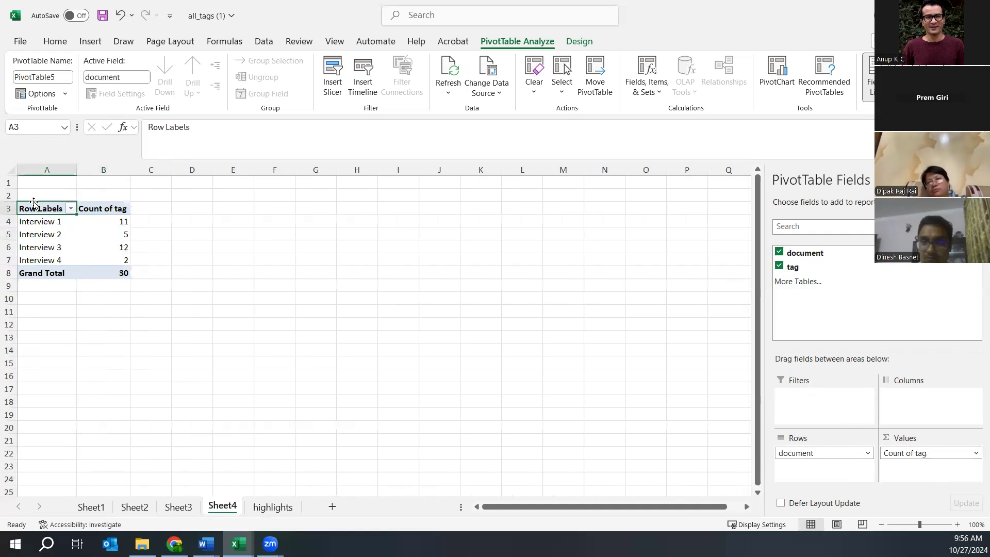
# - Title Sheet4's headers Respondent and Codes, then start changing Codes to Number of Codes
pyautogui.write('R')
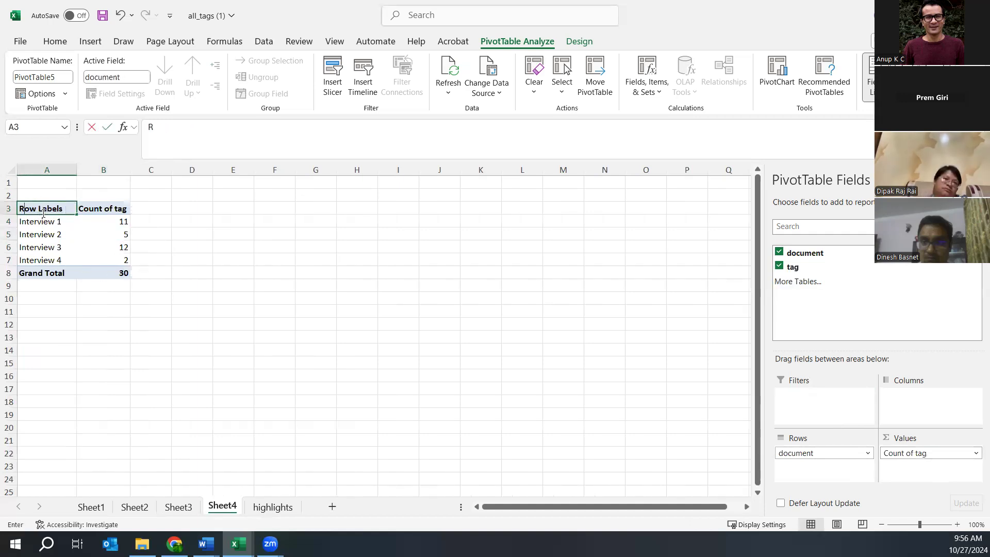
pyautogui.write('espondent')
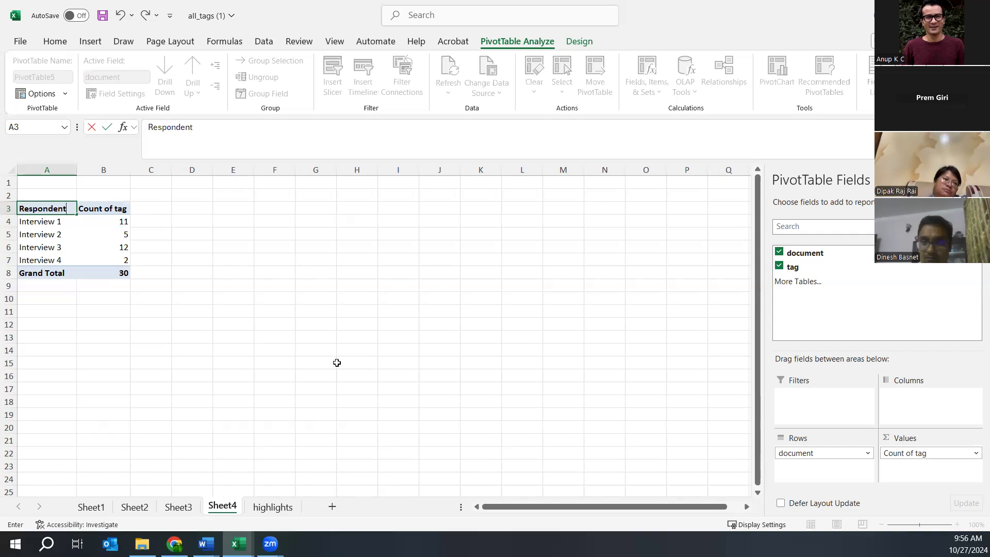
pyautogui.click(102, 210)
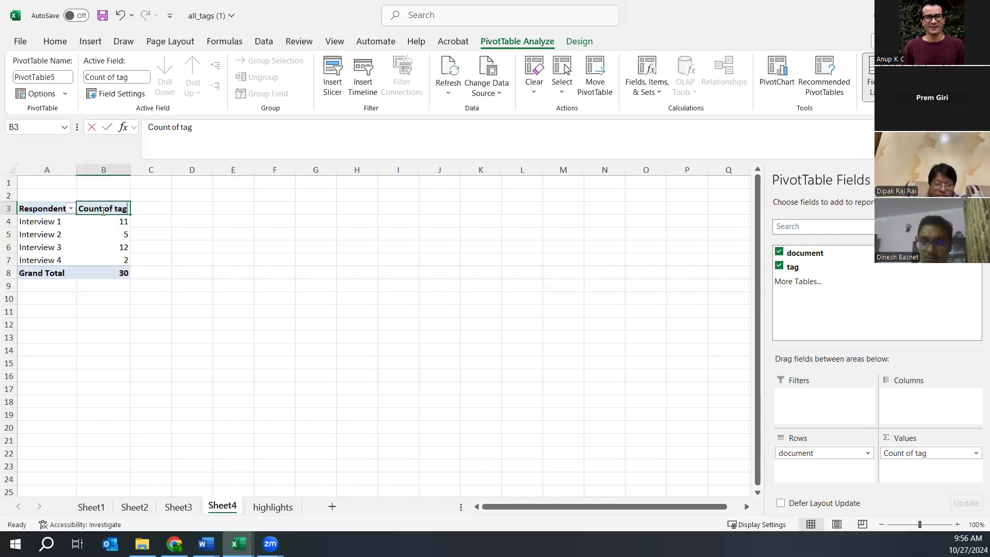
pyautogui.write('Codes')
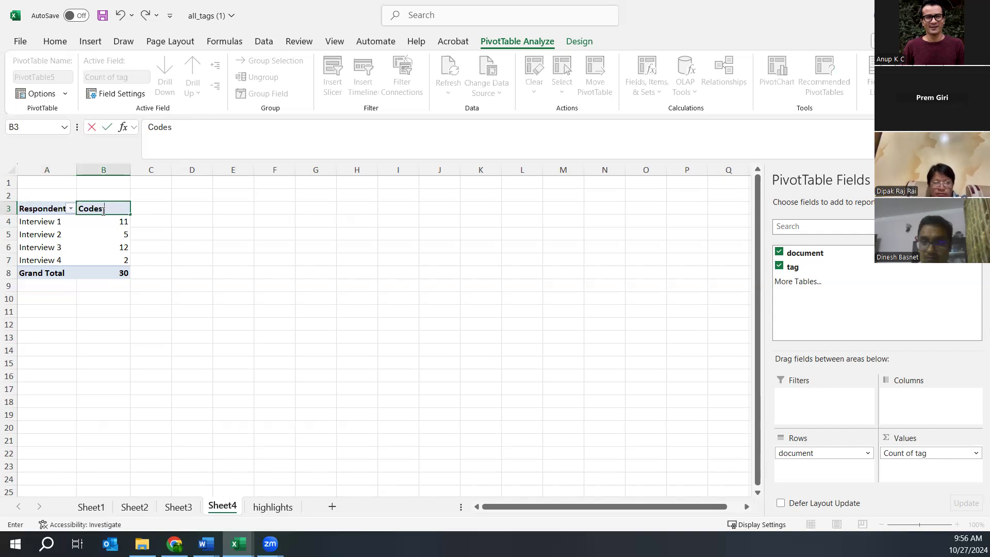
pyautogui.press('Return')
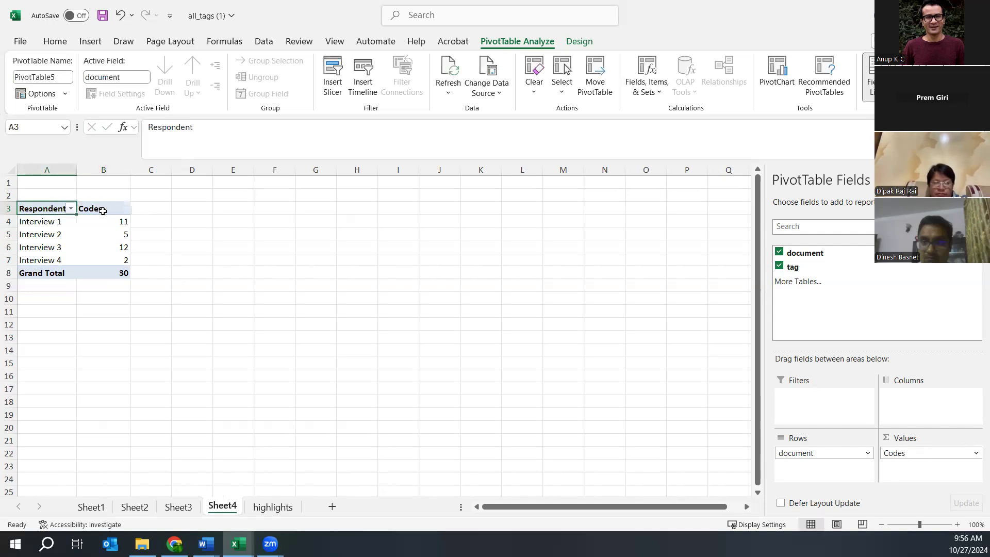
pyautogui.click(102, 211)
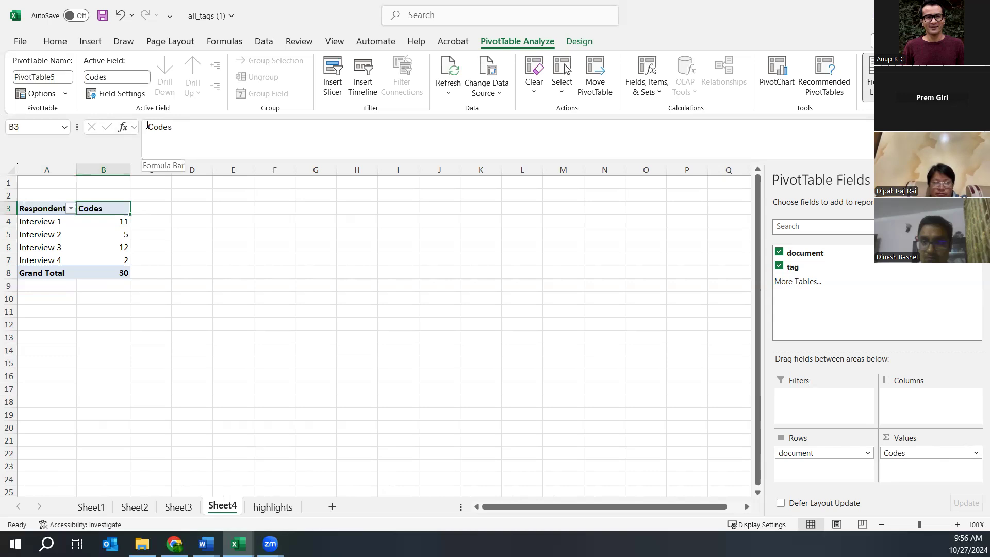
pyautogui.click(147, 127)
pyautogui.write('Number of')
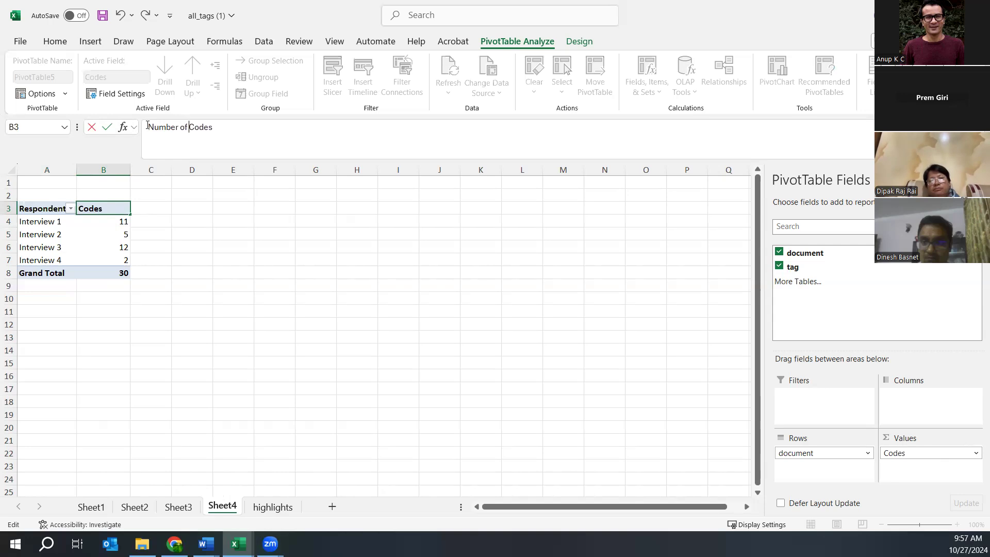
# - Review the pivot tables on Sheet1 through Sheet4, then return to the highlights sheet and copy
pyautogui.click(267, 509)
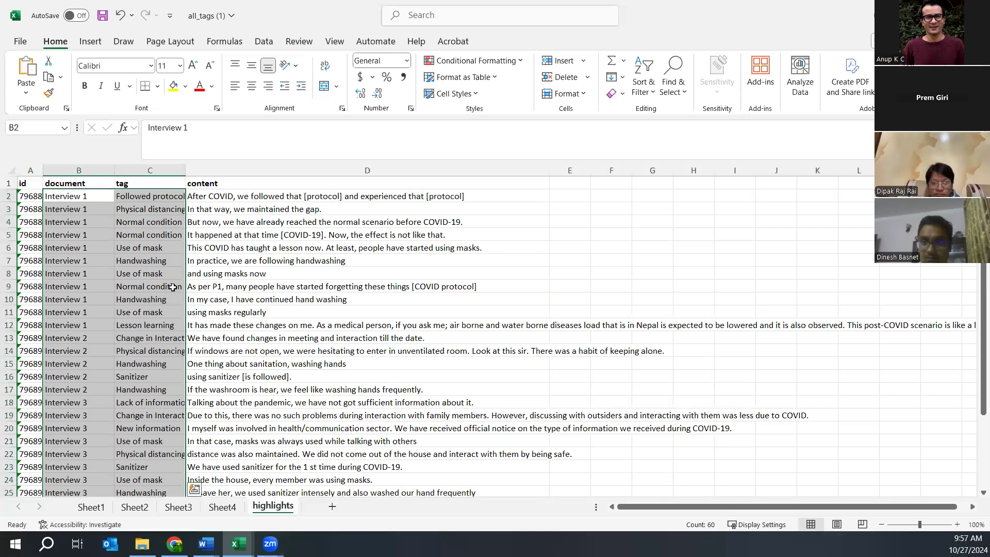
pyautogui.click(92, 507)
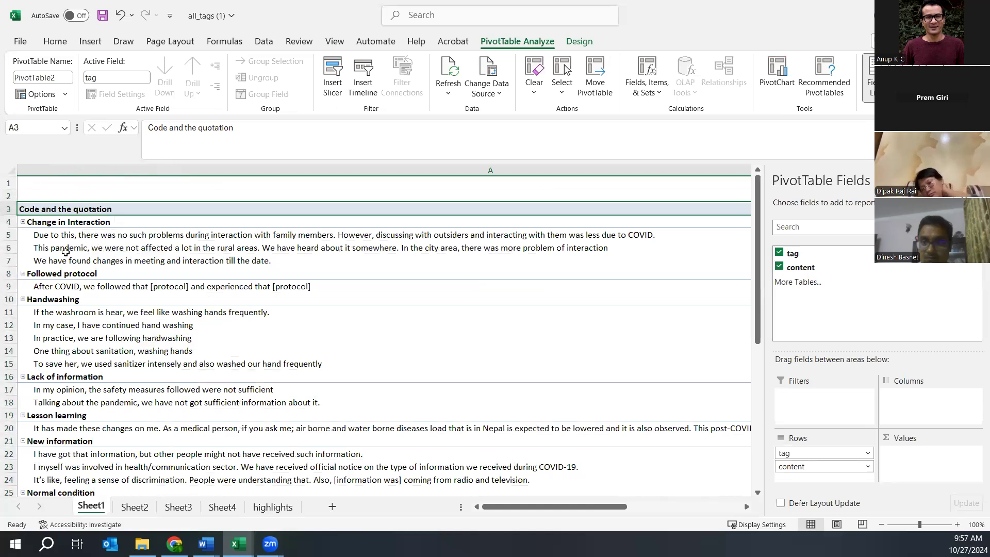
pyautogui.click(60, 222)
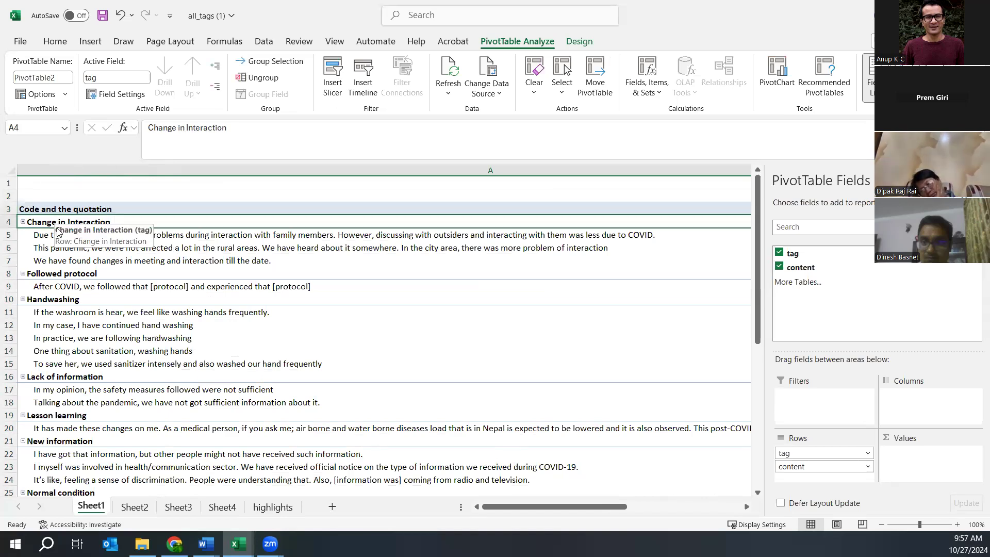
pyautogui.click(54, 236)
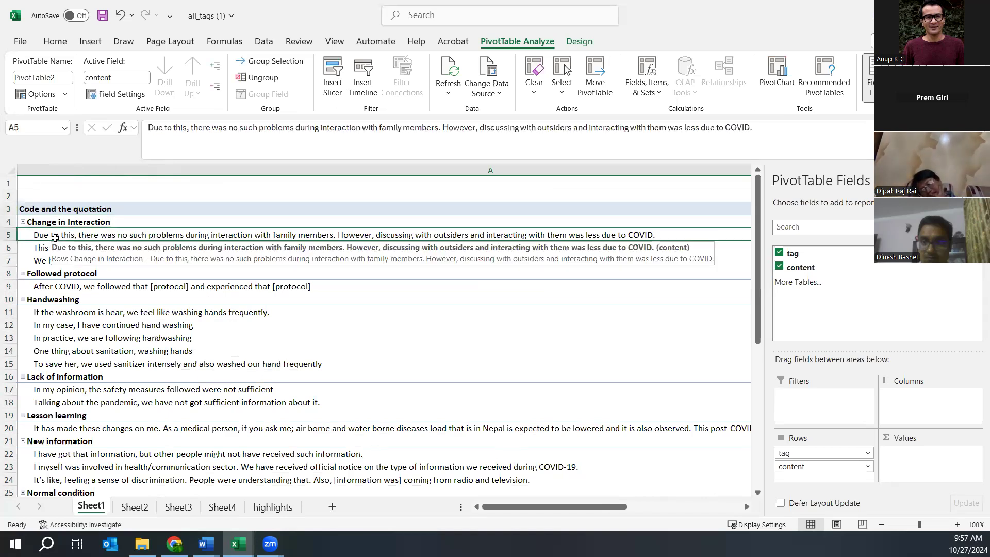
pyautogui.click(134, 507)
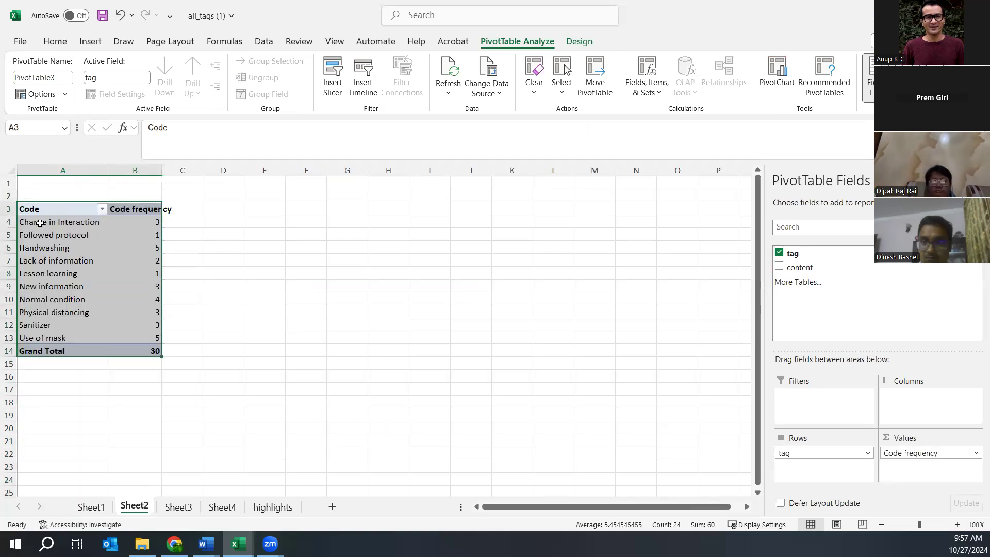
pyautogui.click(179, 506)
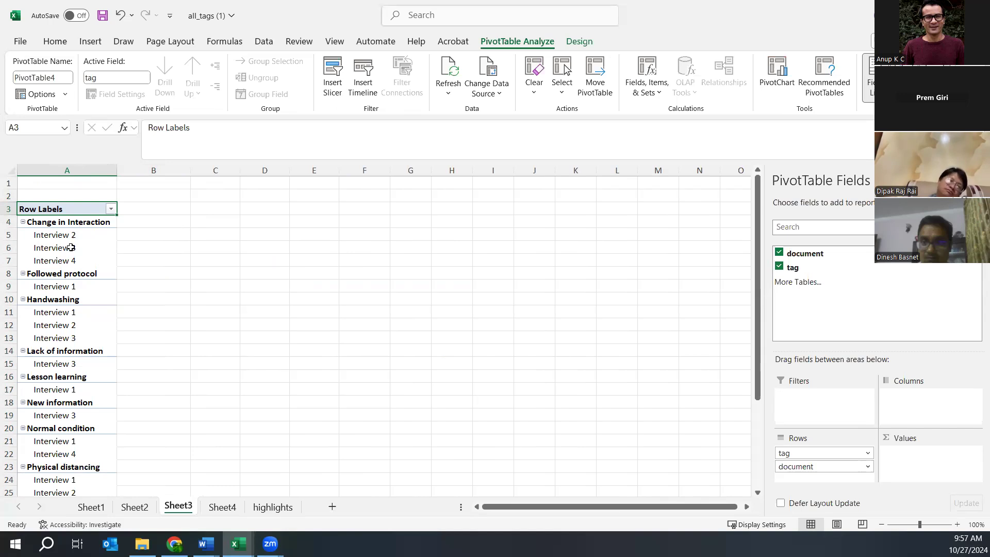
pyautogui.click(222, 506)
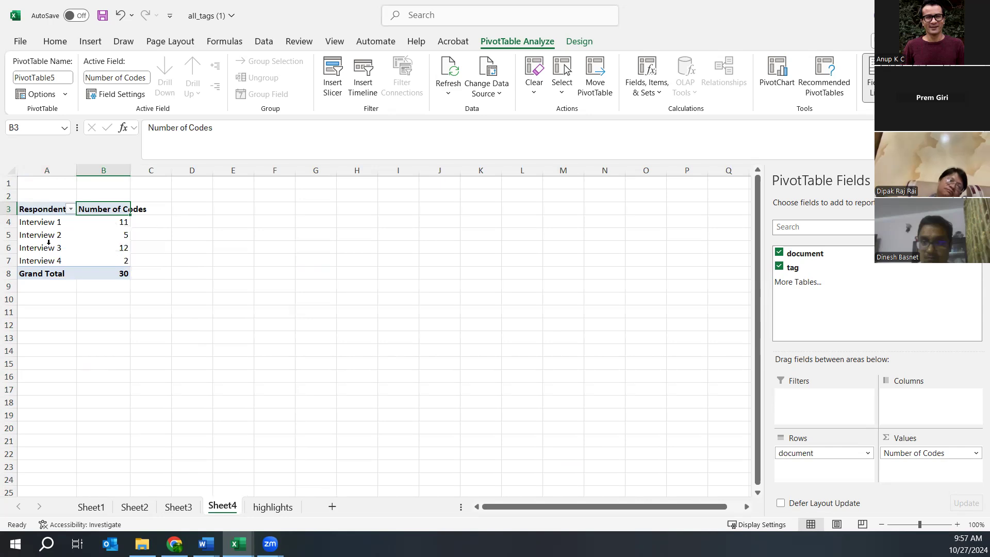
pyautogui.click(270, 506)
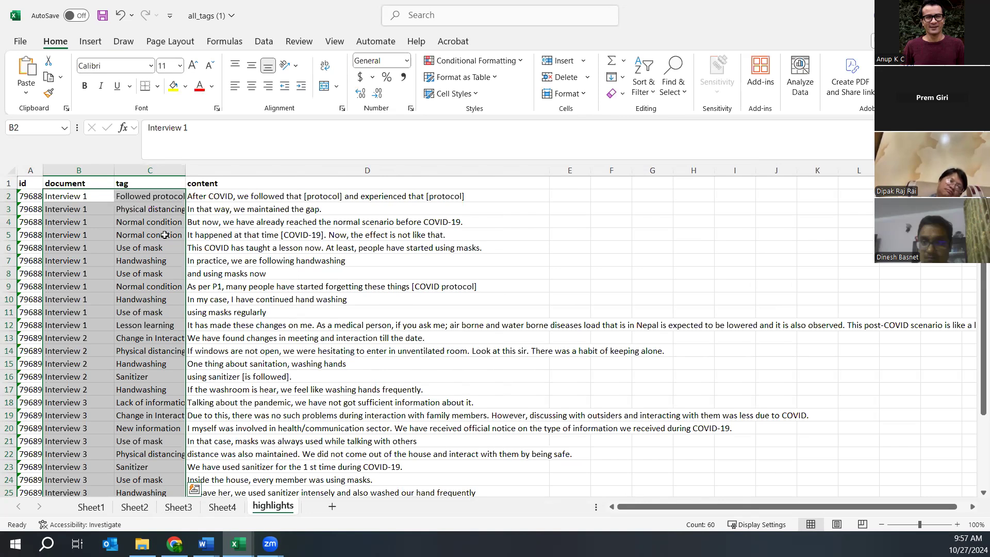
pyautogui.hotkey('ctrl', 'c')
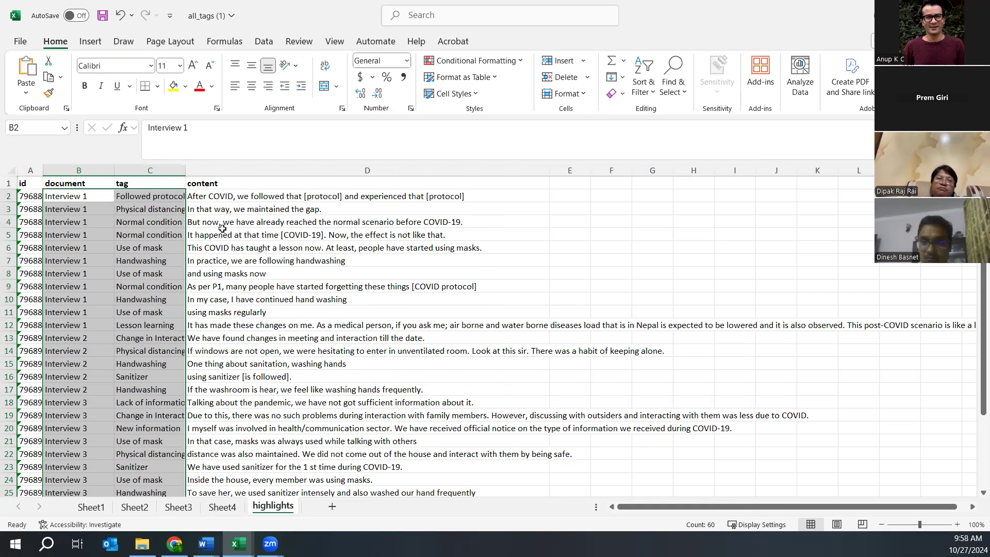
# - Look over row 2's tag and content, then pick cell E2 for a heading
pyautogui.click(135, 198)
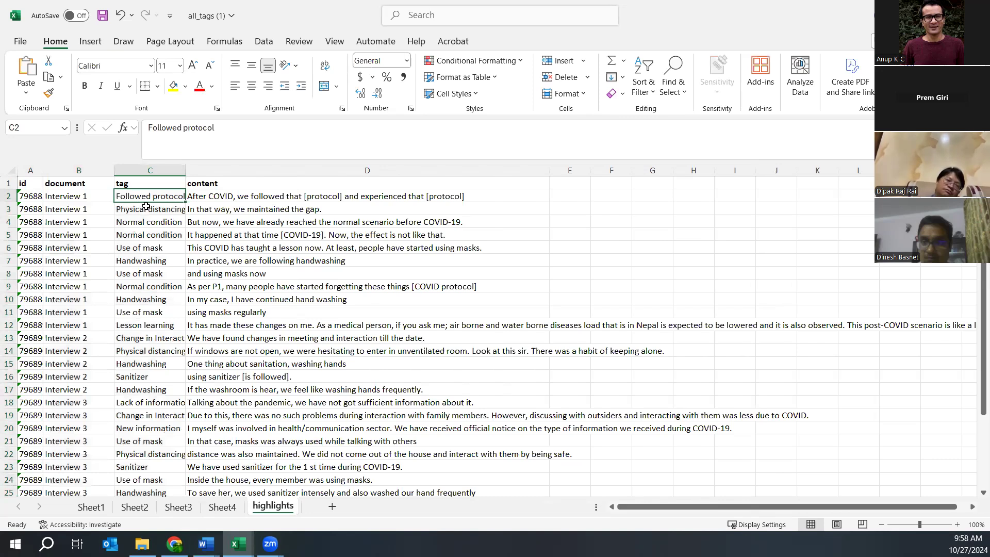
pyautogui.moveTo(126, 195); pyautogui.dragTo(233, 198)
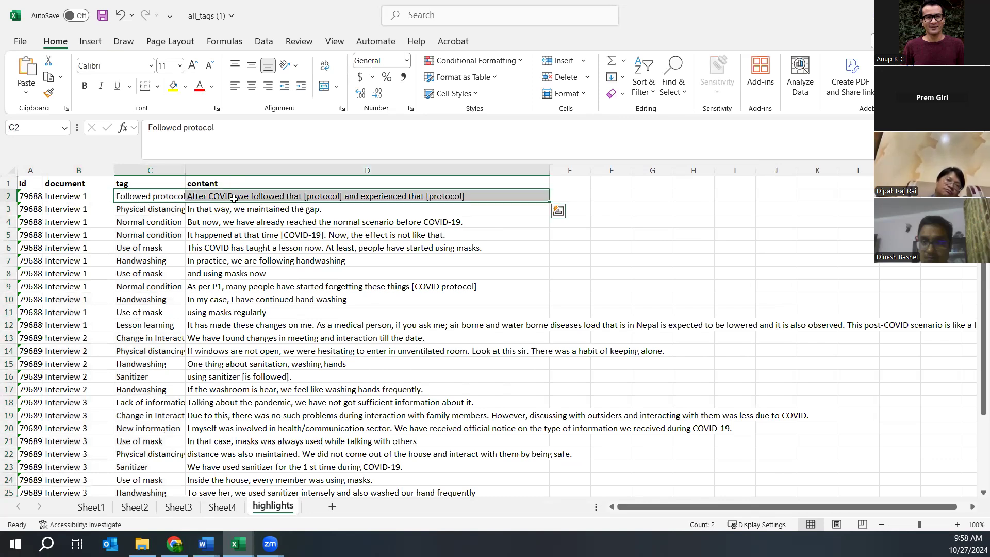
pyautogui.click(581, 197)
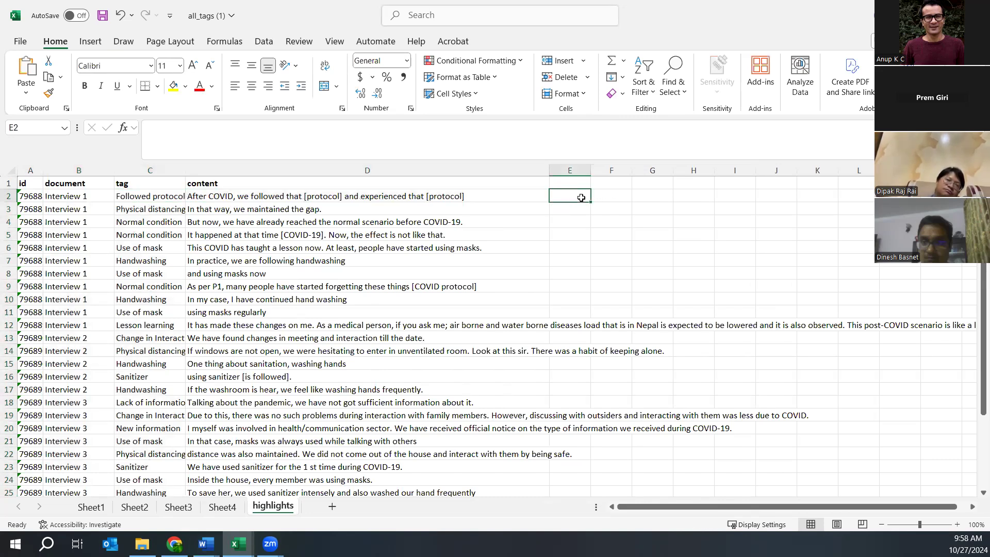
pyautogui.press('Left')
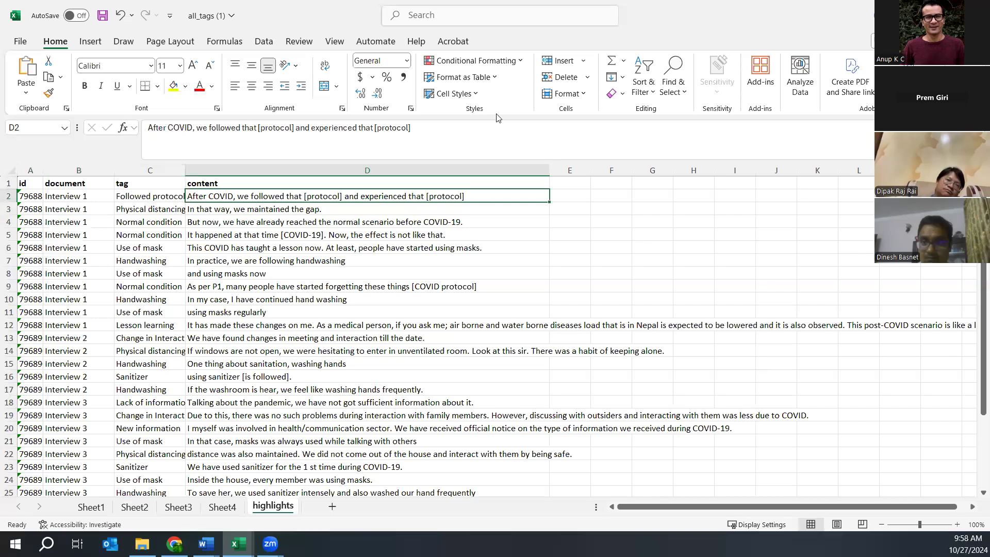
pyautogui.click(574, 205)
pyautogui.click(574, 192)
# - Enter headings Sub themes, Revised themes and Themes in E2:G2, then return to Taguette
pyautogui.write('Sub themes')
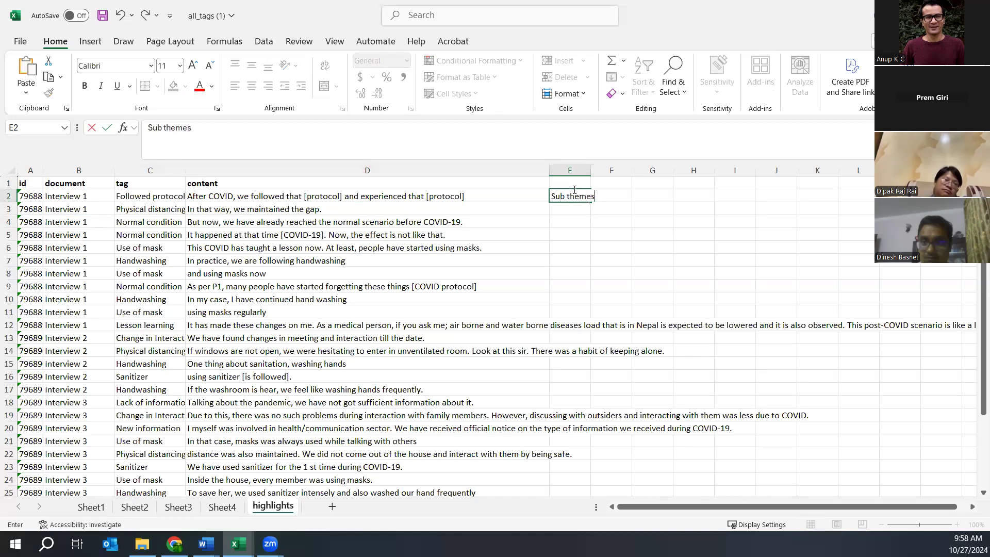
pyautogui.press('Tab')
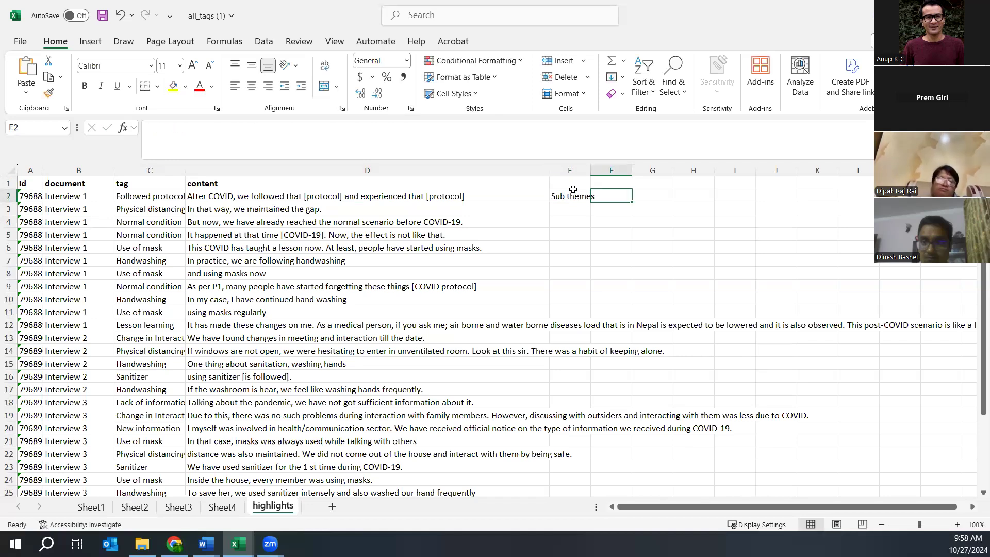
pyautogui.write('Revised themes')
pyautogui.press('Tab')
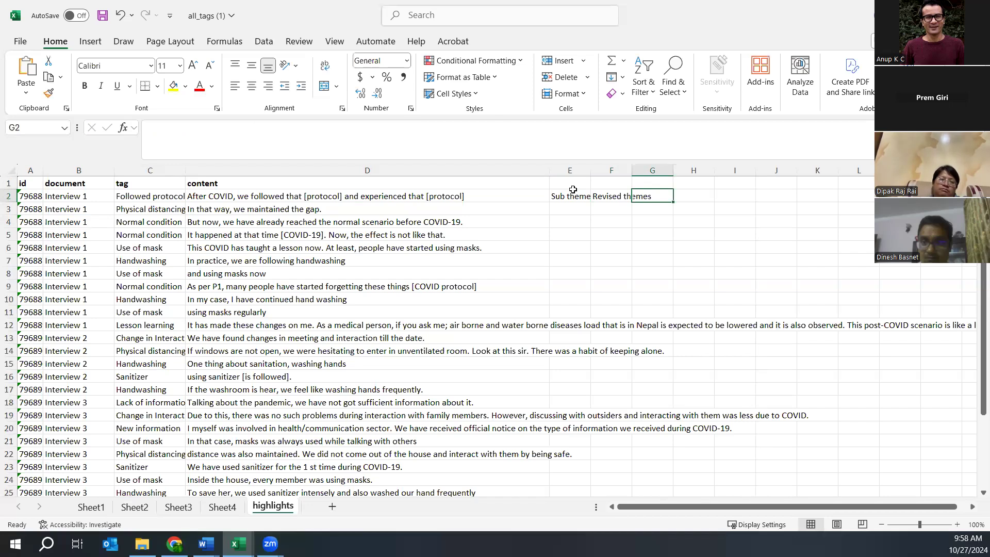
pyautogui.write('Themes')
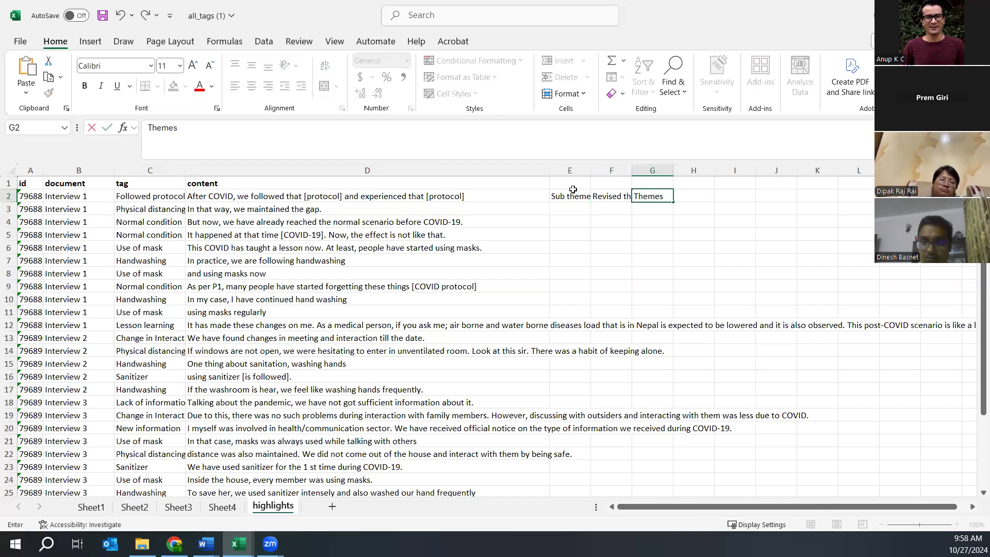
pyautogui.click(142, 197)
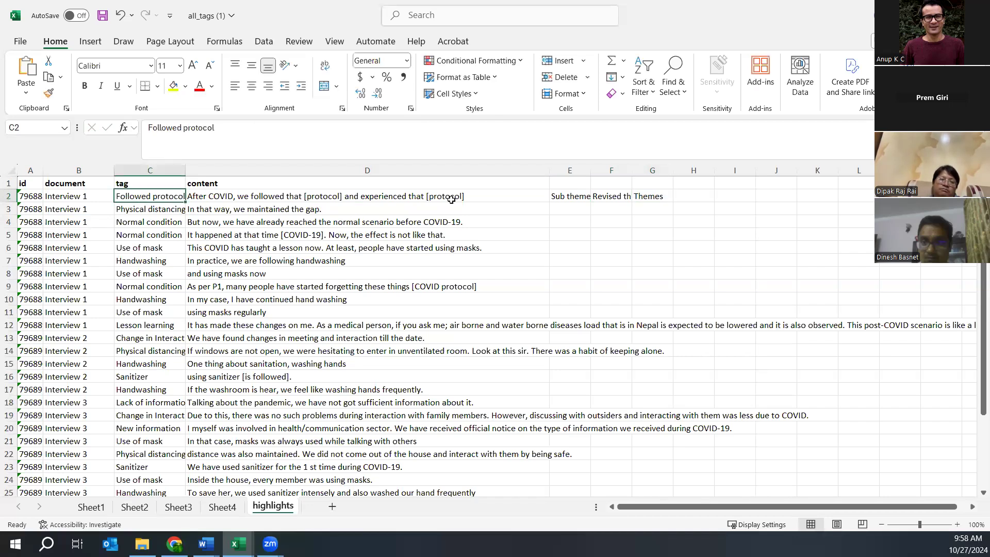
pyautogui.click(557, 207)
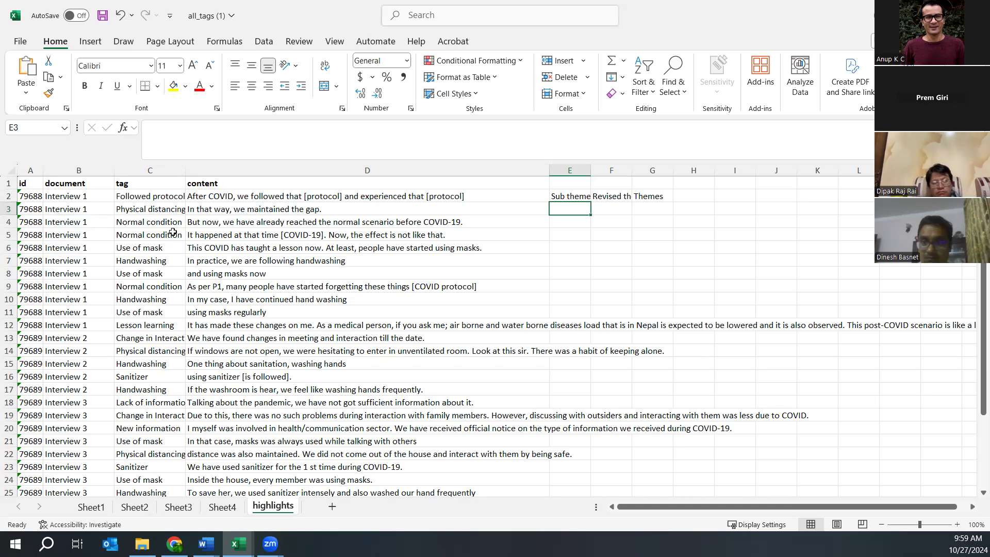
pyautogui.click(174, 543)
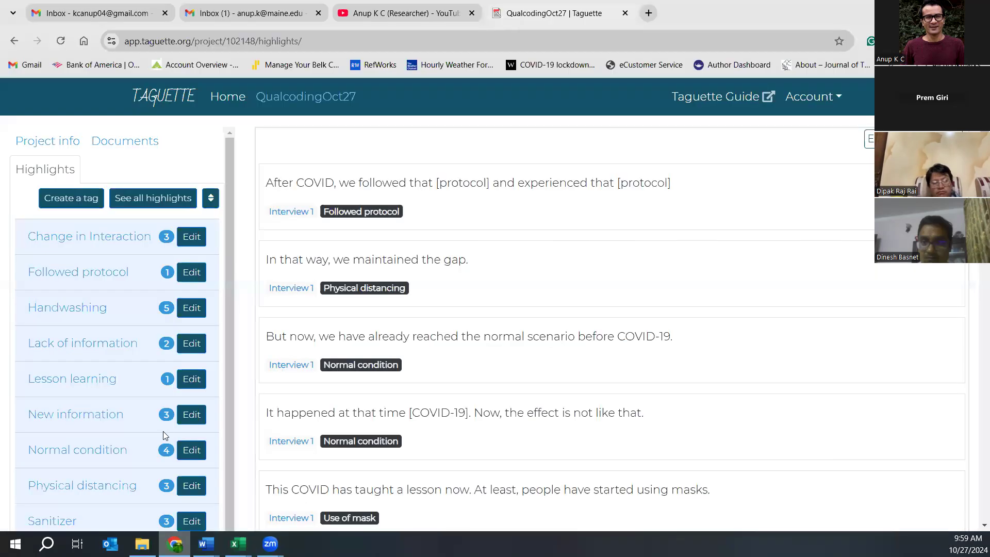
# - View the project info, go to the Taguette home page, and open the Getting started guide
pyautogui.click(41, 149)
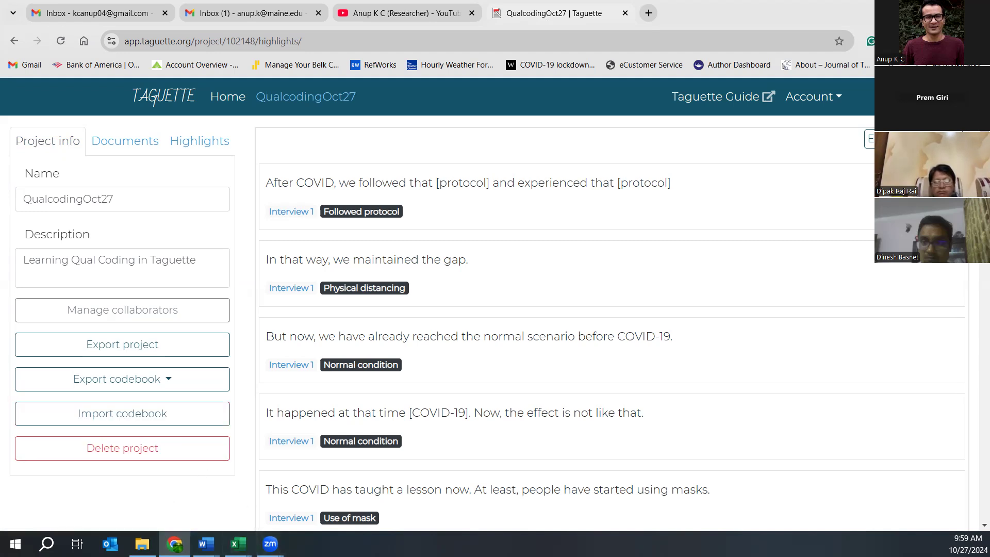
pyautogui.moveTo(231, 540)
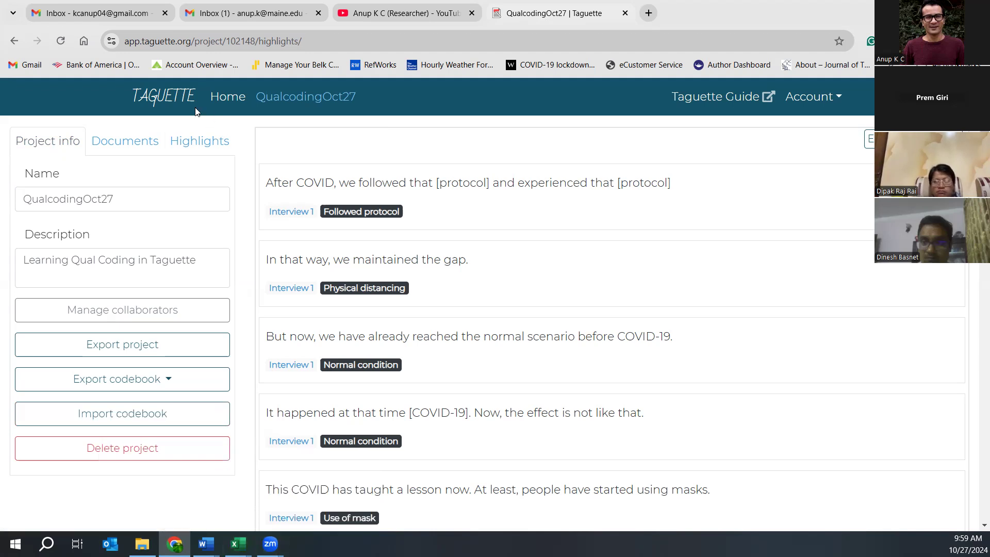
pyautogui.click(165, 100)
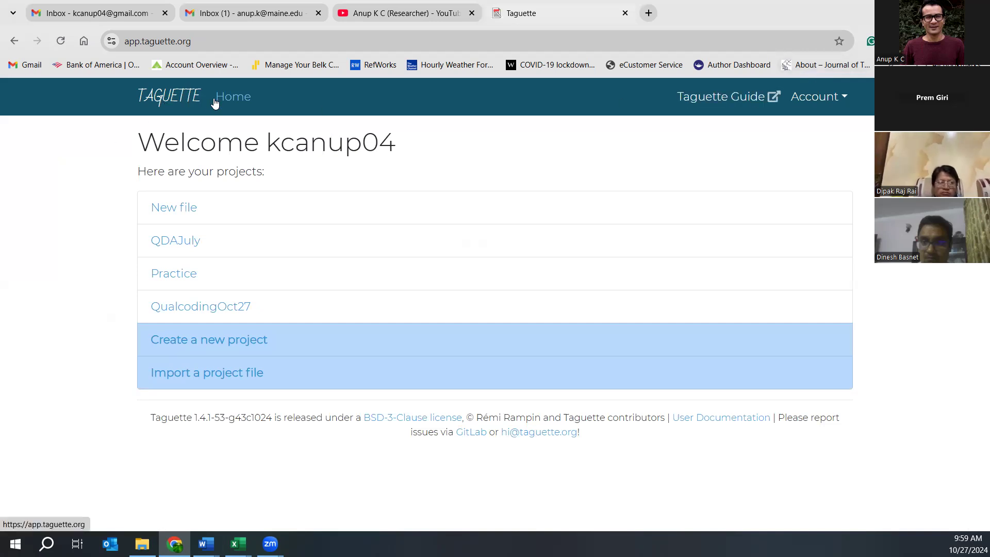
pyautogui.click(704, 101)
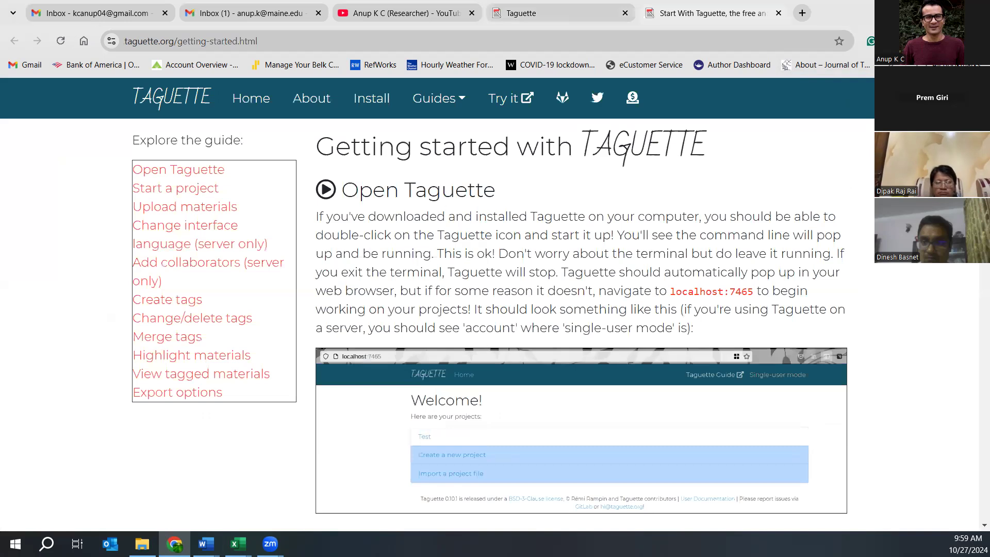
# - Scroll the Getting started guide down to its Adding collaborators (server only) section
pyautogui.scroll(-1, 438, 306)
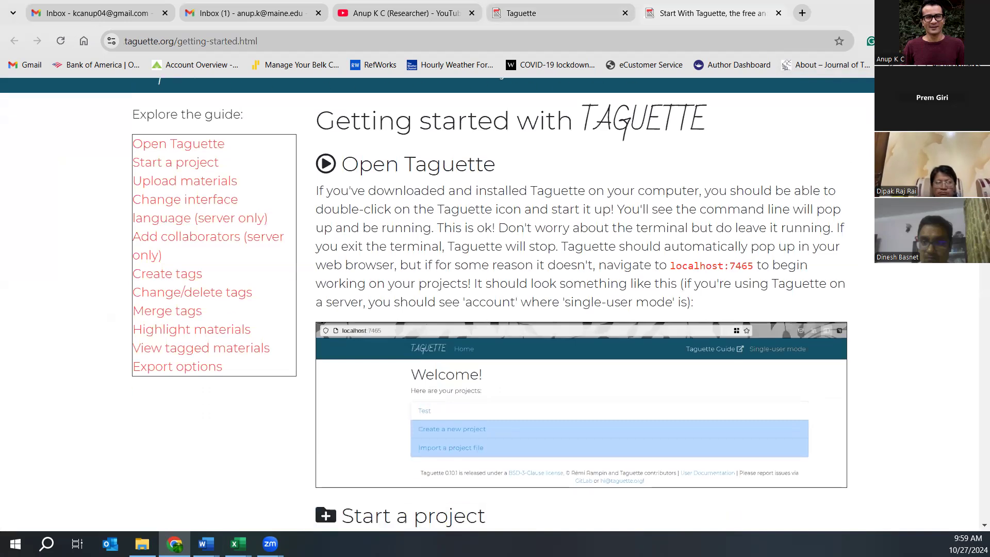
pyautogui.scroll(1, 771, 99)
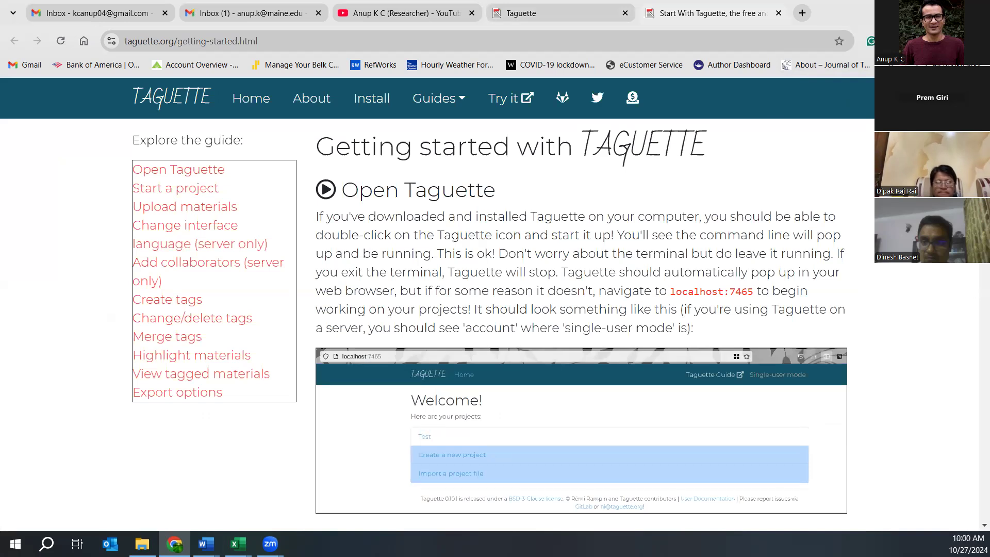
pyautogui.scroll(-5, 581, 305)
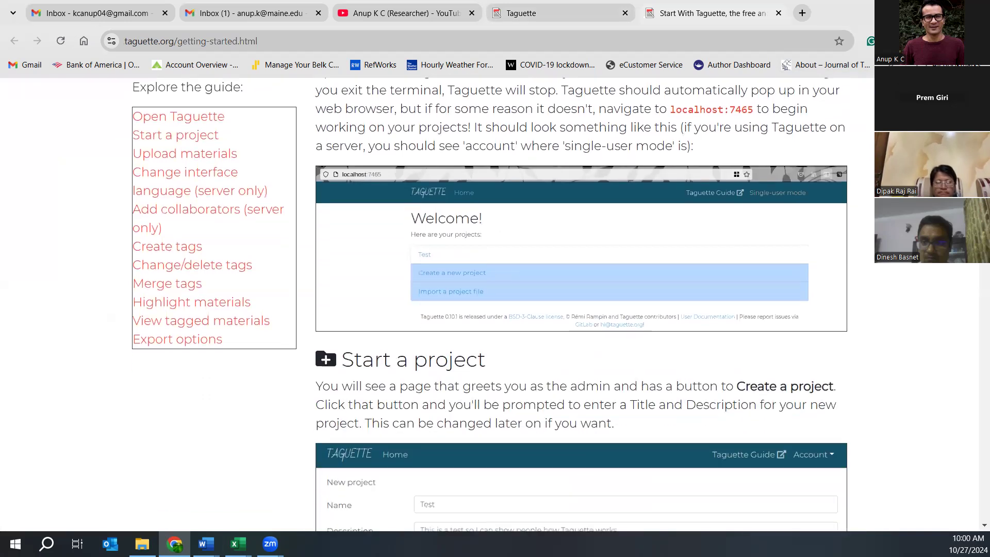
pyautogui.scroll(-1, 581, 305)
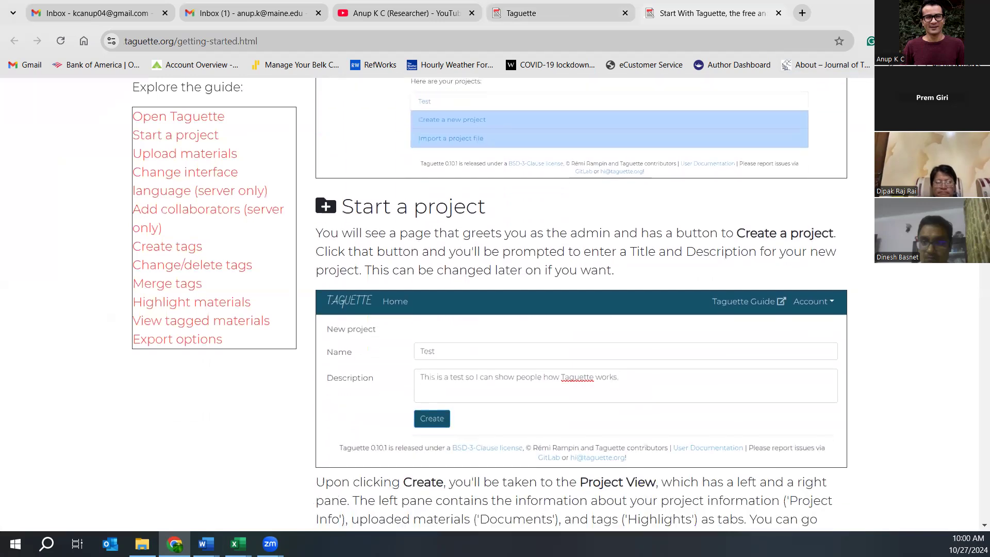
pyautogui.scroll(-4, 780, 375)
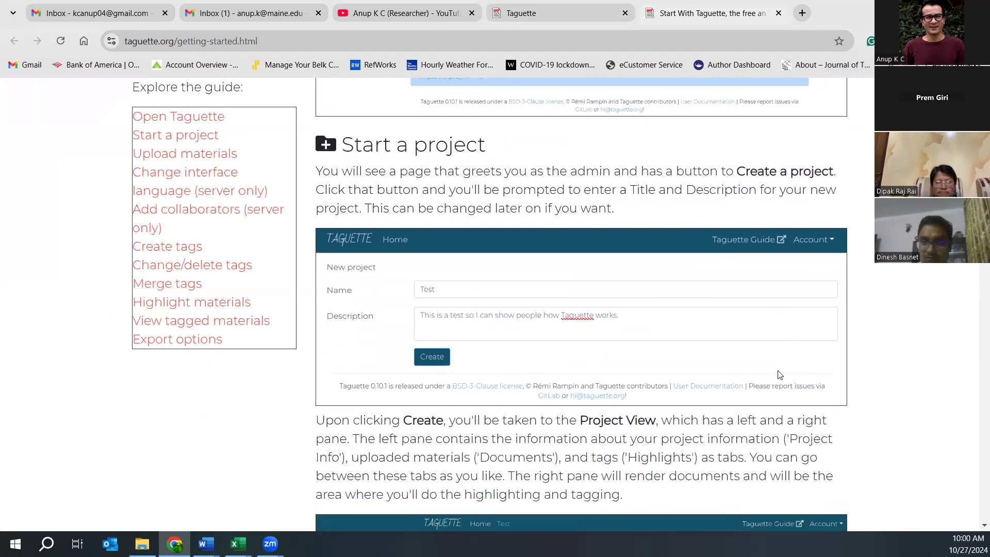
pyautogui.scroll(-5, 778, 373)
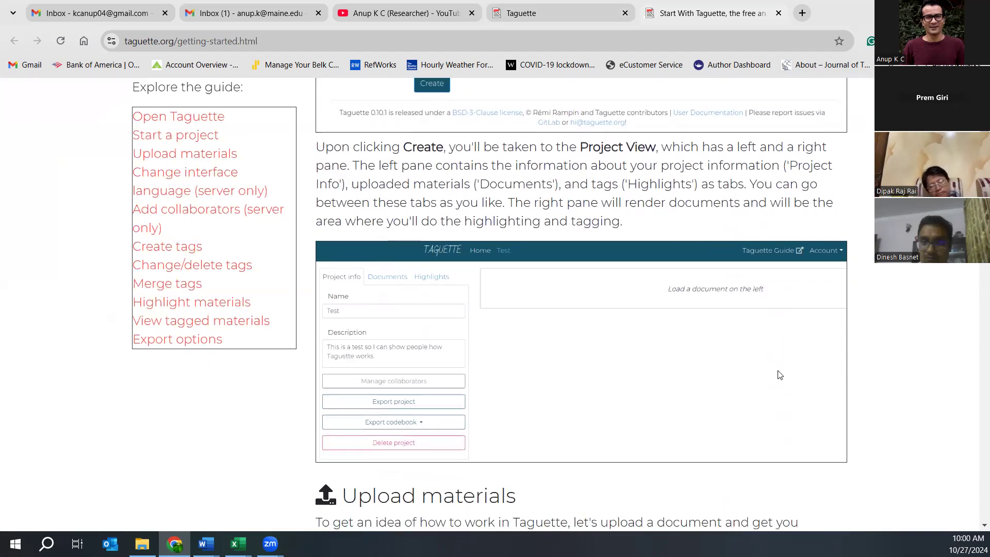
pyautogui.scroll(-4, 780, 375)
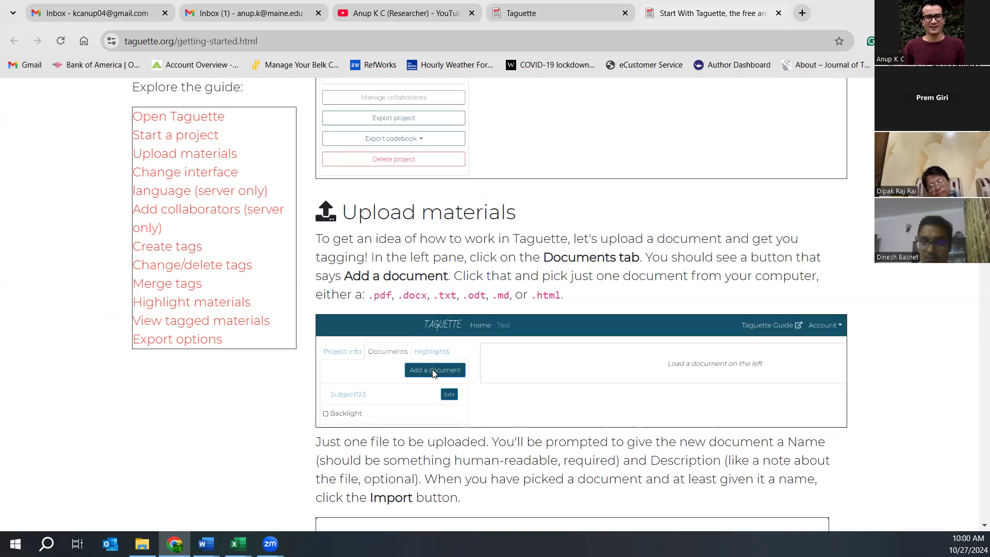
pyautogui.scroll(-4, 433, 373)
pyautogui.scroll(-4, 433, 373)
pyautogui.scroll(-4, 433, 374)
pyautogui.scroll(-5, 433, 374)
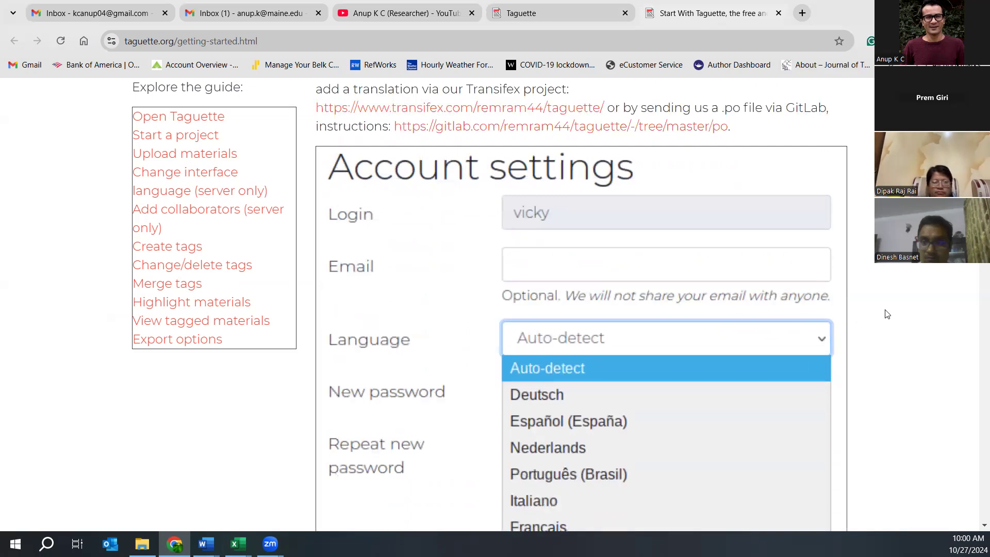
pyautogui.scroll(-8, 886, 314)
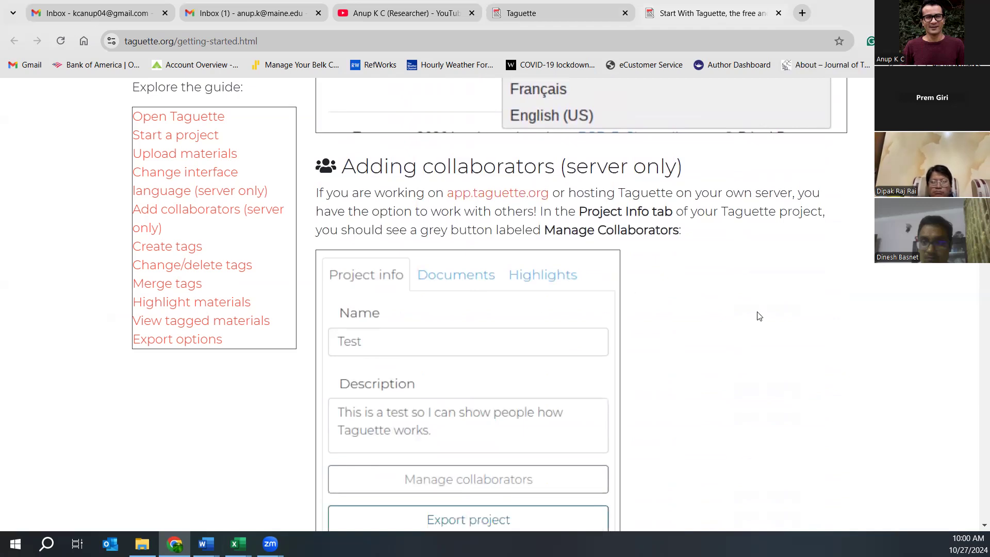
pyautogui.scroll(-3, 759, 316)
pyautogui.scroll(1, 759, 316)
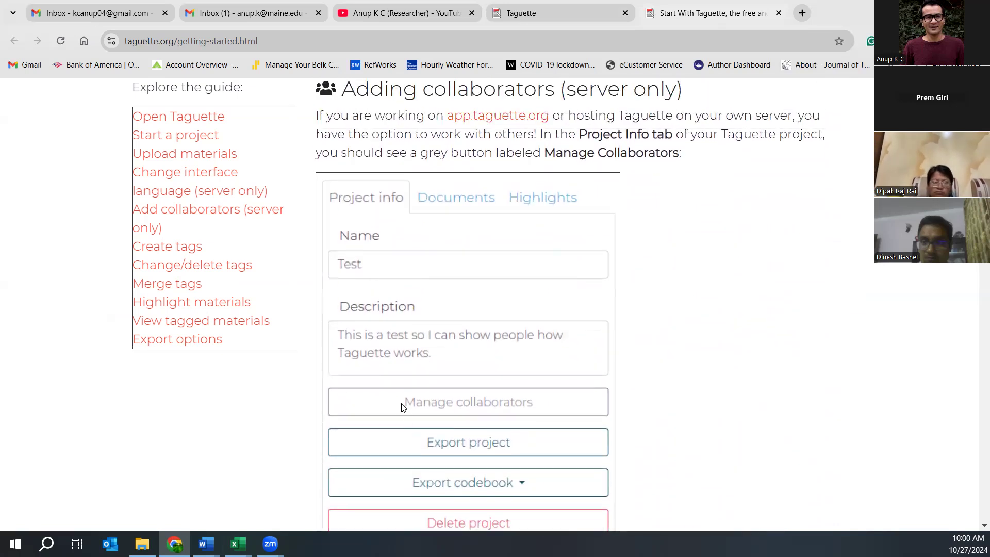
pyautogui.scroll(-3, 404, 407)
pyautogui.scroll(-8, 403, 407)
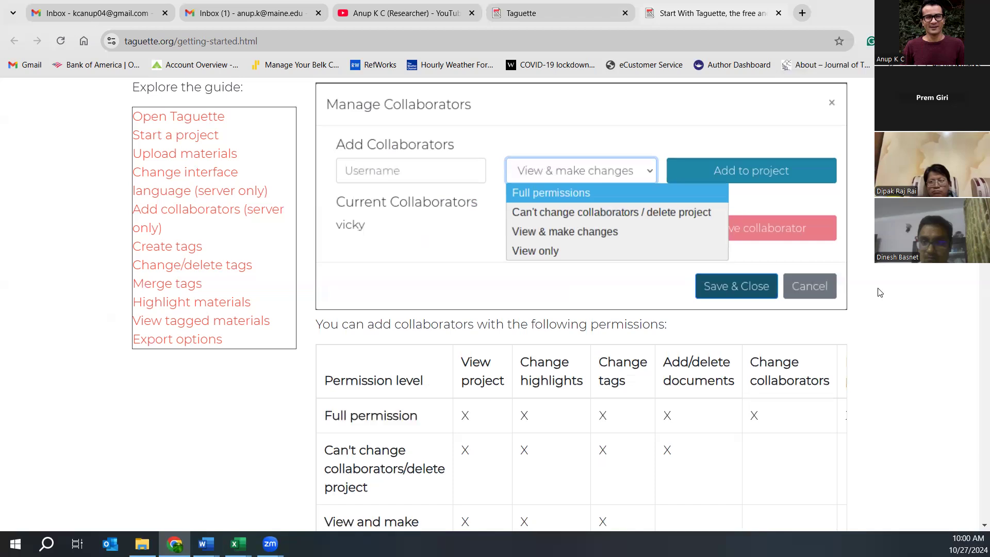
# - Read the guide's Create Tags through Export Options sections, then return to the projects list
pyautogui.scroll(-3, 879, 292)
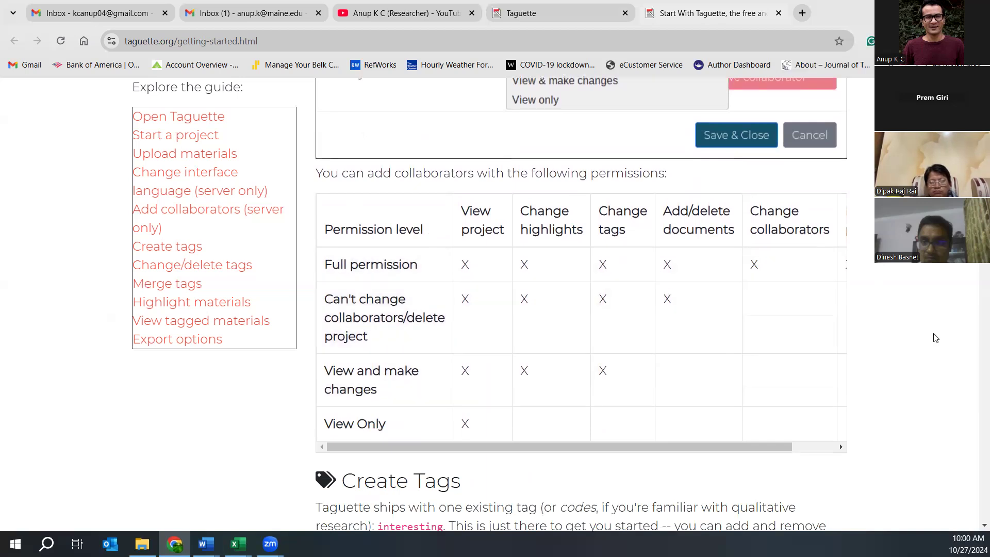
pyautogui.scroll(-3, 922, 337)
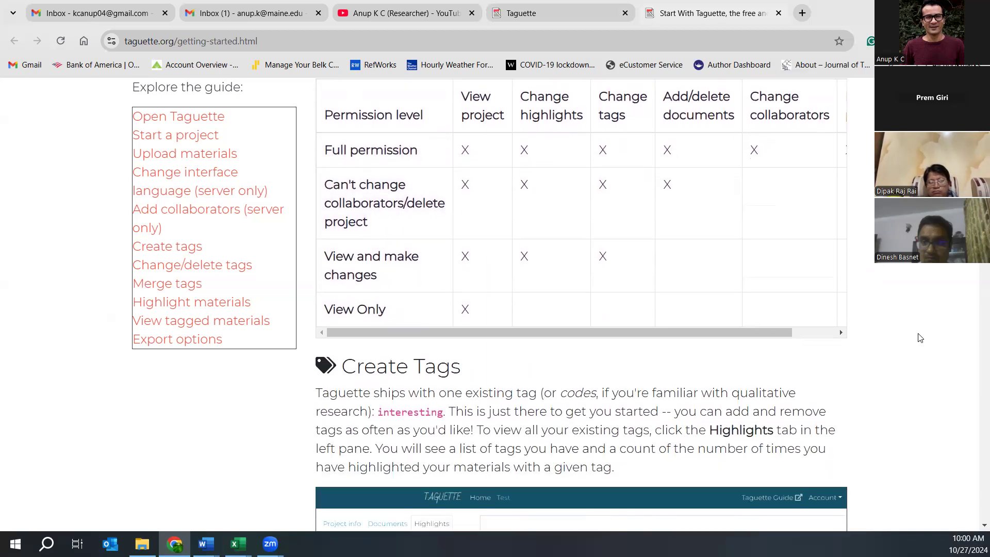
pyautogui.scroll(-3, 919, 338)
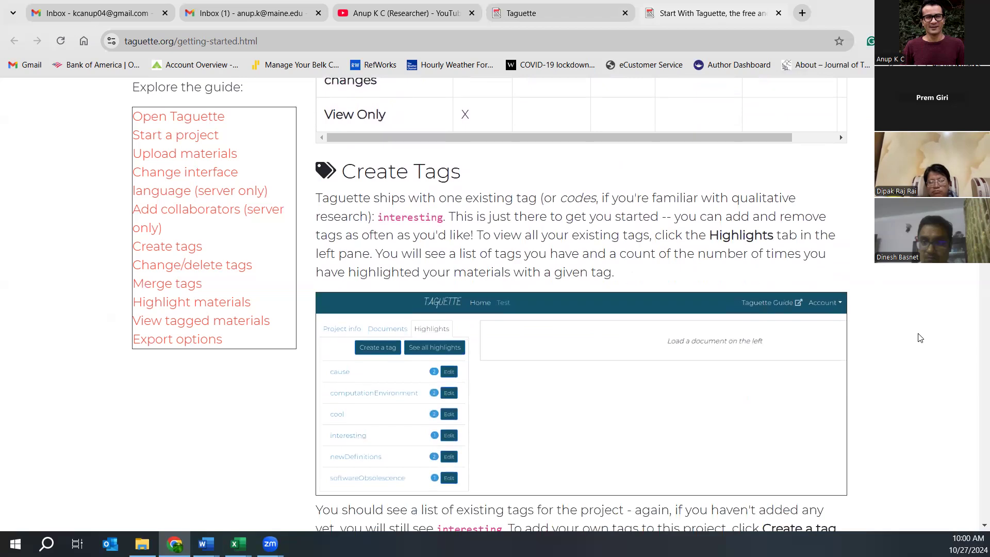
pyautogui.scroll(-1, 920, 338)
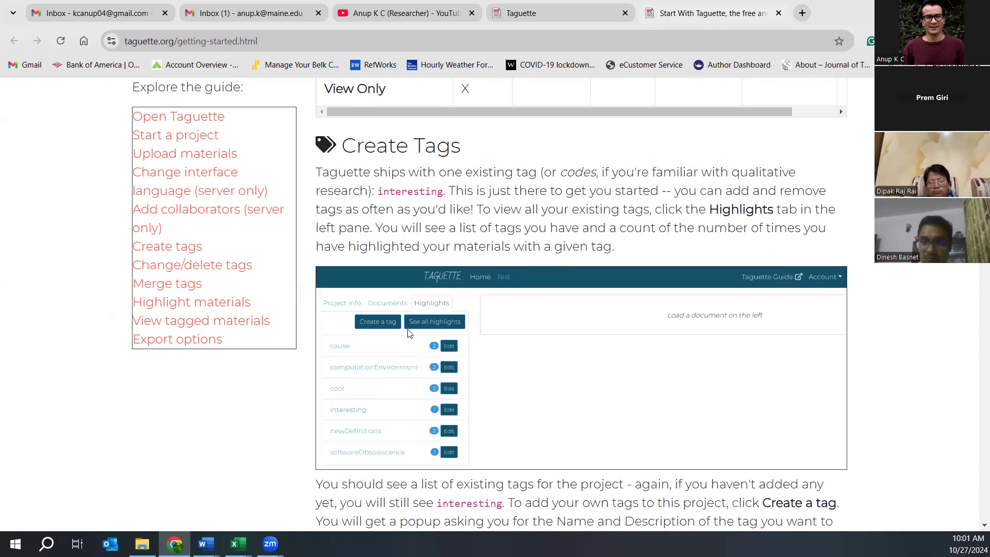
pyautogui.scroll(-4, 404, 315)
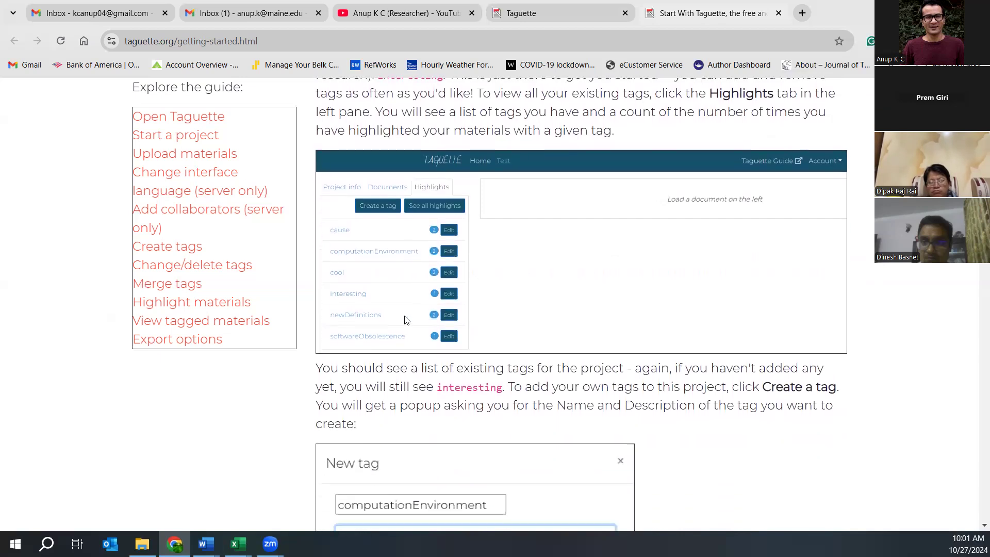
pyautogui.scroll(-3, 405, 316)
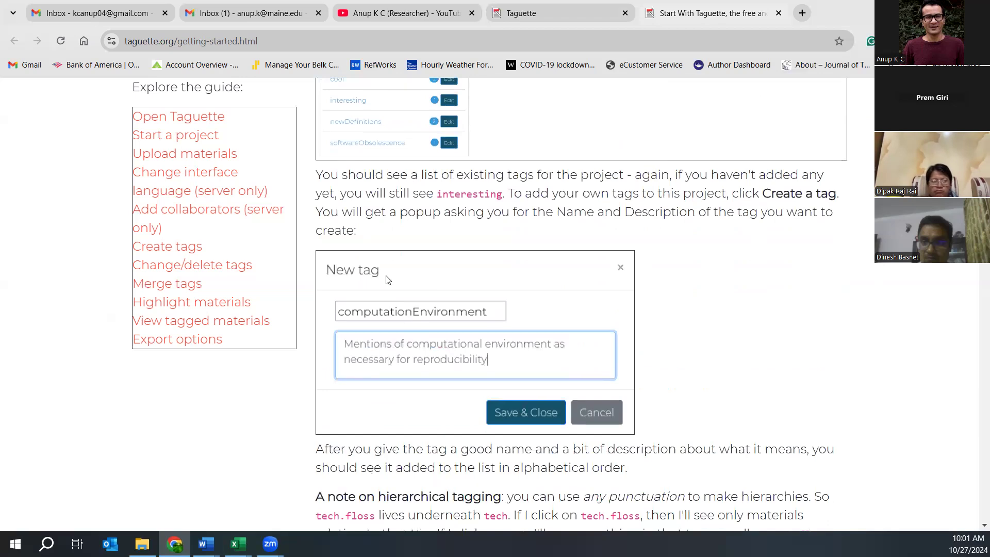
pyautogui.scroll(-9, 680, 386)
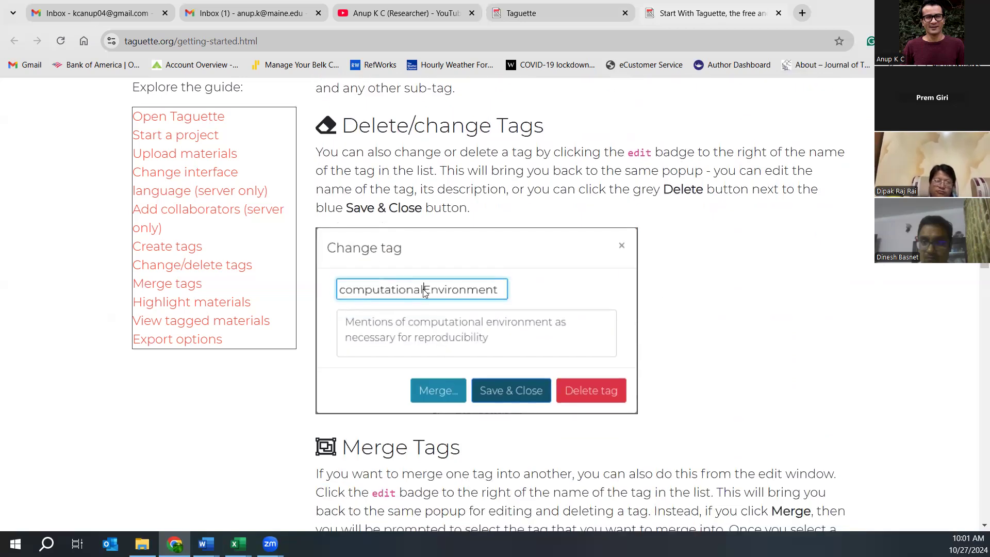
pyautogui.scroll(-3, 702, 297)
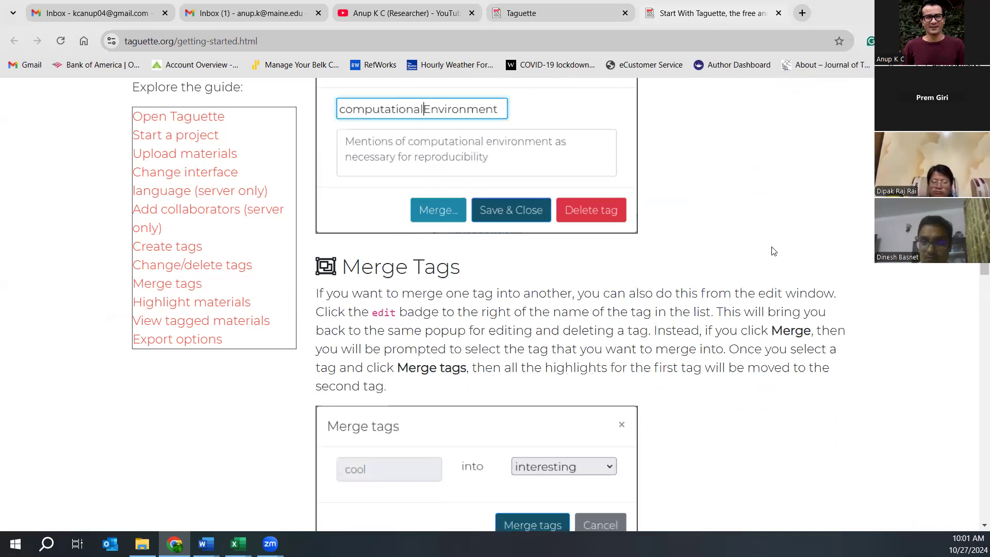
pyautogui.scroll(9, 768, 255)
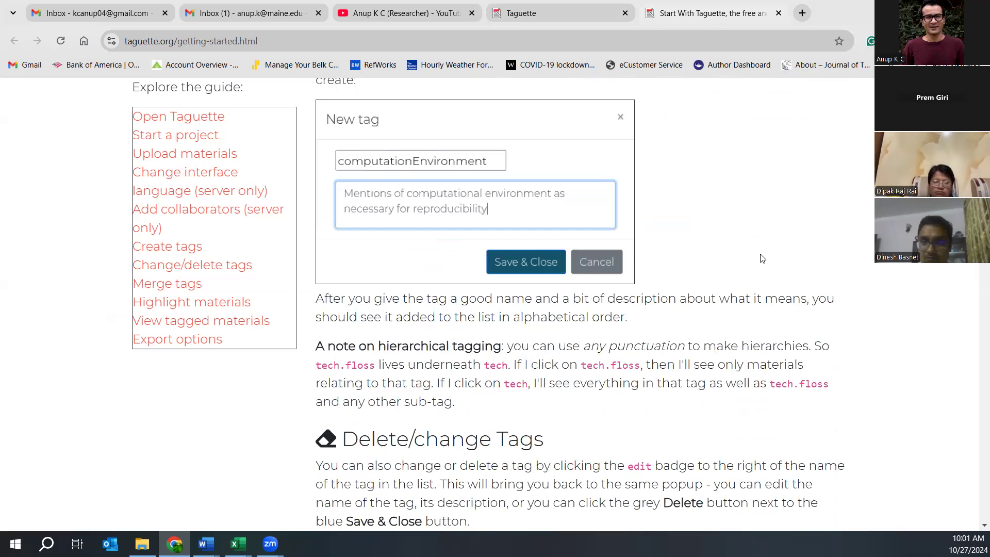
pyautogui.scroll(-8, 761, 258)
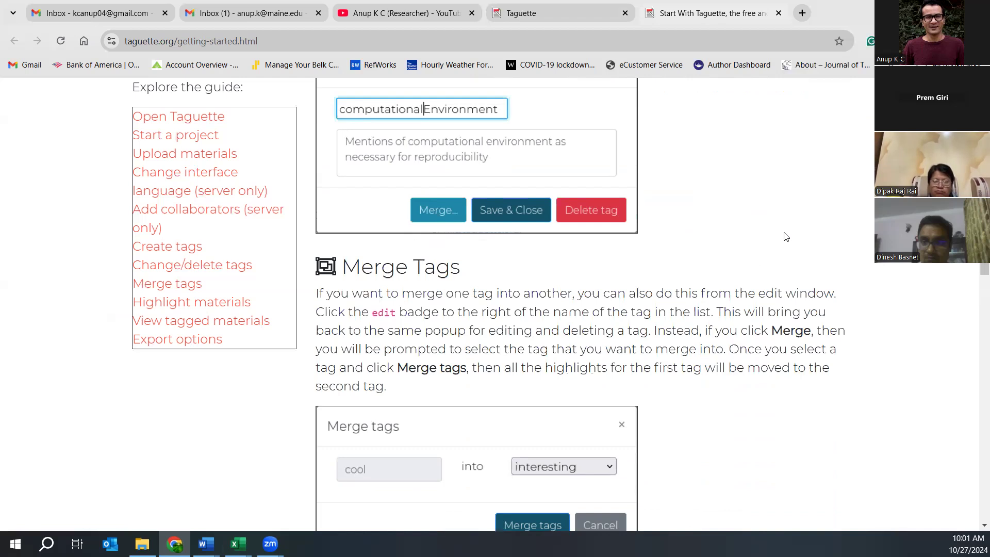
pyautogui.scroll(-3, 785, 237)
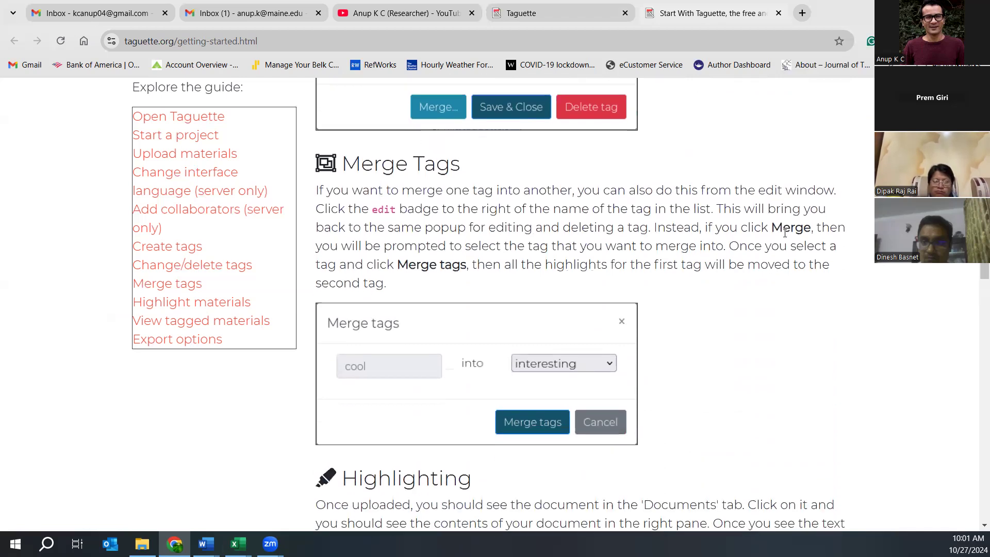
pyautogui.scroll(-5, 786, 237)
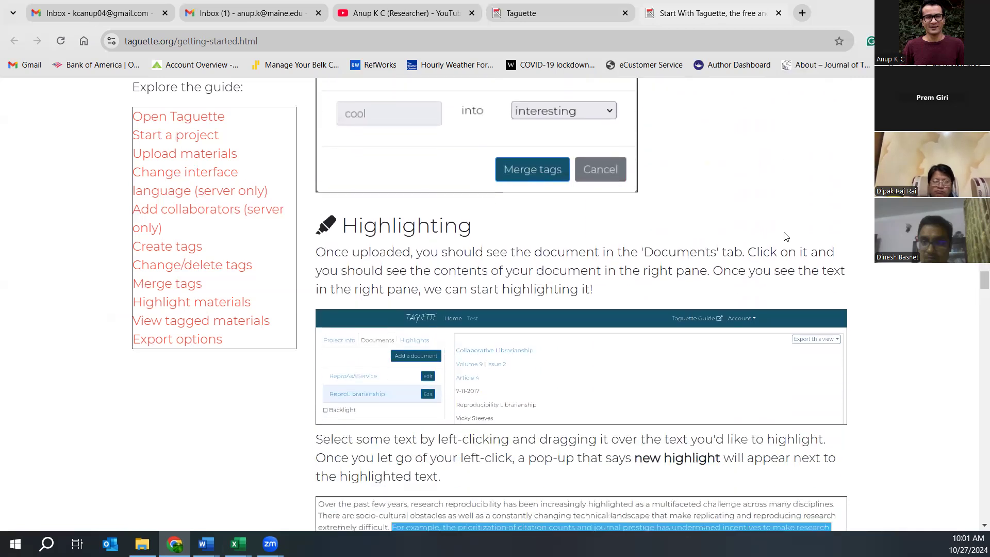
pyautogui.scroll(-1, 784, 233)
pyautogui.scroll(-2, 786, 236)
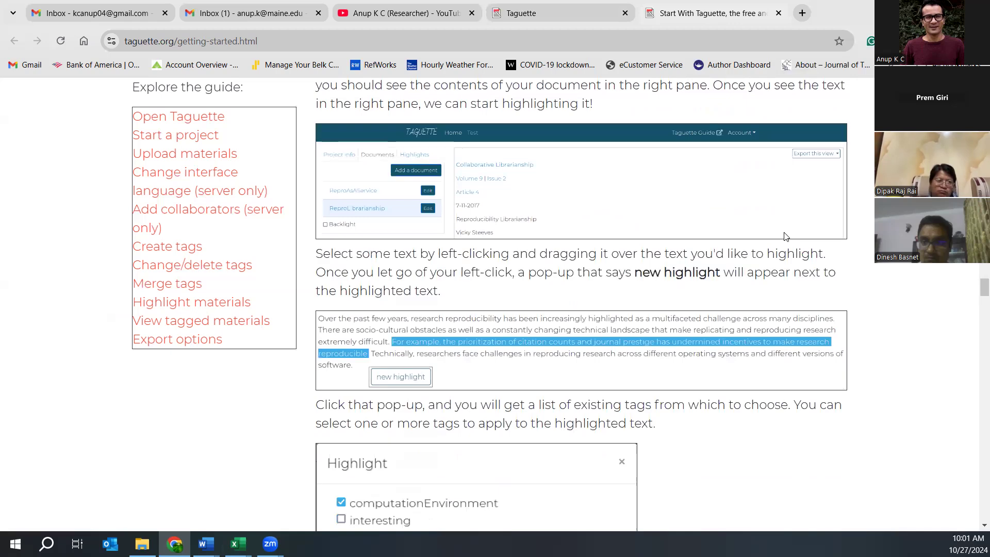
pyautogui.scroll(-1, 786, 237)
pyautogui.scroll(-9, 786, 237)
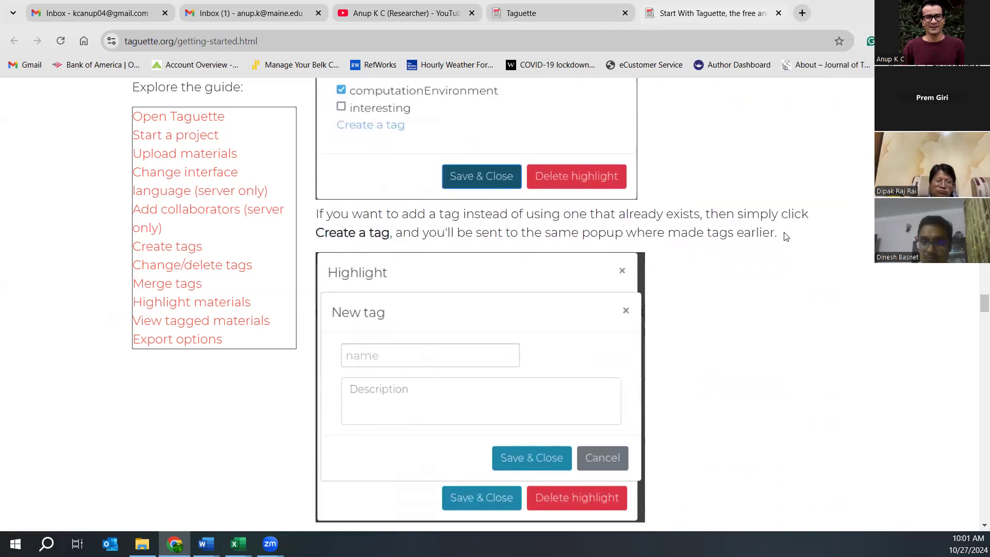
pyautogui.scroll(-5, 786, 236)
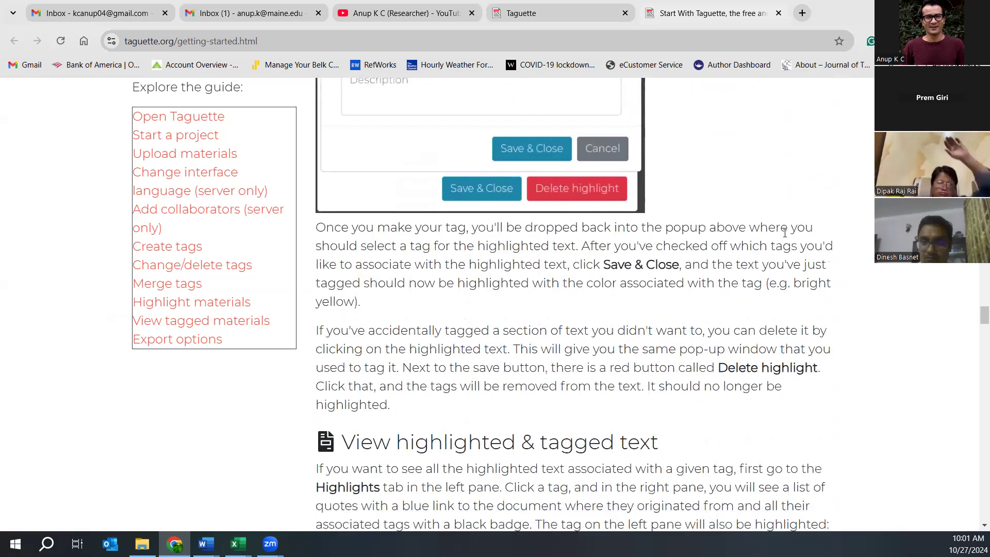
pyautogui.scroll(-3, 785, 233)
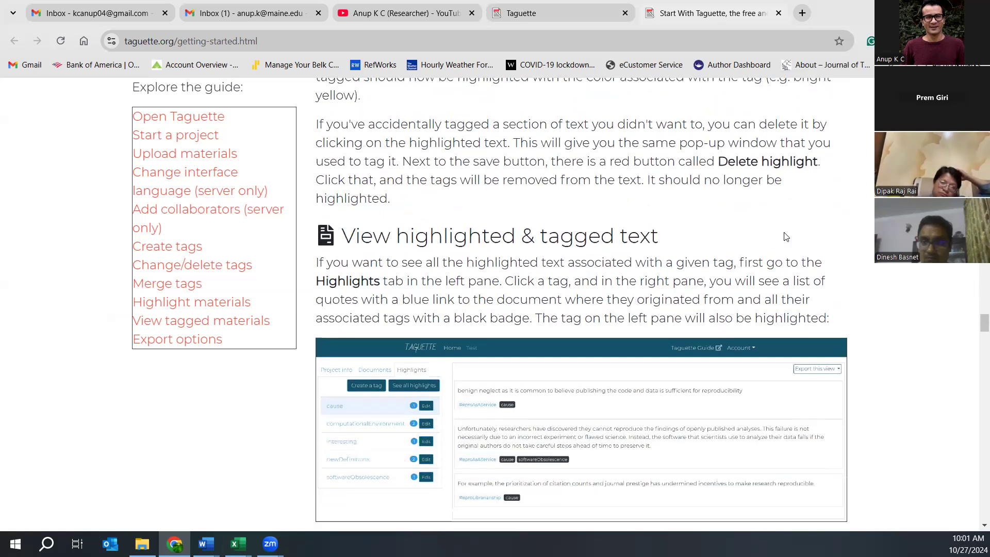
pyautogui.scroll(-1, 785, 237)
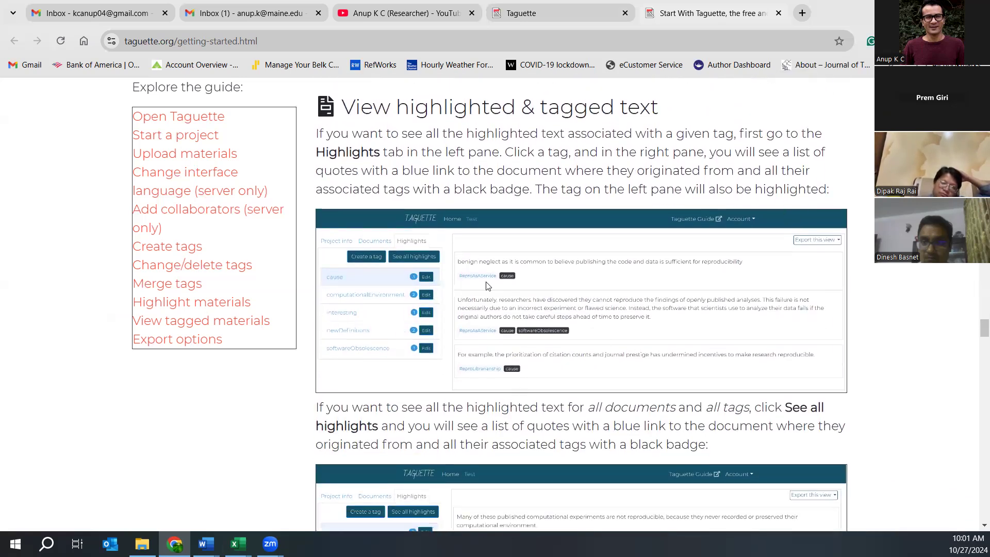
pyautogui.scroll(-4, 487, 286)
pyautogui.scroll(-3, 487, 286)
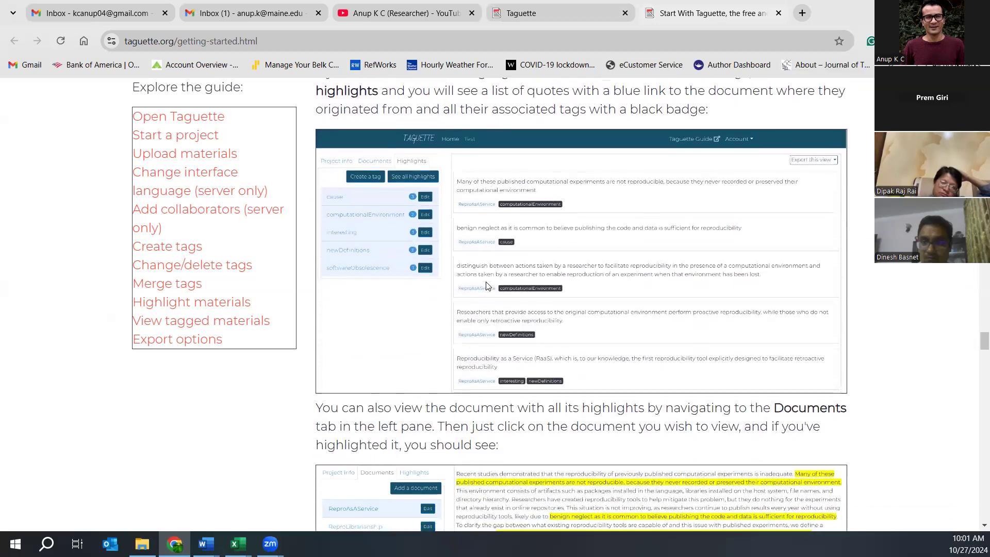
pyautogui.scroll(-5, 487, 286)
pyautogui.scroll(-7, 487, 286)
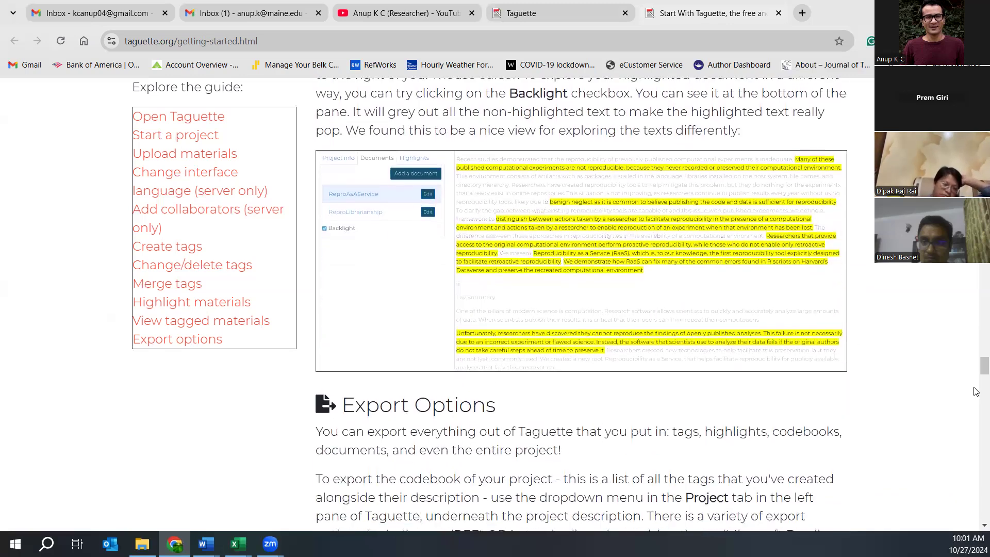
pyautogui.scroll(20, 902, 415)
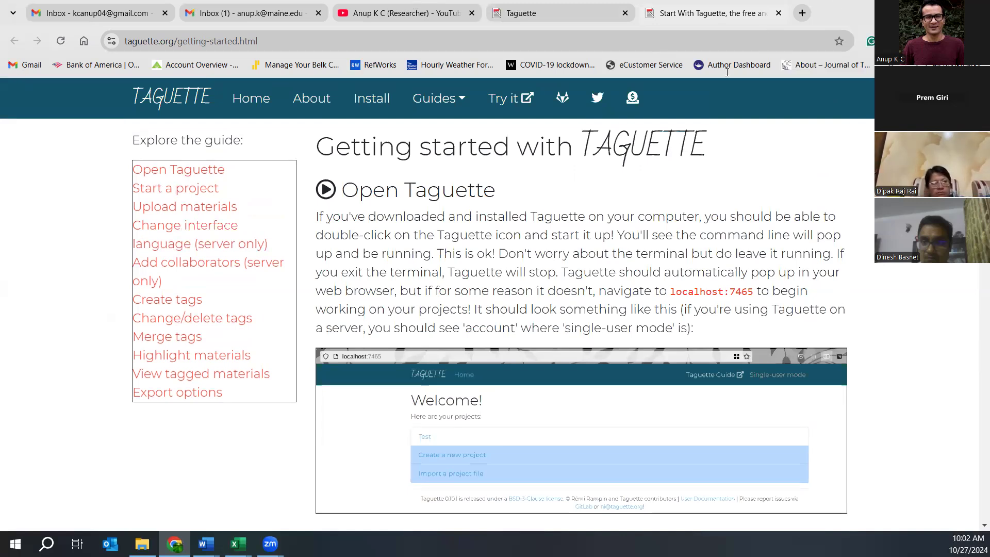
pyautogui.click(577, 16)
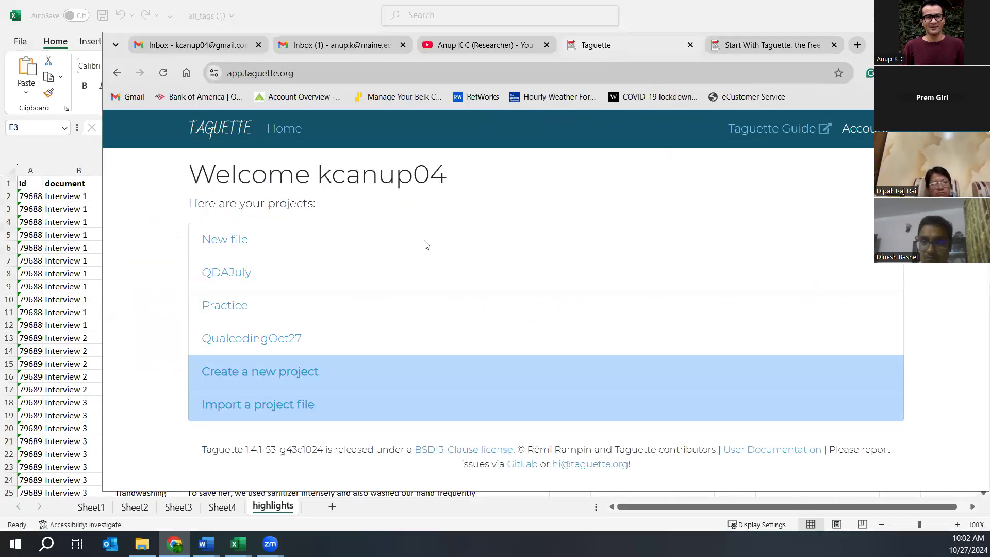
# - Open the QualcodingOct27 project and view the highlights tagged Change in Interaction
pyautogui.click(254, 342)
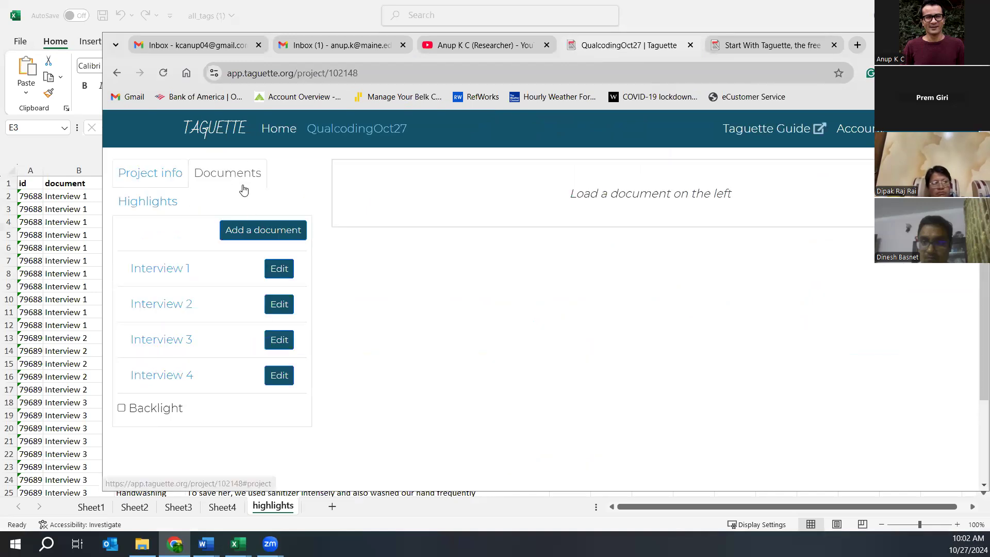
pyautogui.click(147, 207)
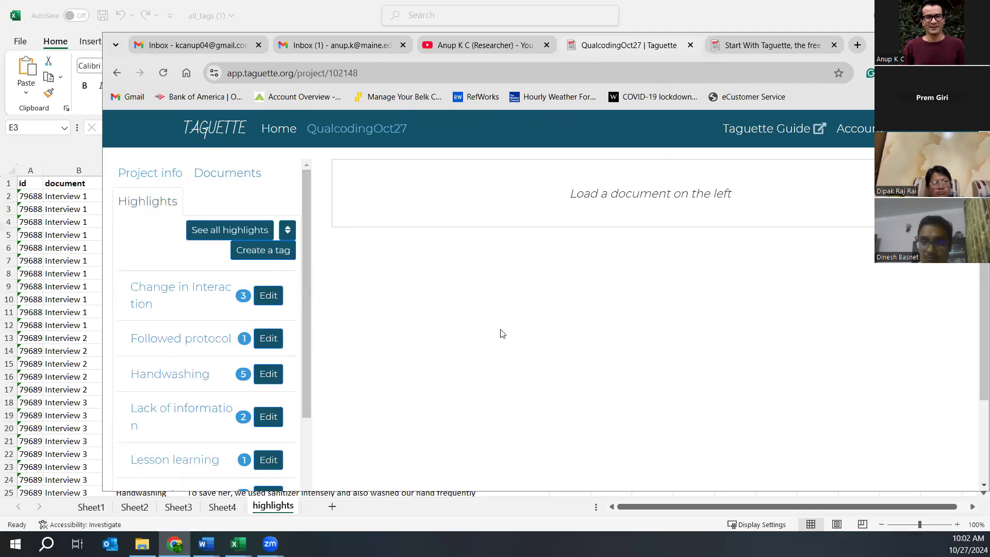
pyautogui.scroll(-2, 954, 317)
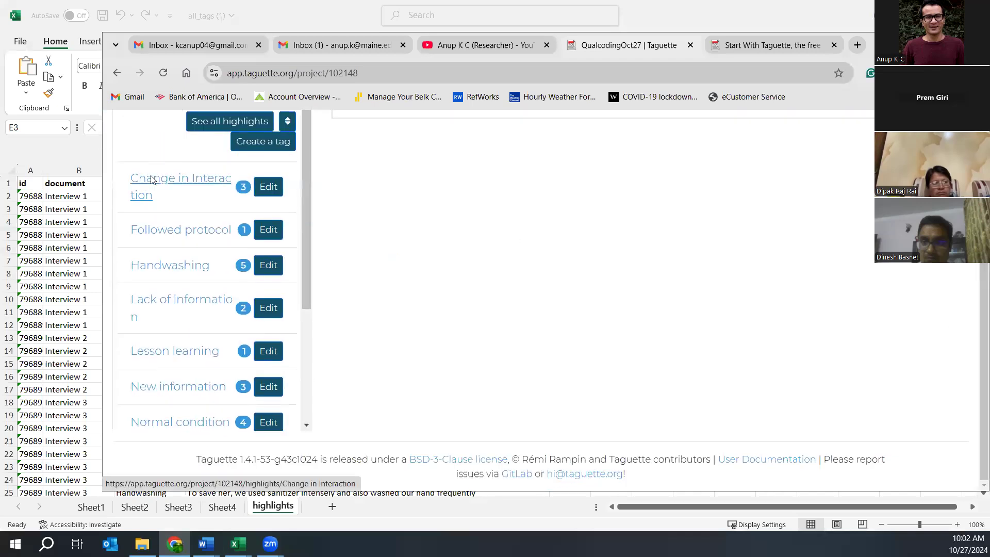
pyautogui.click(144, 183)
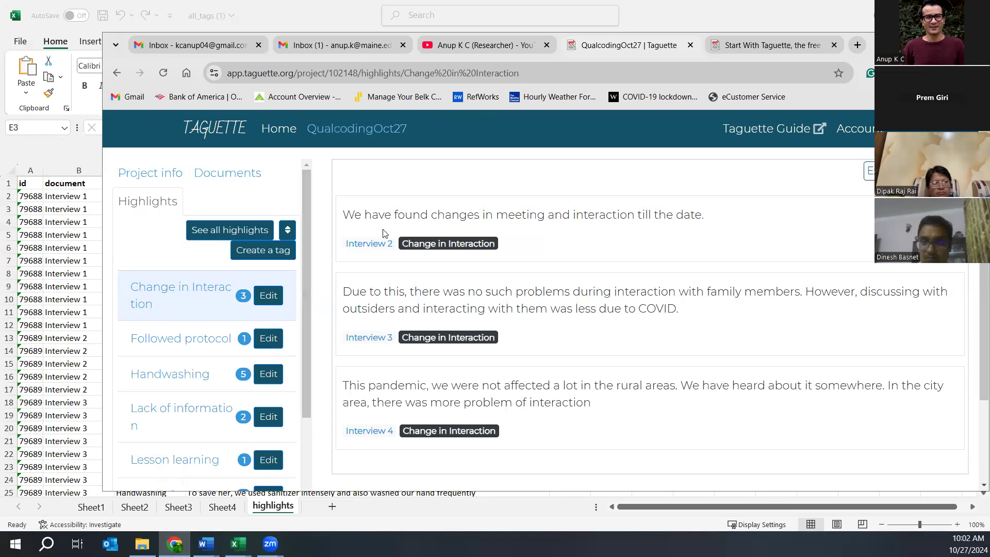
# - Look over the project's info and documents, then return to the tag list with highlight counts
pyautogui.click(154, 173)
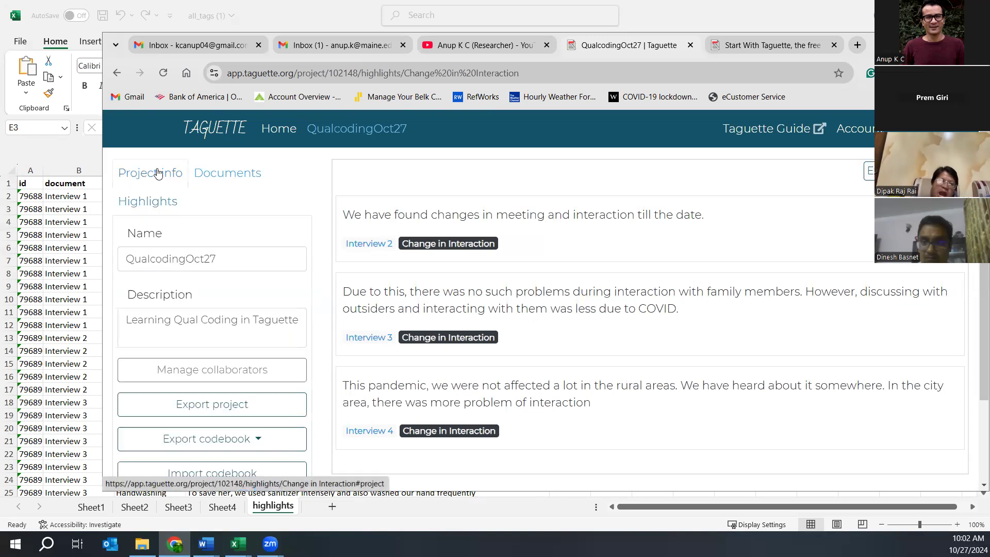
pyautogui.click(230, 173)
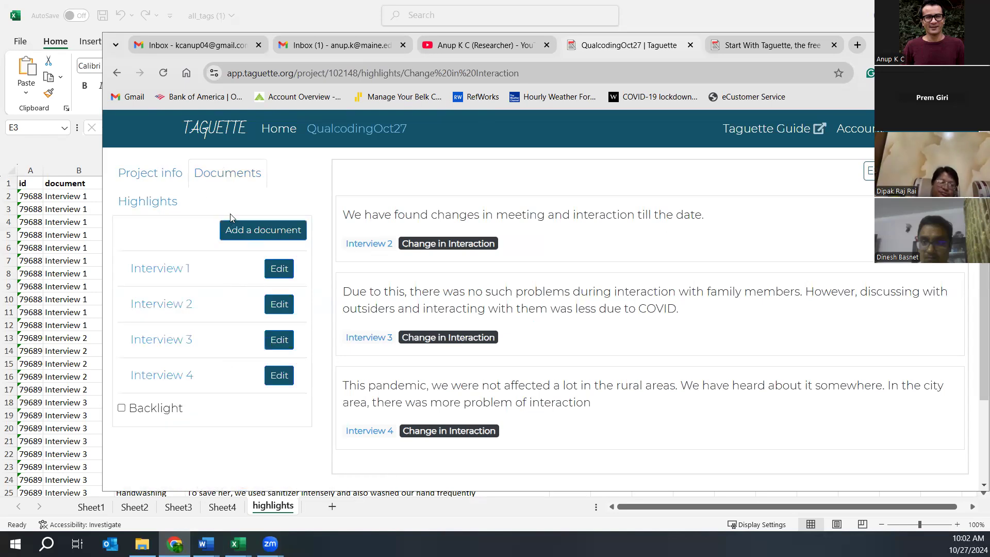
pyautogui.click(161, 206)
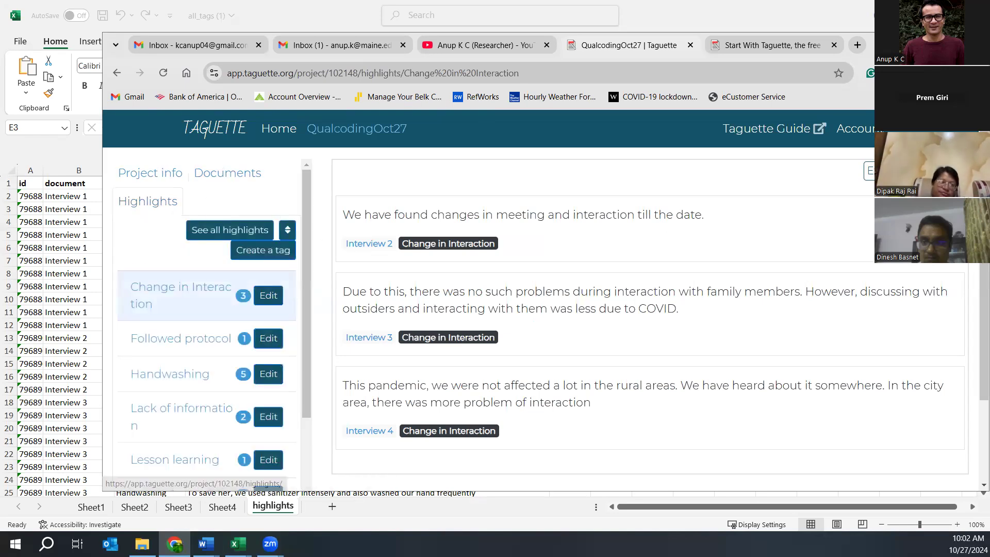
pyautogui.scroll(-2, 959, 328)
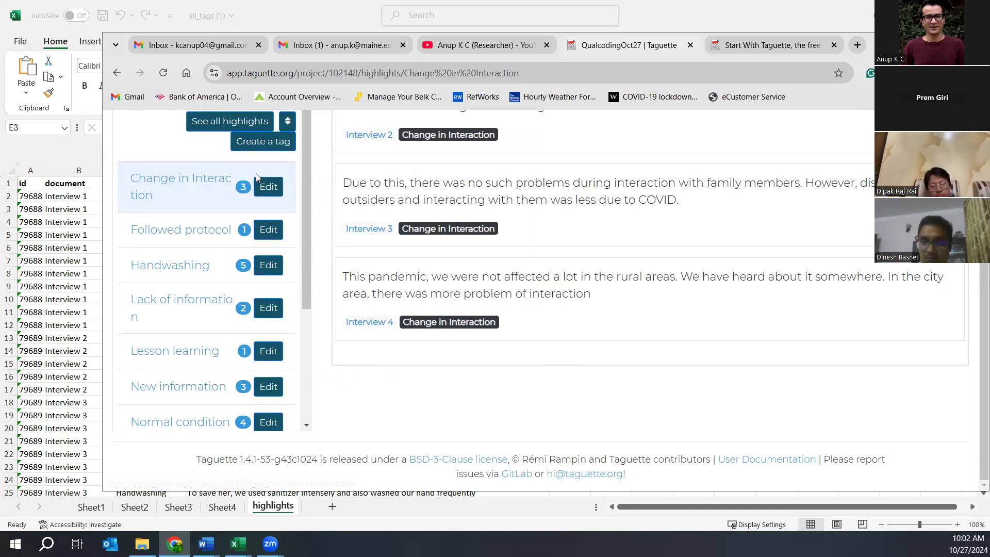
# - From the Change in Interaction tag's Edit dialog, merge it into Physical distancing
pyautogui.click(268, 187)
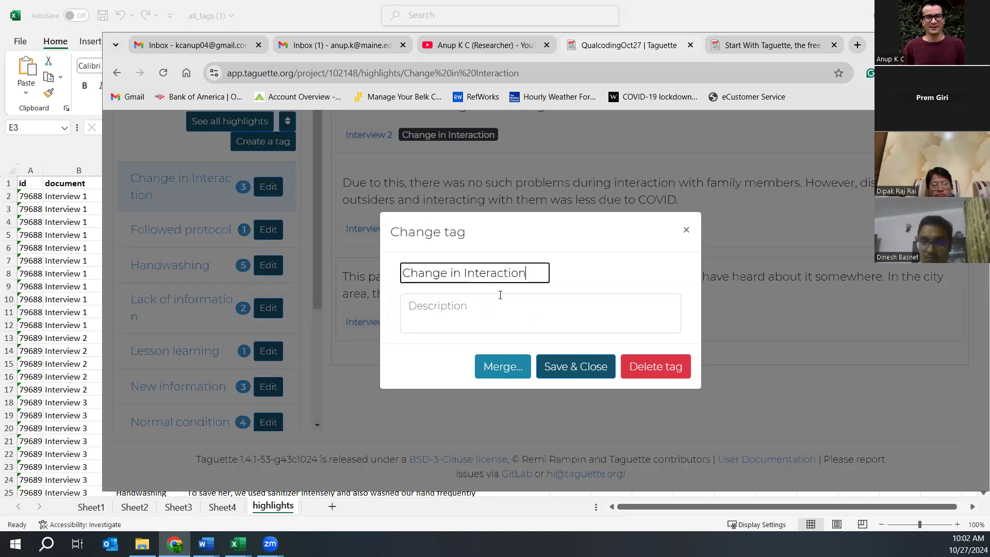
pyautogui.click(508, 368)
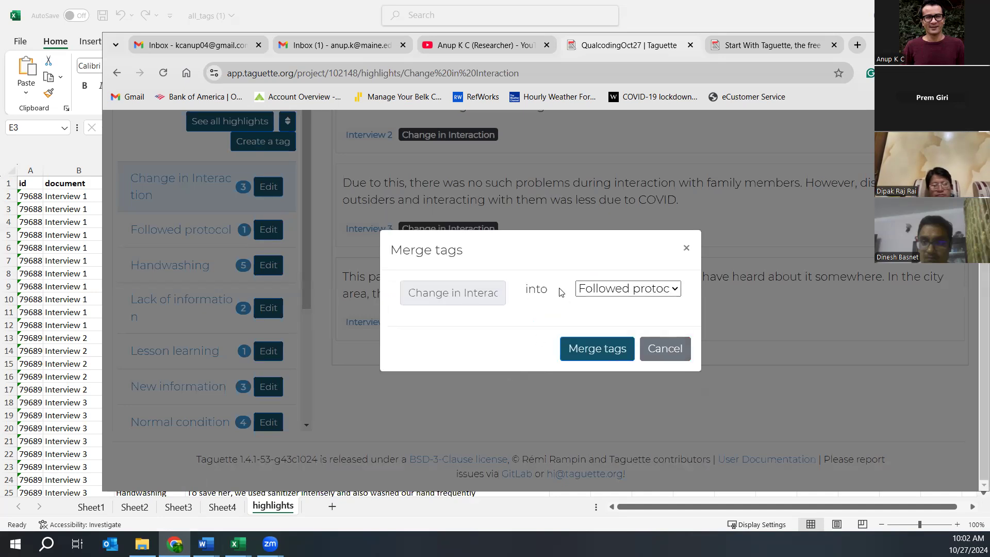
pyautogui.click(638, 289)
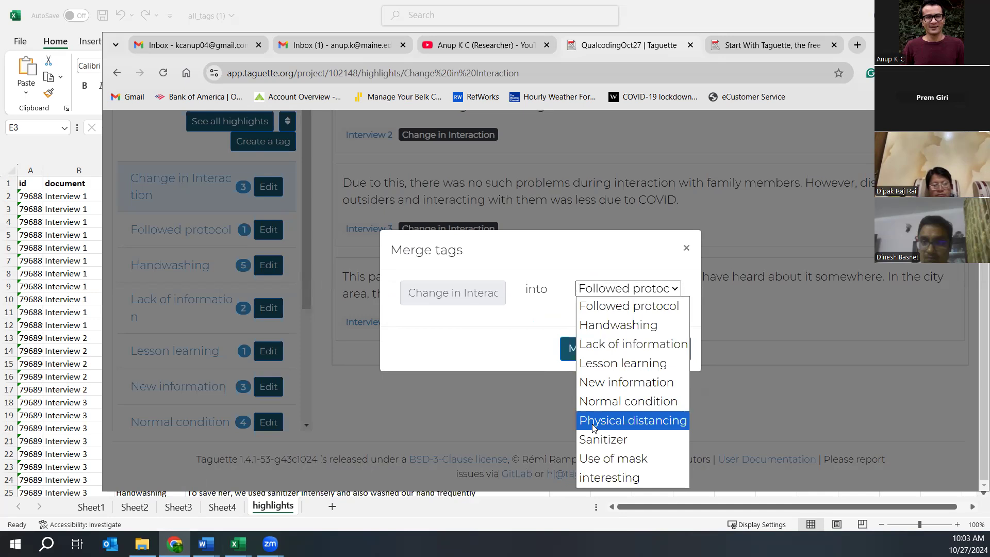
pyautogui.click(625, 421)
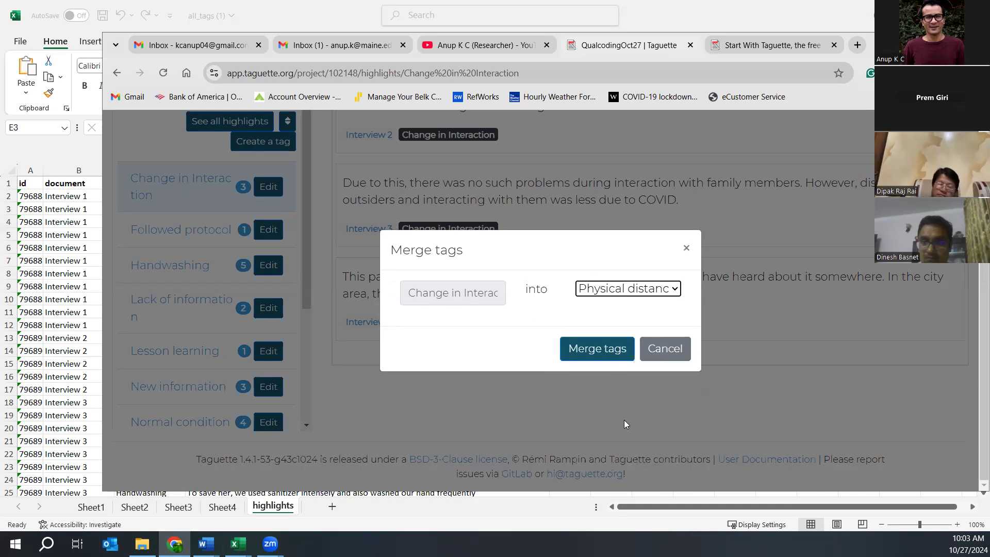
pyautogui.click(598, 349)
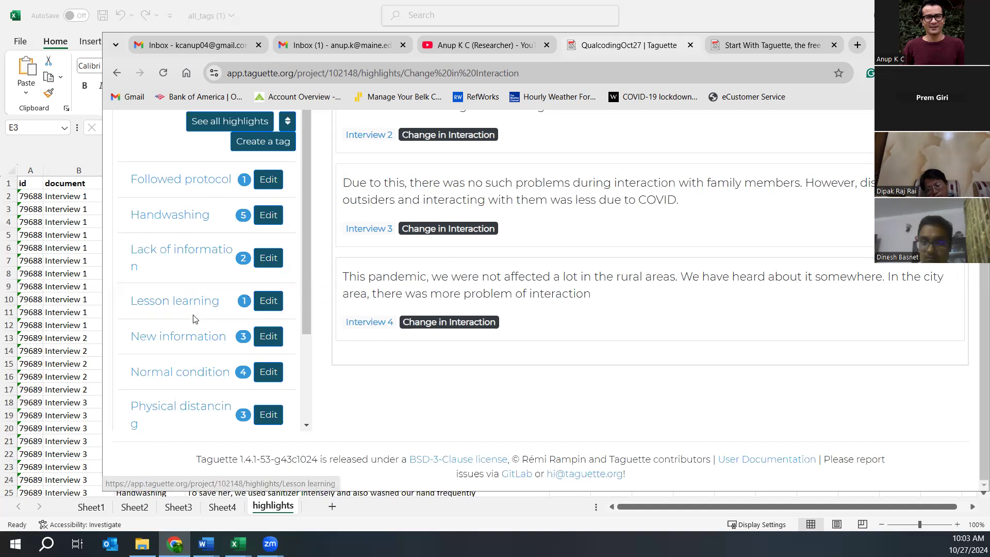
# - Display all highlights now tagged Physical distancing
pyautogui.scroll(2, 940, 346)
pyautogui.scroll(1, 941, 346)
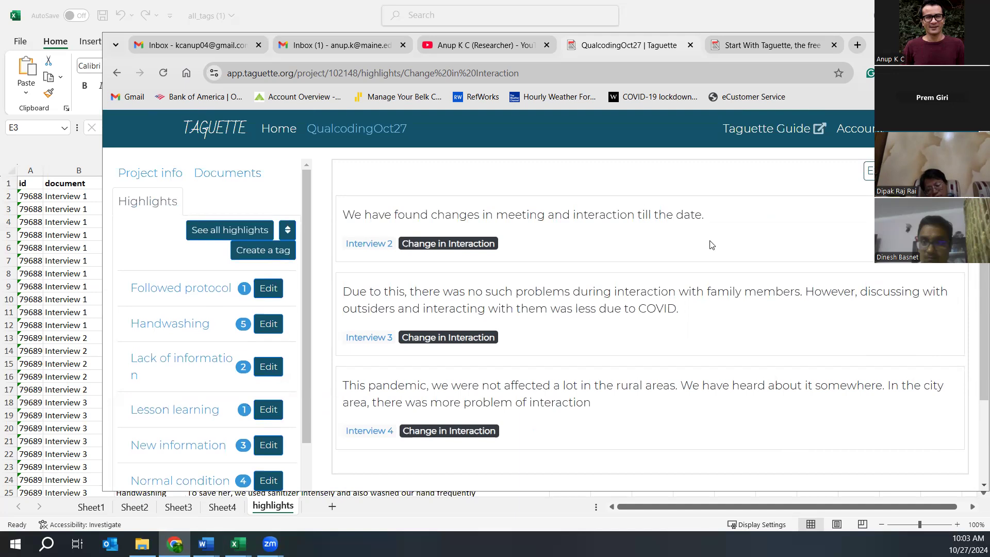
pyautogui.scroll(-2, 710, 244)
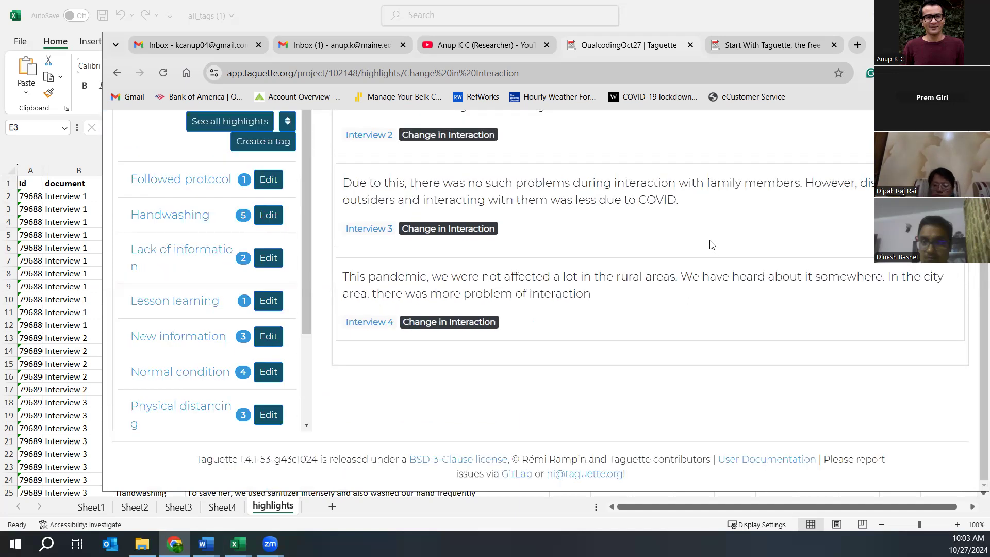
pyautogui.click(177, 405)
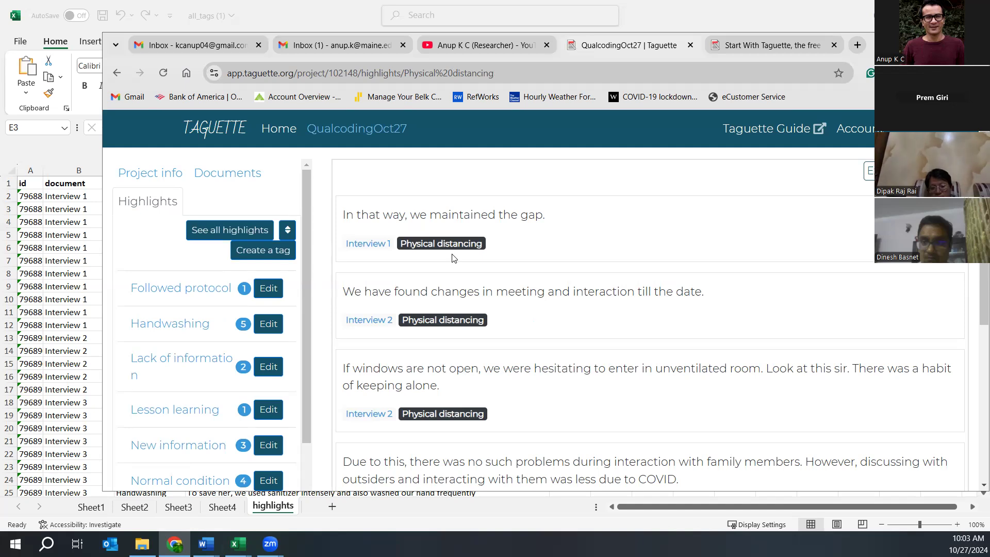
# - Scroll through the Physical distancing highlights, then bring the Getting started guide tab forward
pyautogui.scroll(-5, 611, 330)
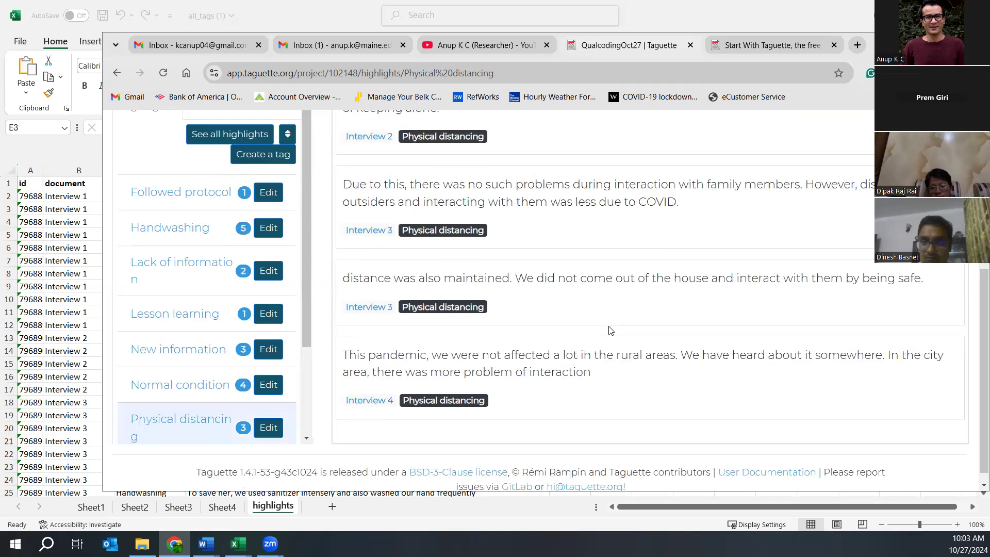
pyautogui.scroll(5, 611, 330)
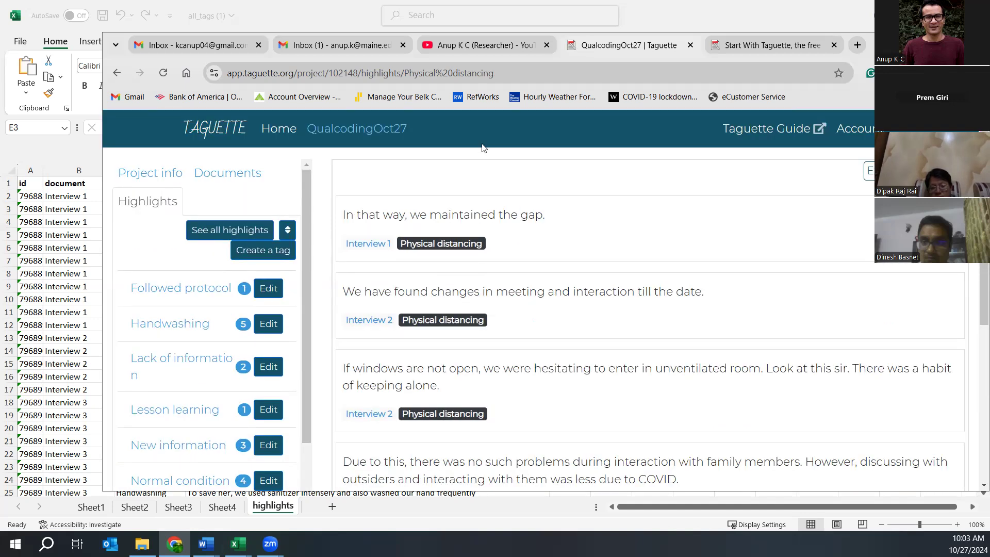
pyautogui.click(734, 47)
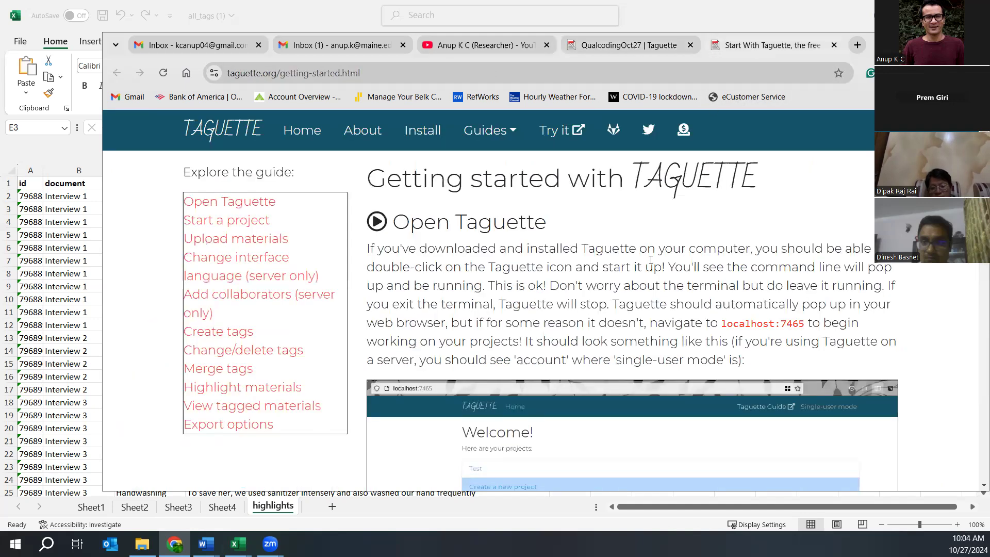
# - Scroll the guide and navigate to the taguette.org home page
pyautogui.scroll(-10, 651, 260)
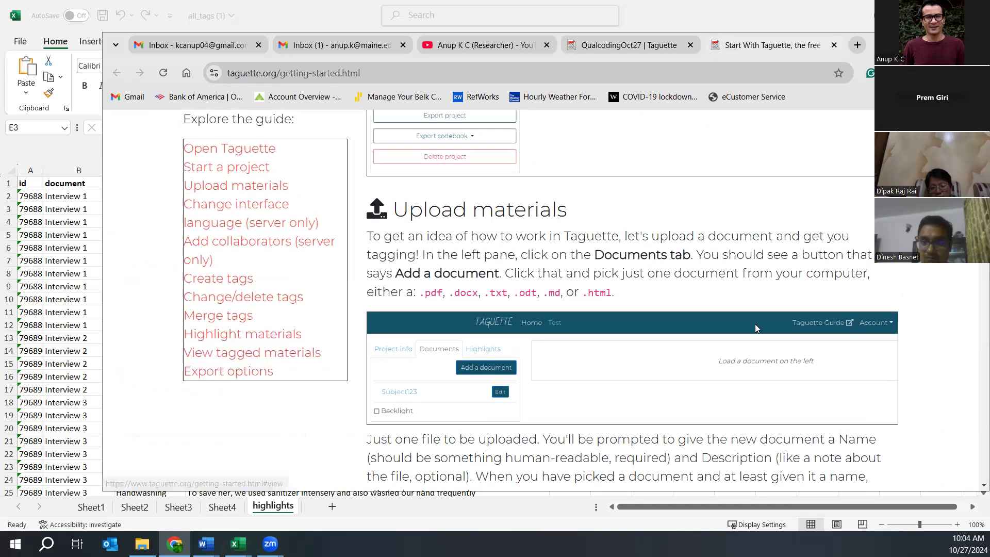
pyautogui.scroll(-15, 755, 325)
pyautogui.scroll(-10, 755, 328)
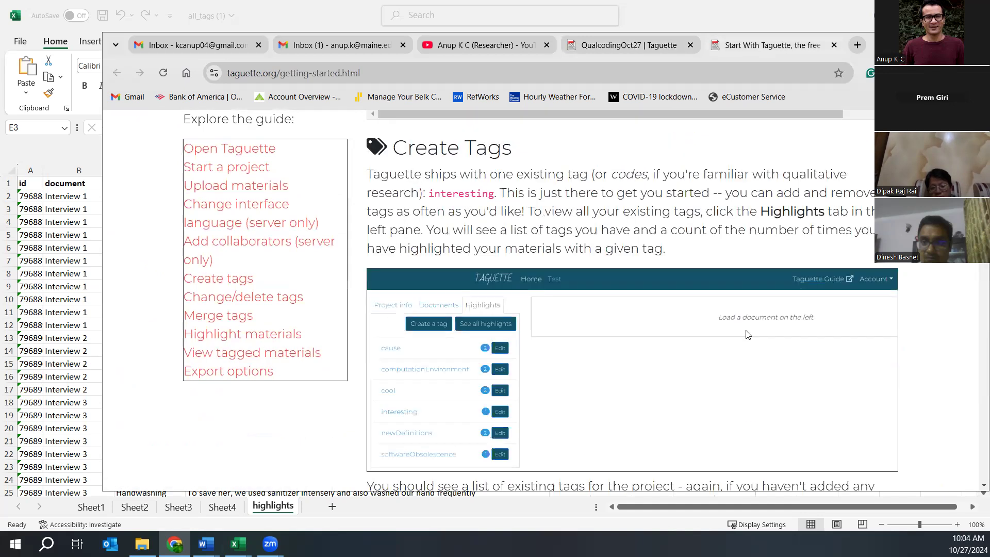
pyautogui.scroll(-10, 747, 334)
pyautogui.scroll(20, 742, 325)
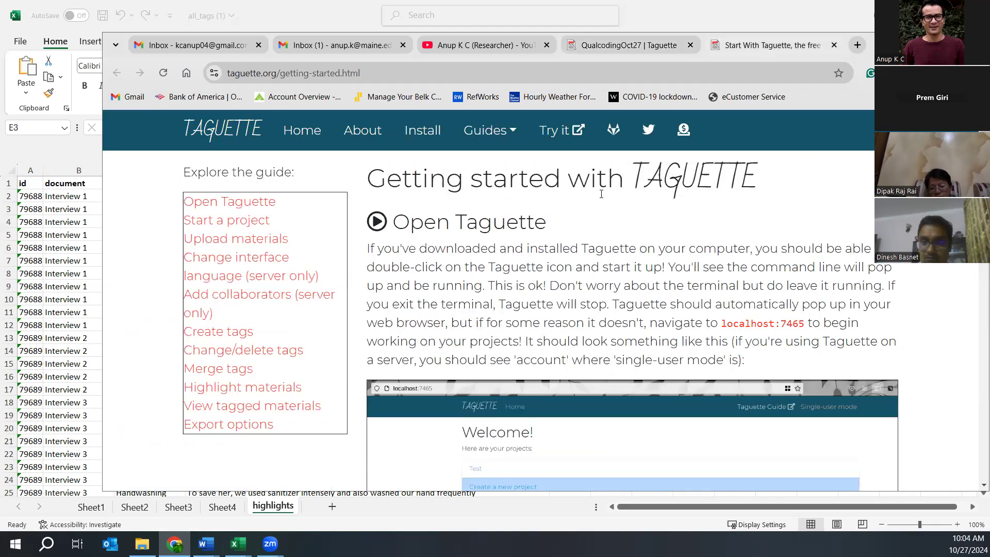
pyautogui.click(228, 133)
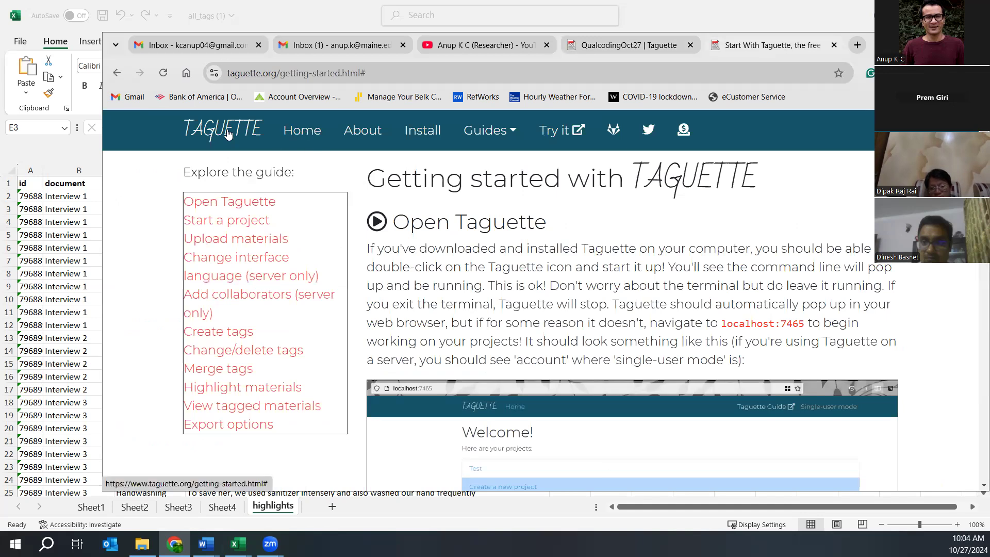
pyautogui.click(297, 139)
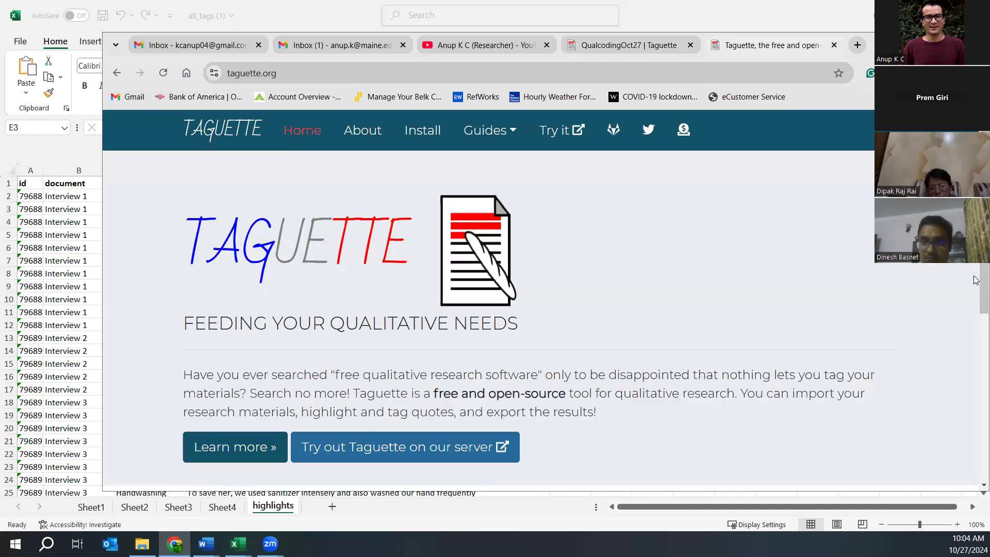
# - Browse the 'Feeding your qualitative needs' home page, then bring the Excel workbook to the front
pyautogui.scroll(-1, 362, 381)
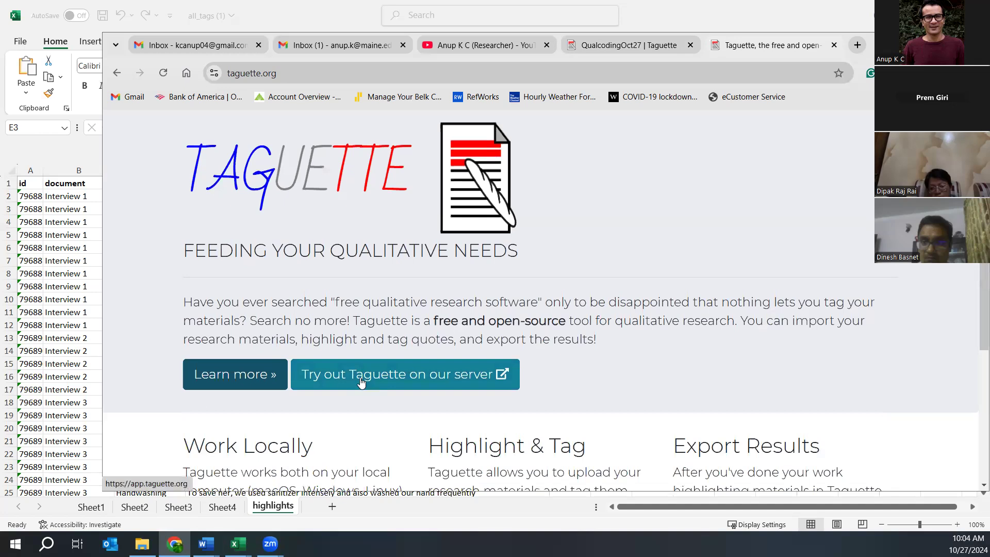
pyautogui.moveTo(982, 279); pyautogui.dragTo(969, 407)
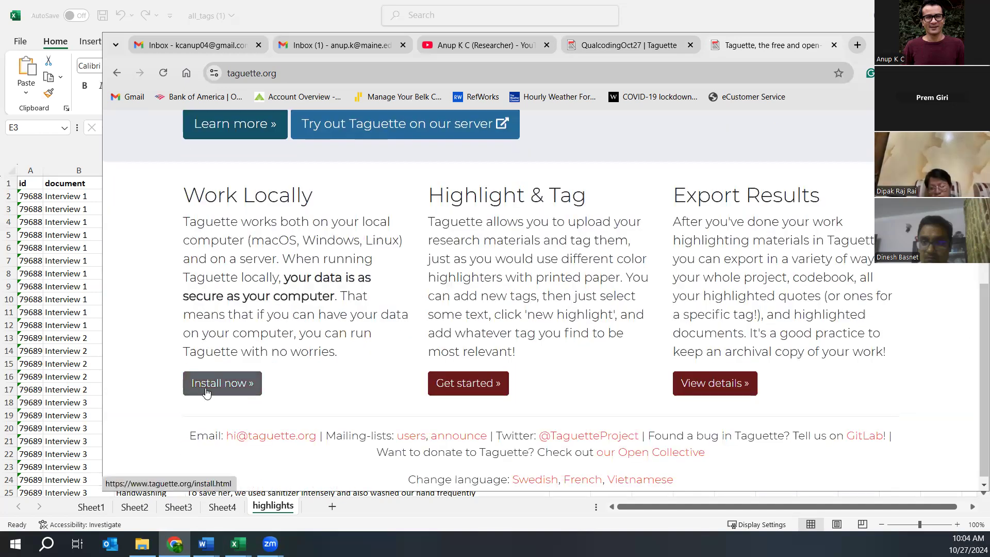
pyautogui.scroll(5, 567, 365)
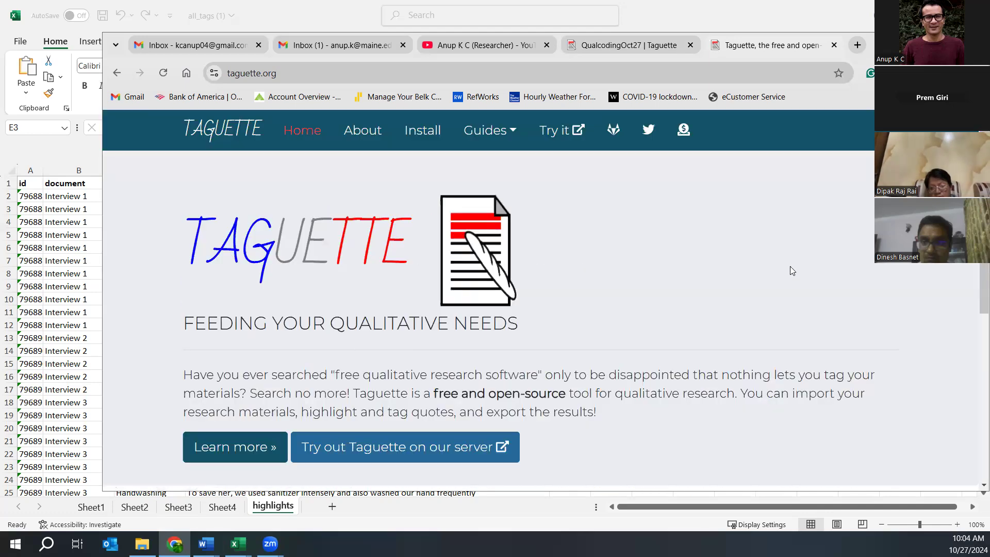
pyautogui.scroll(-5, 792, 270)
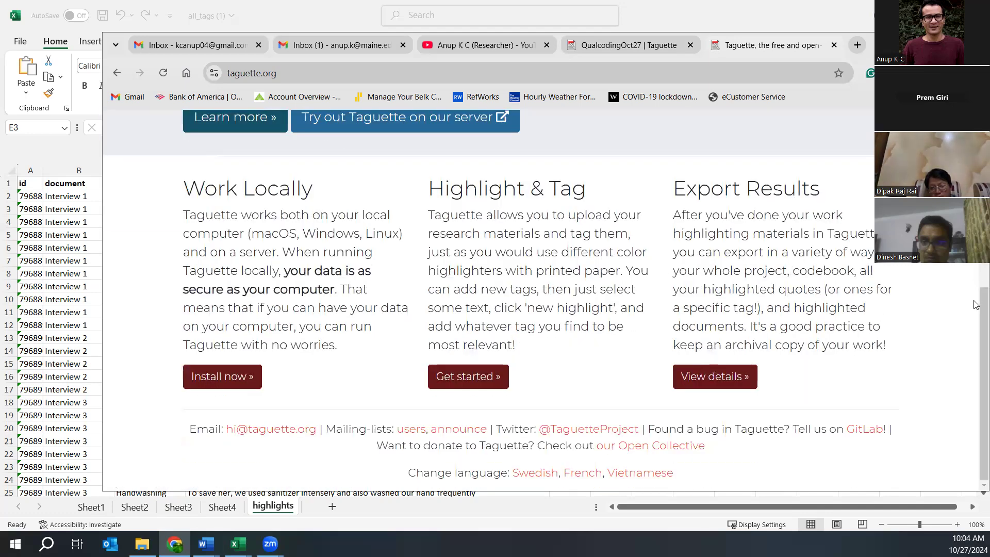
pyautogui.scroll(4, 974, 304)
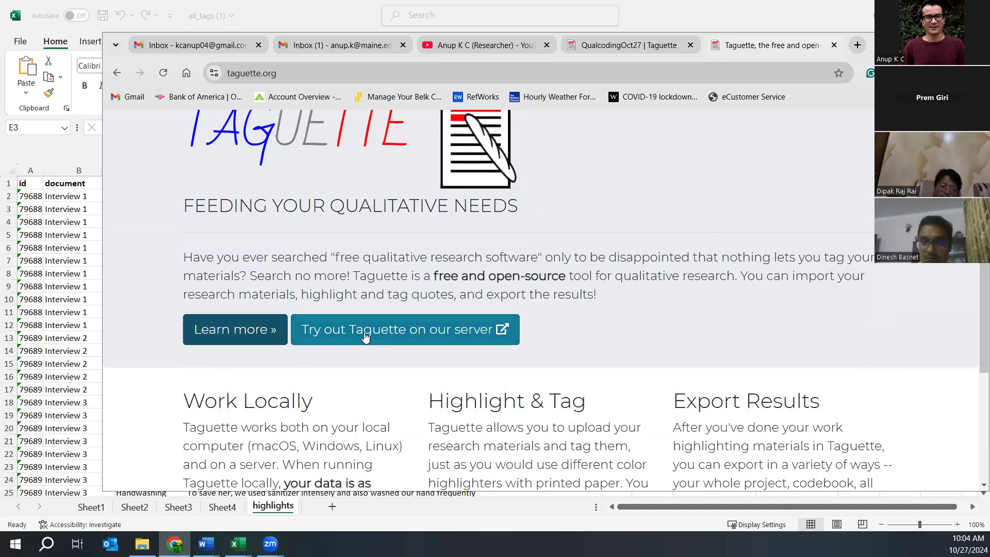
pyautogui.scroll(2, 705, 268)
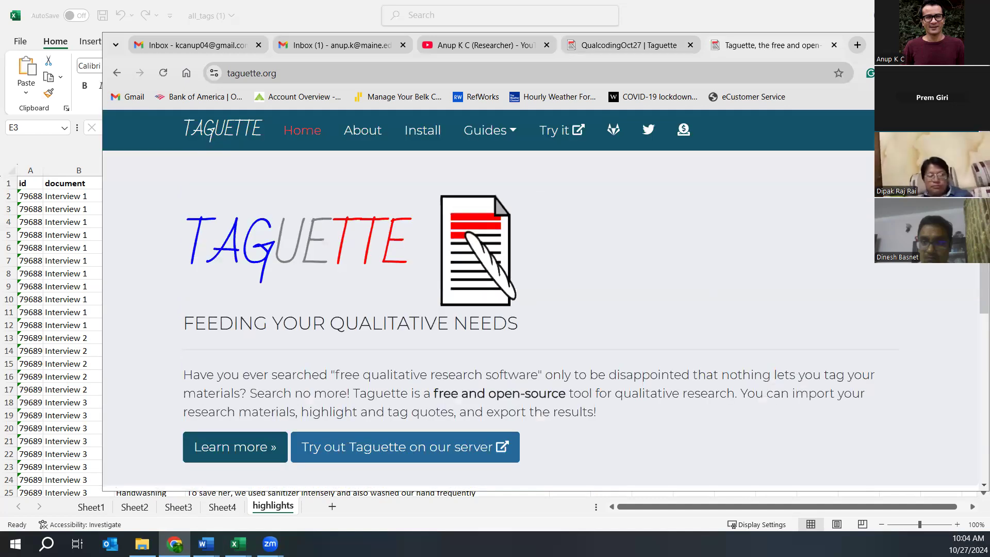
pyautogui.click(778, 21)
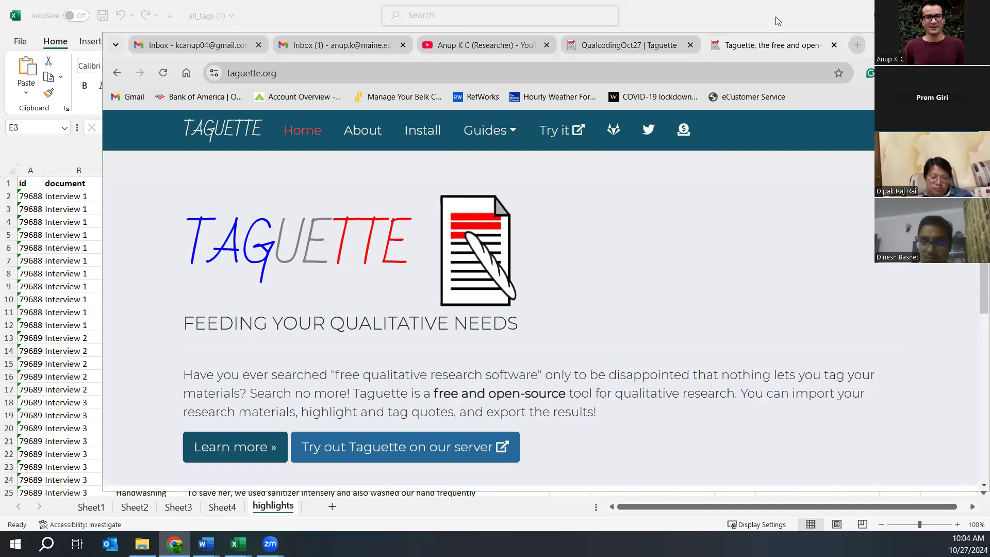